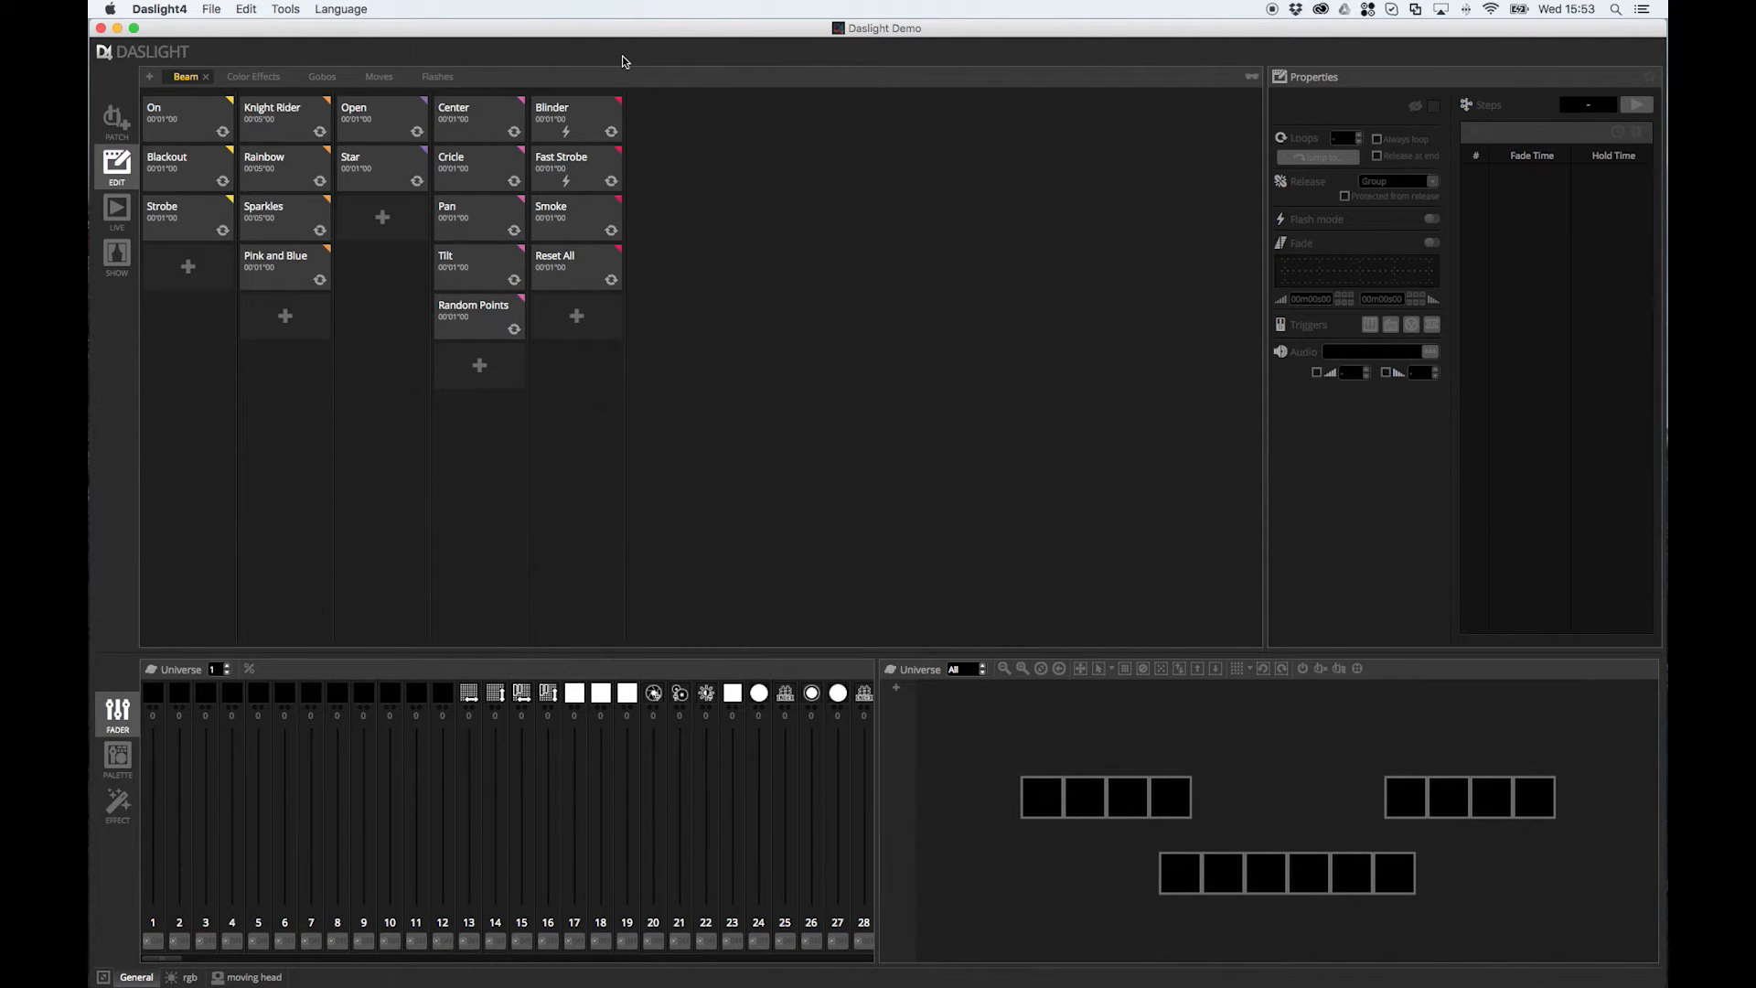
Preview the Blinder scene, clear it with Reset All, and switch to the Live view
click(562, 125)
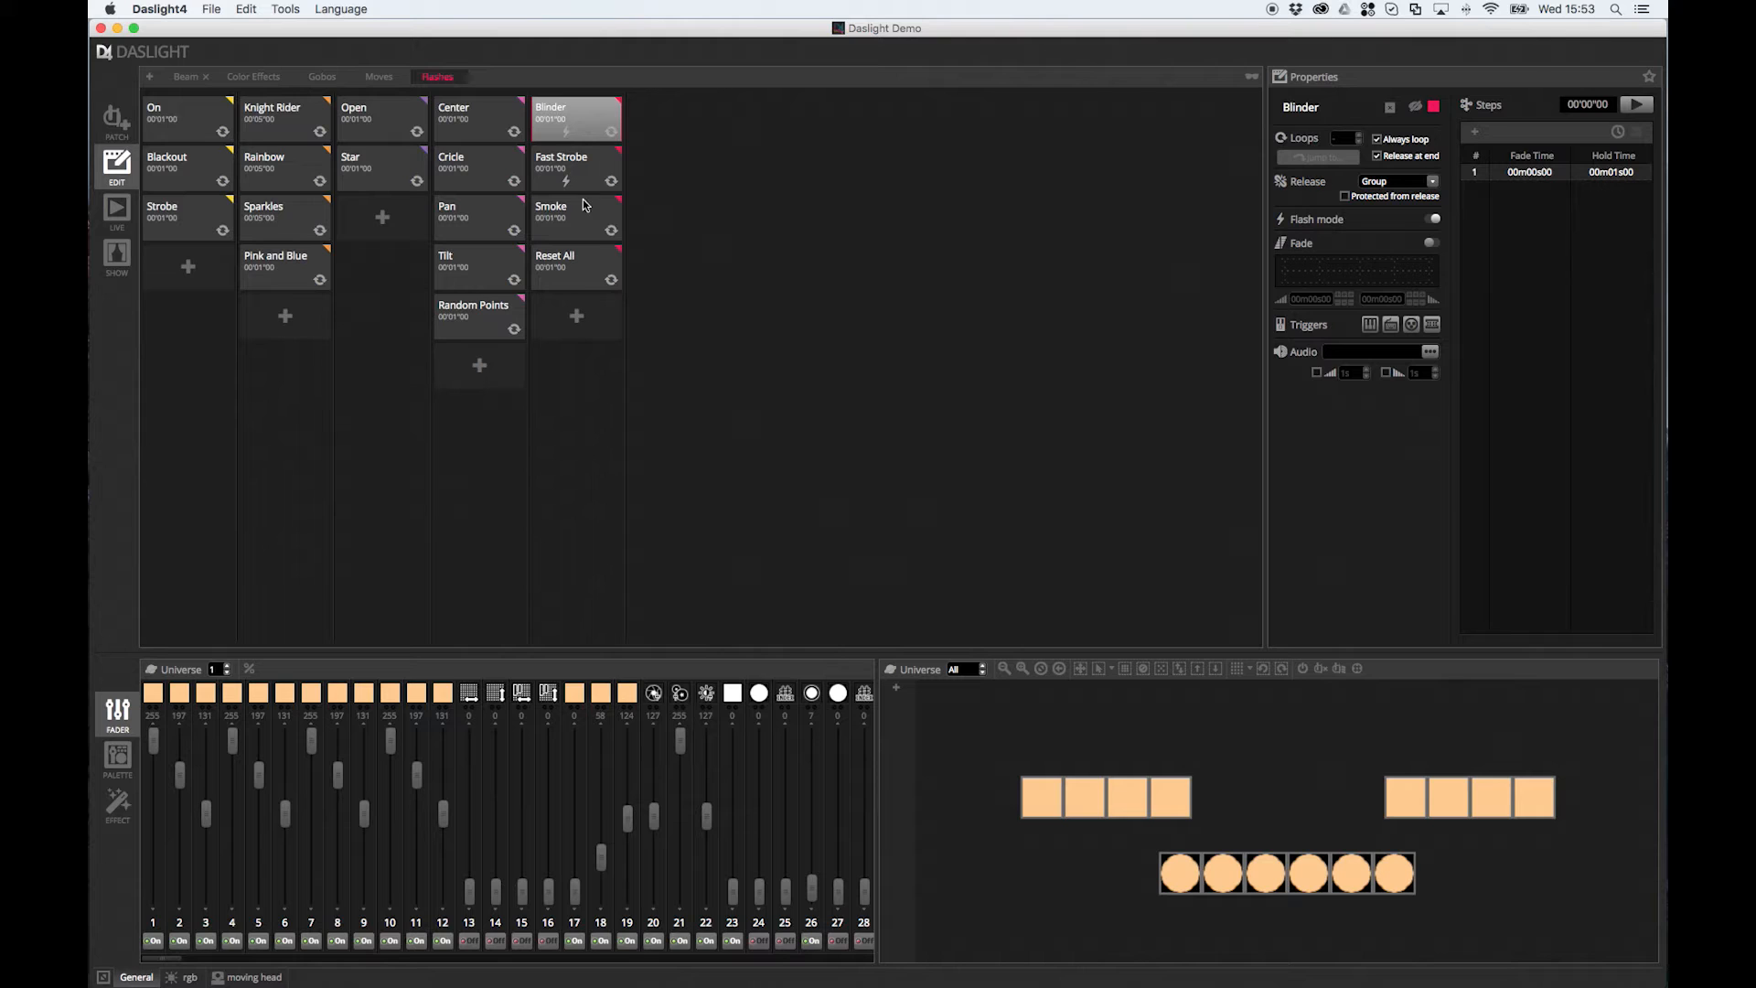
click(580, 273)
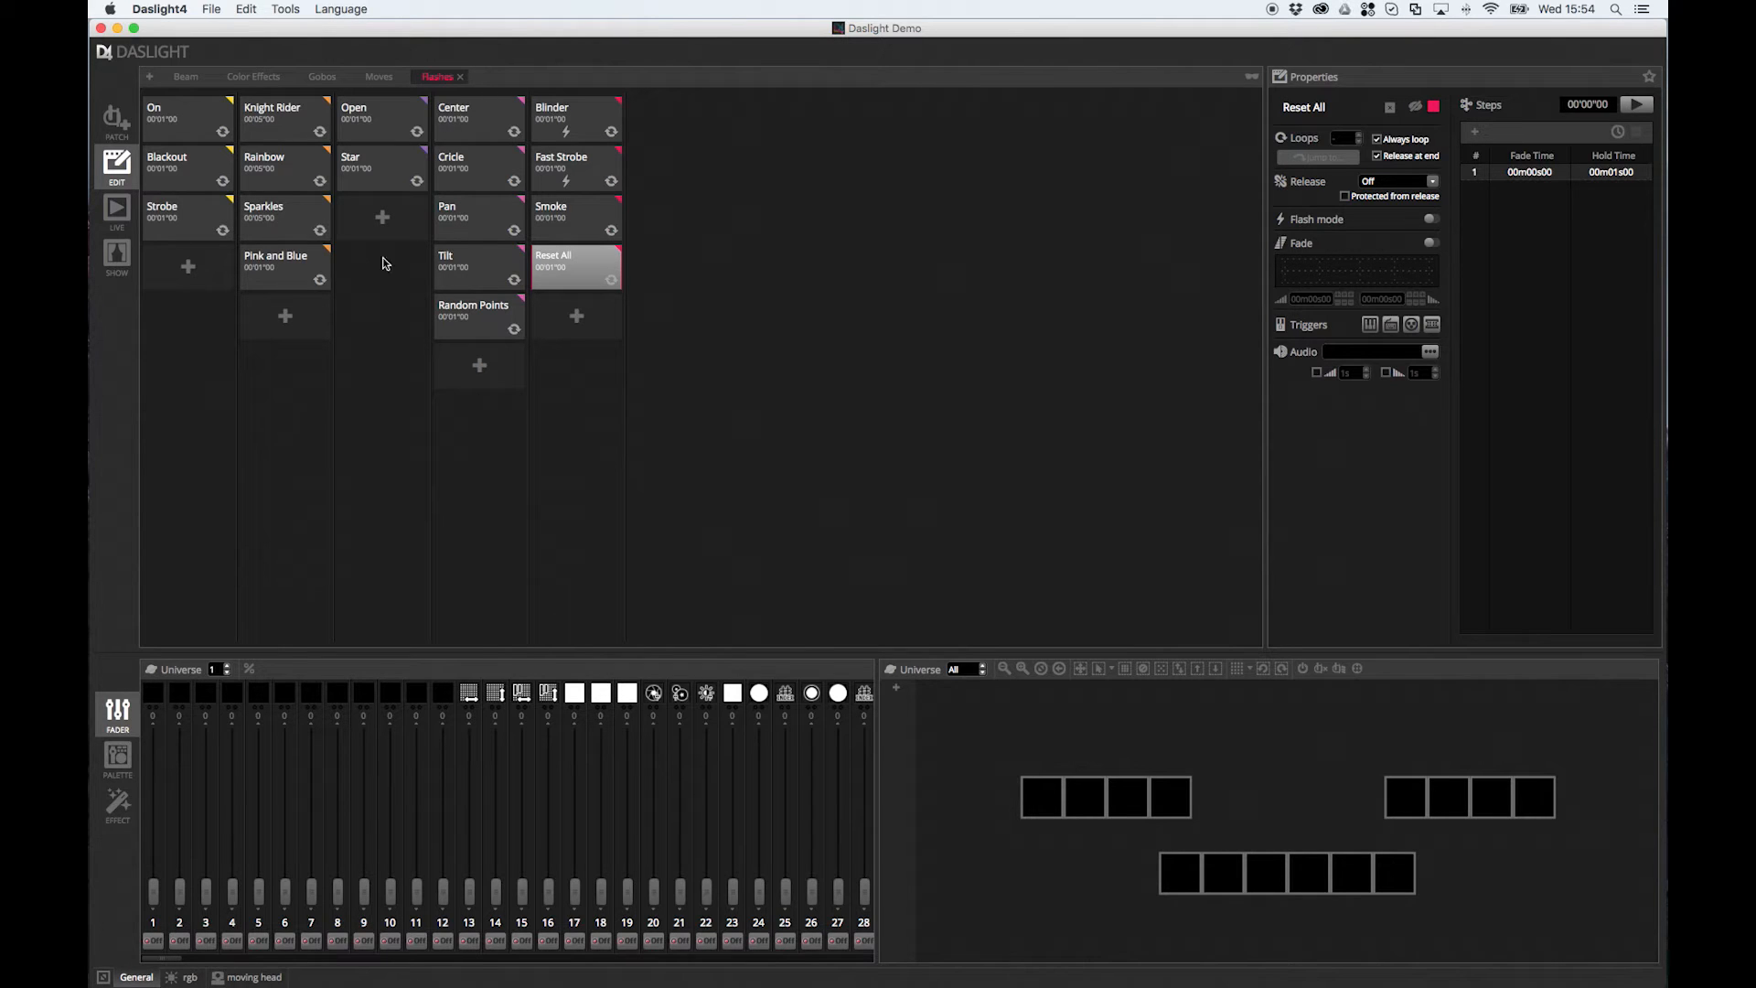
click(117, 210)
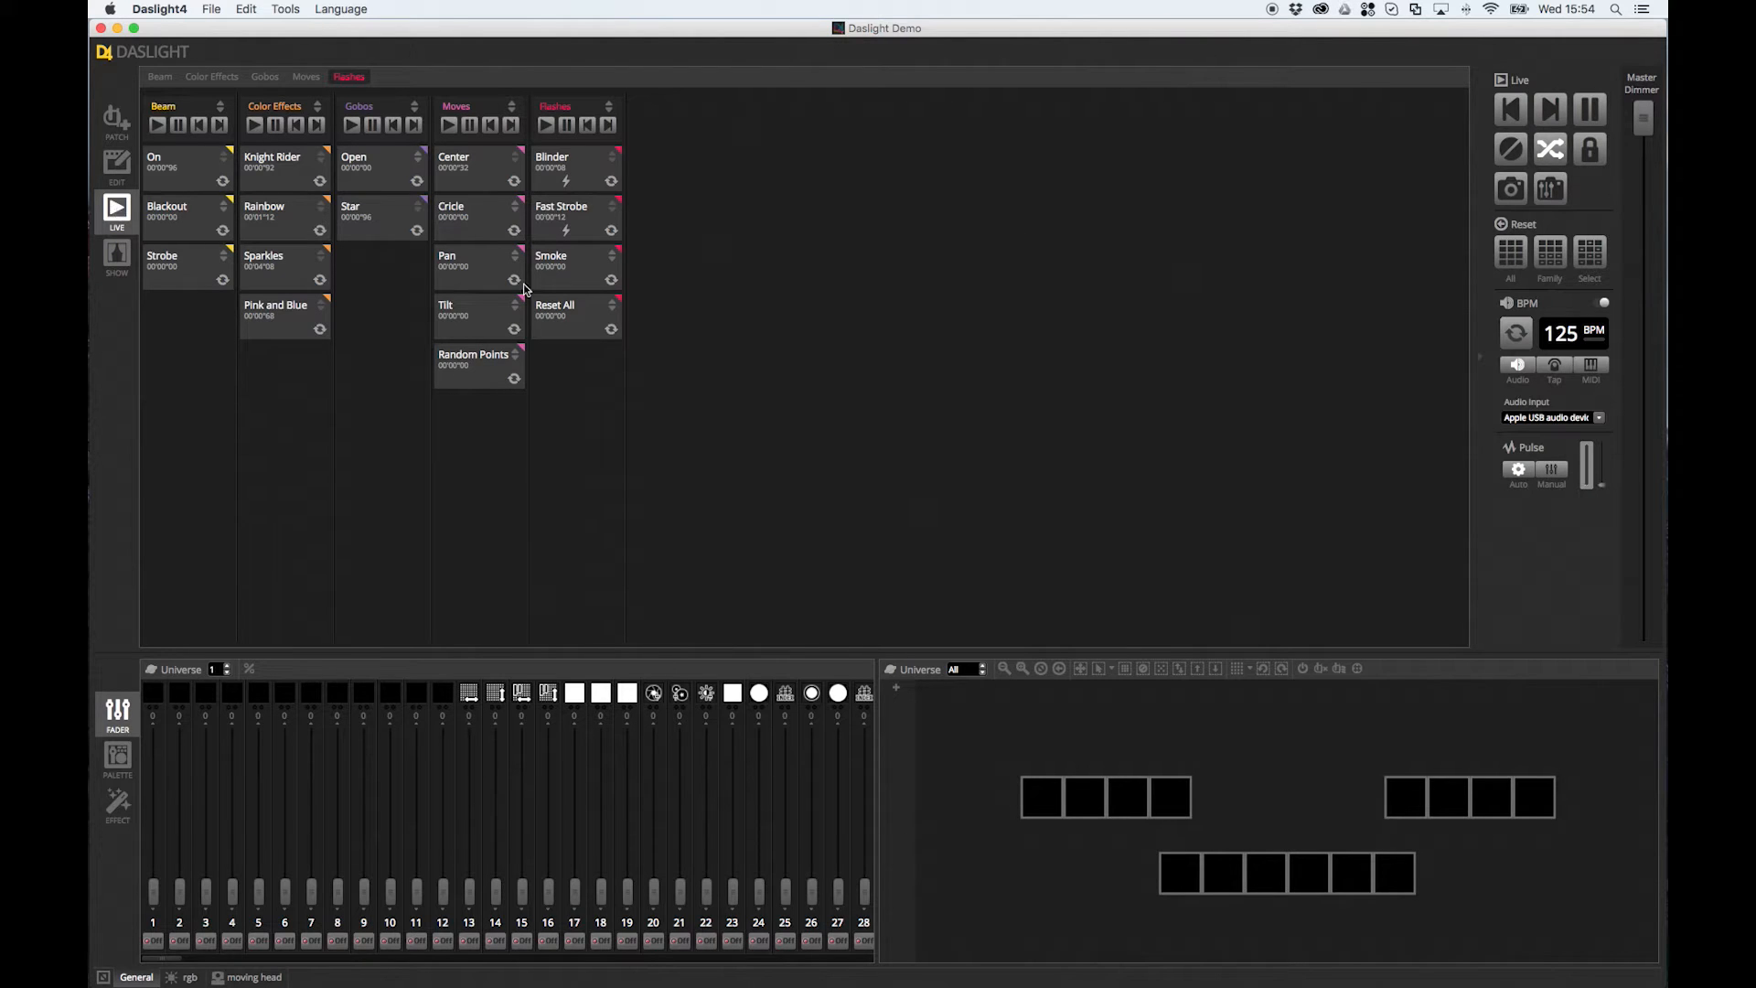
click(117, 165)
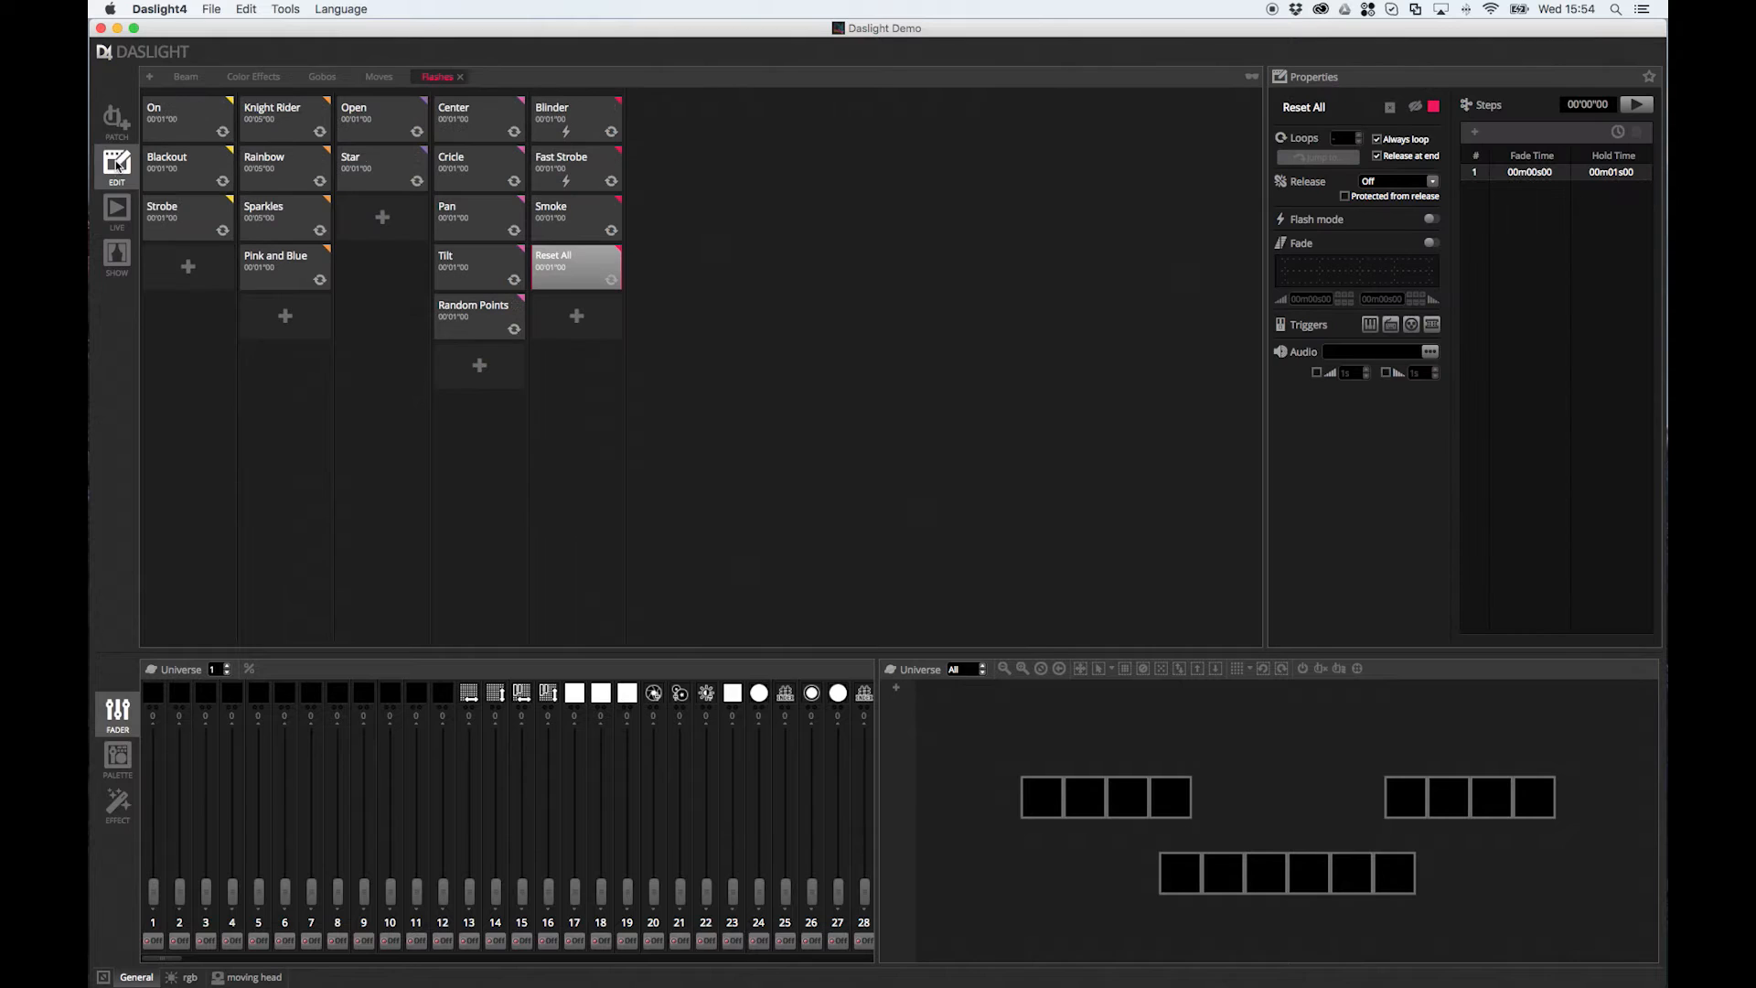
click(118, 209)
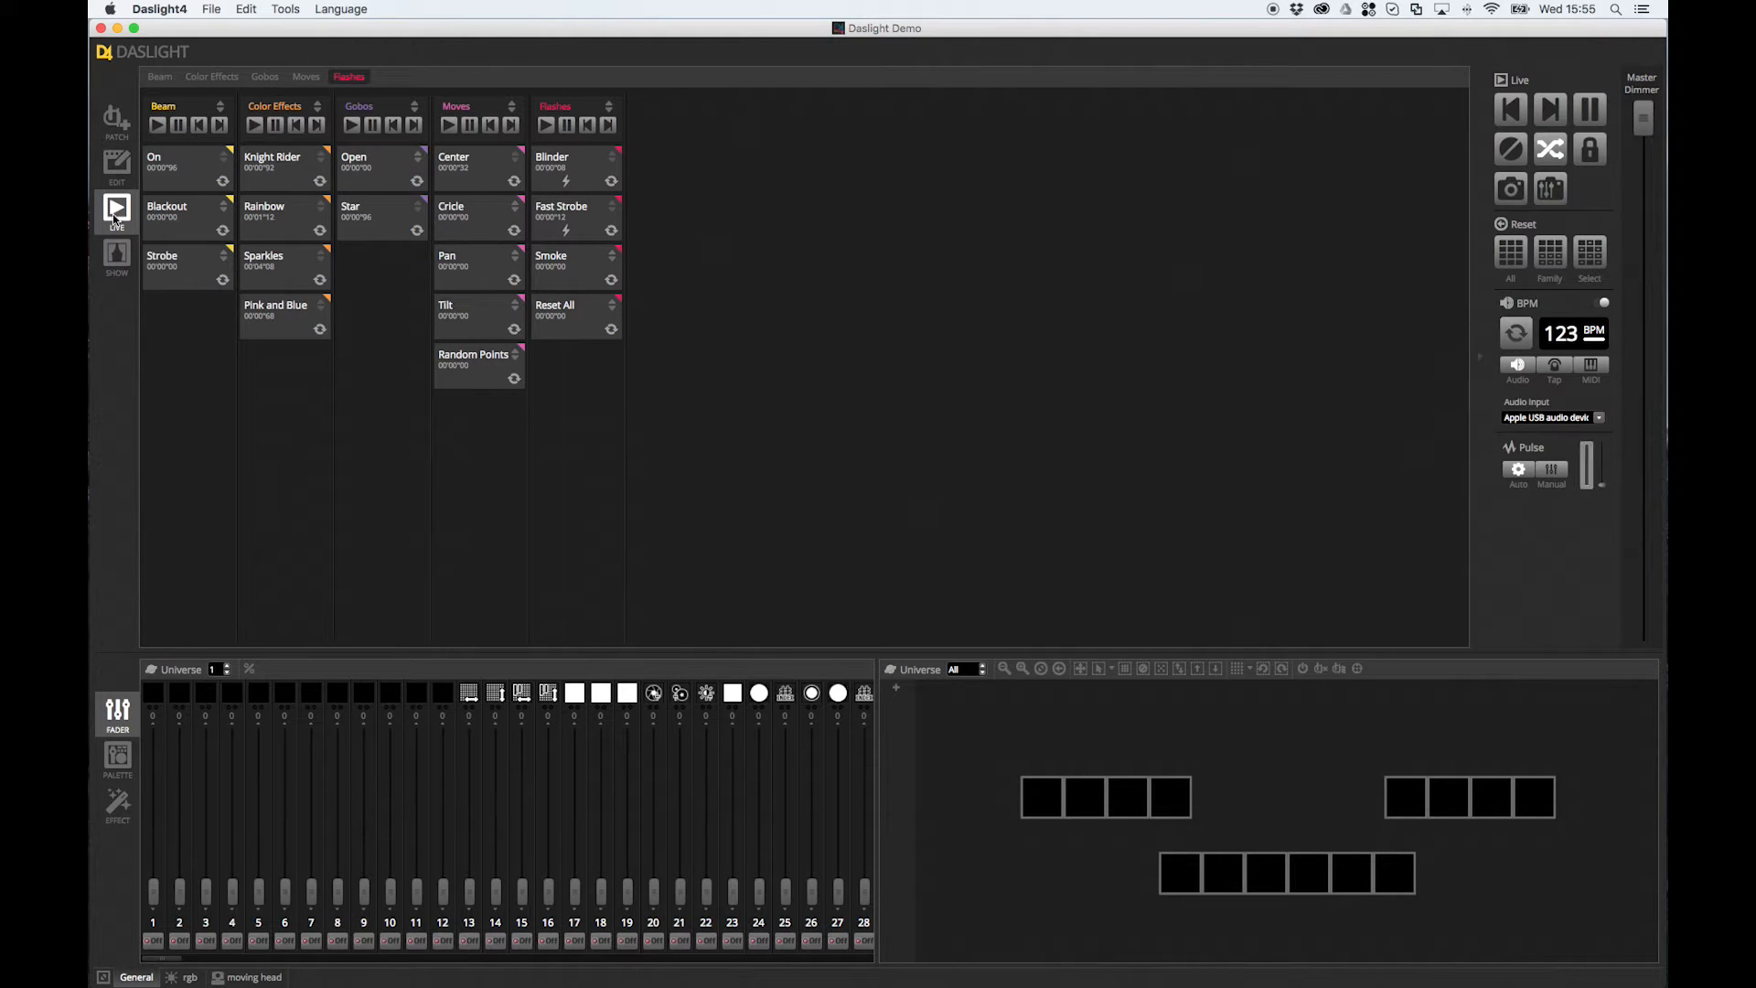
Play and stop the On scene, and cycle its tile through the compact and normal sizes
click(194, 174)
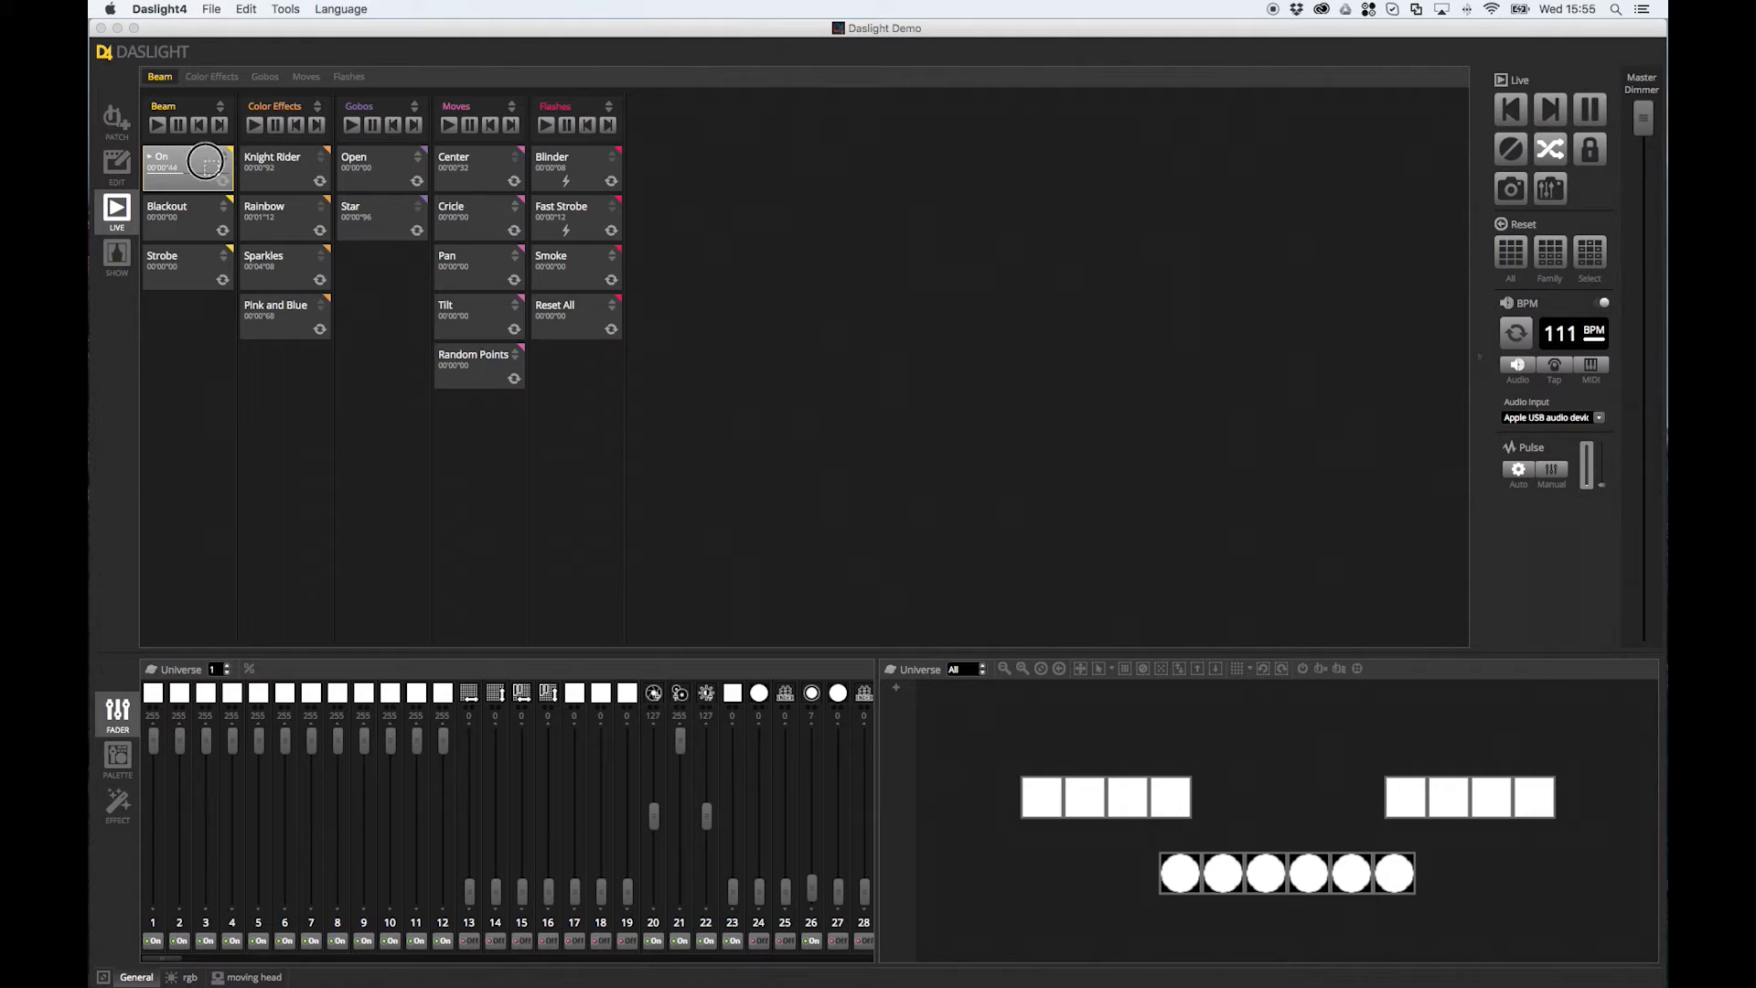
click(231, 156)
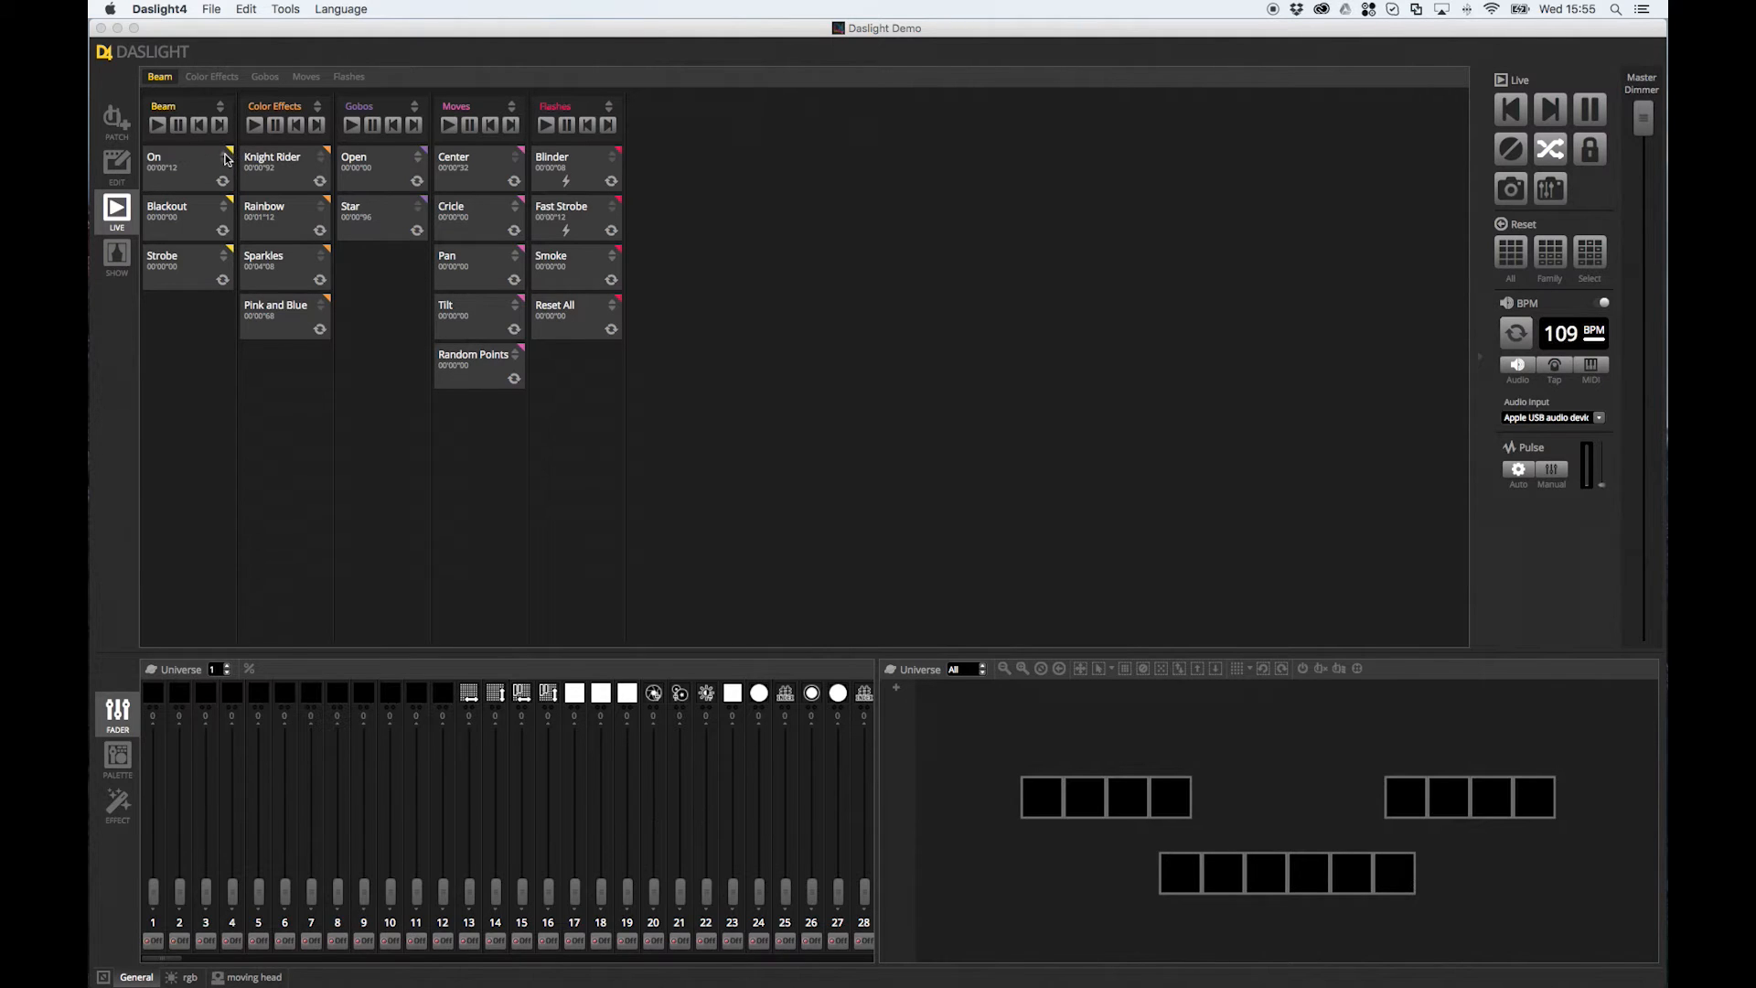
click(226, 159)
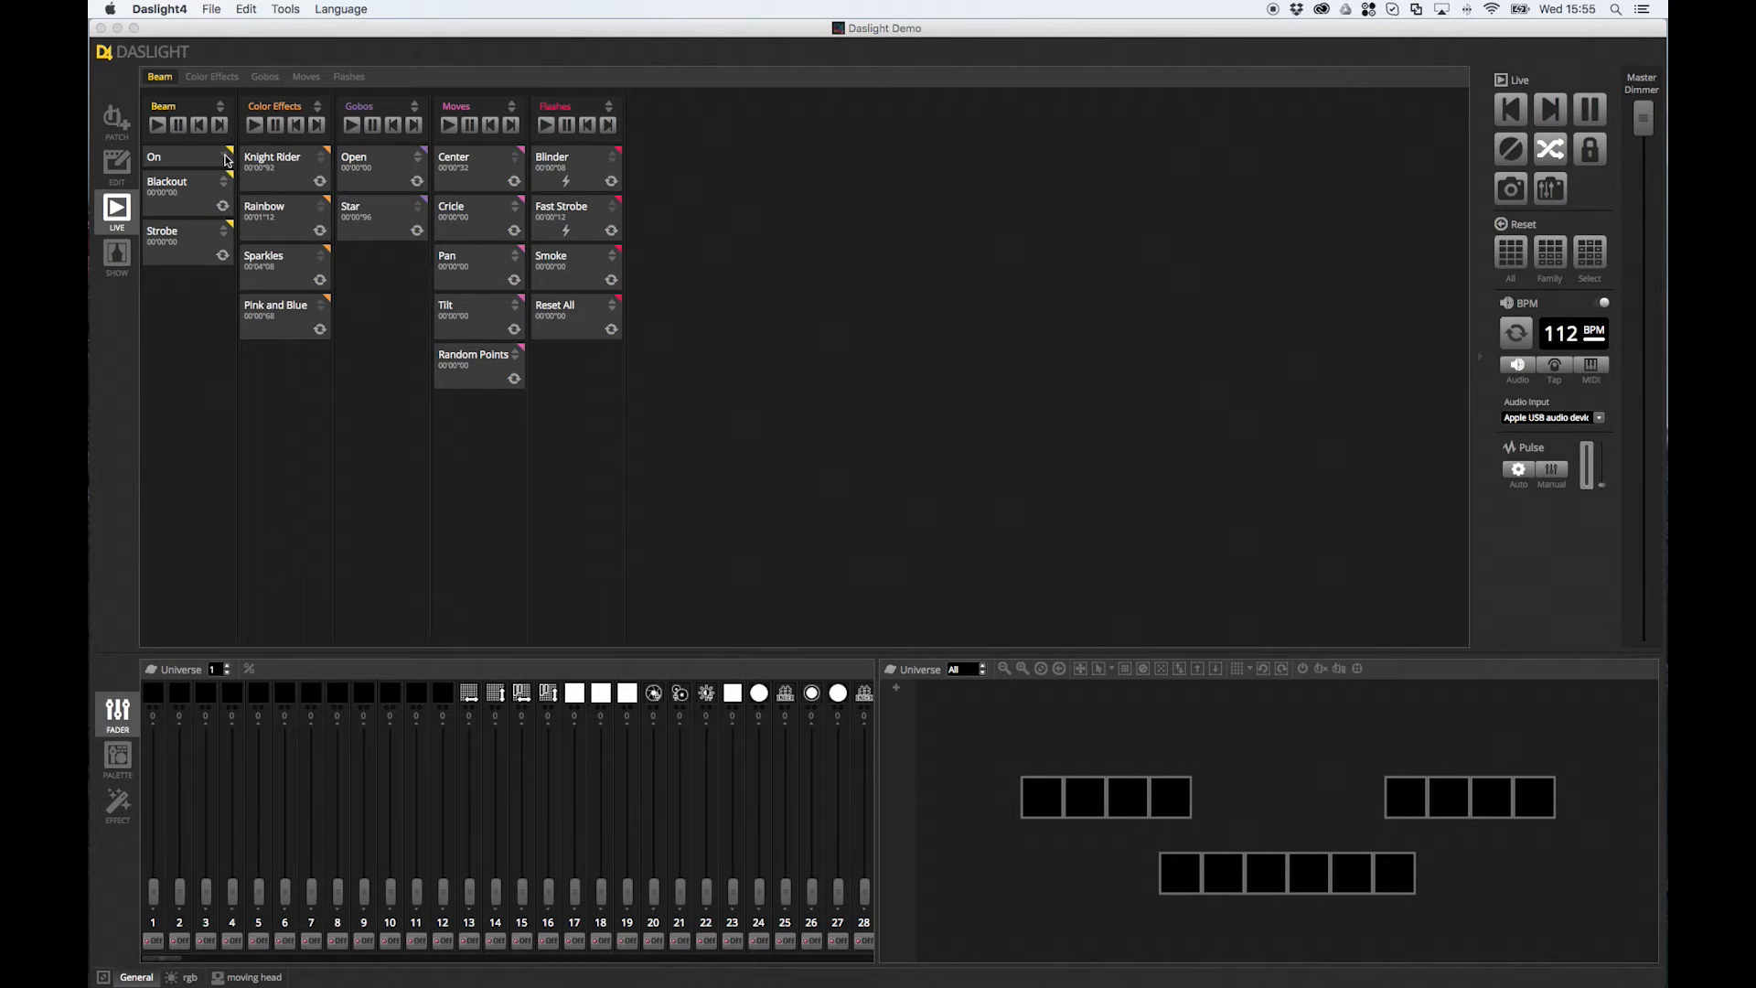
click(226, 160)
click(226, 160)
click(226, 159)
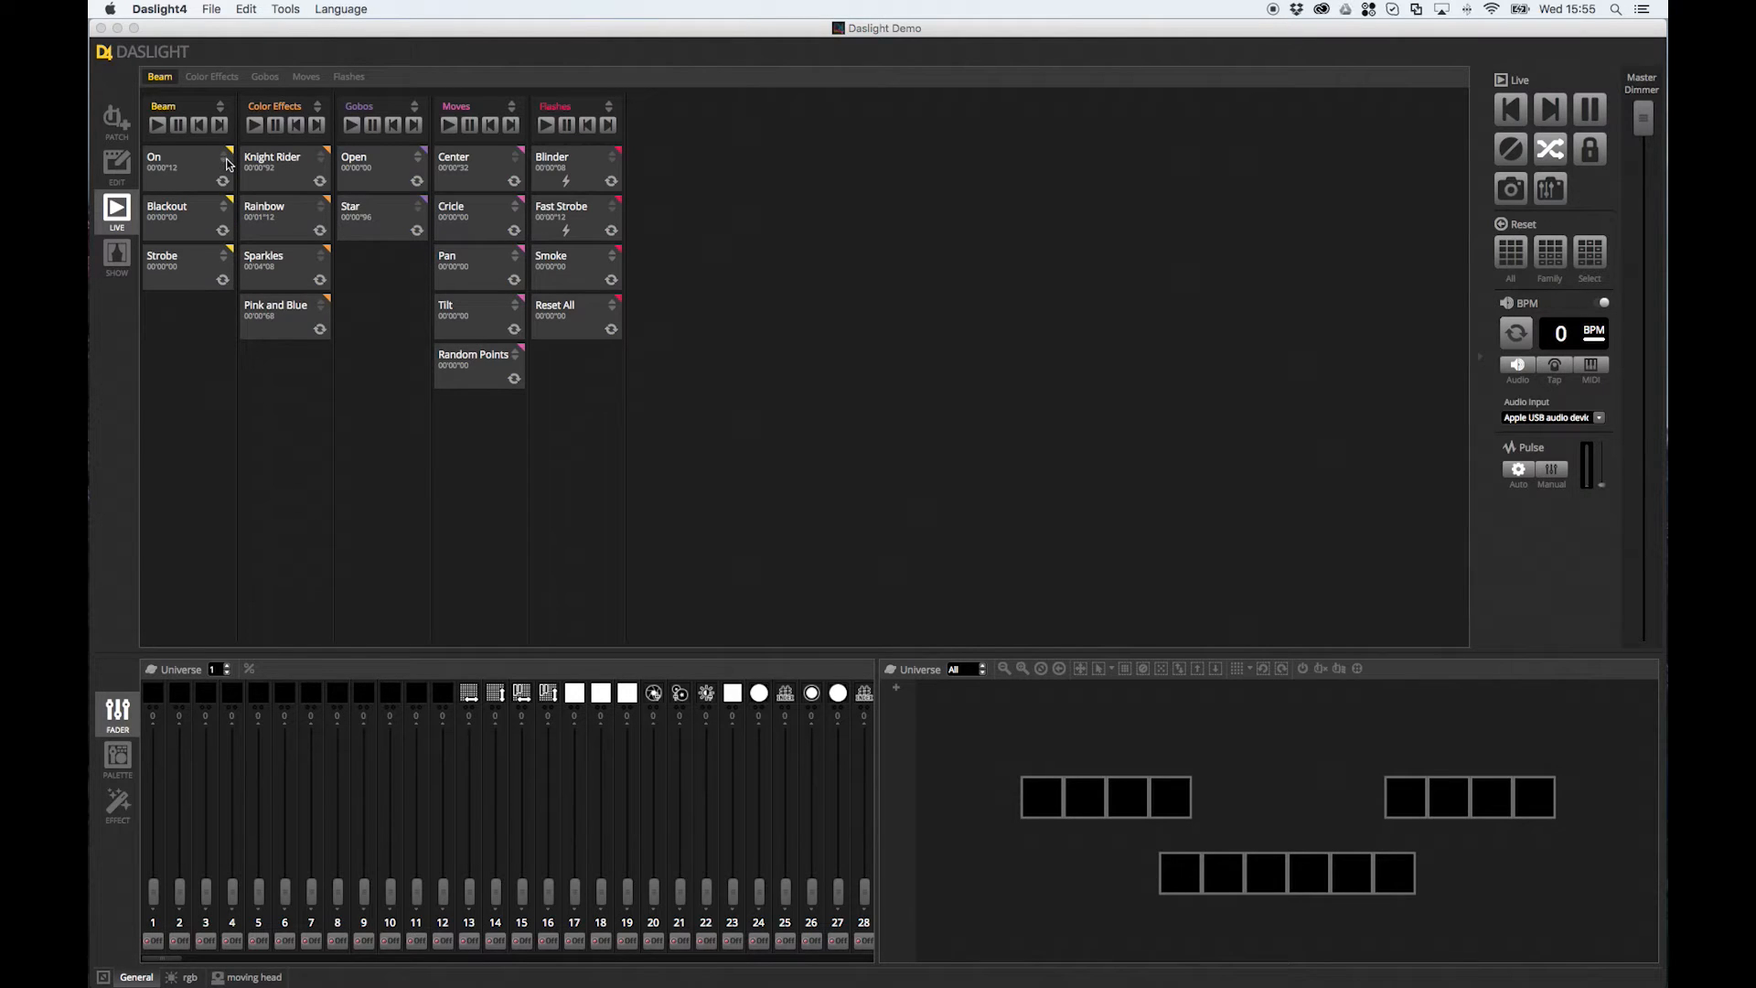
Expand the On scene's dimmer and speed sliders, play the scene and try out its dimmer
click(226, 163)
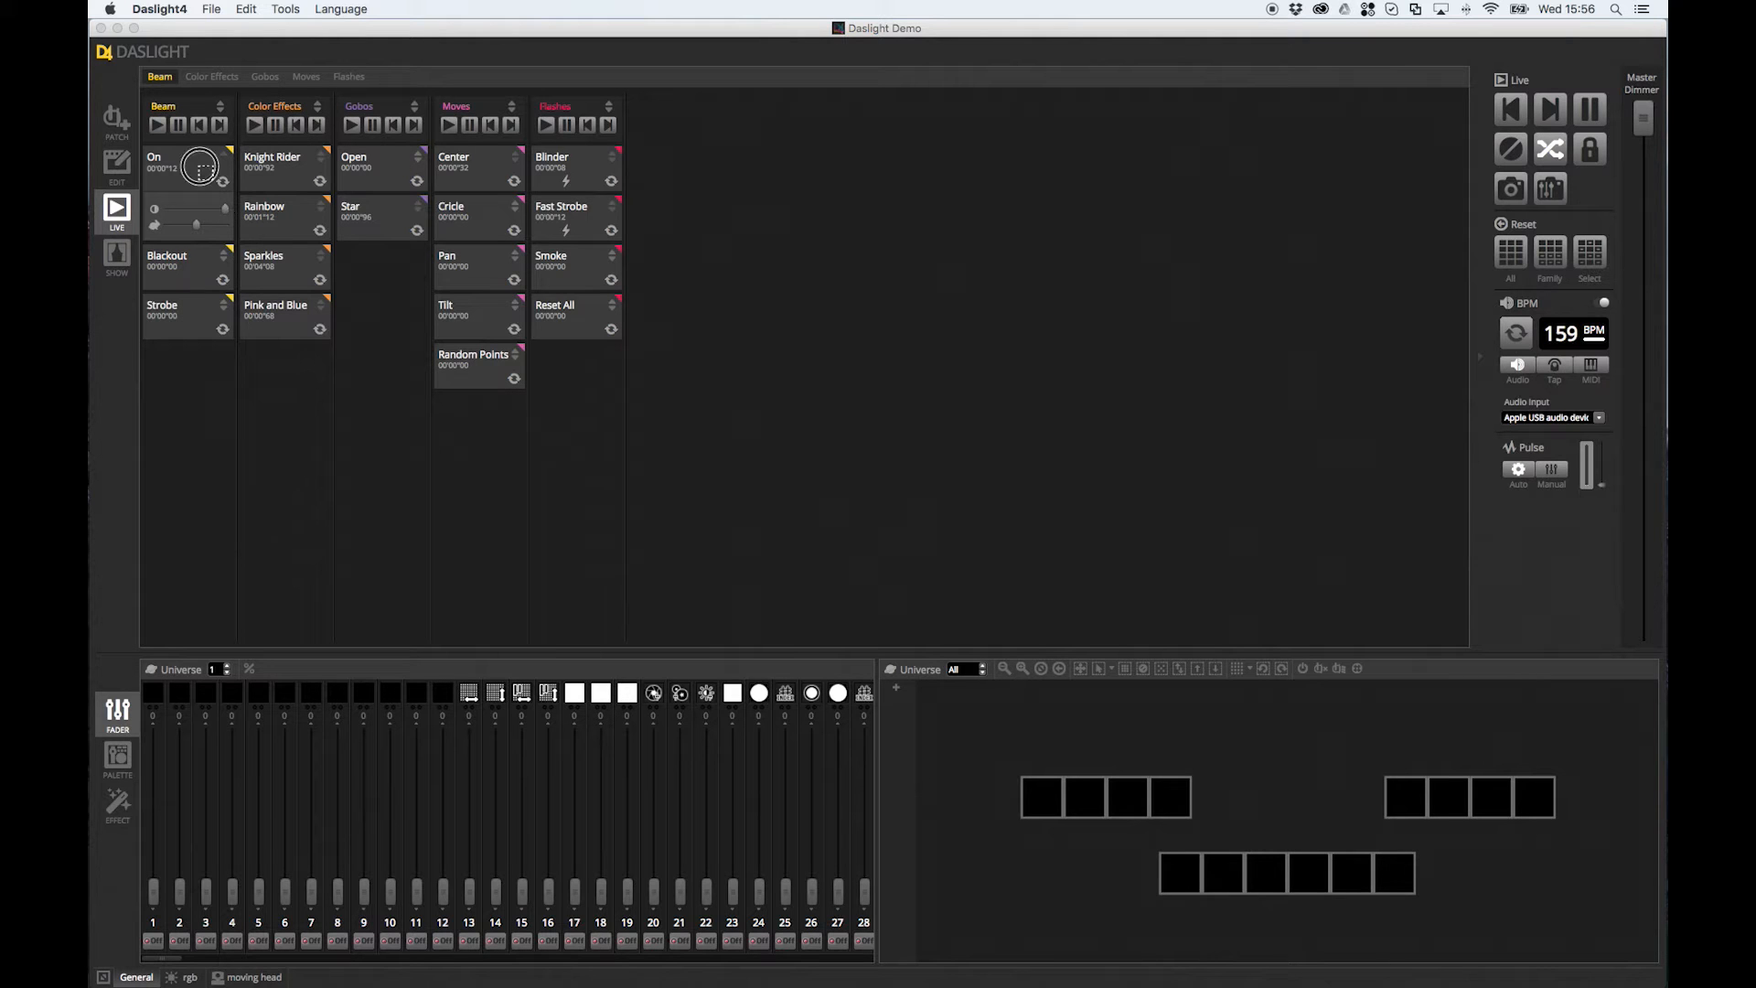
click(196, 164)
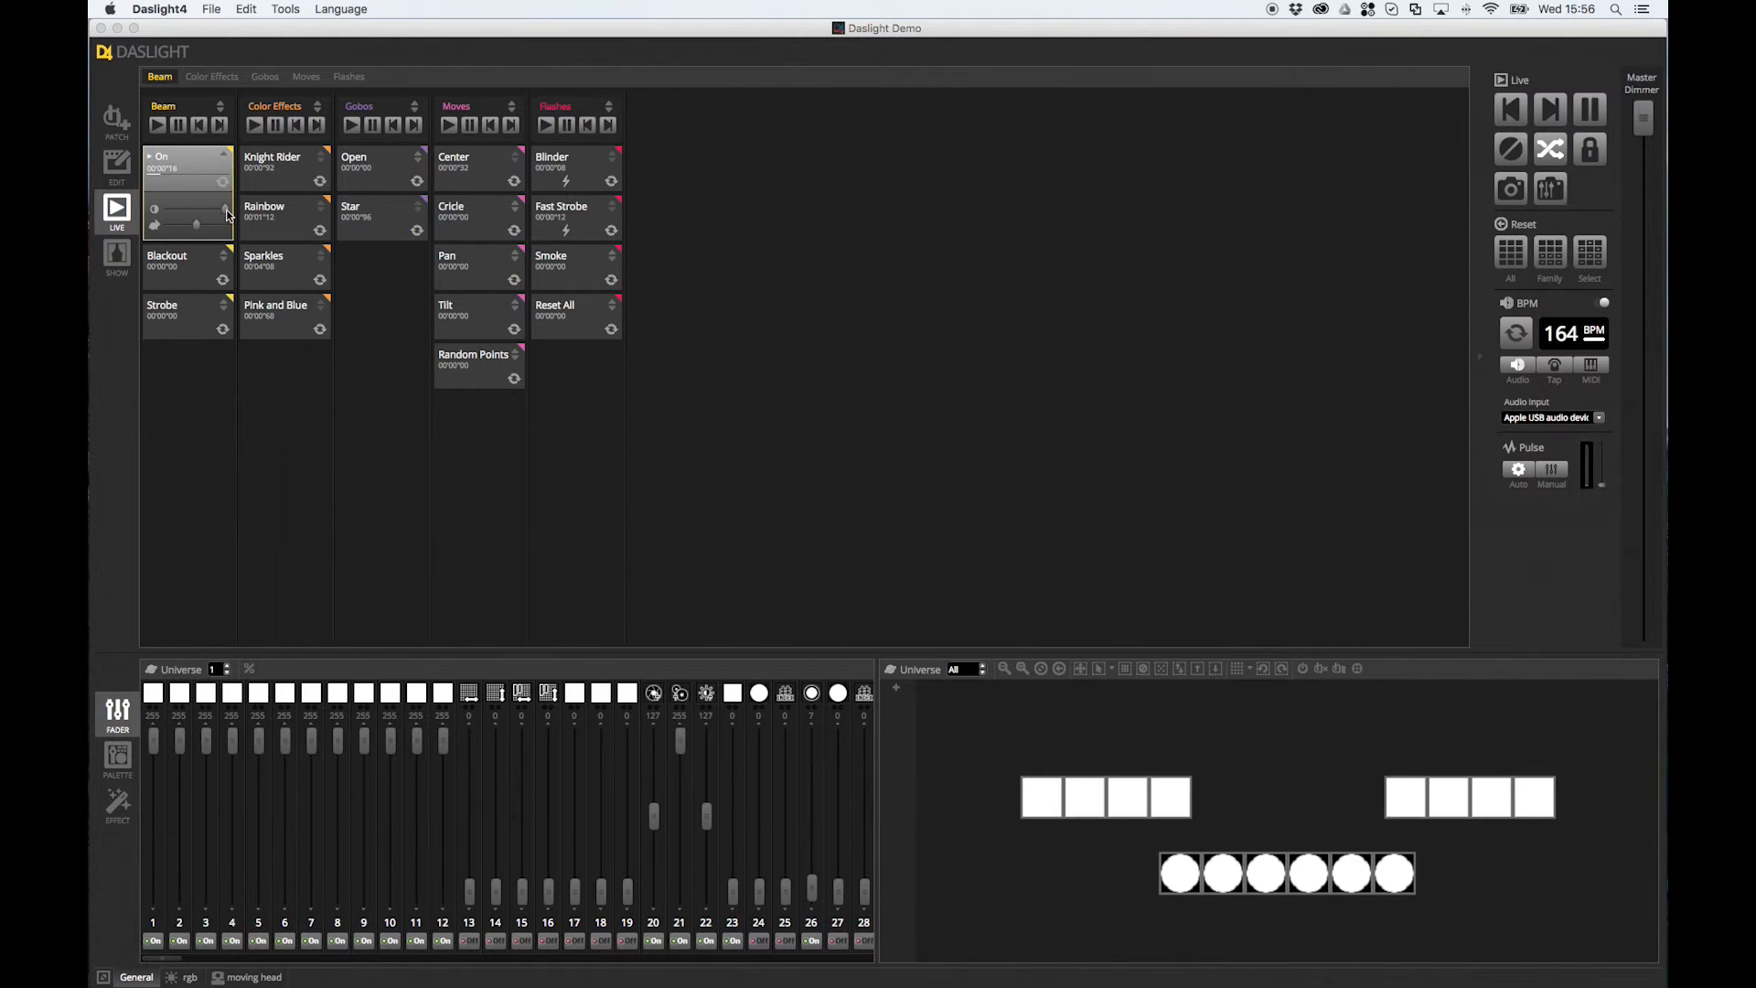
drag(203, 212, 330, 215)
Play the Rainbow scene, expand its sliders, and vary its speed up and down before returning it to the middle
click(294, 216)
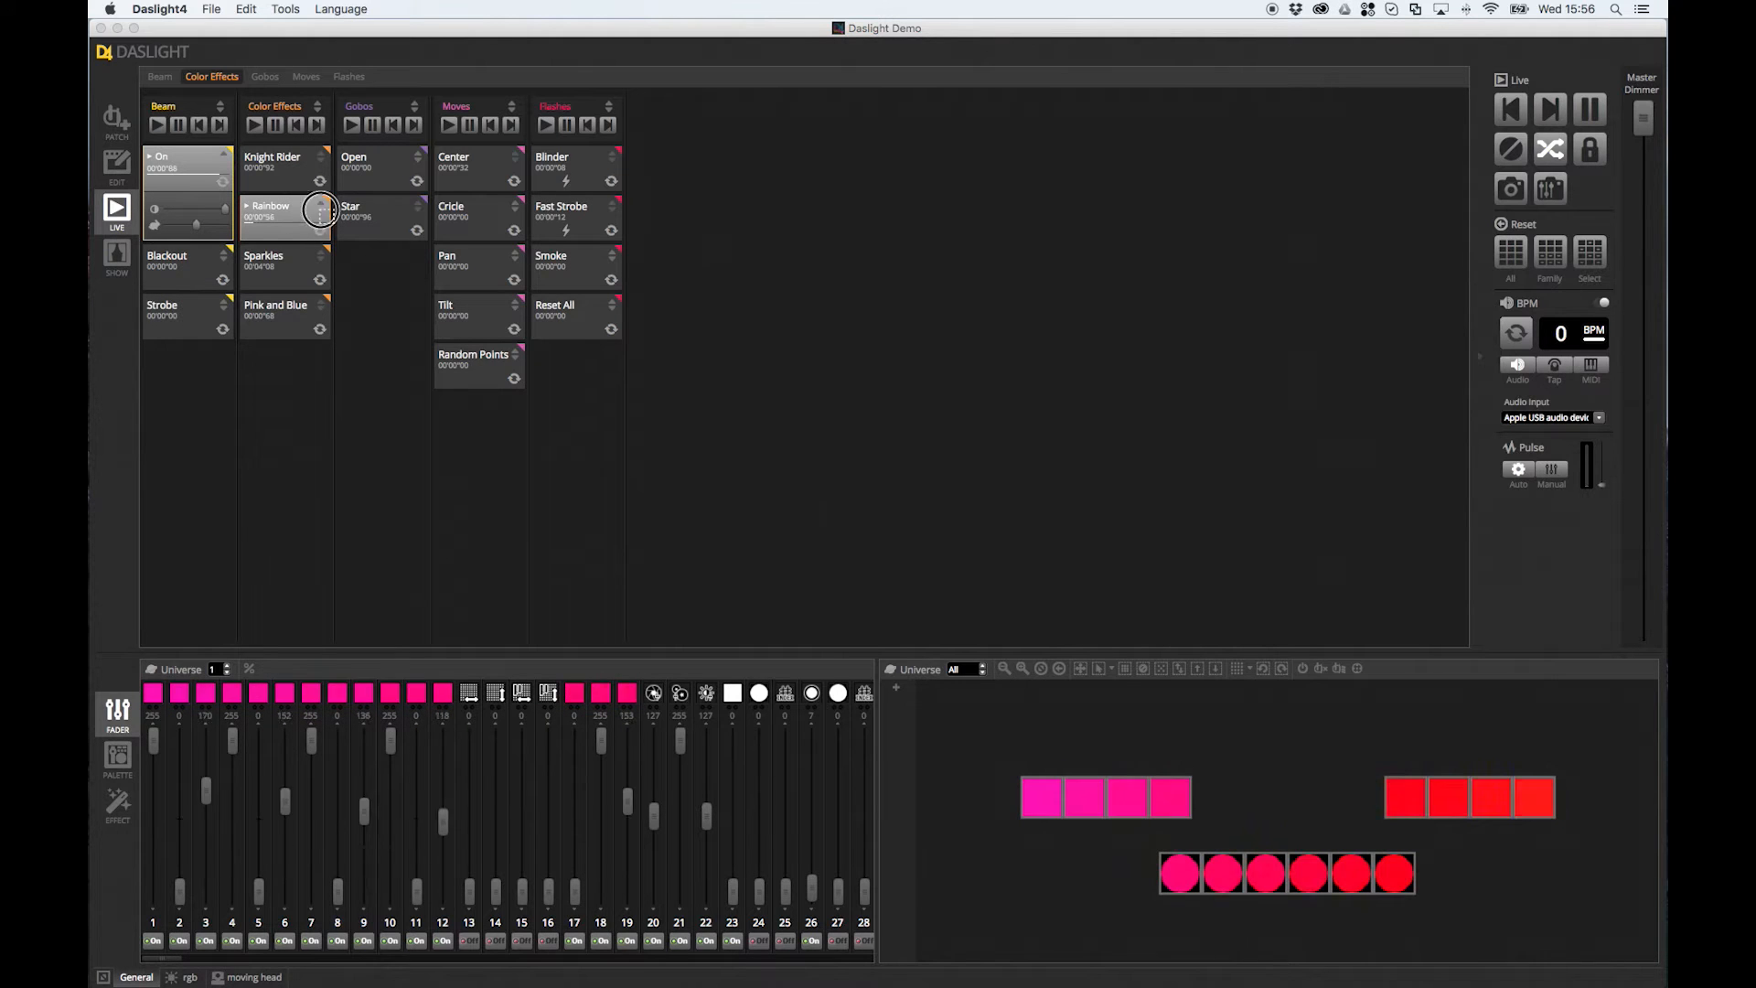
click(321, 205)
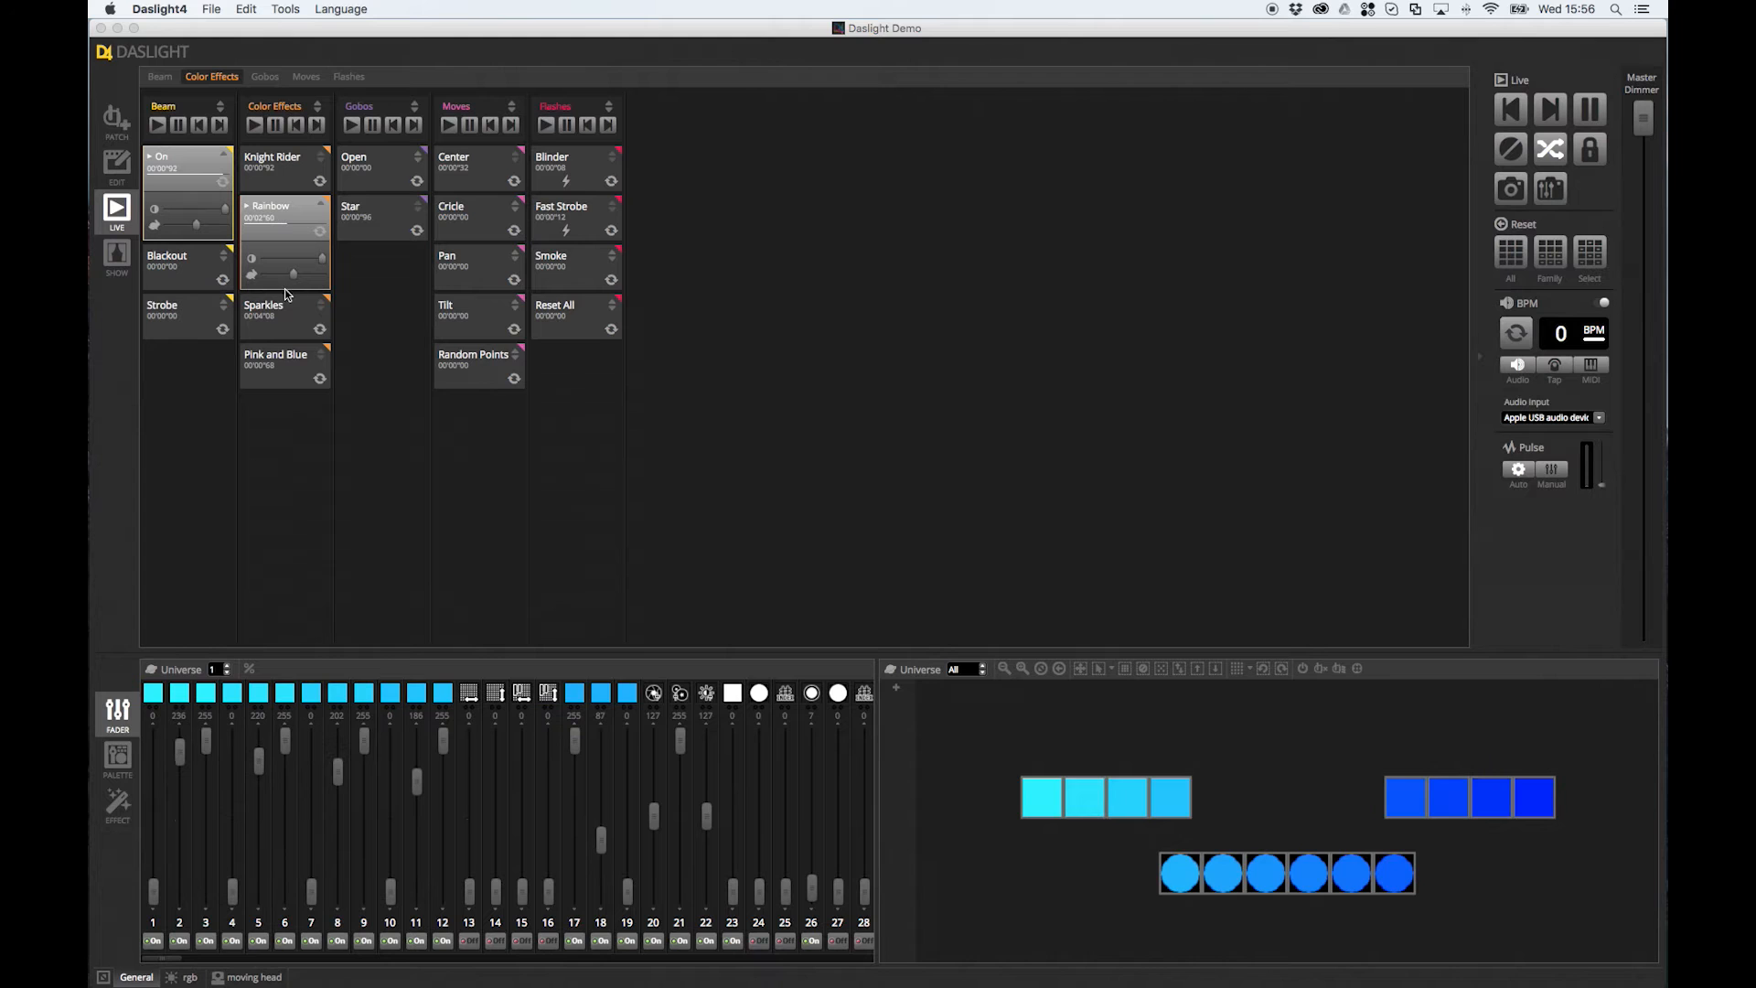
drag(294, 278, 320, 275)
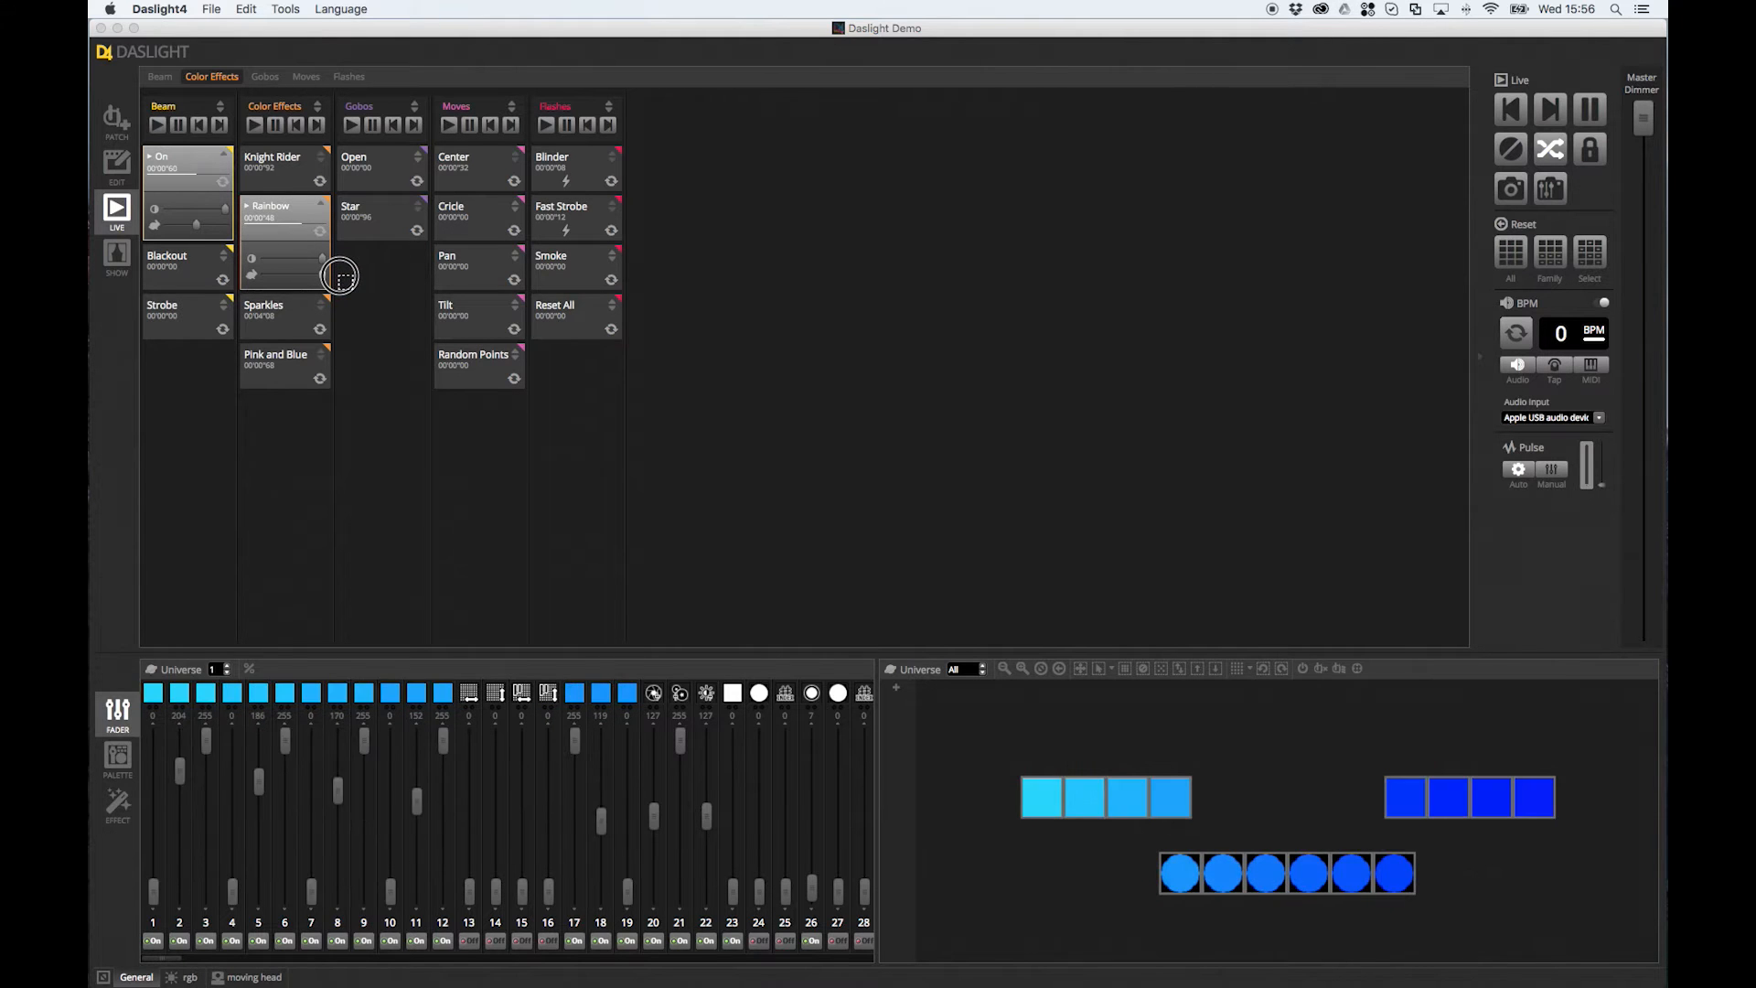
drag(290, 275, 266, 278)
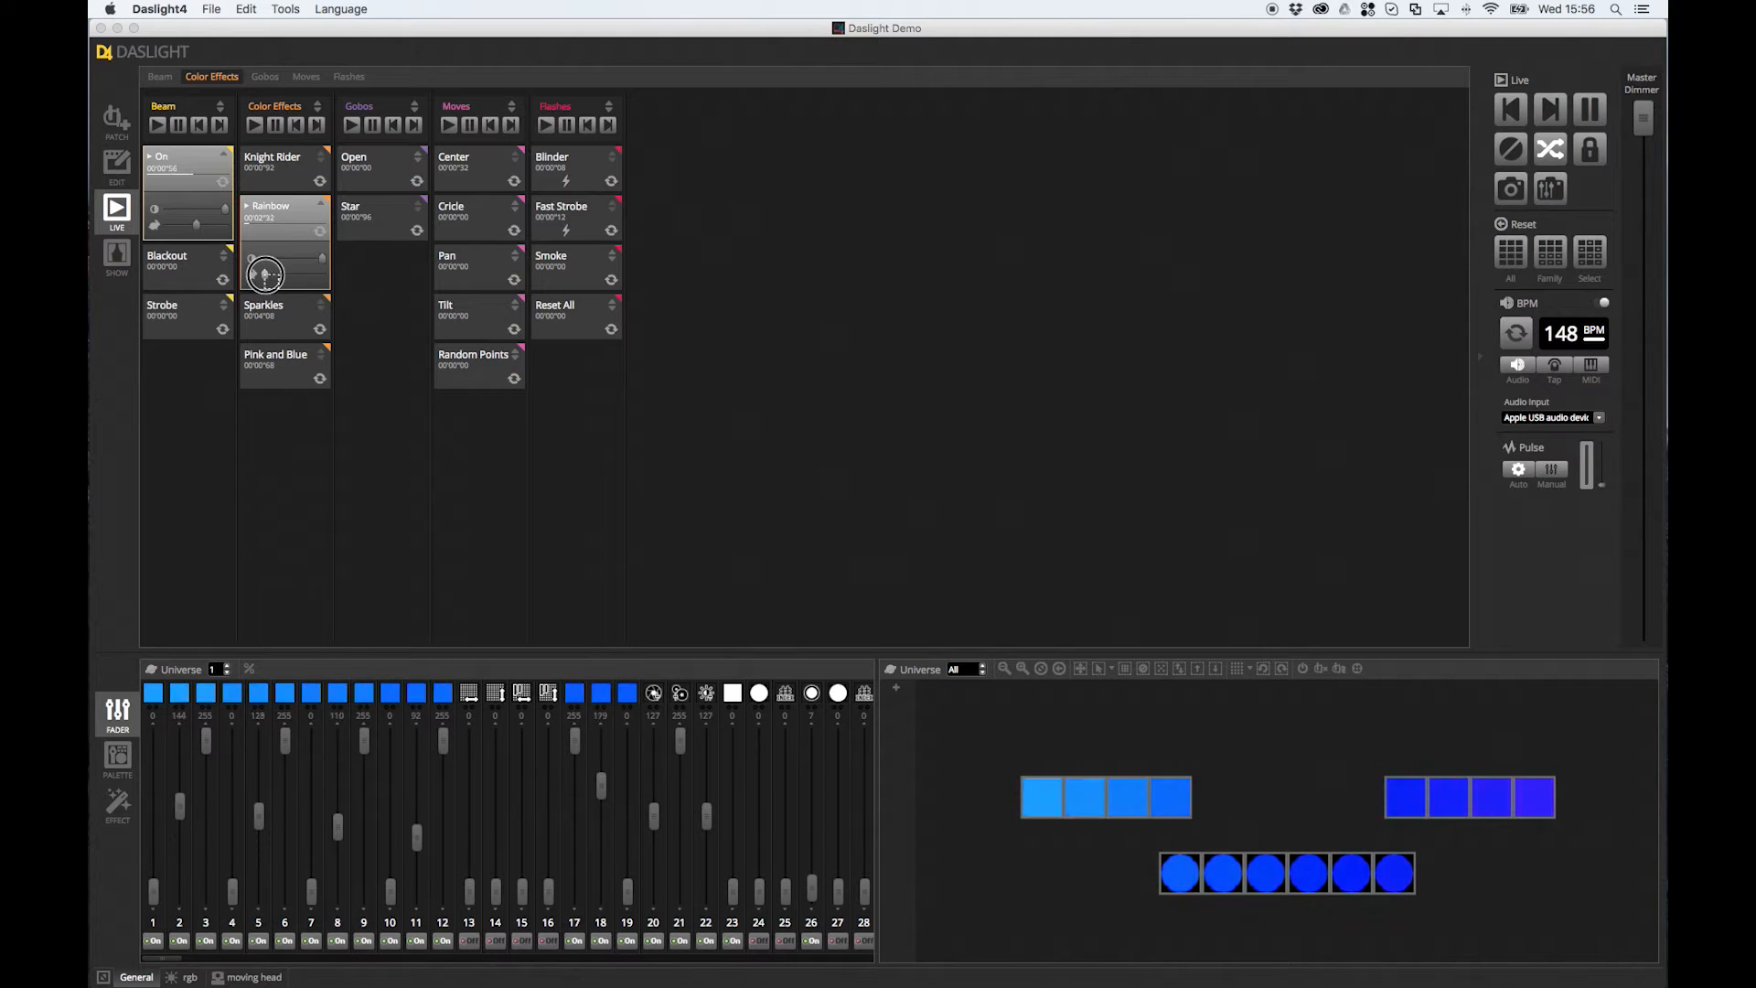
drag(265, 275, 294, 275)
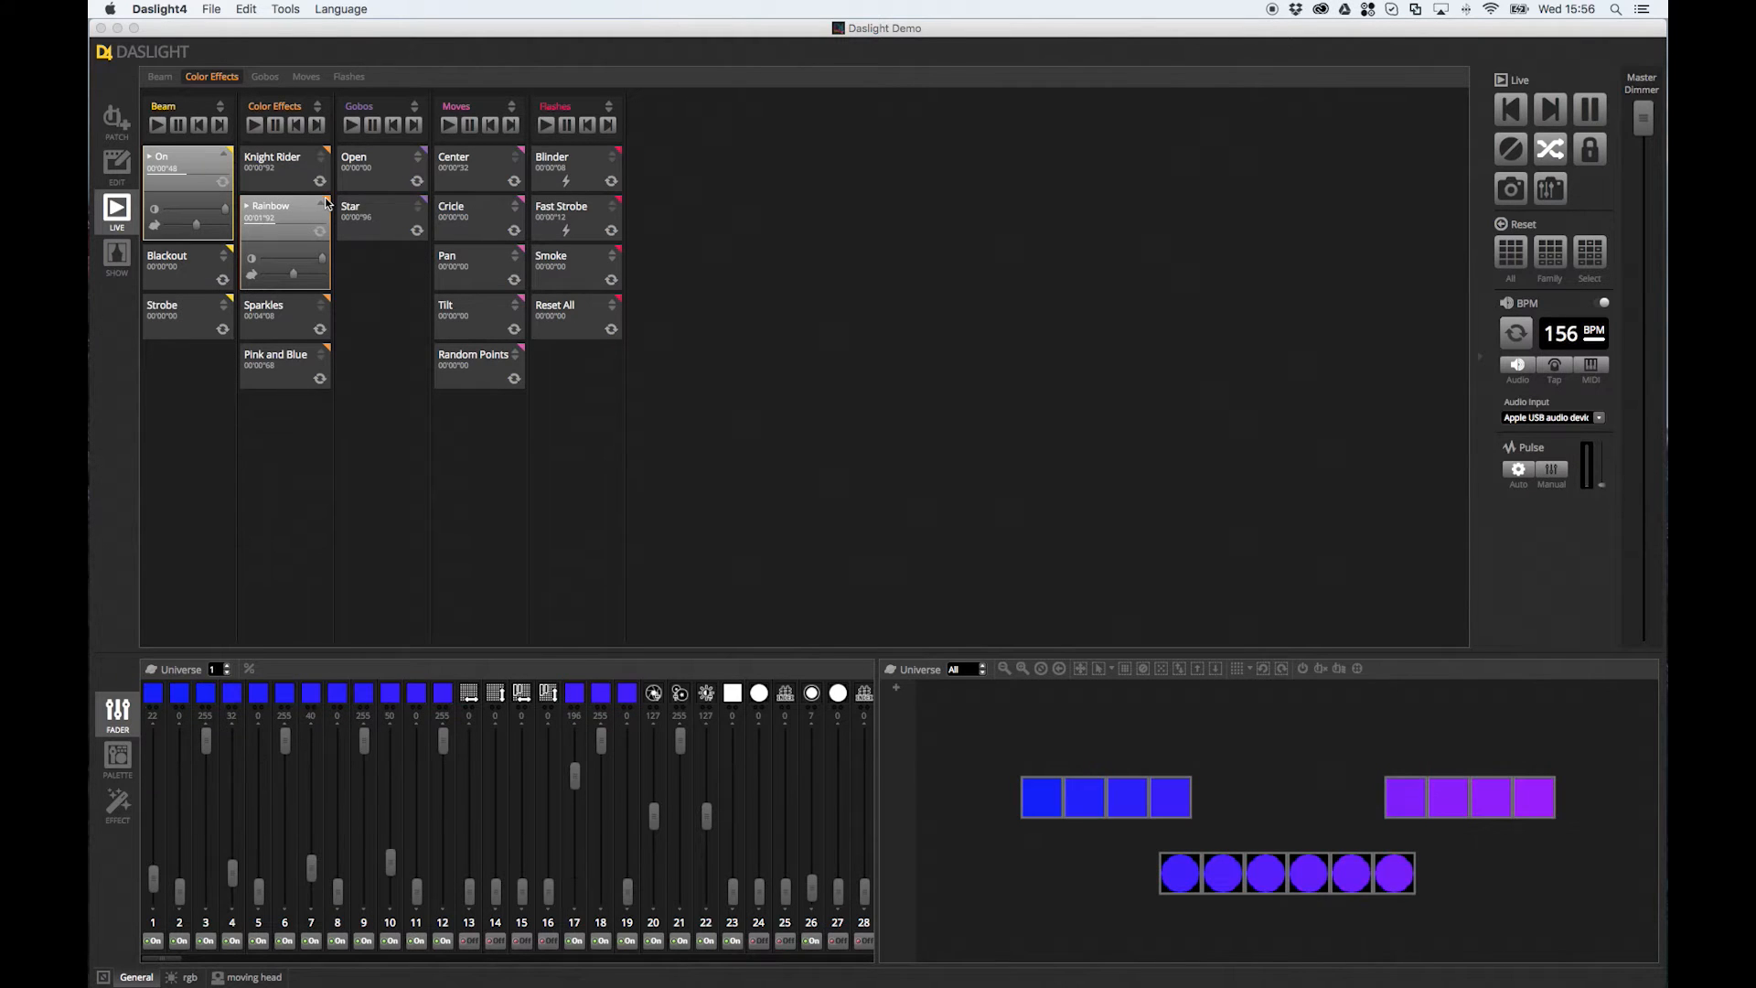
Play the Knight Rider scene, and pause and resume the Color Effects group
click(282, 165)
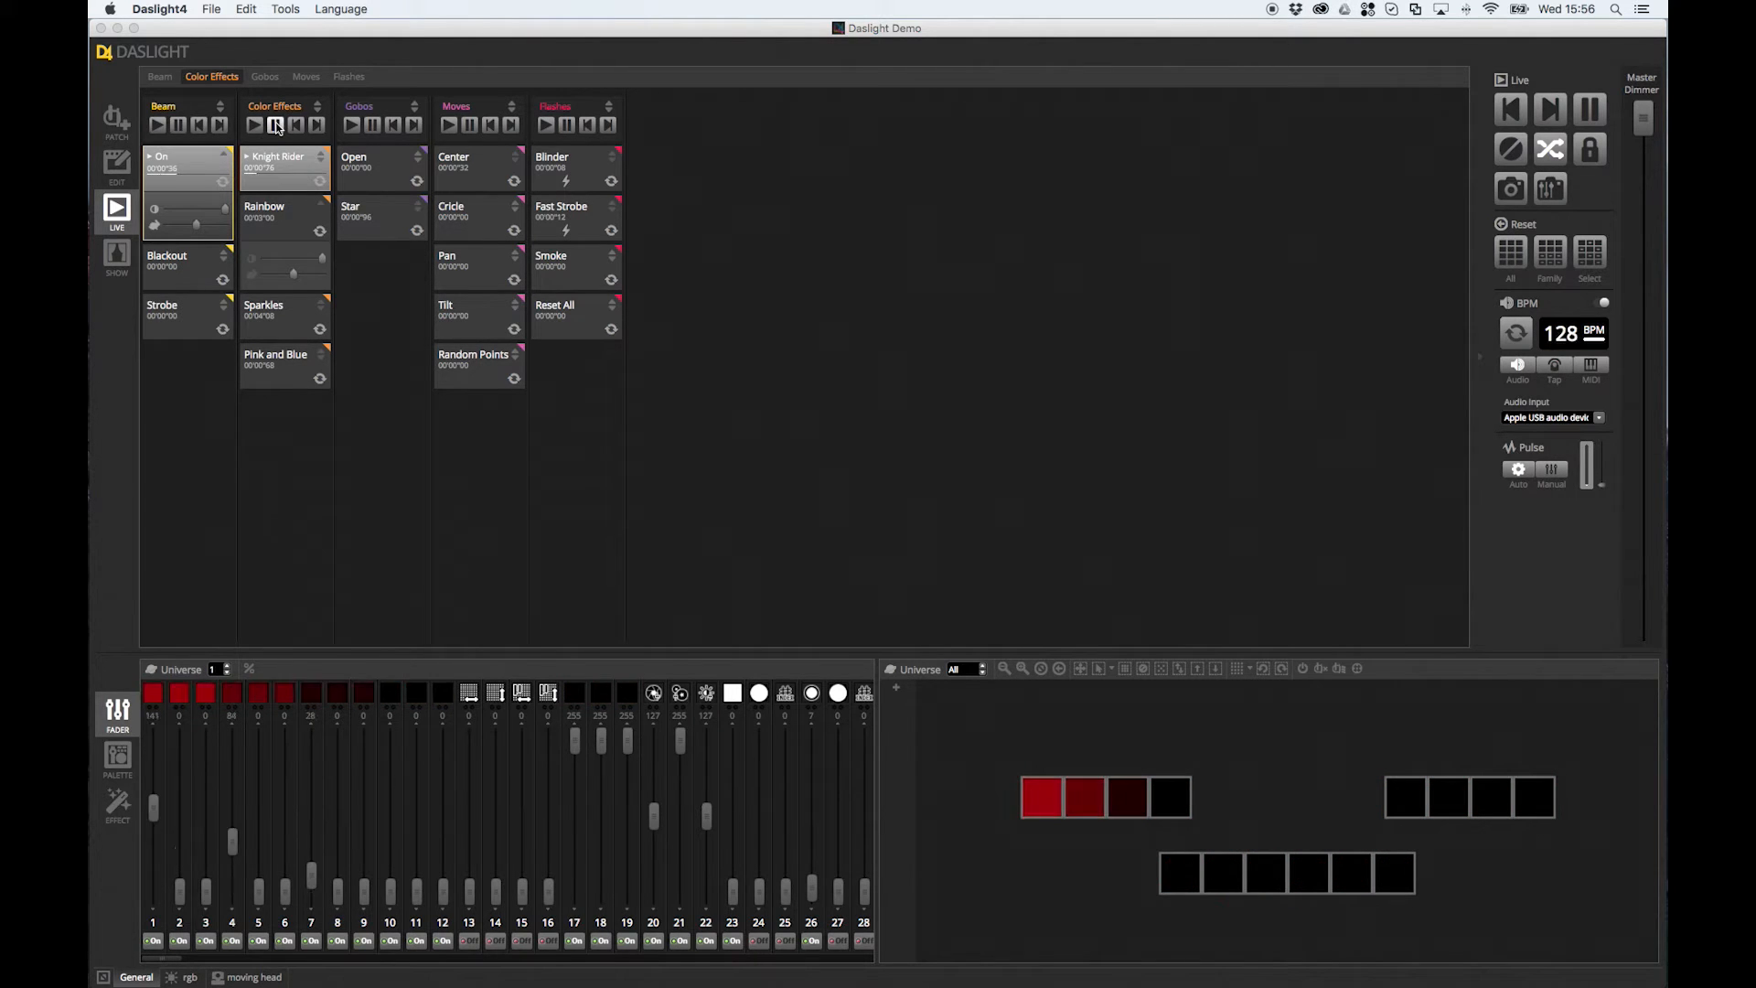
click(275, 125)
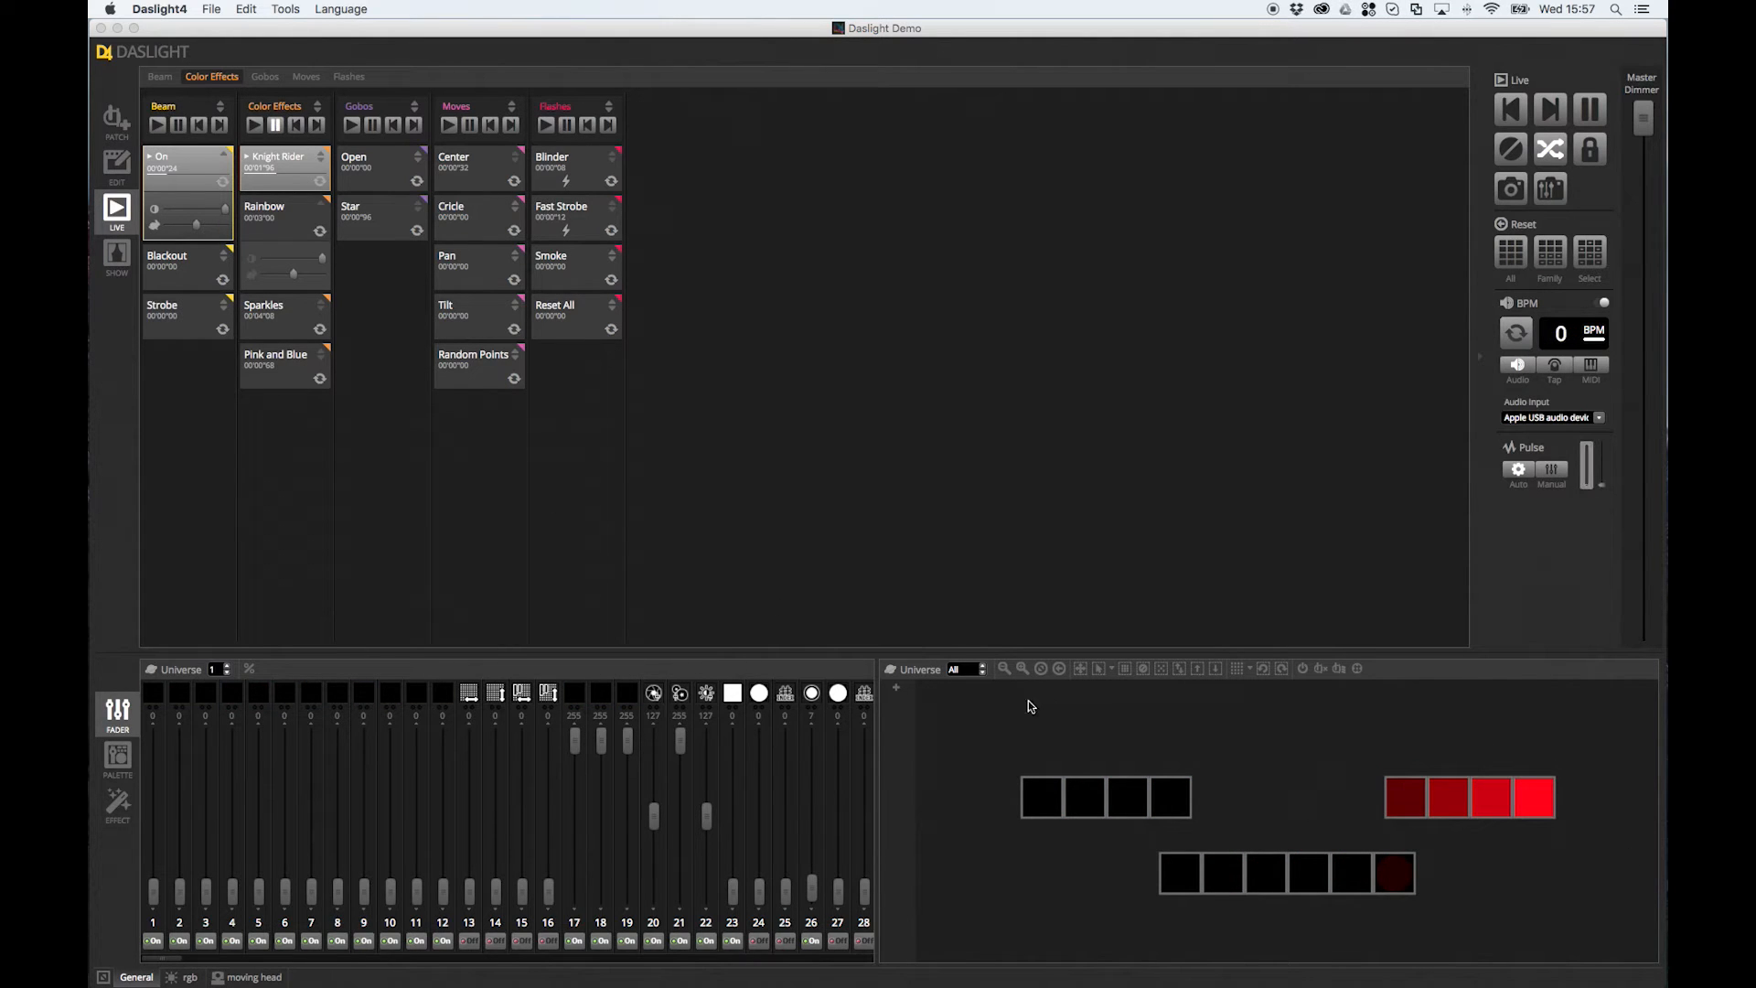
click(276, 125)
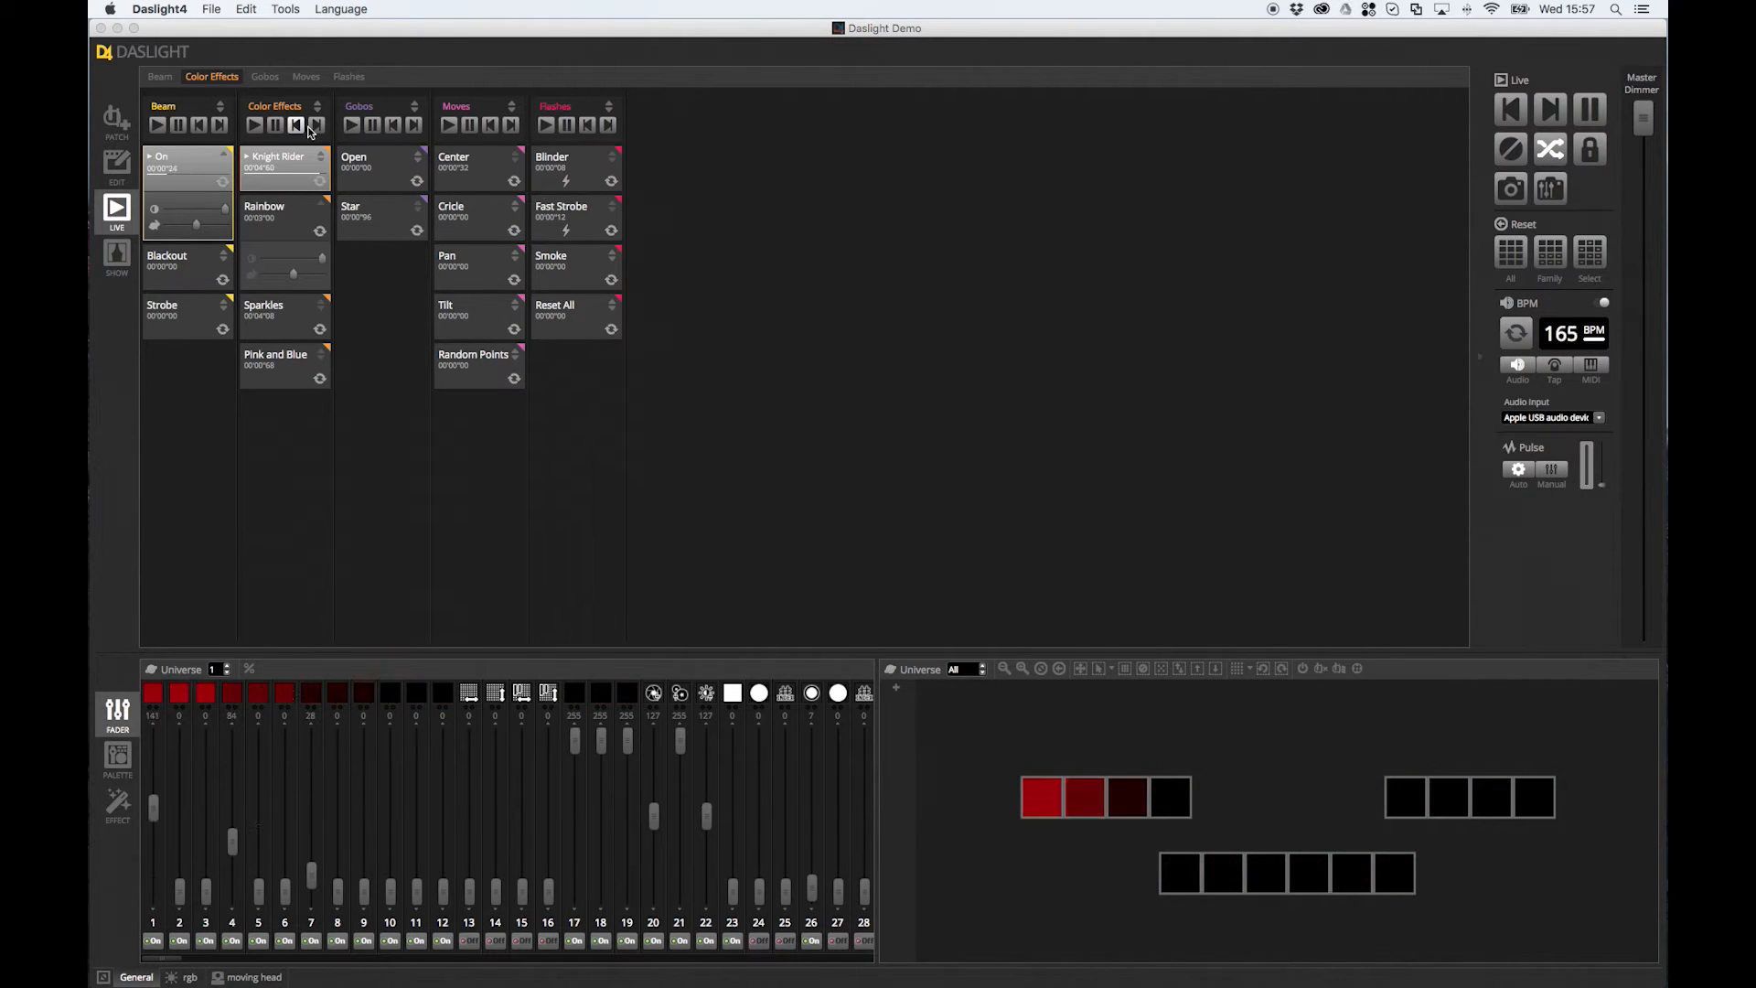
Step the Color Effects group forward through Rainbow and Sparkles to Pink and Blue
click(301, 132)
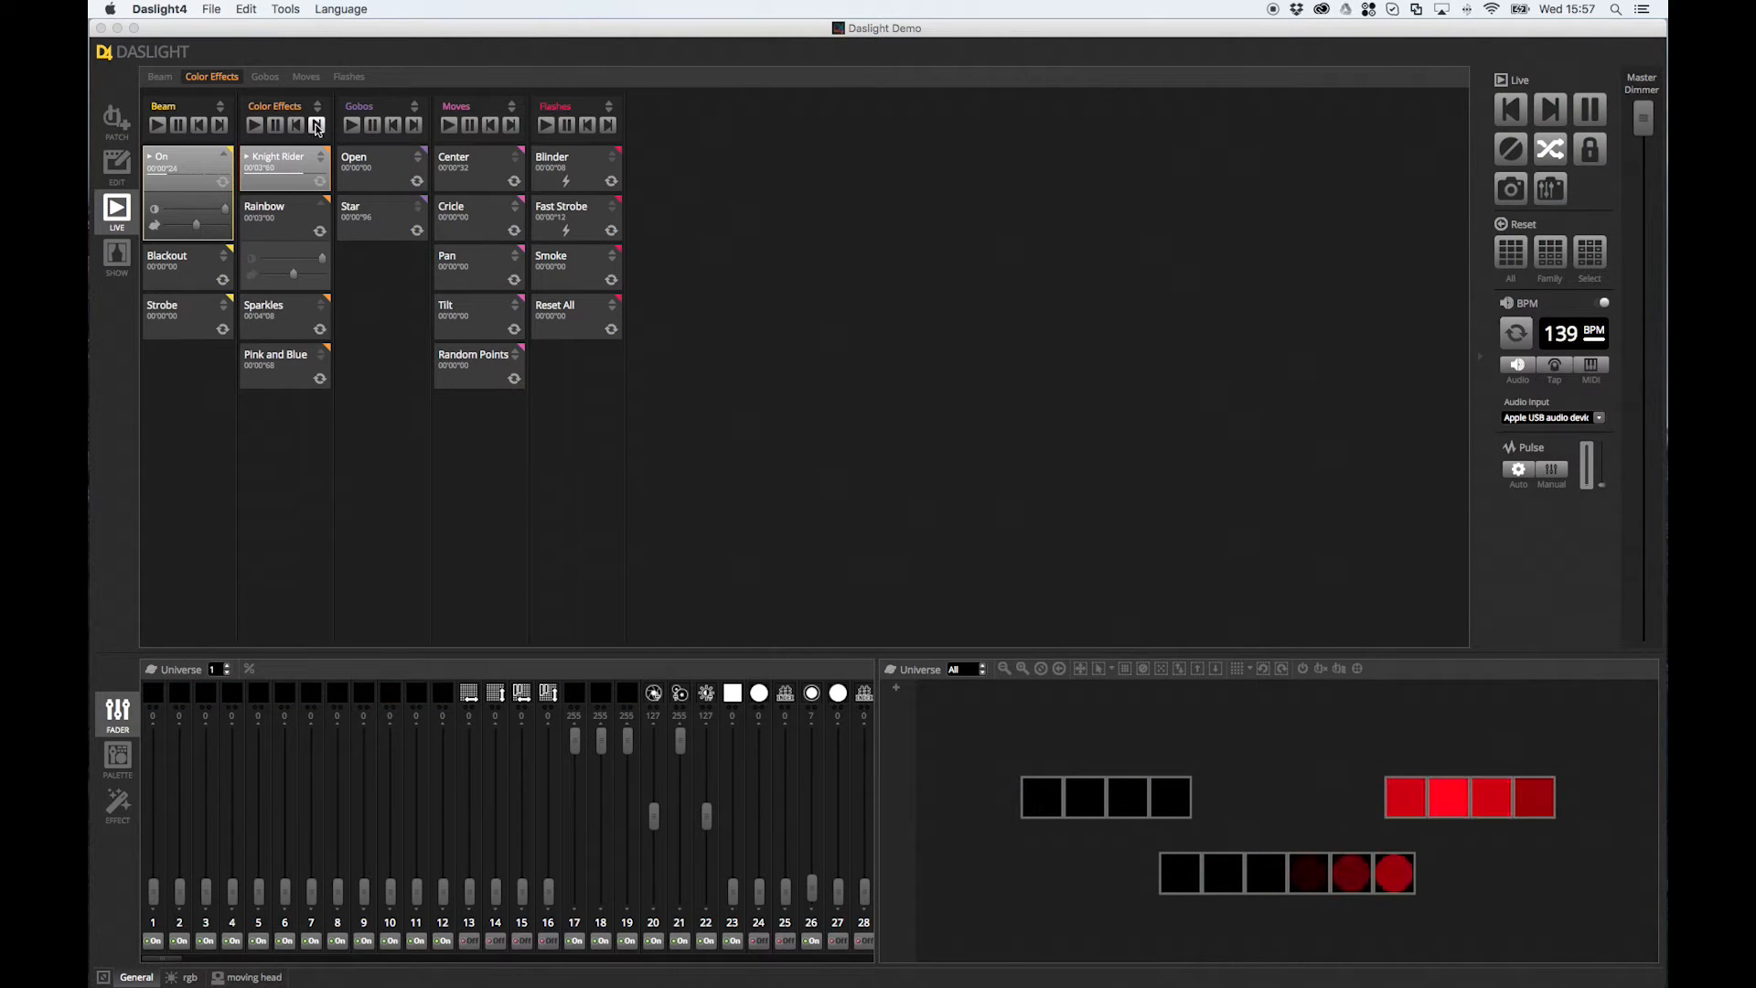
click(315, 126)
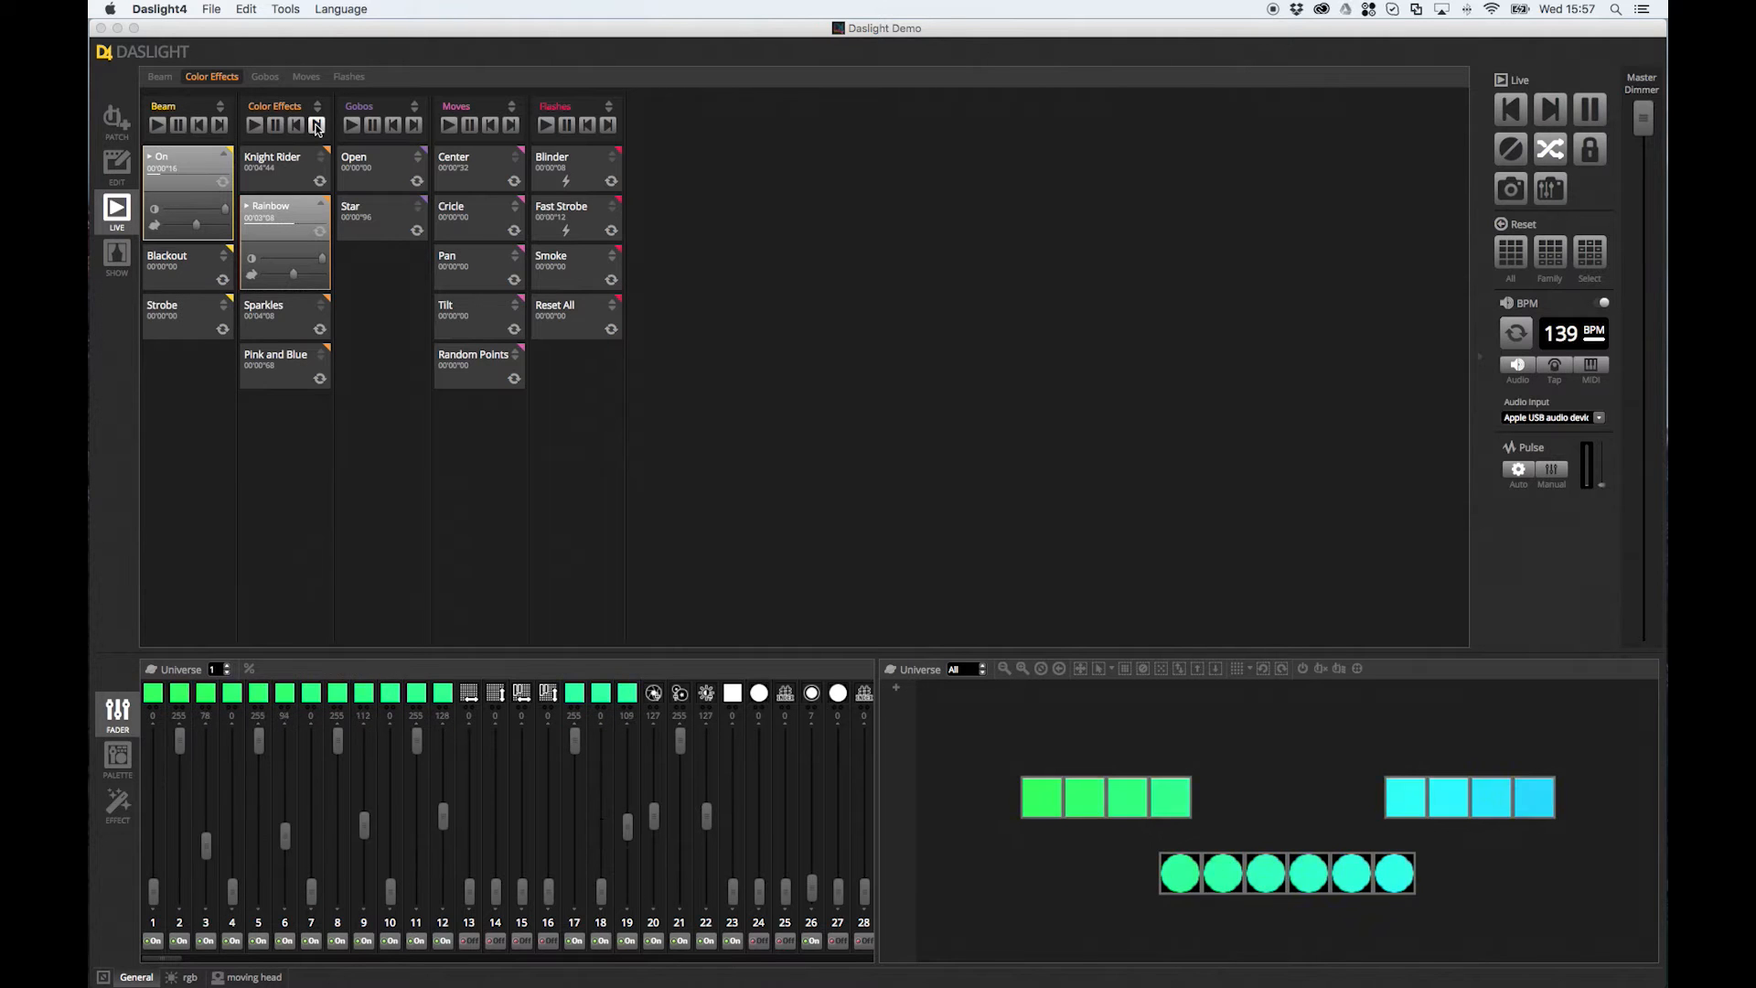
click(315, 127)
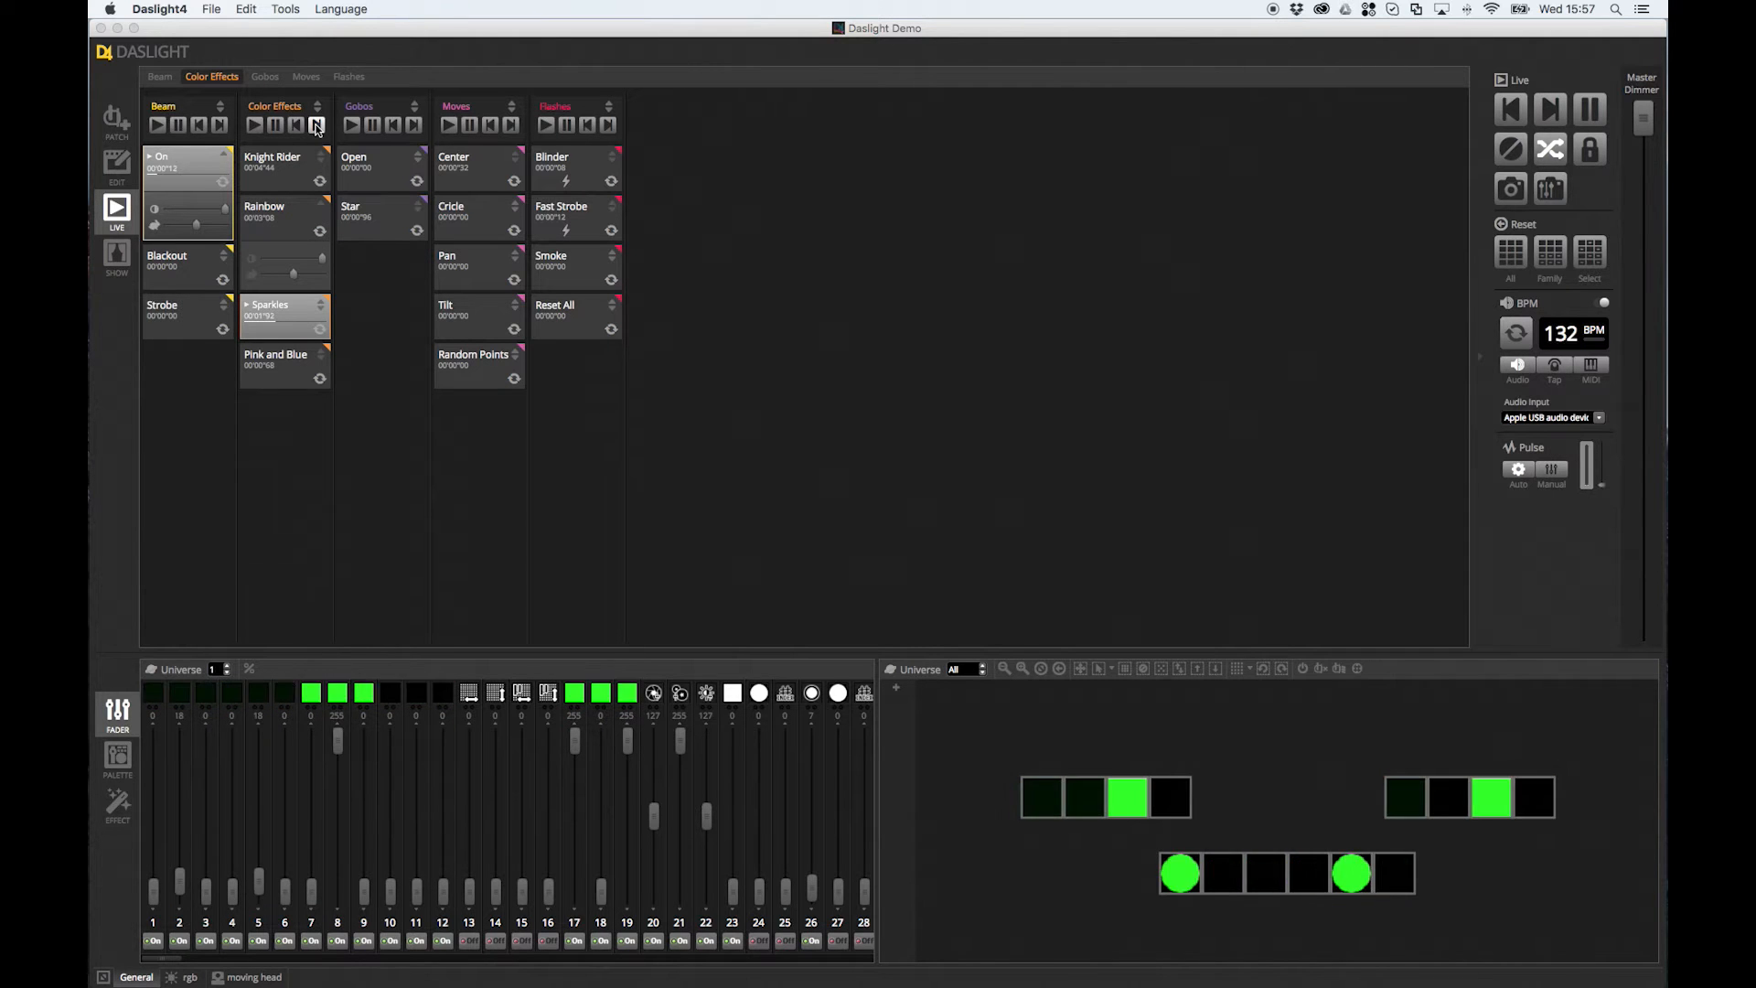
click(316, 126)
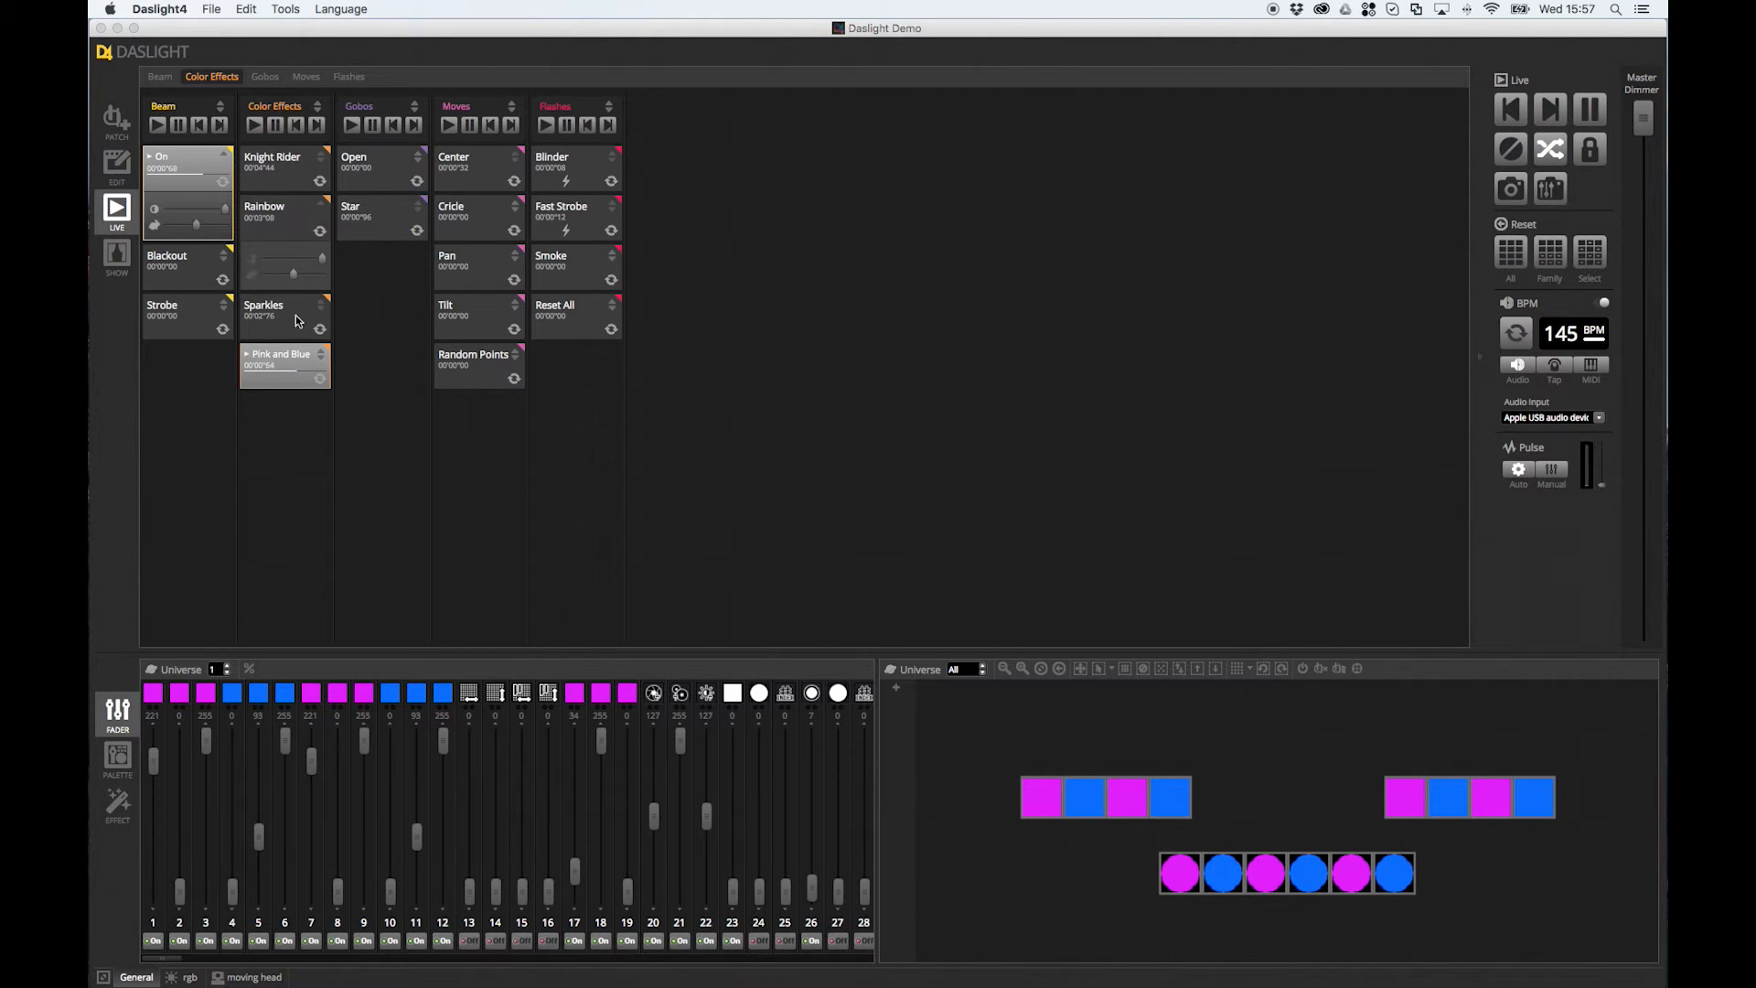
Open the Show view and trigger Knight Rider, Rainbow, Sparkles and Pink and Blue in turn
click(117, 256)
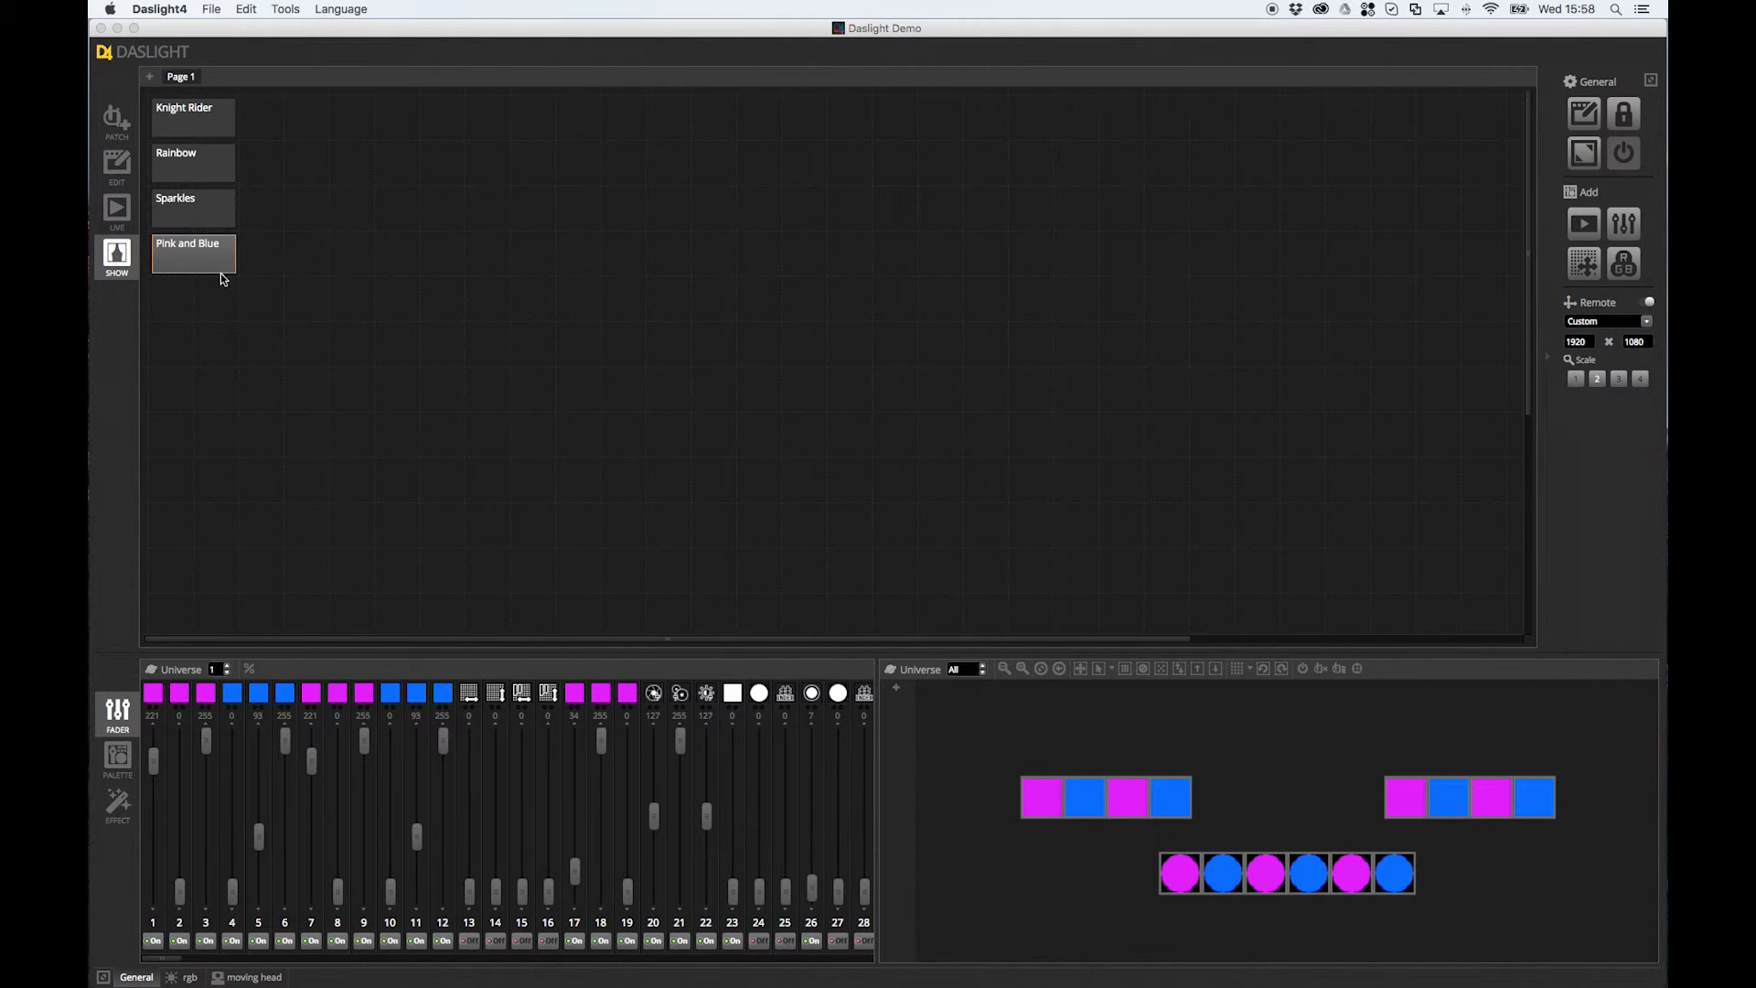
click(212, 117)
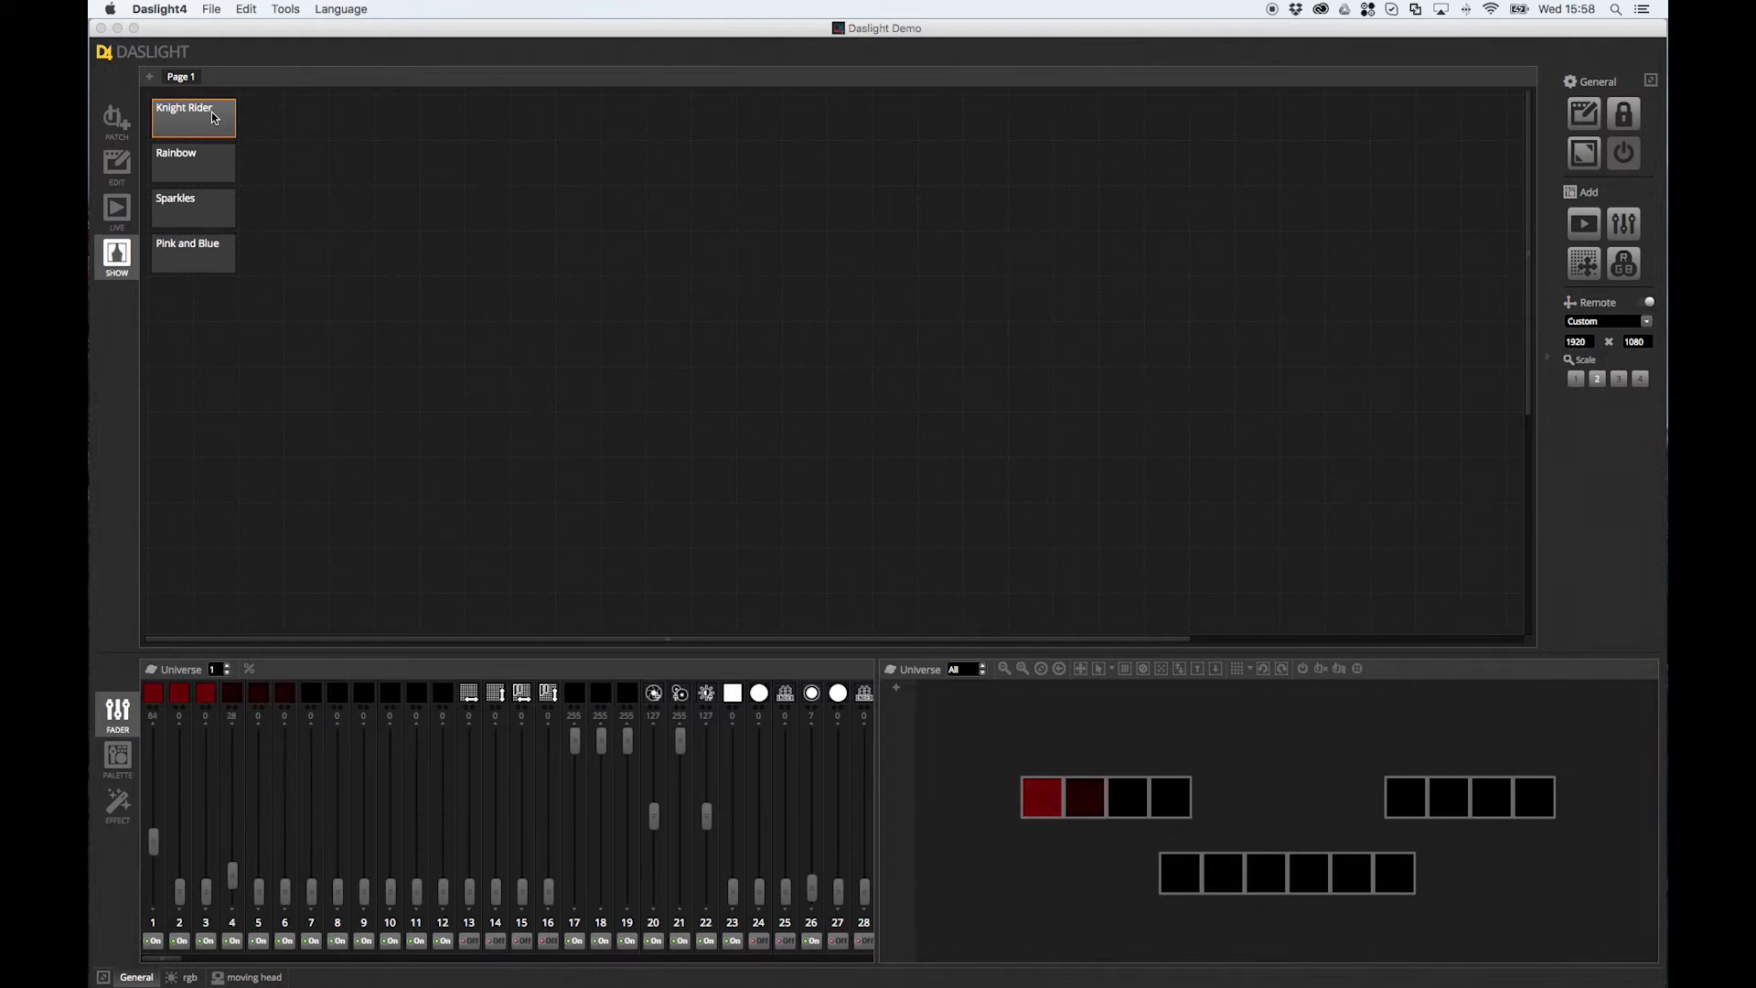
click(210, 174)
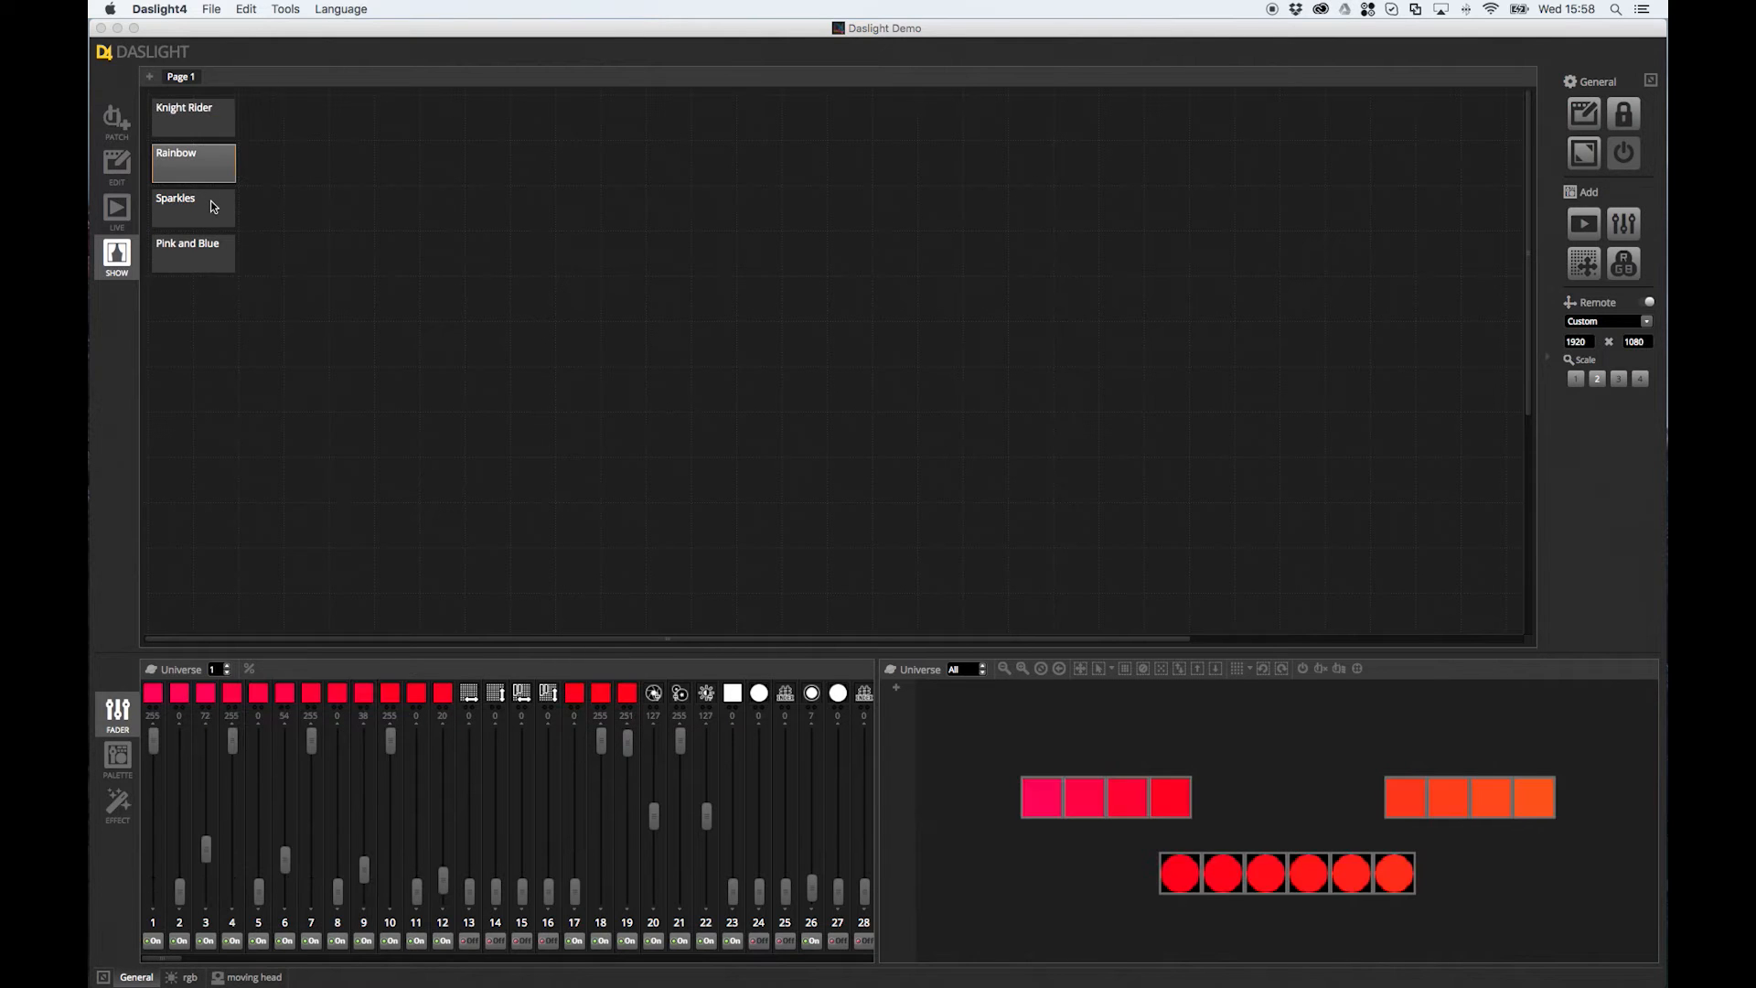
click(212, 208)
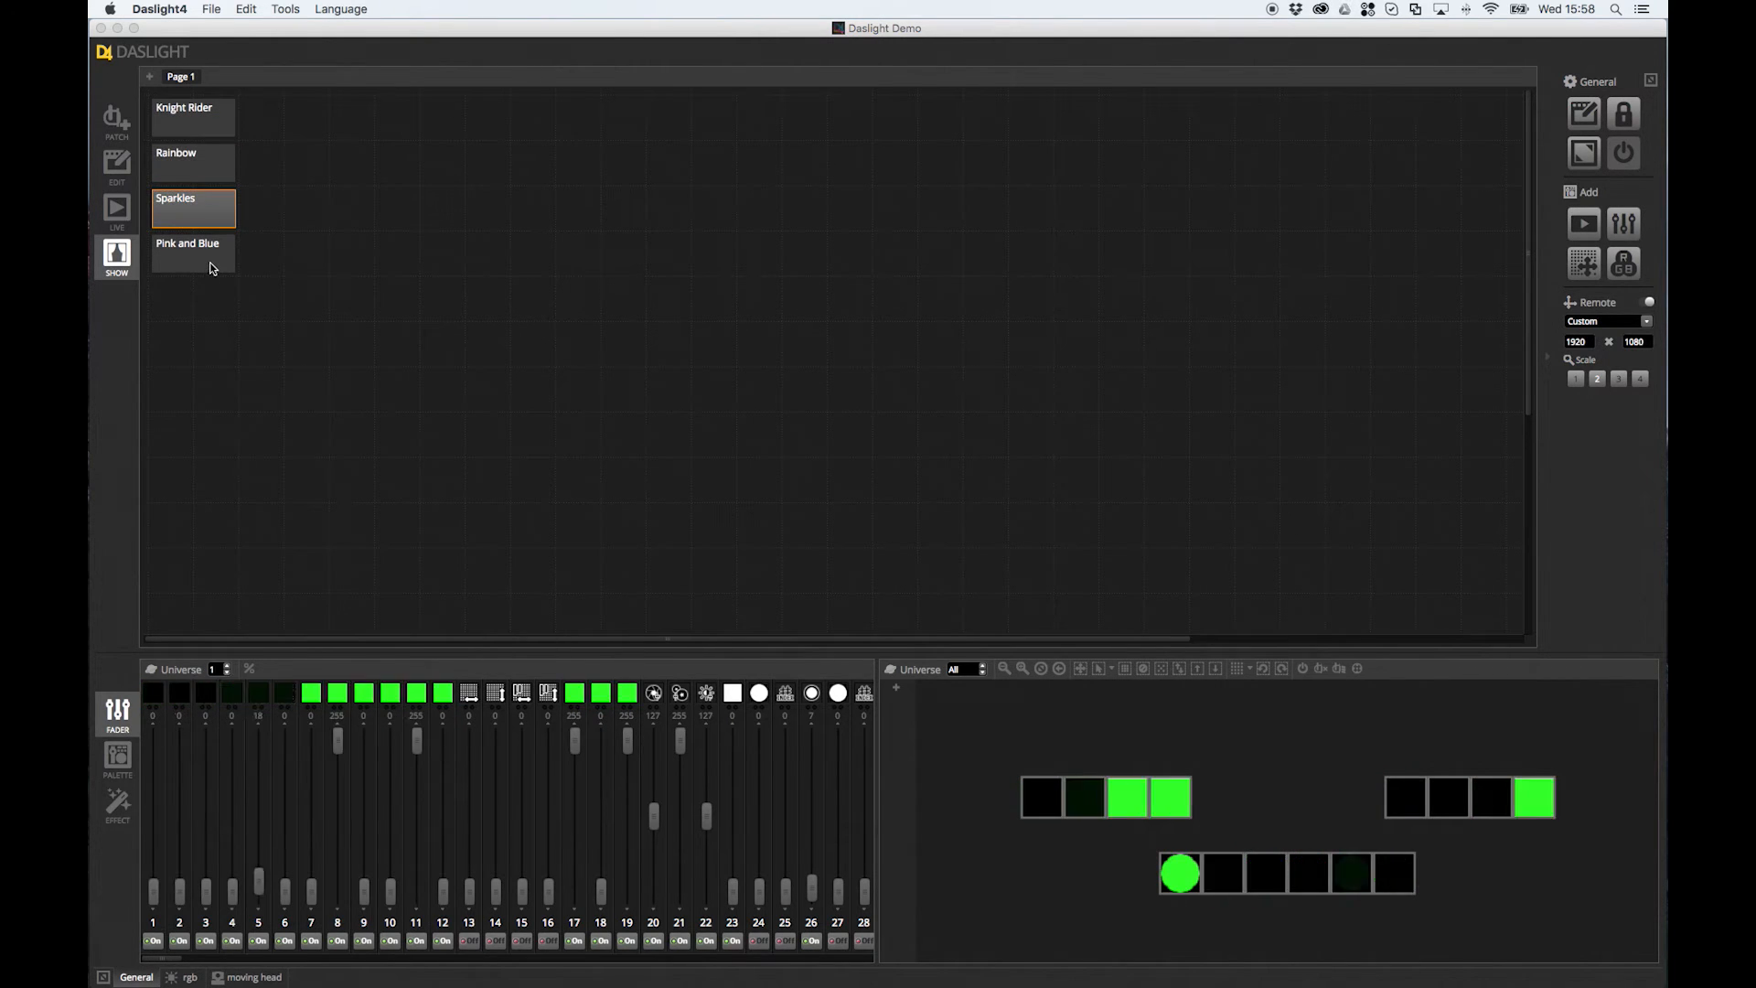
click(213, 268)
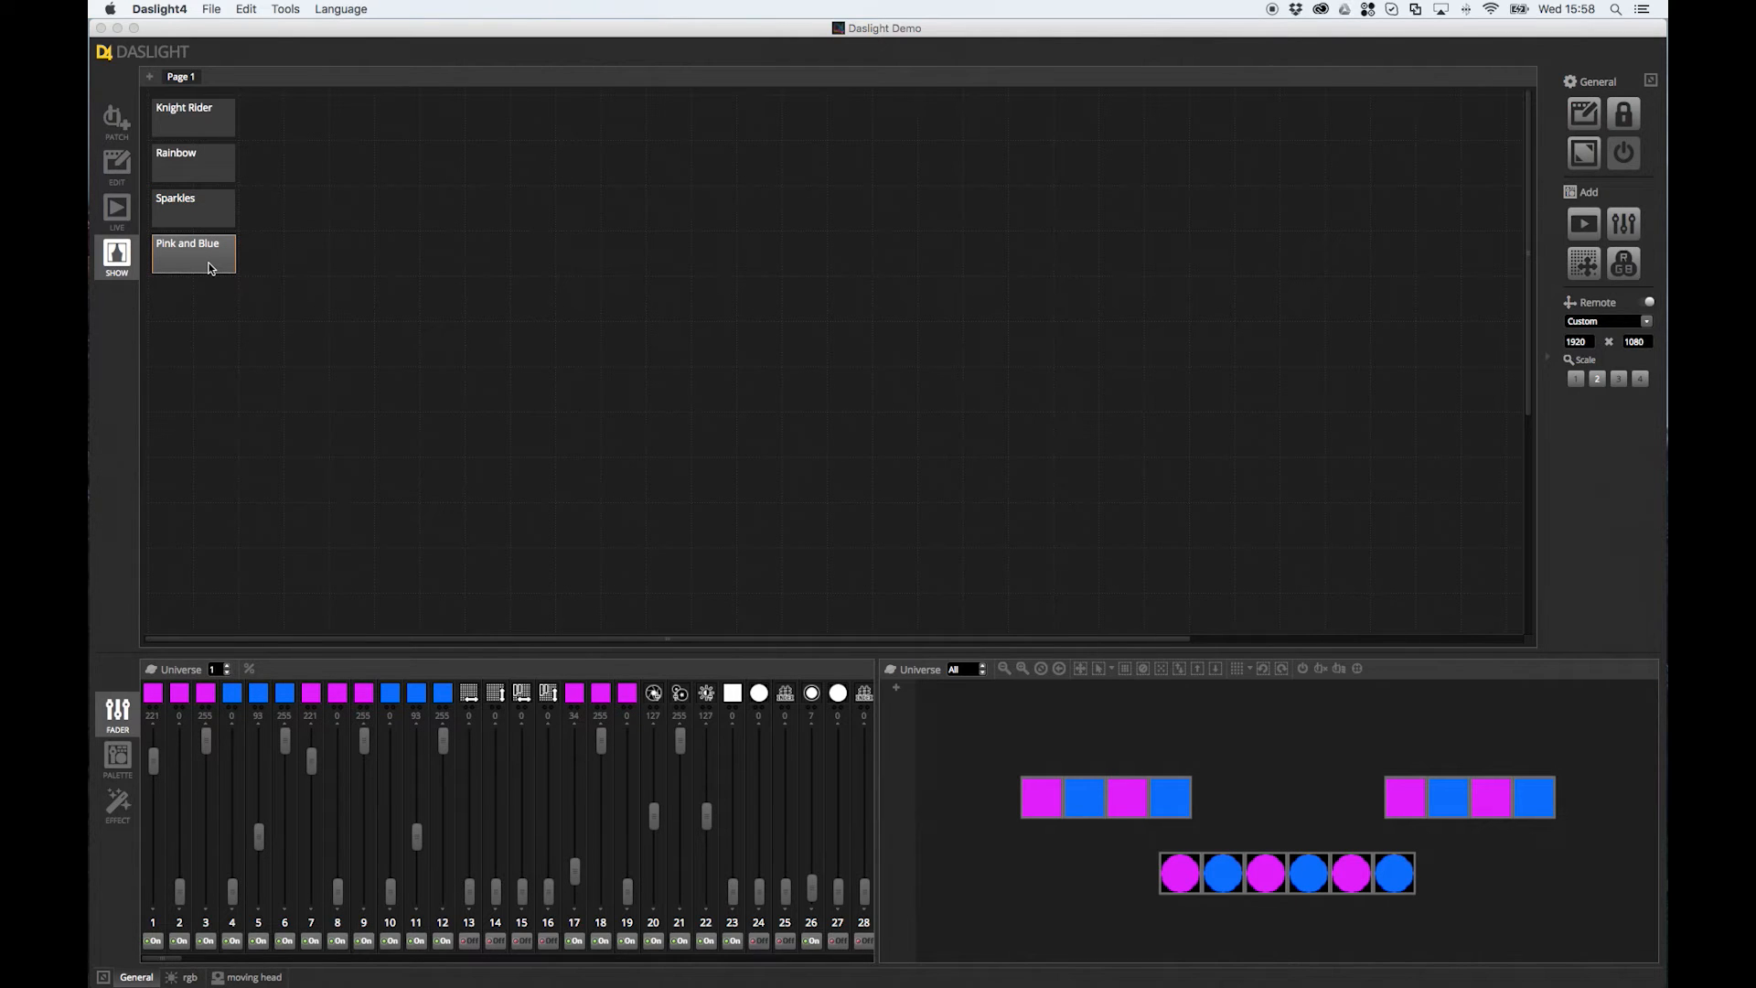
Enable editing of the Show page and add a new scene control
click(1592, 123)
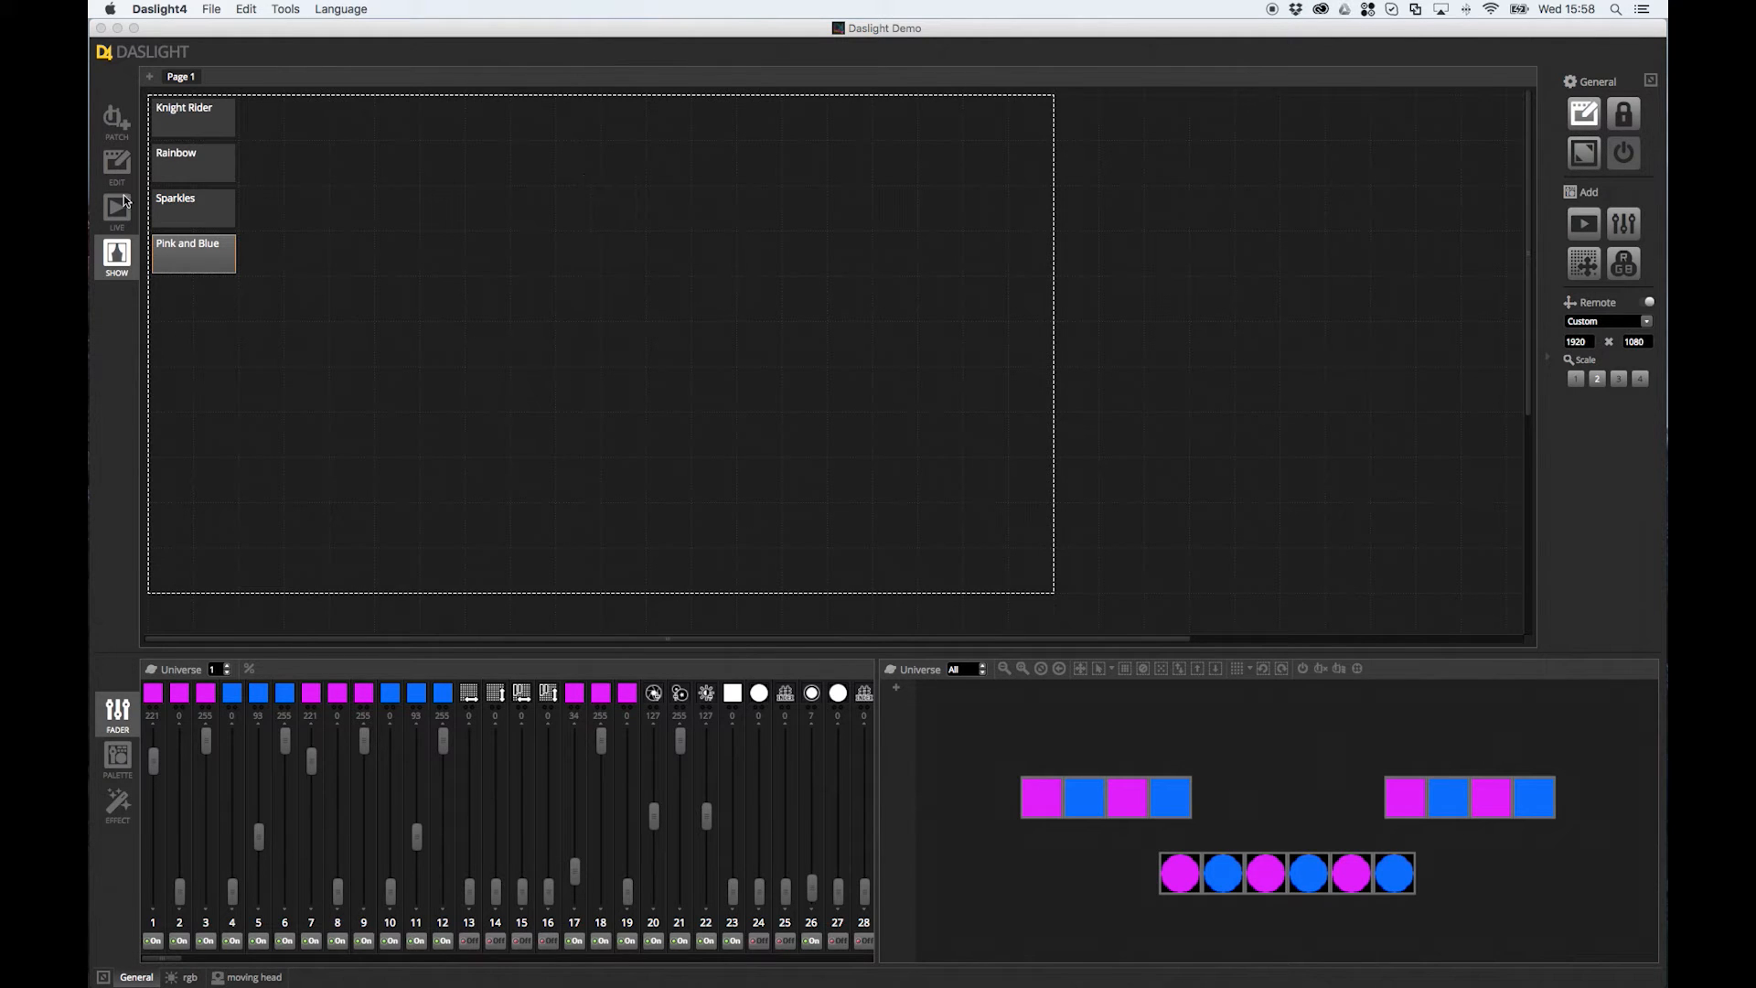
mouse_move(208, 267)
mouse_down()
mouse_move(522, 293)
mouse_move(650, 195)
mouse_move(638, 218)
mouse_move(385, 259)
mouse_move(165, 259)
mouse_move(179, 270)
mouse_up()
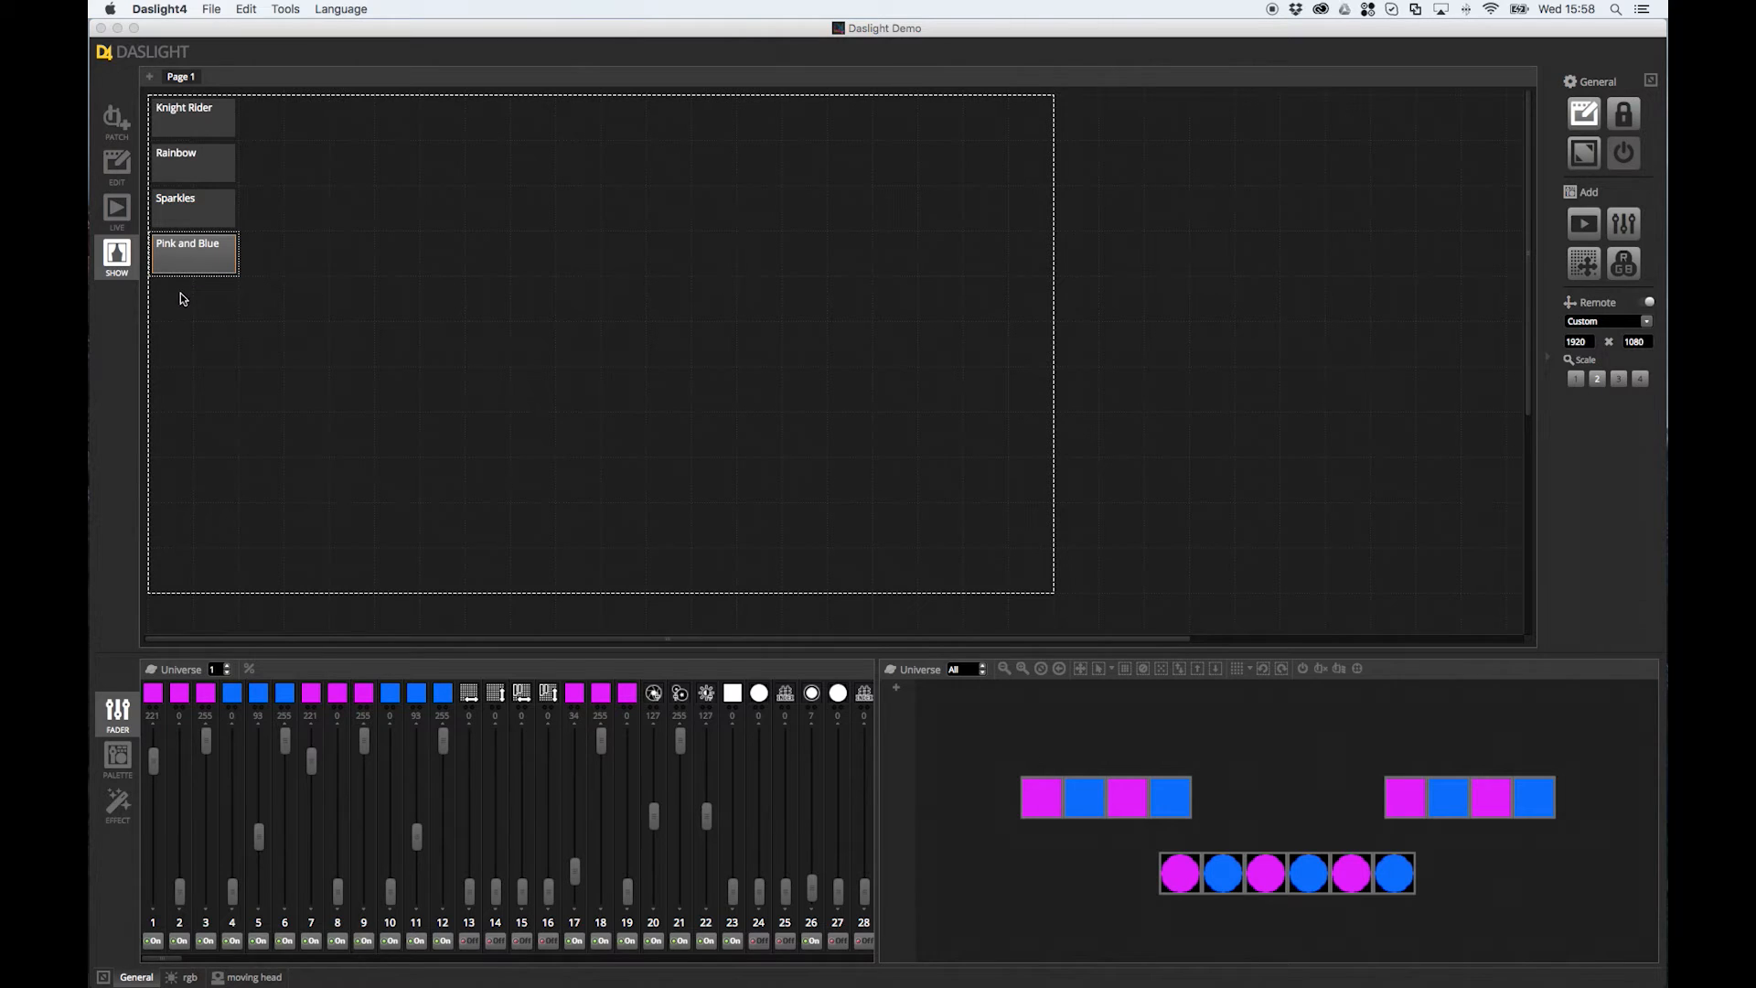
click(1593, 229)
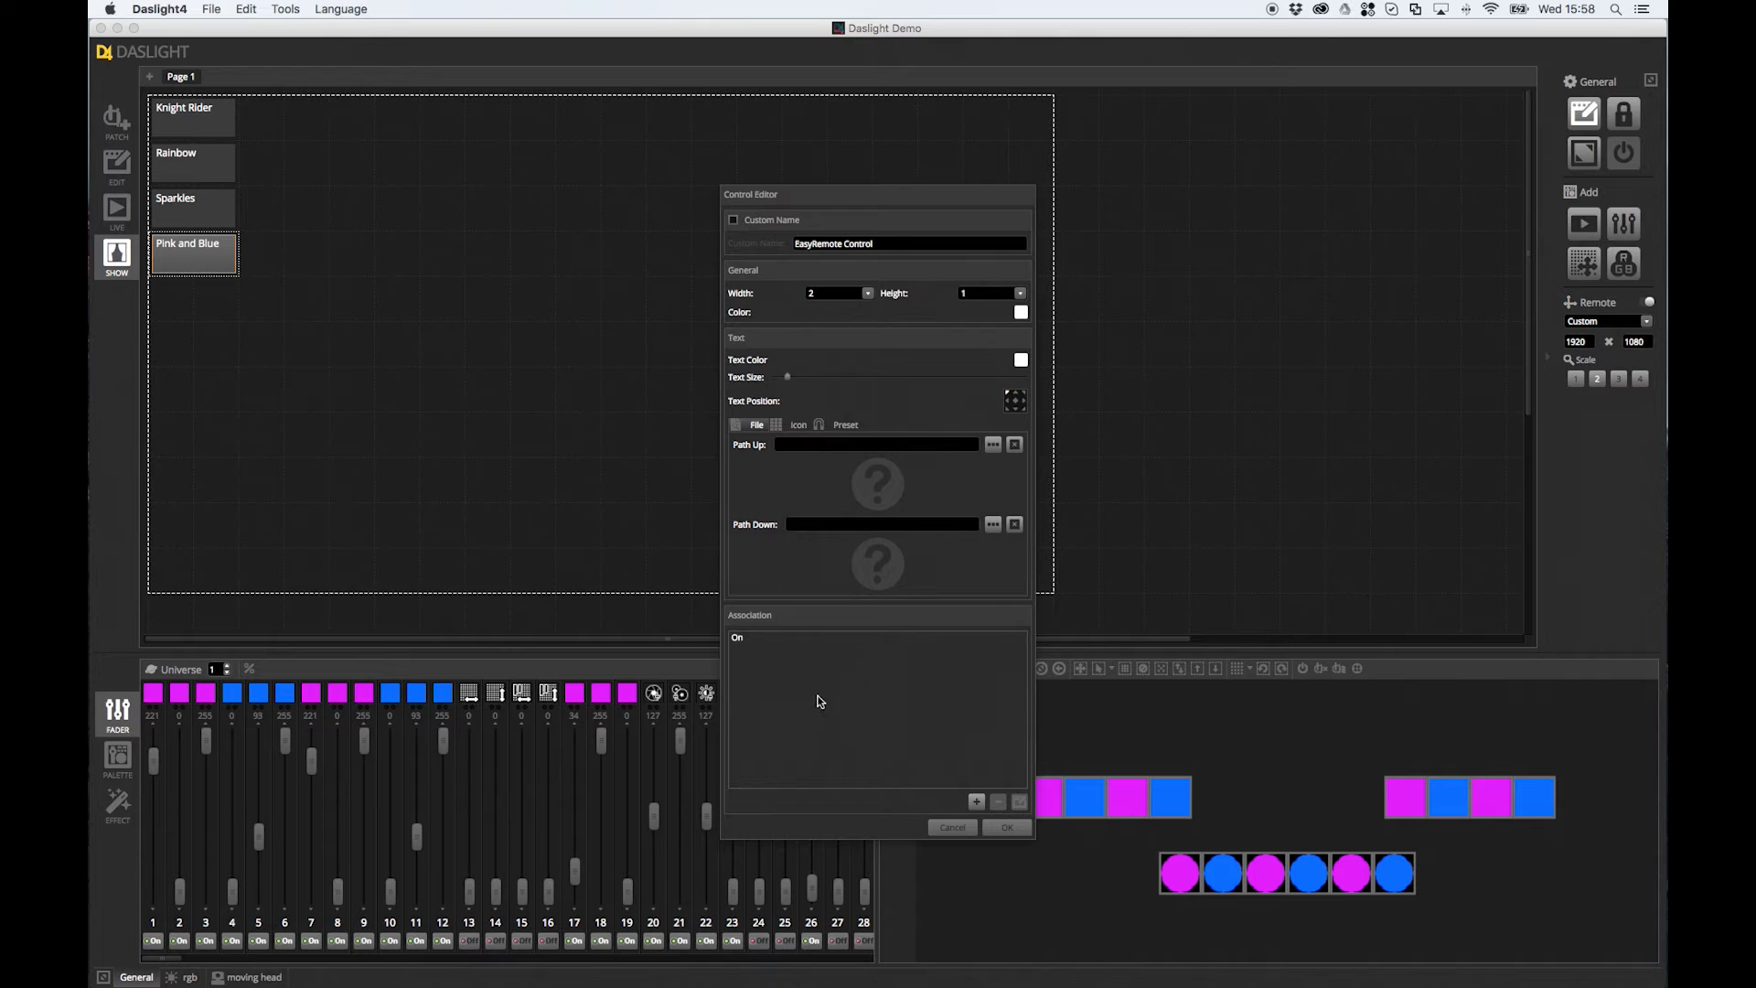
Change the new control's association from the On scene to Next Scene of the Color Effects scene group
click(767, 637)
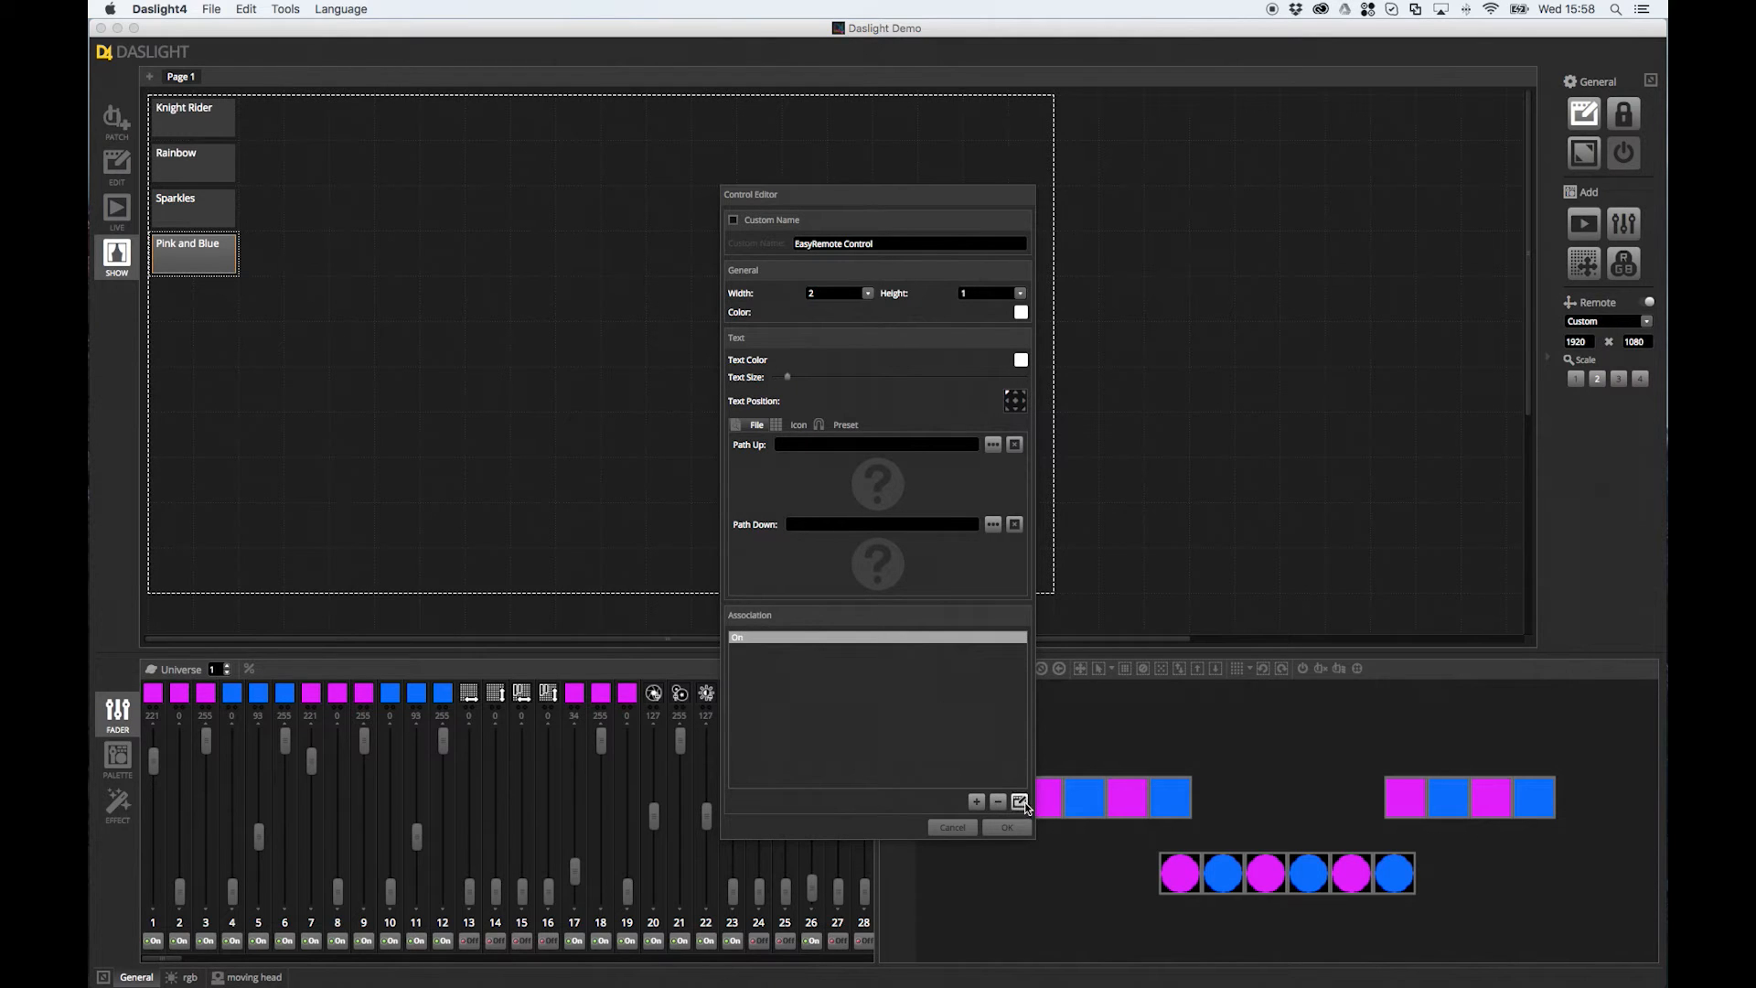
click(1020, 802)
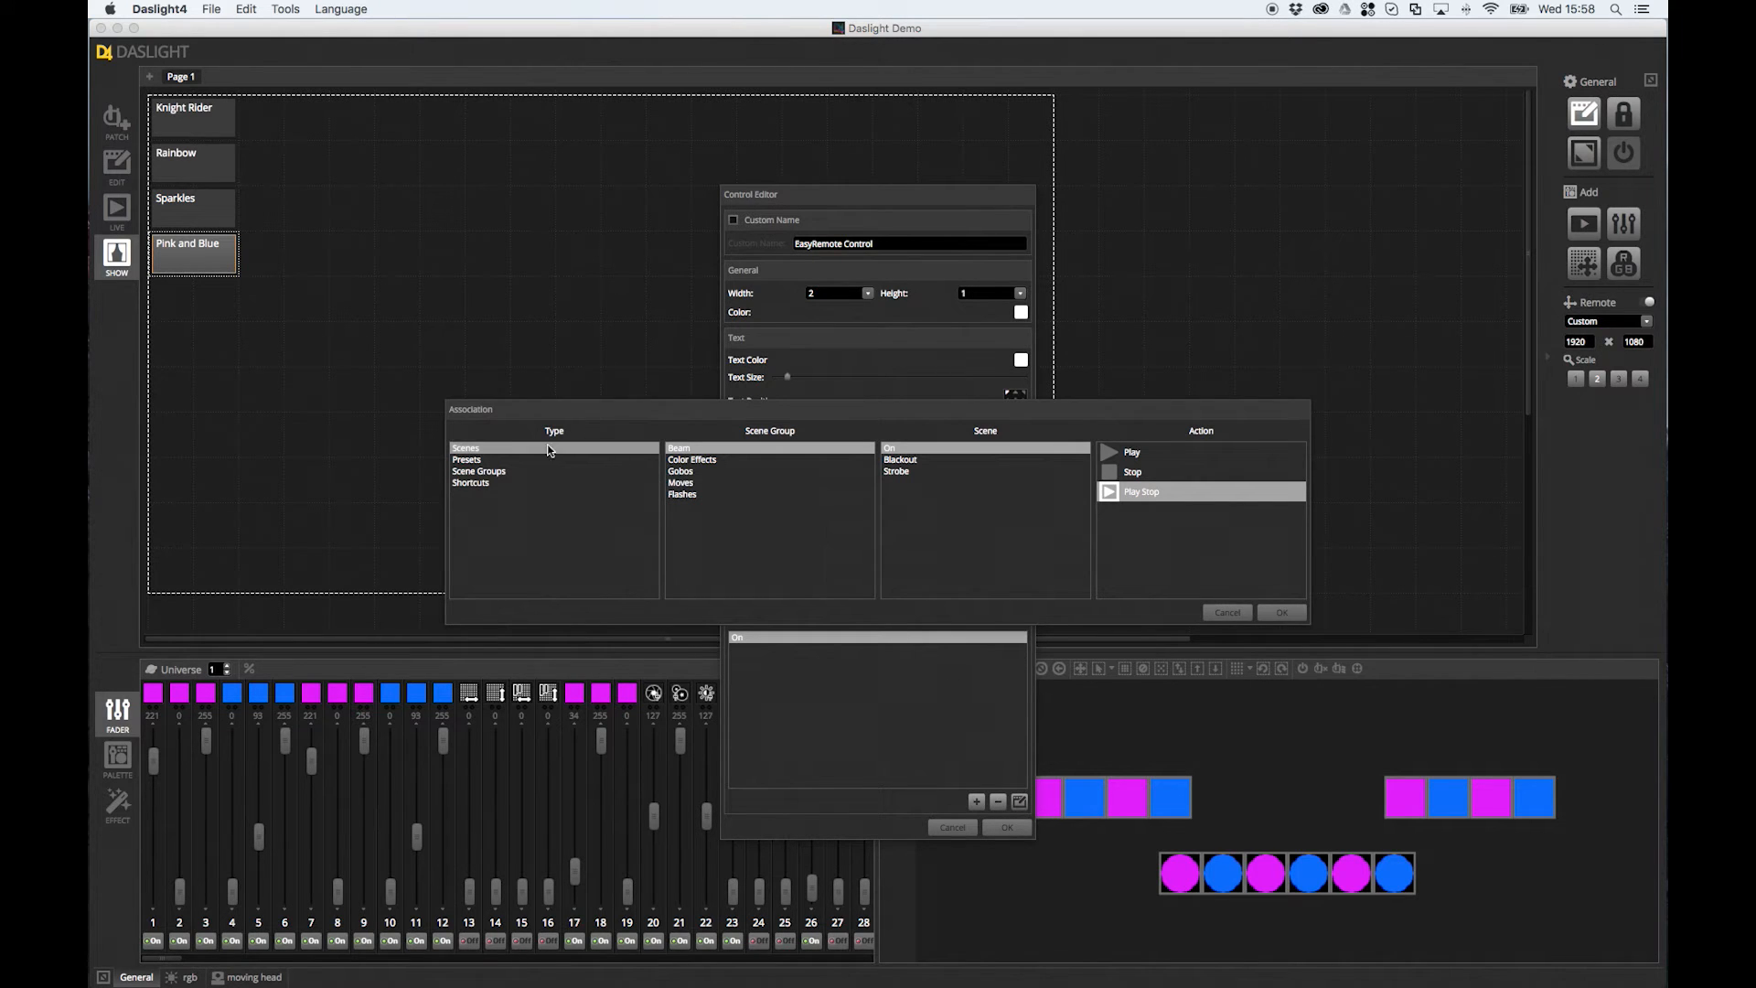
click(502, 471)
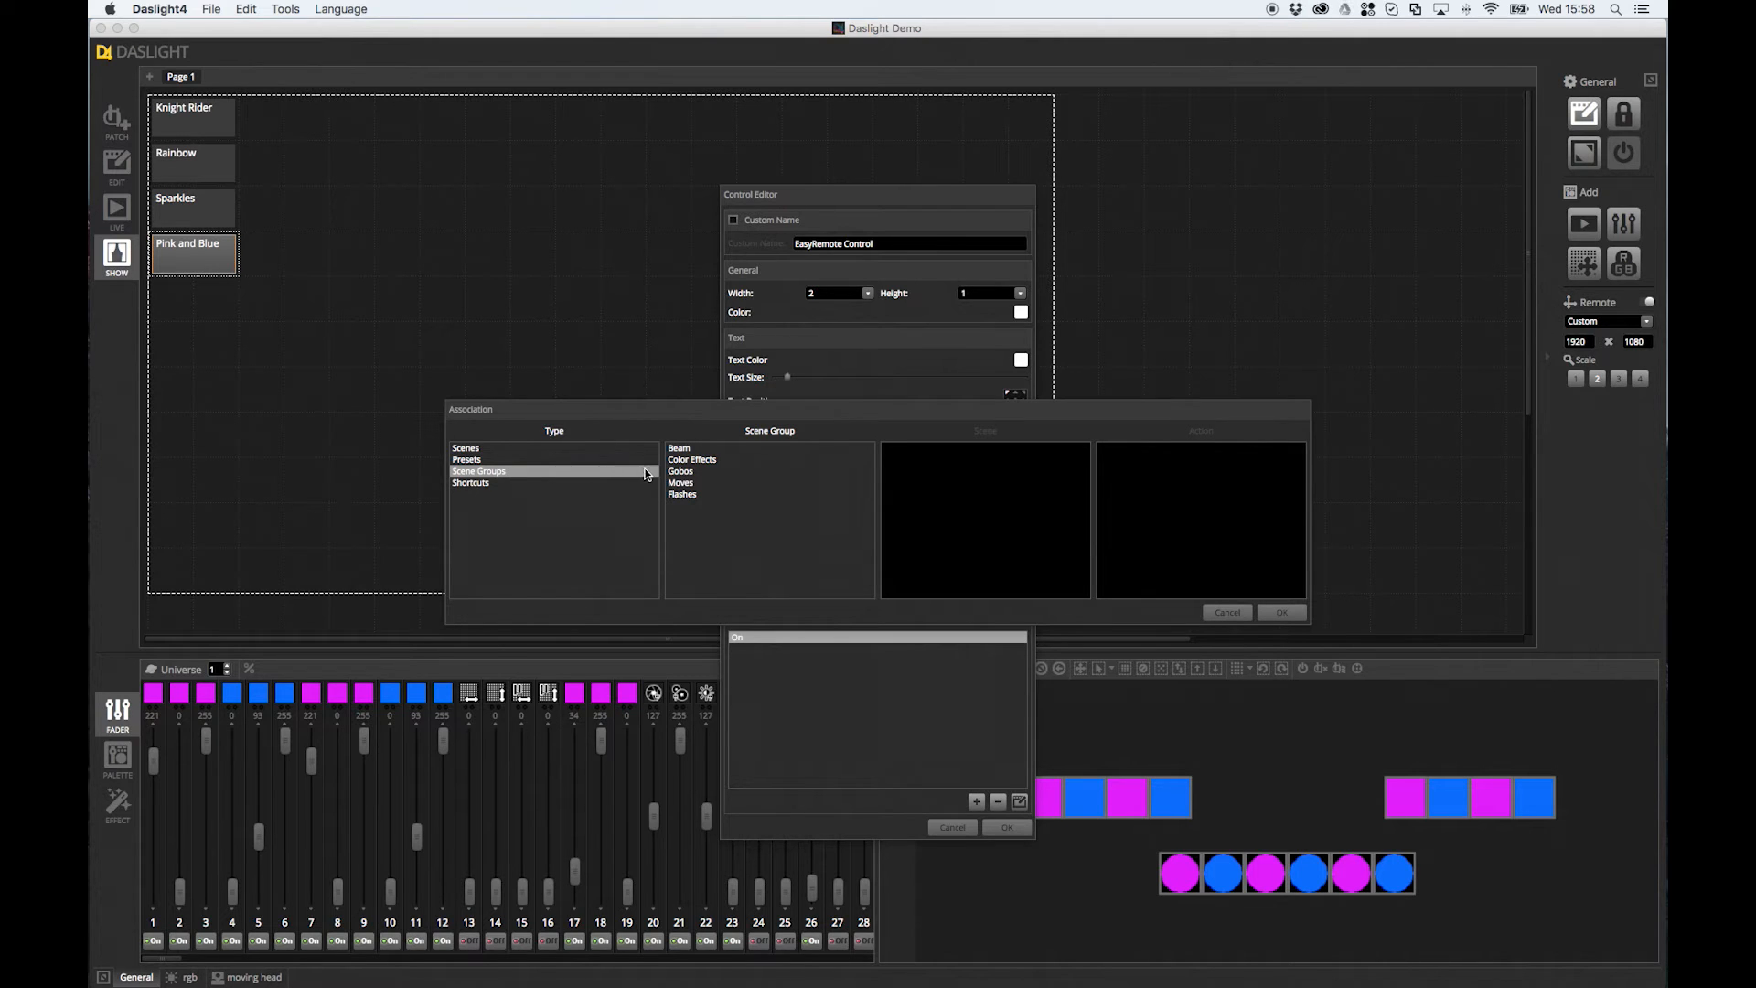
click(687, 461)
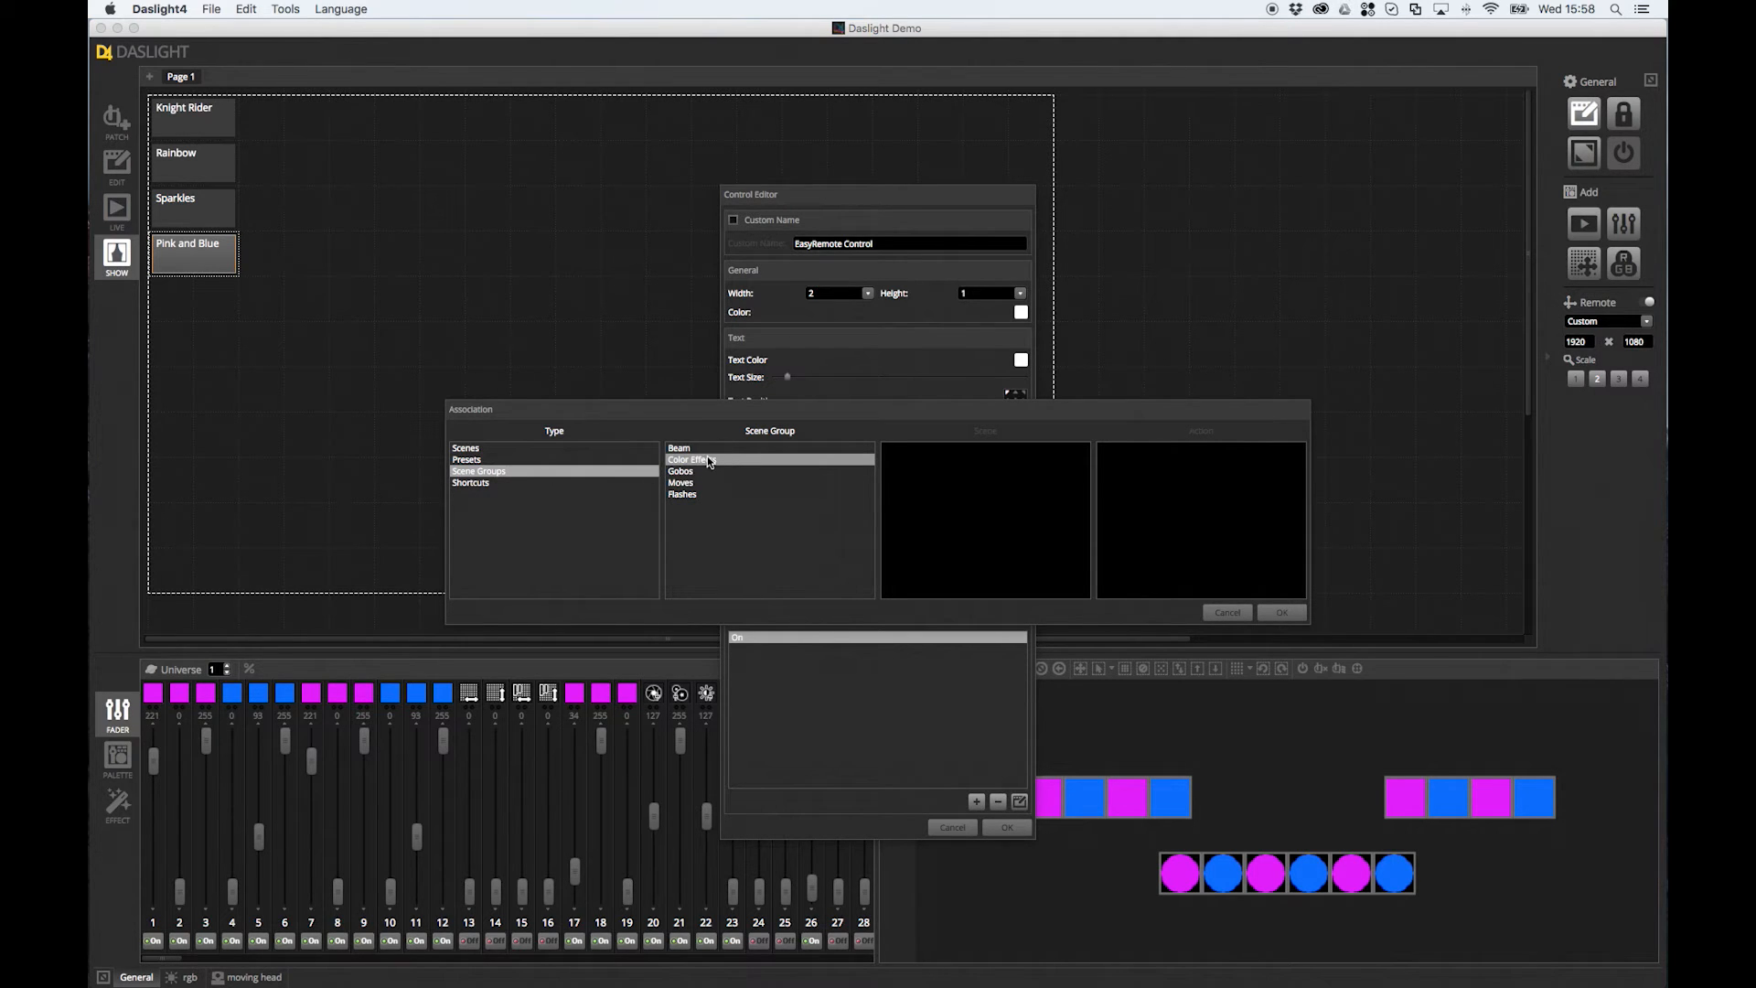
click(918, 474)
click(923, 493)
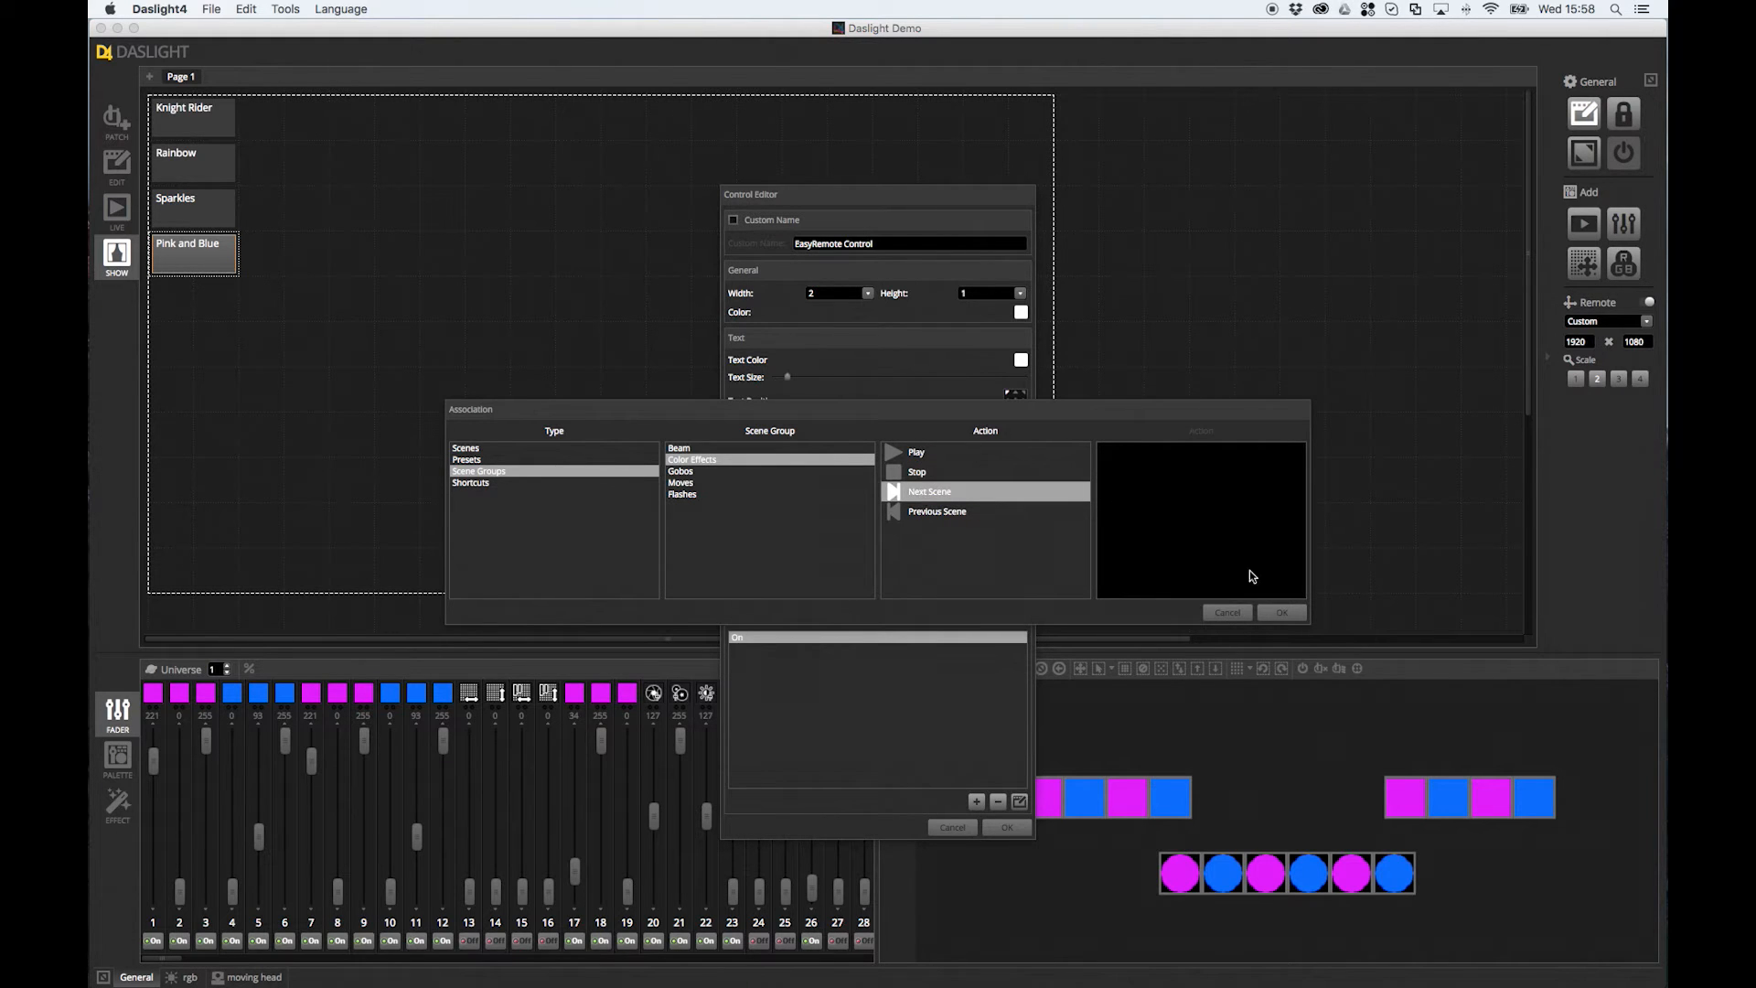
click(1282, 613)
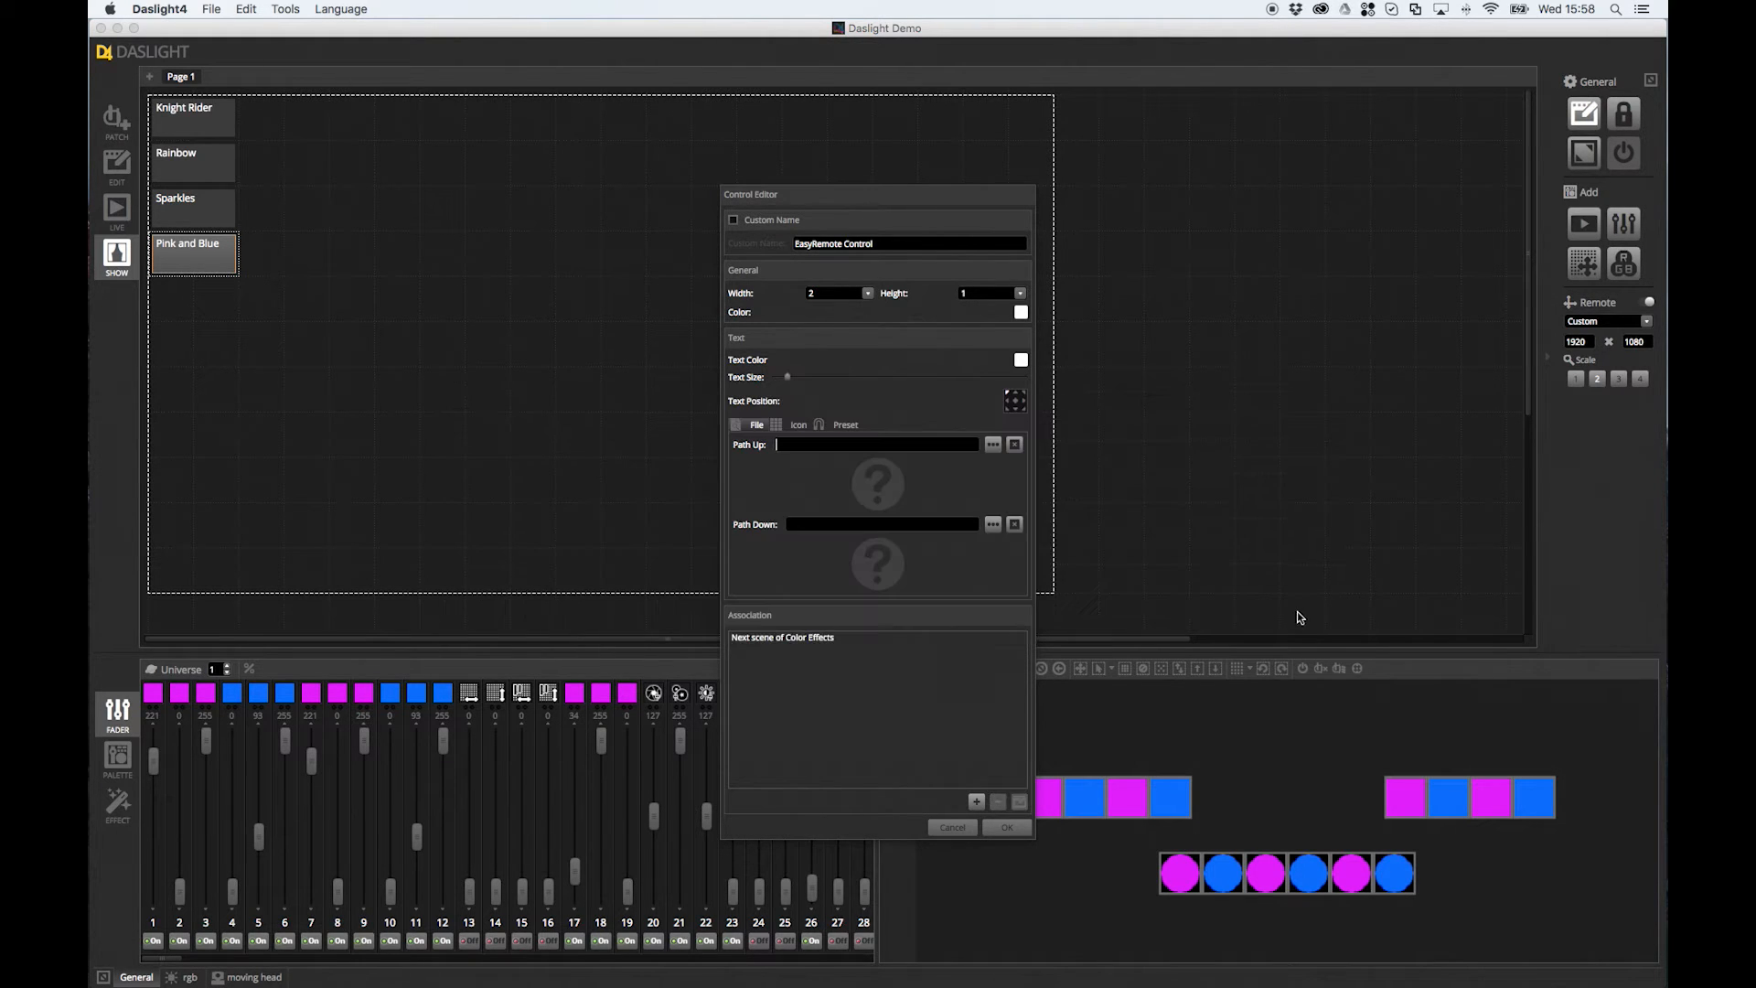
Give the control the custom name GO and place it on the page to the right of Rainbow
click(733, 221)
drag(875, 241, 736, 247)
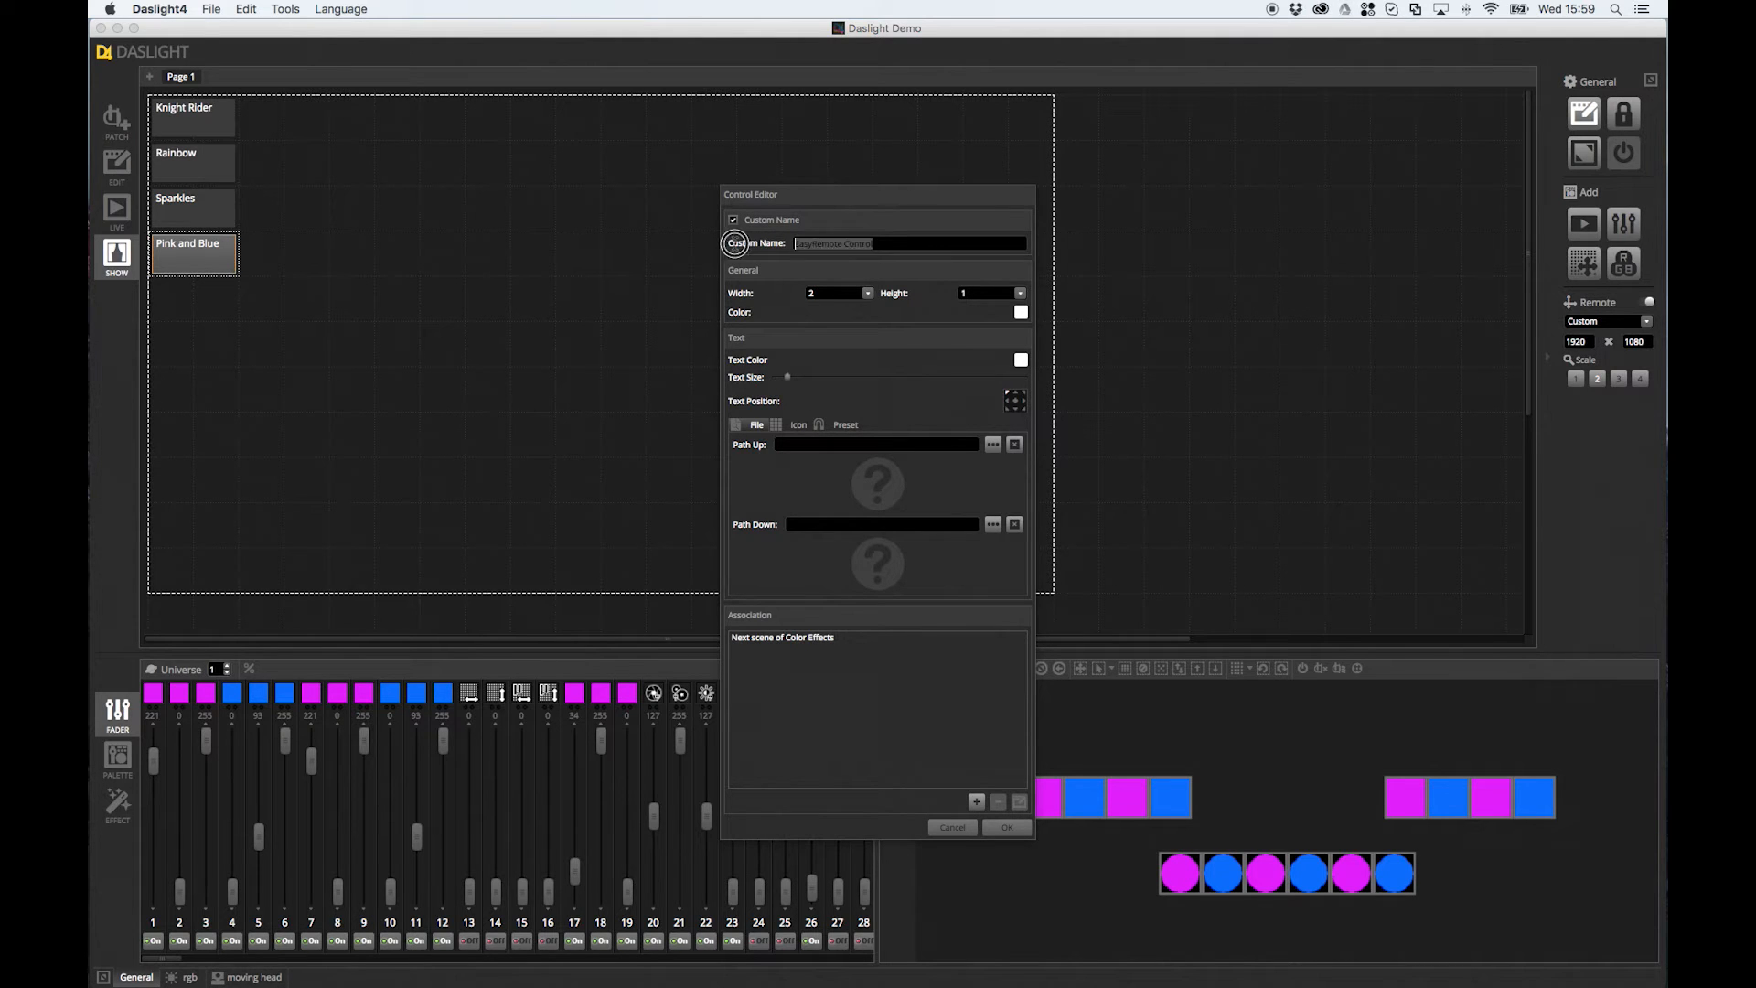
text(GO)
click(1004, 827)
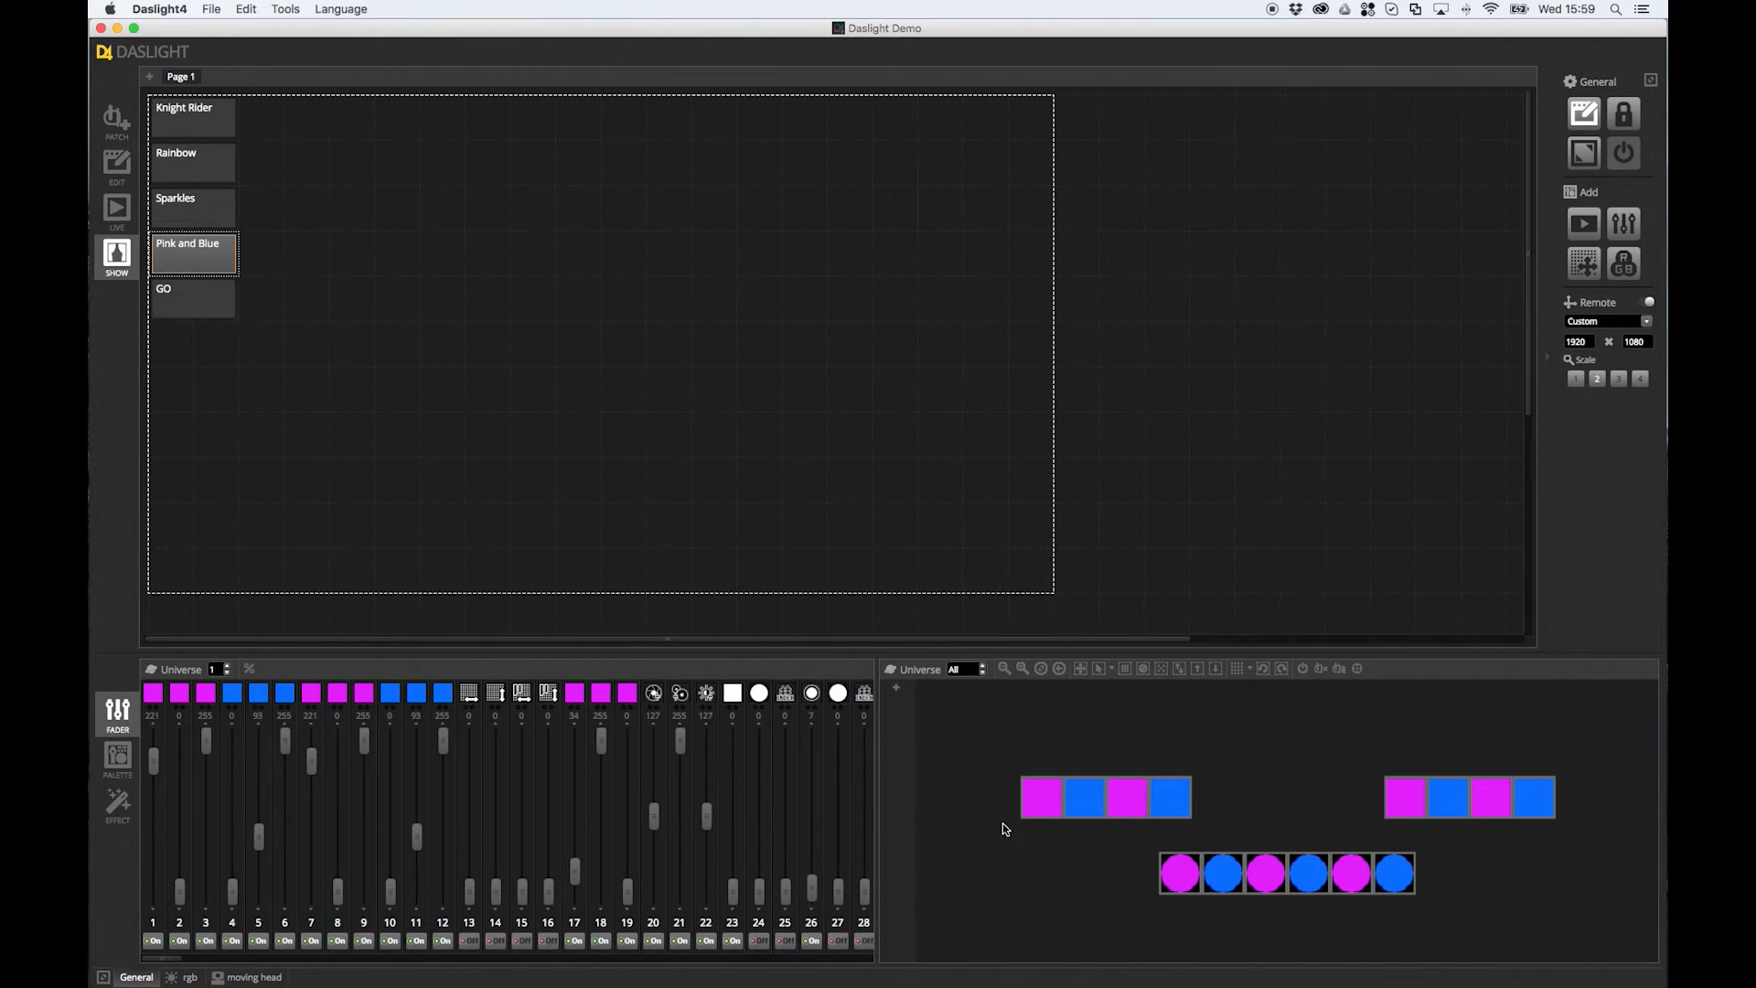
drag(191, 308, 382, 170)
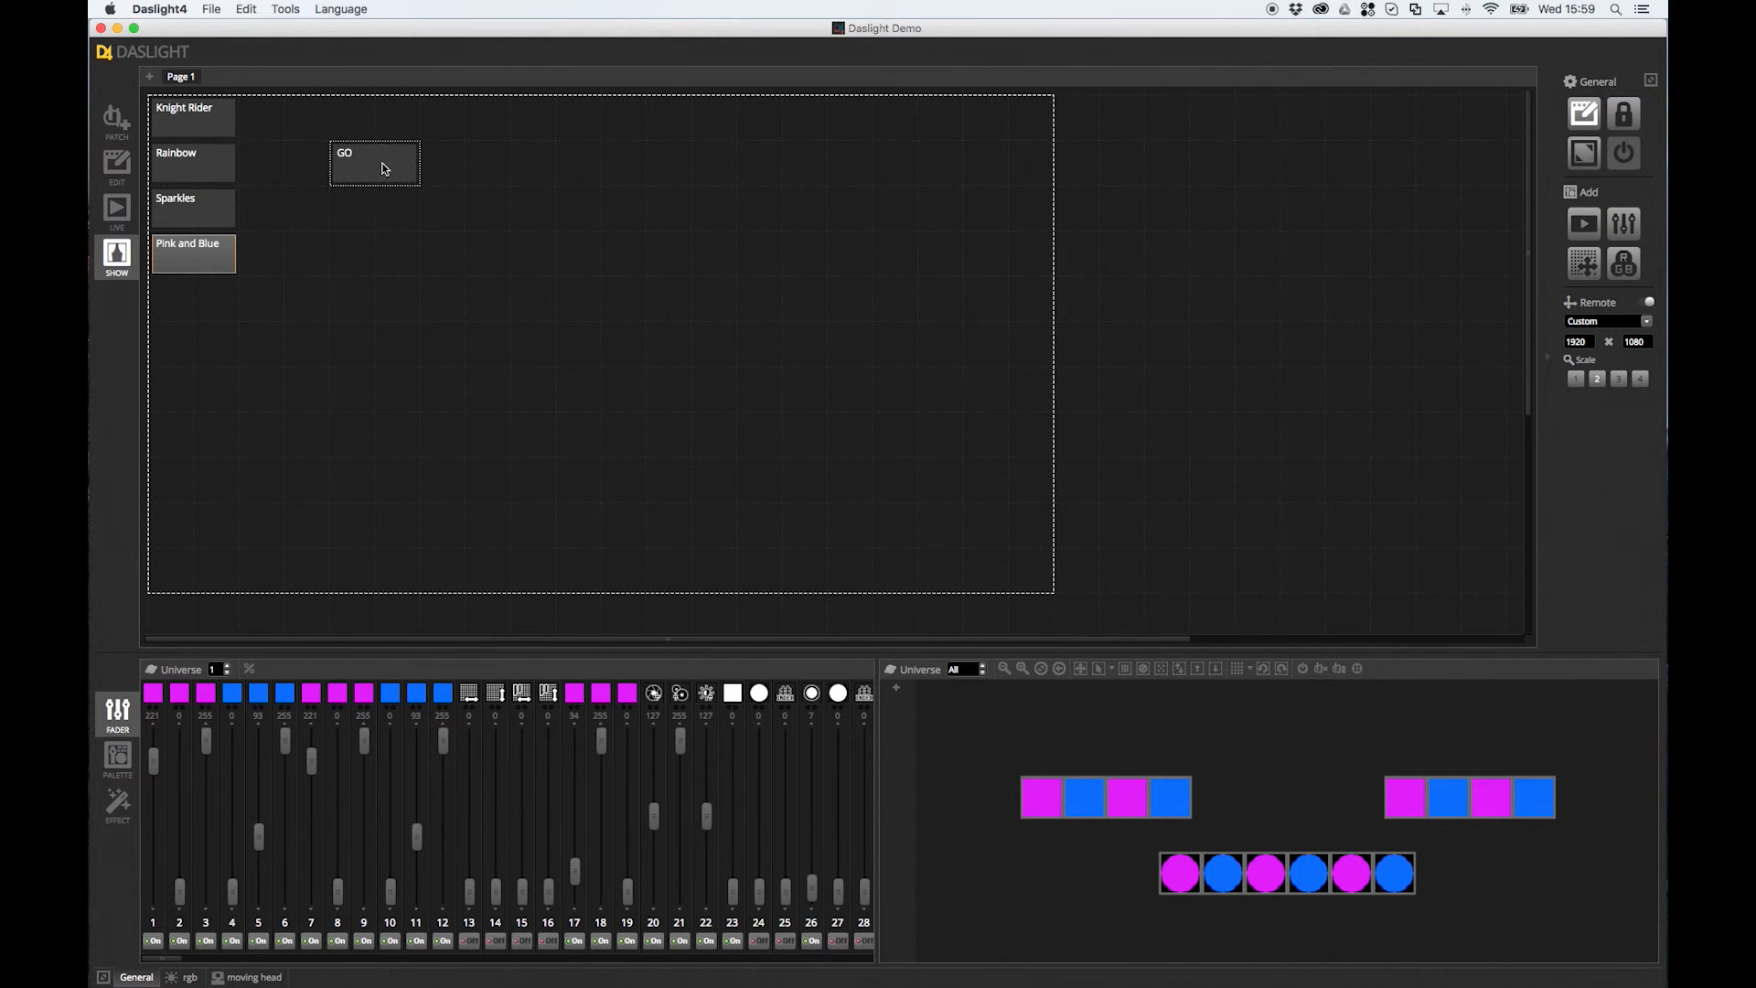
Leave page editing and trigger GO repeatedly to cycle twice through the four Color Effects scenes
click(1587, 117)
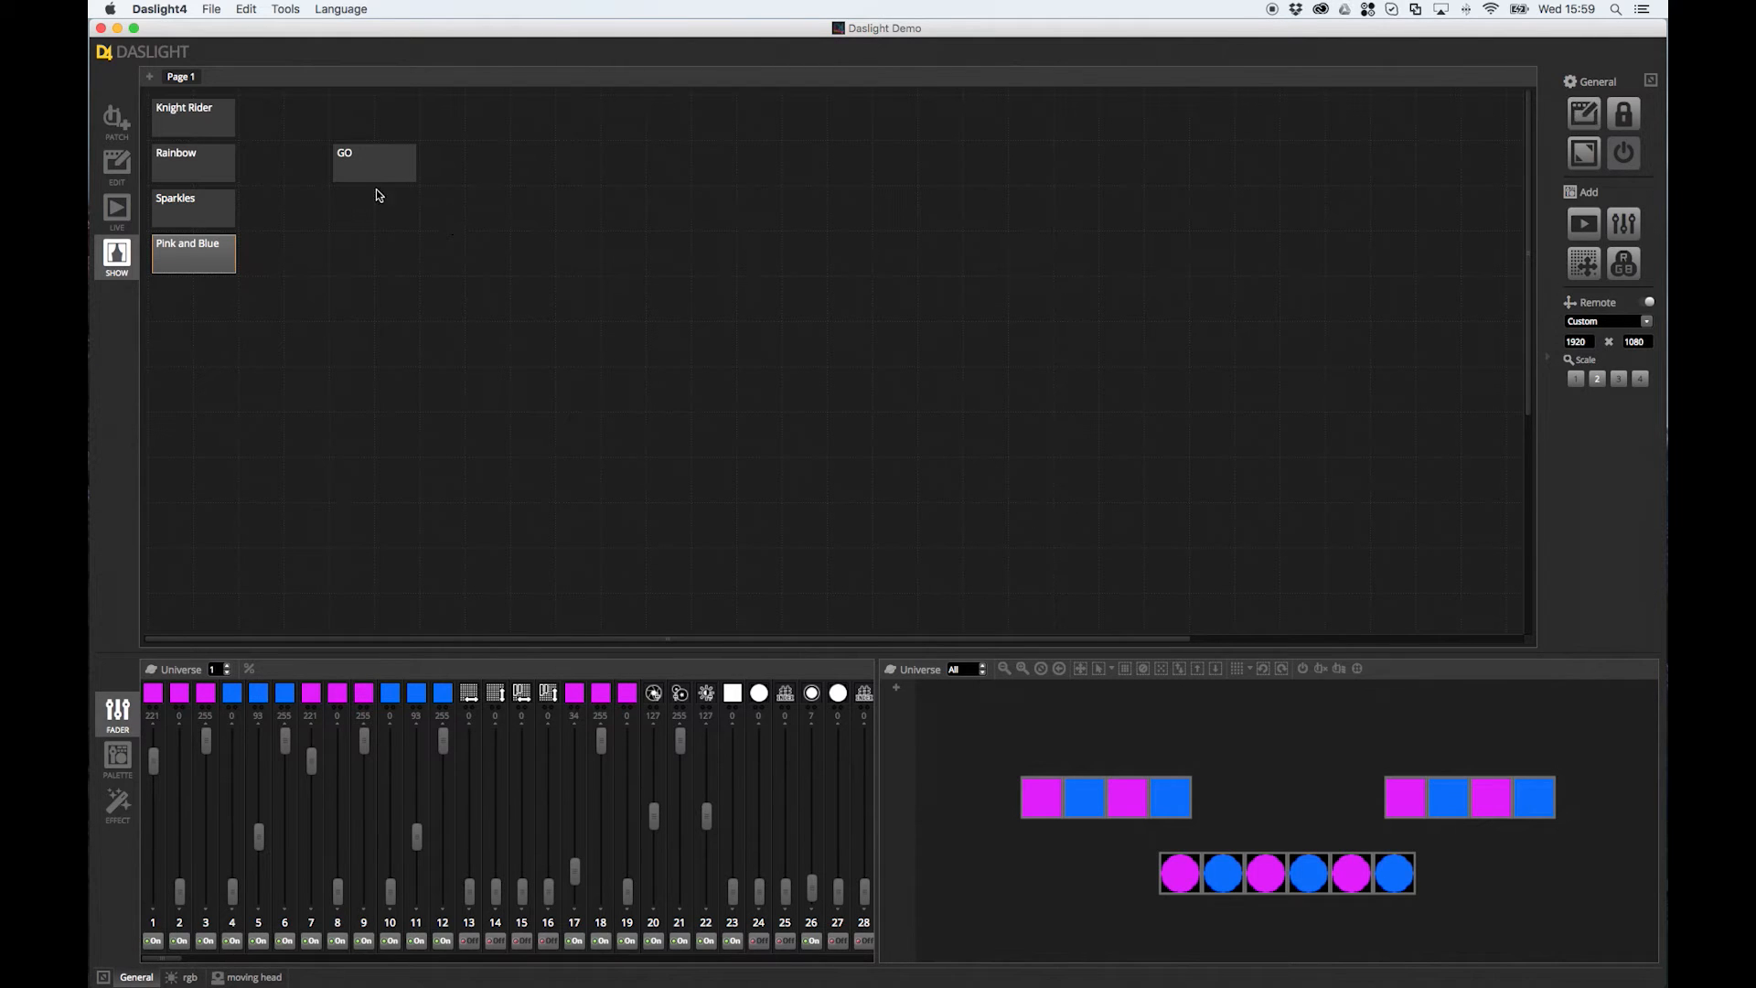
click(374, 166)
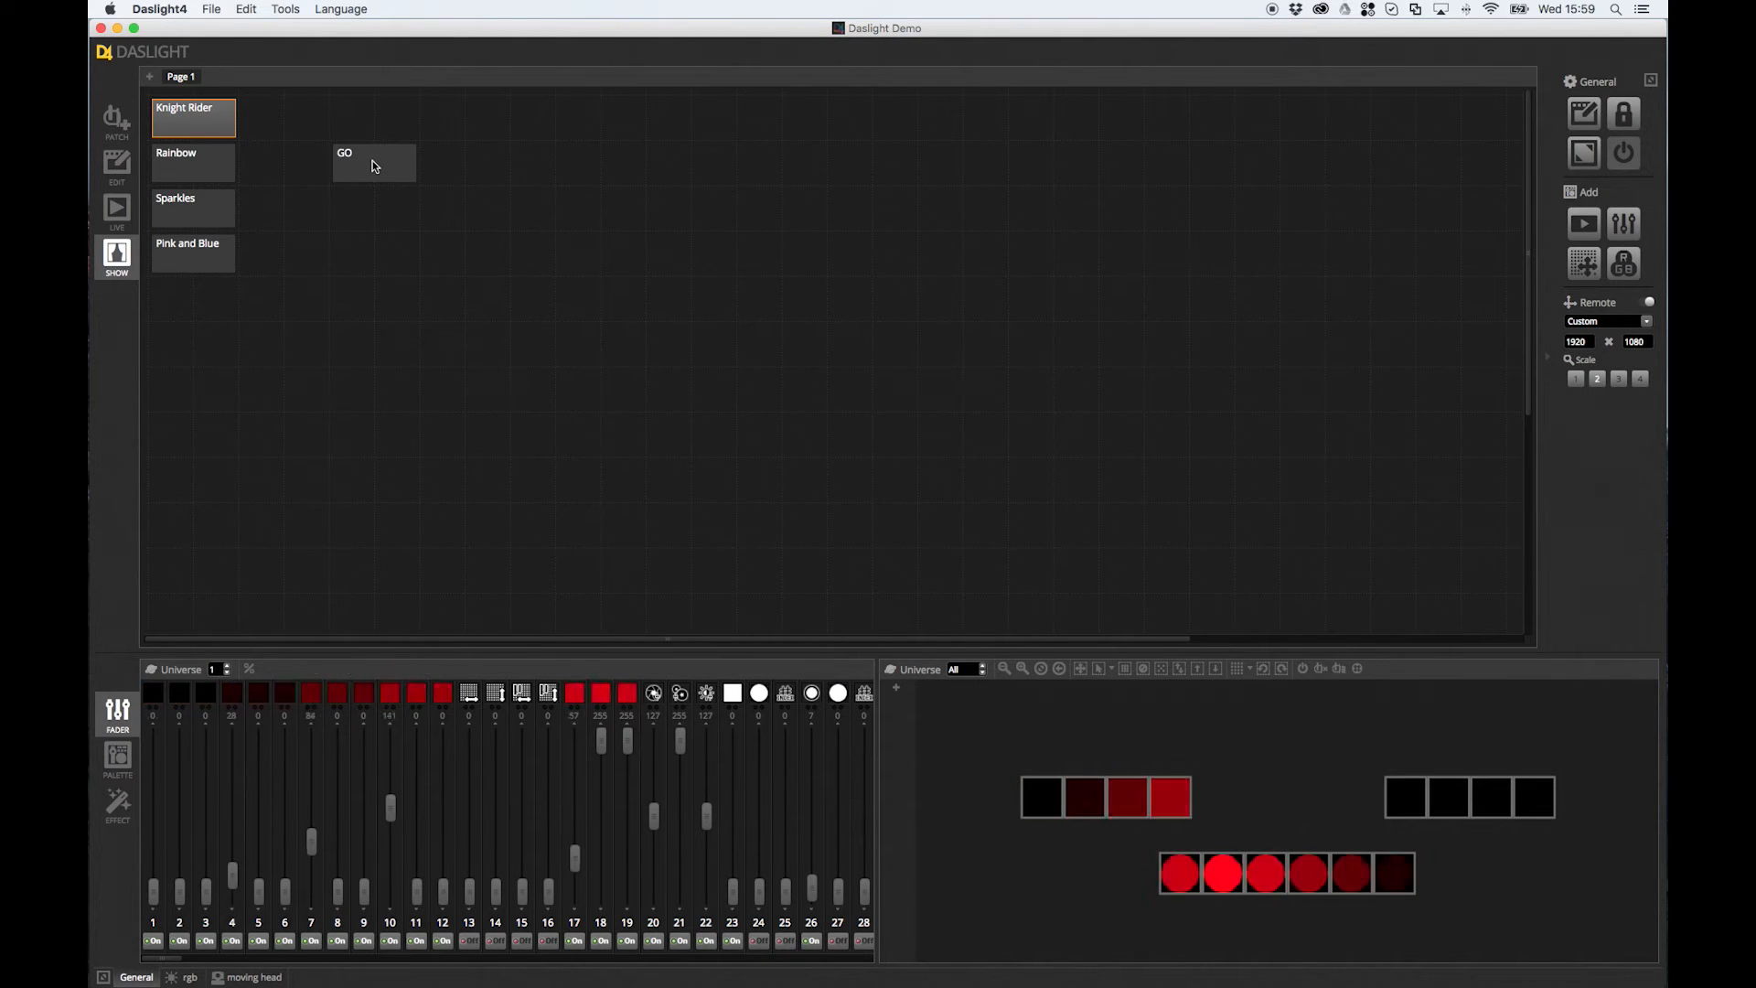
click(374, 165)
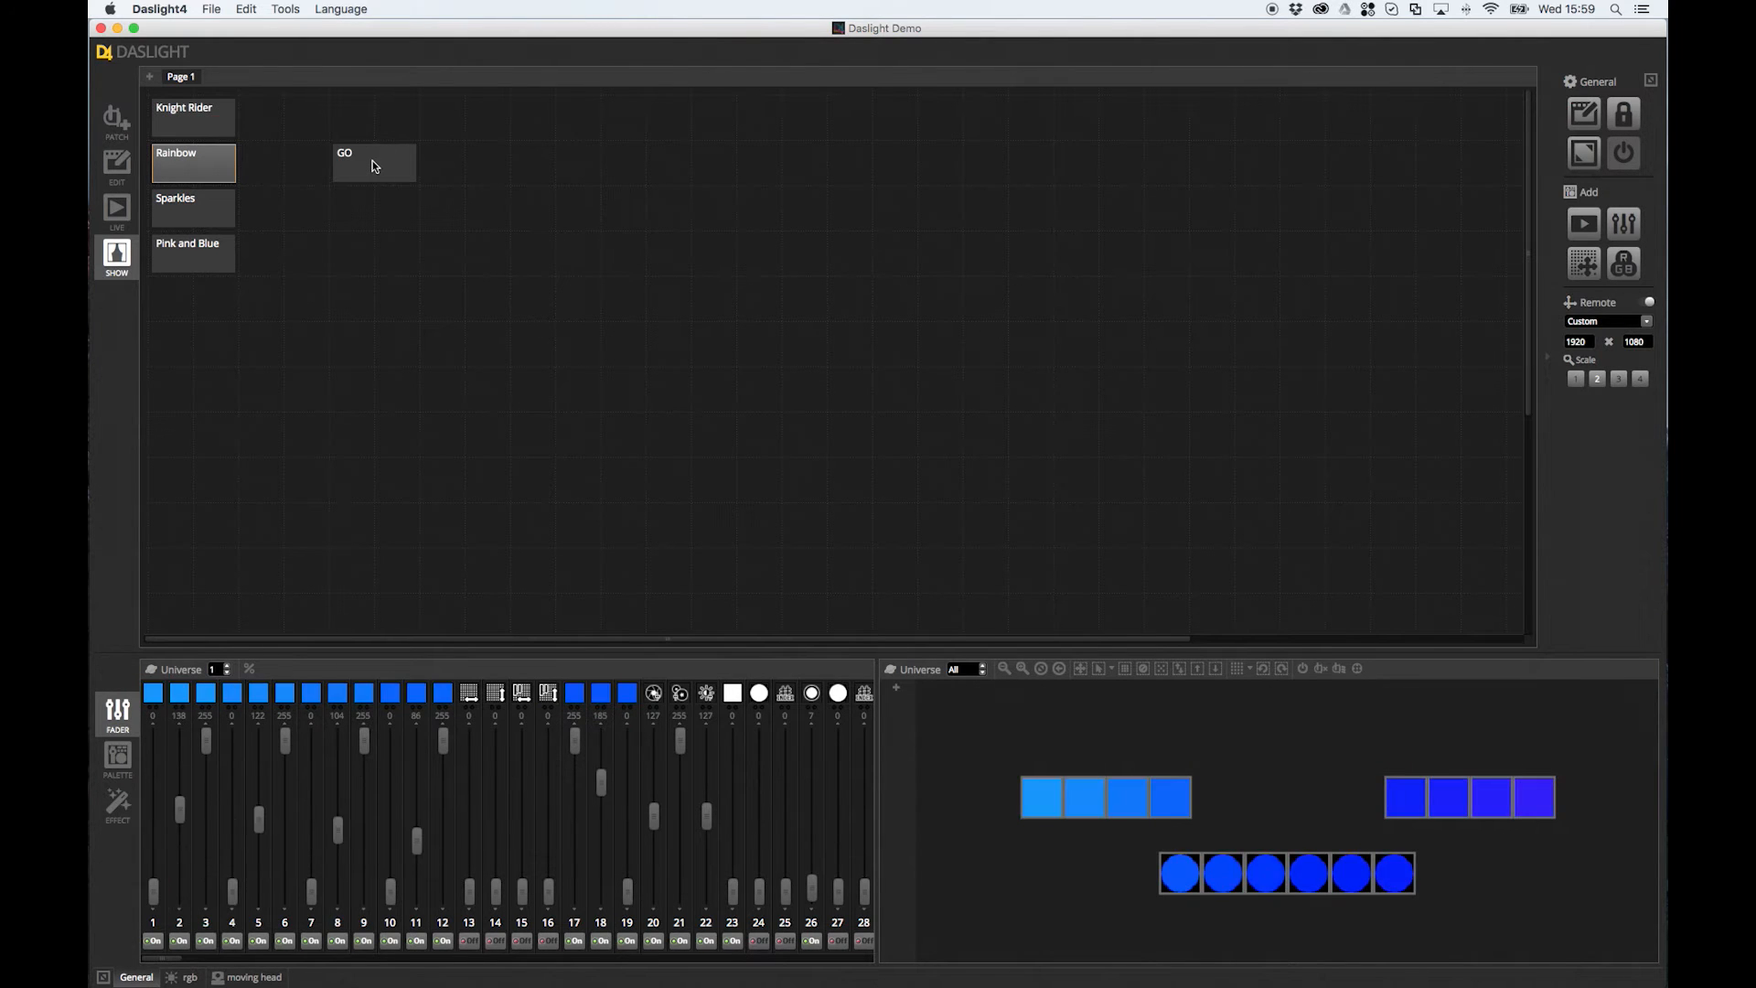
click(374, 166)
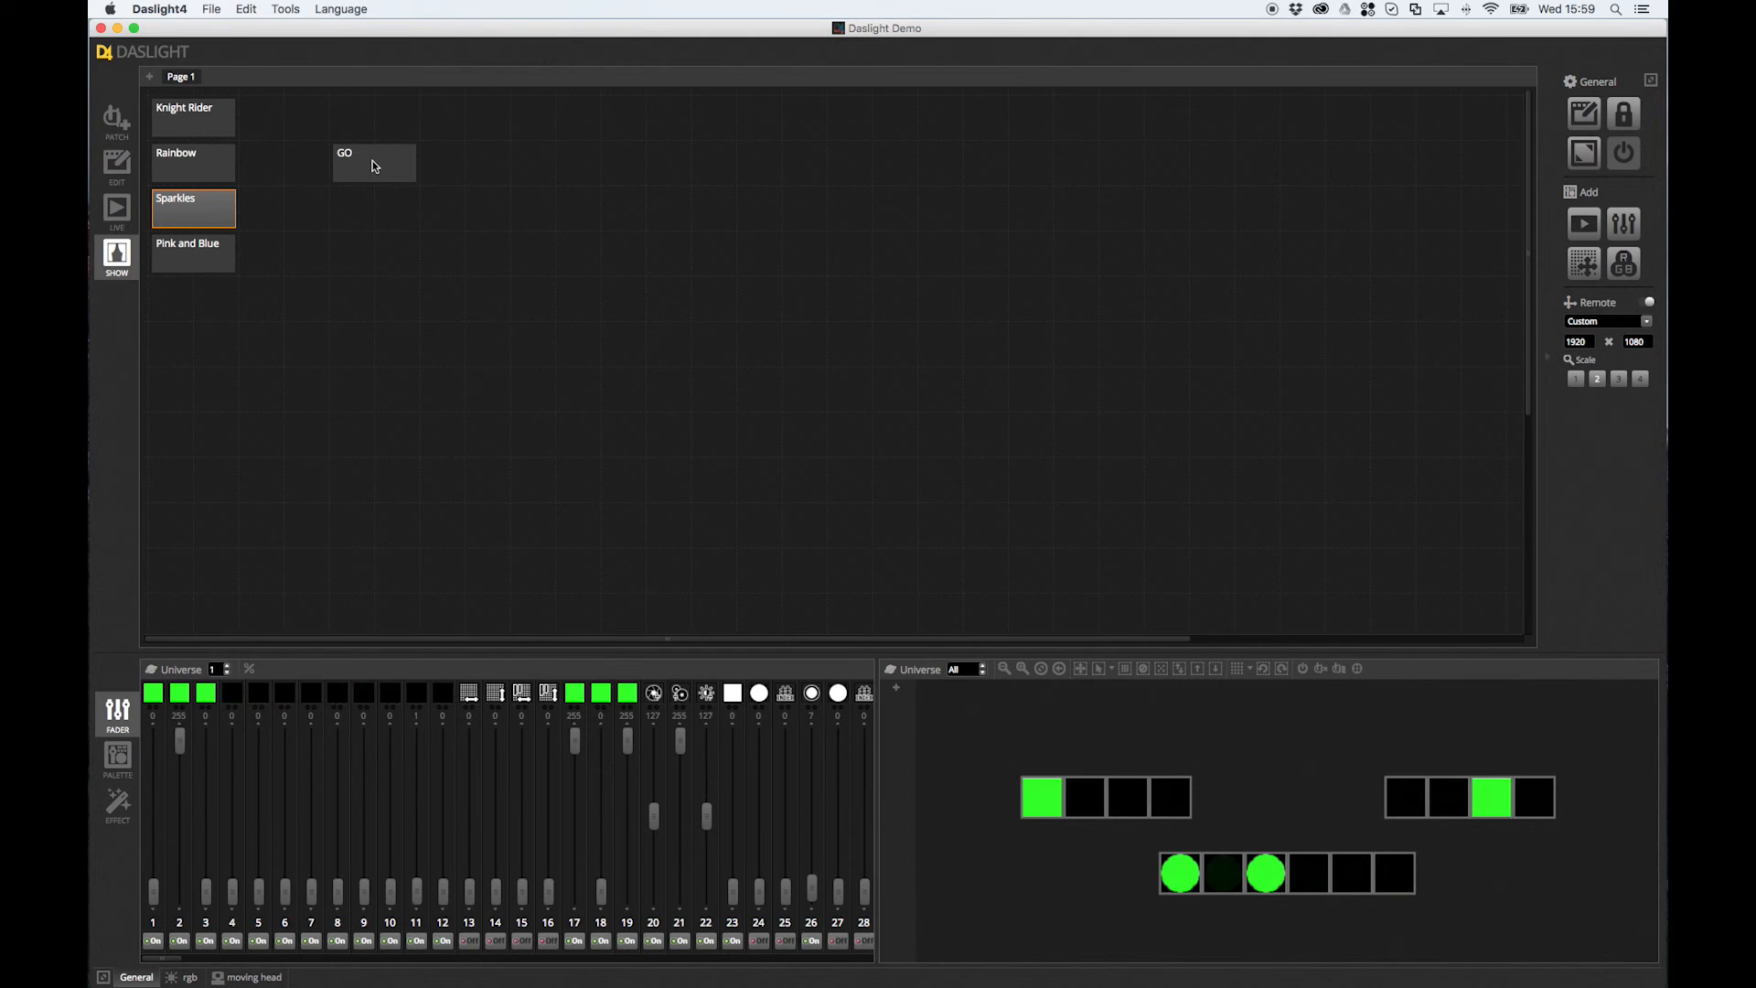
click(374, 165)
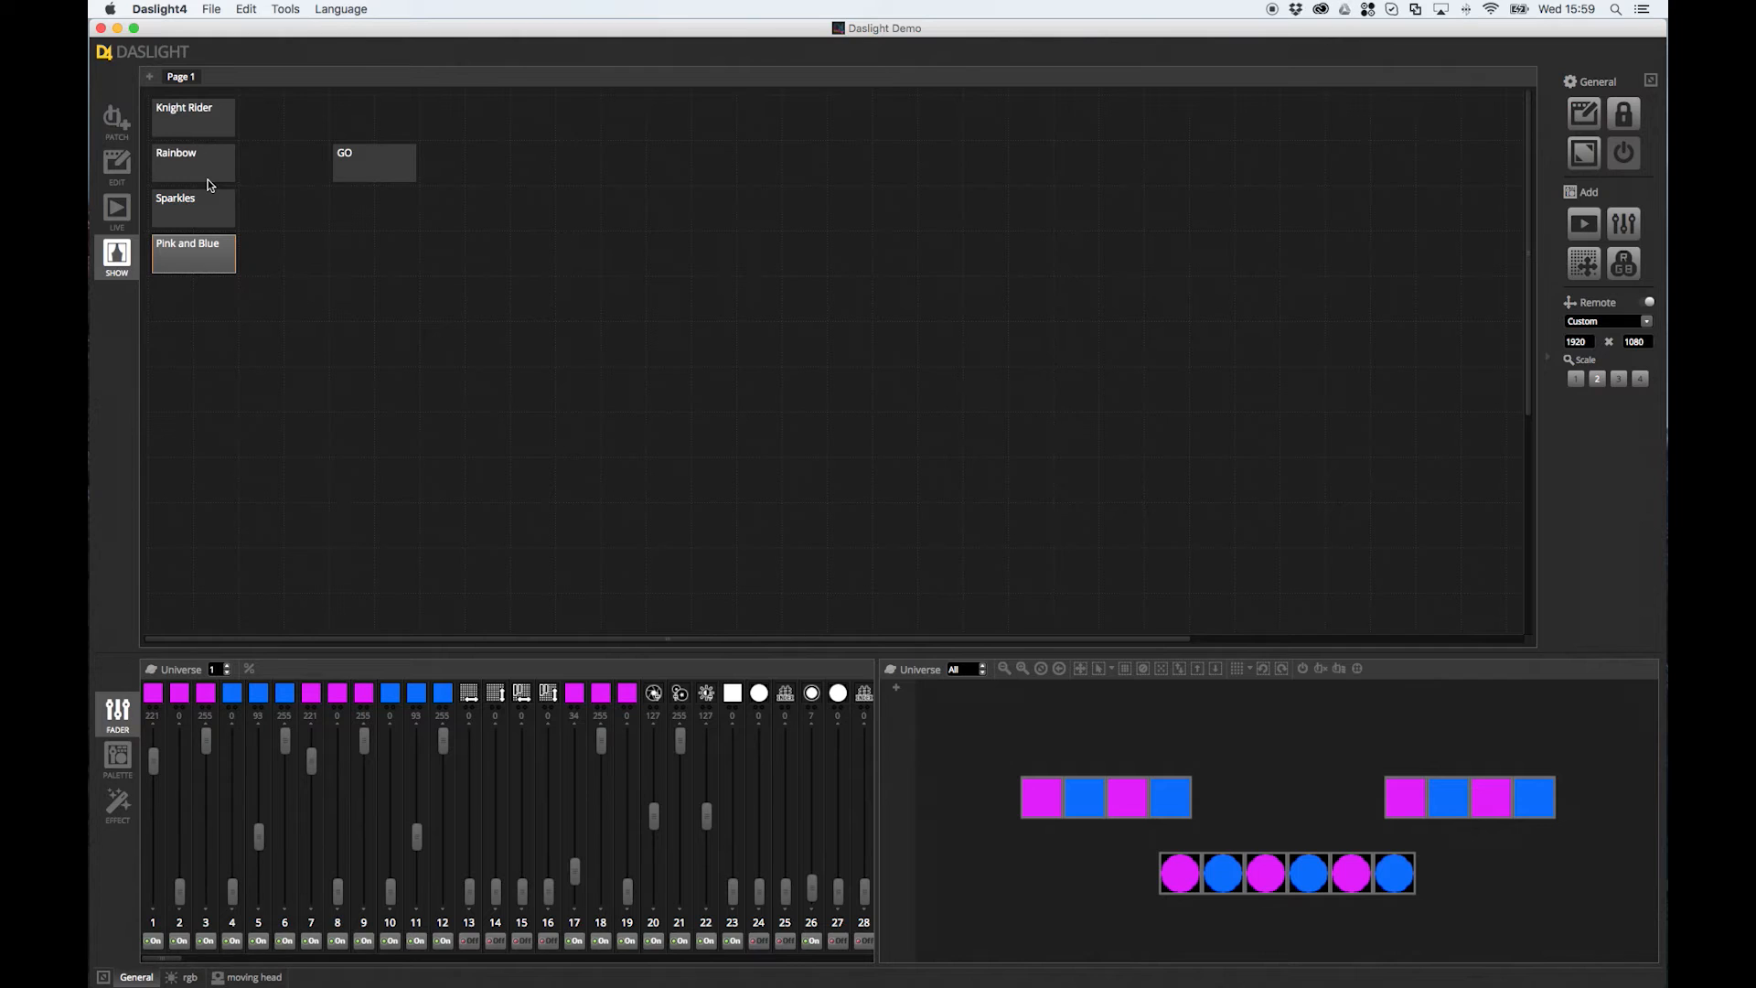
click(388, 168)
click(388, 168)
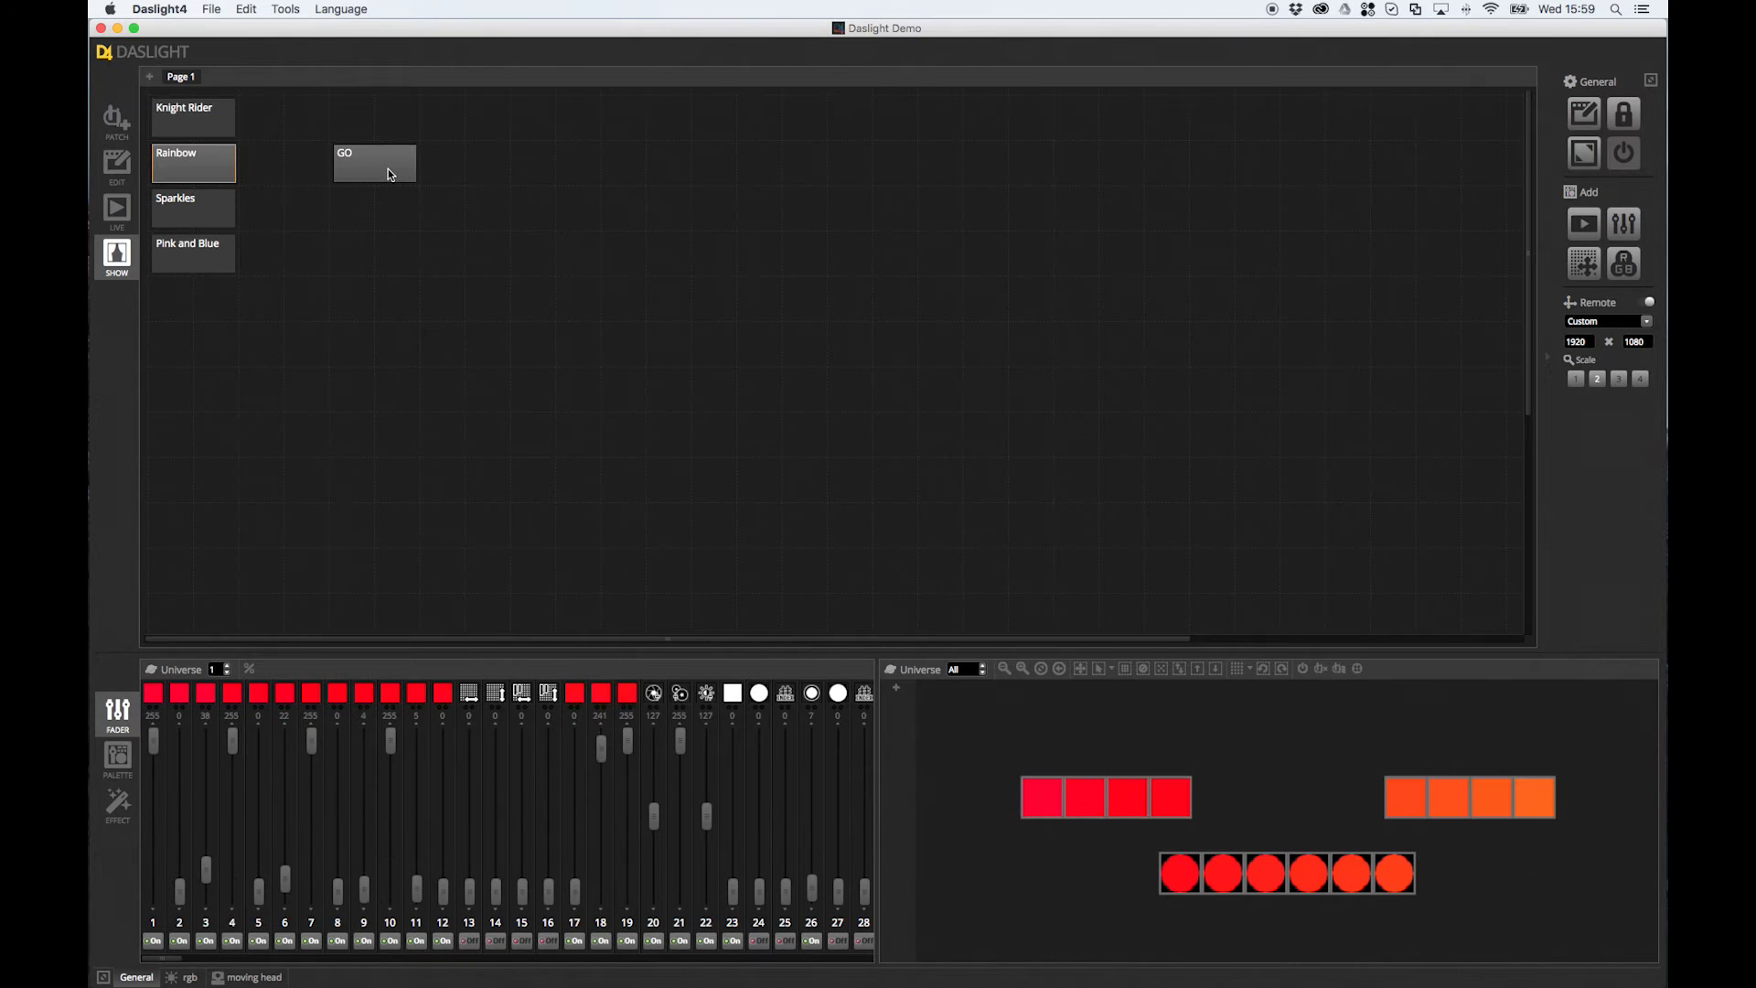
click(388, 171)
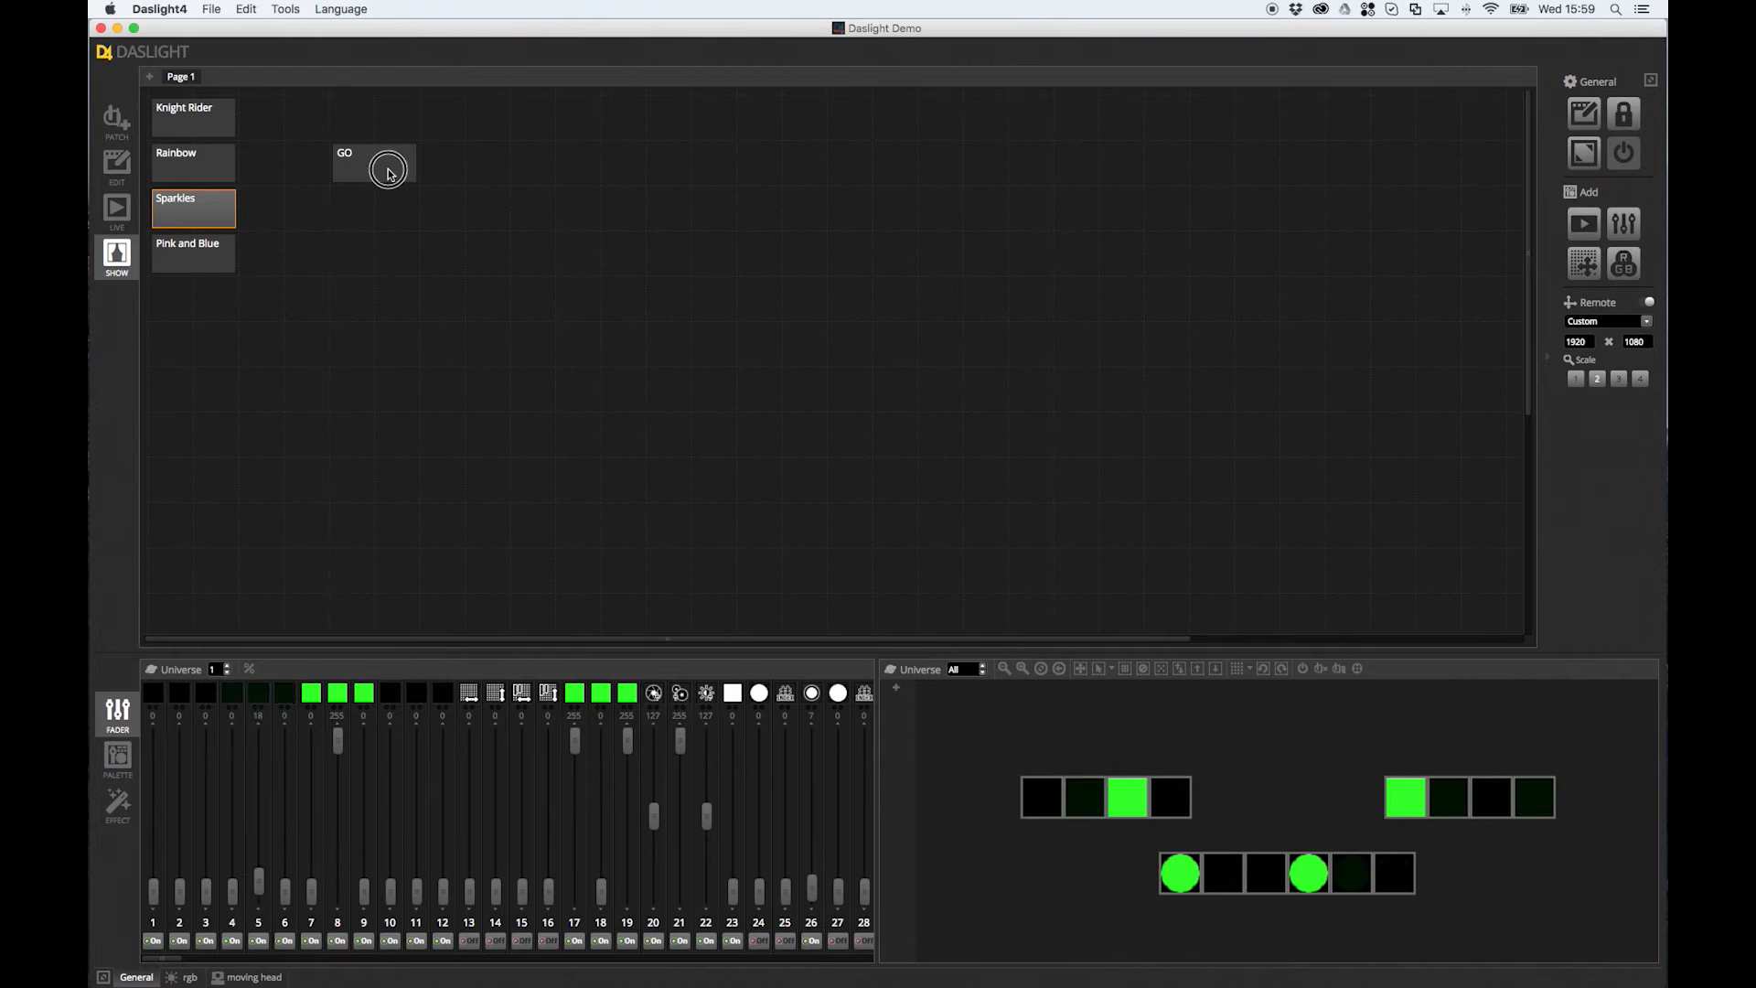
click(387, 171)
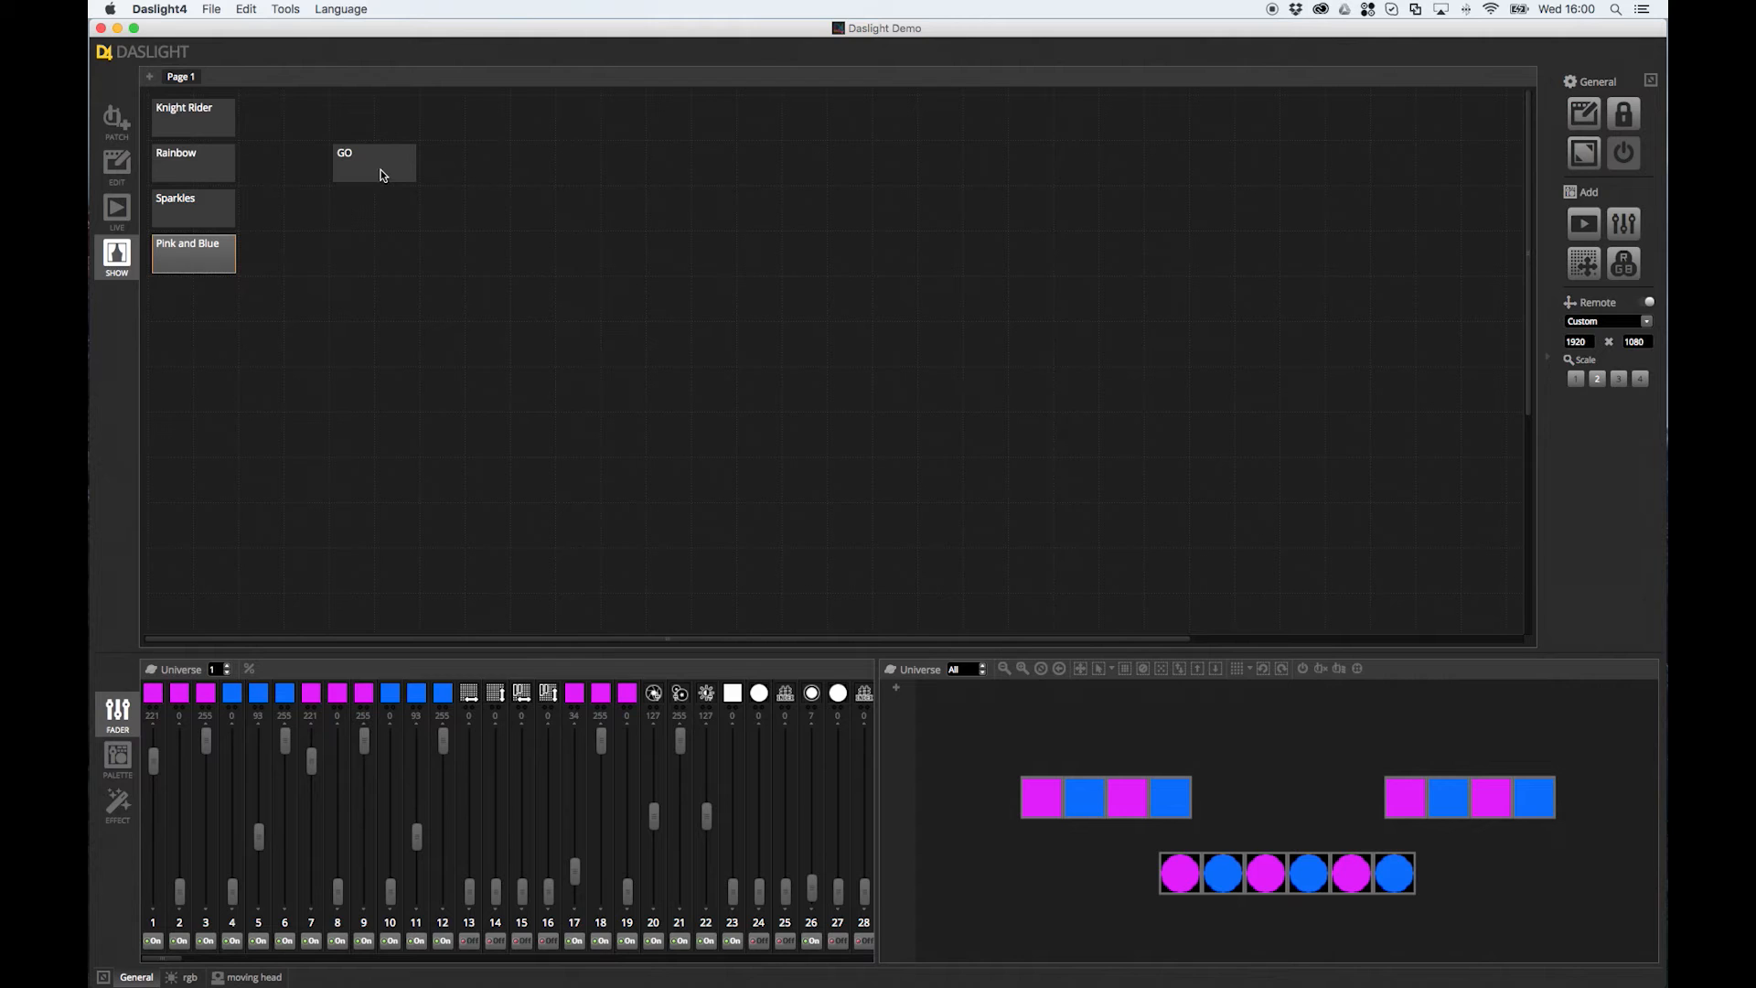
In the Edit view, turn off Always loop for Knight Rider and set it to jump to the Sparkles scene
click(117, 165)
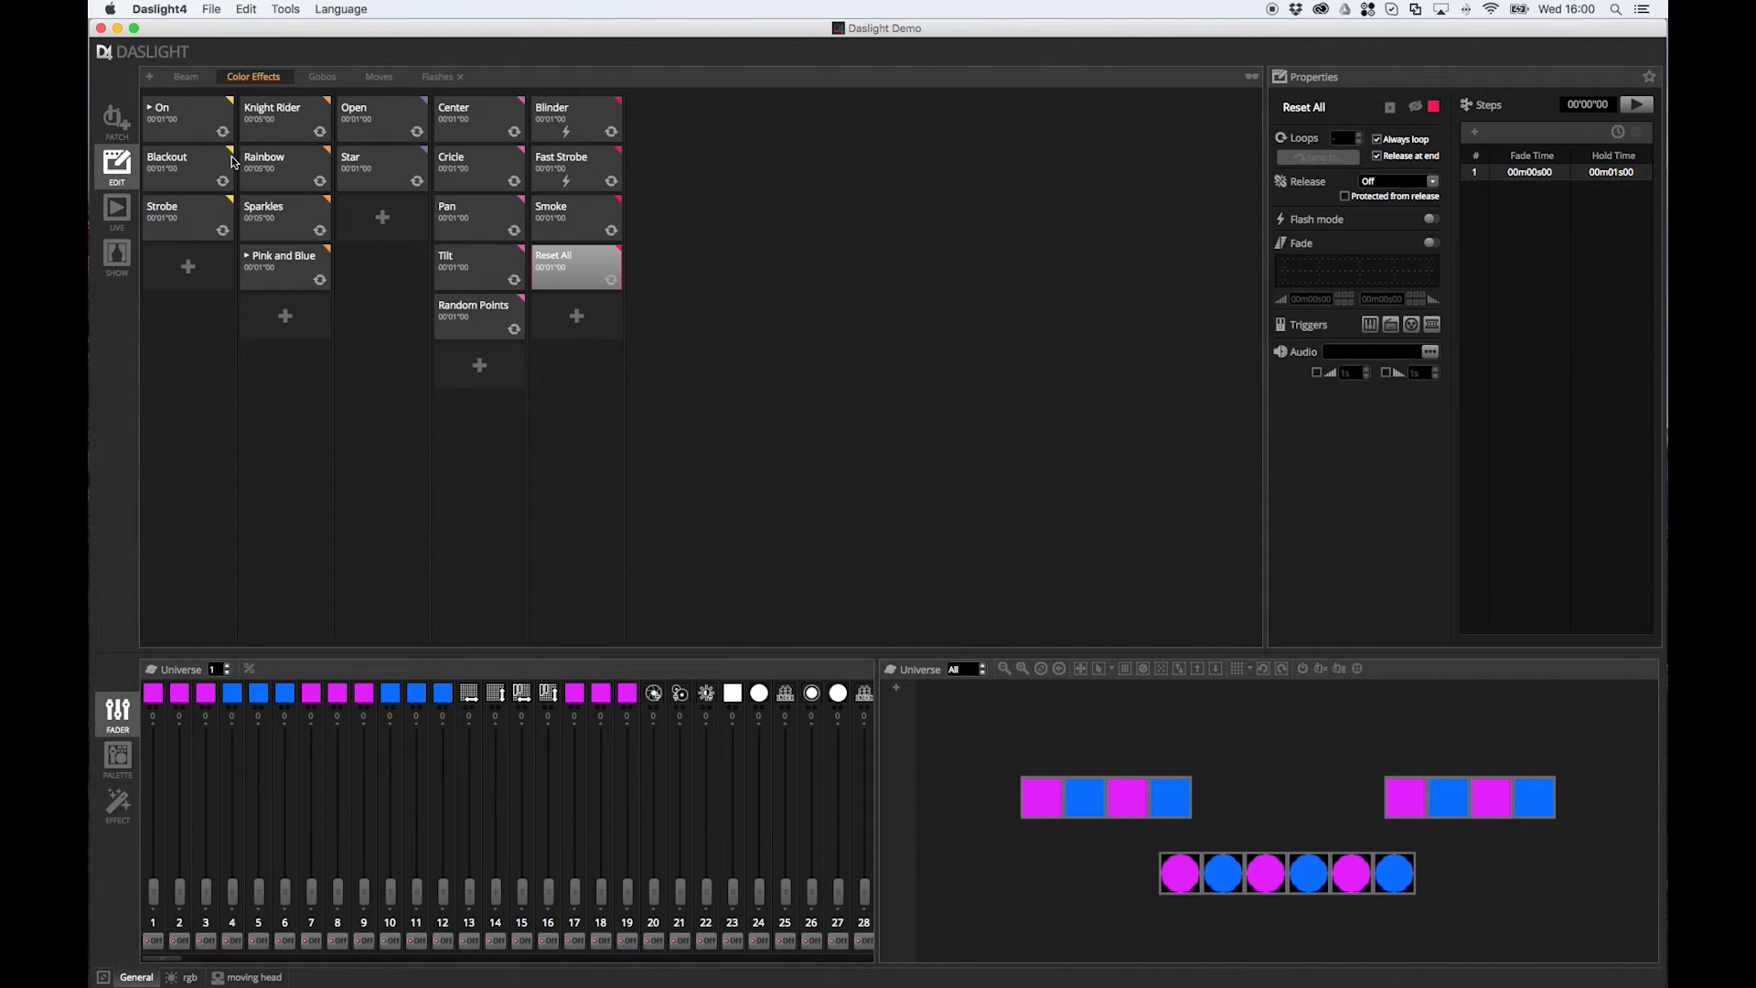
click(294, 120)
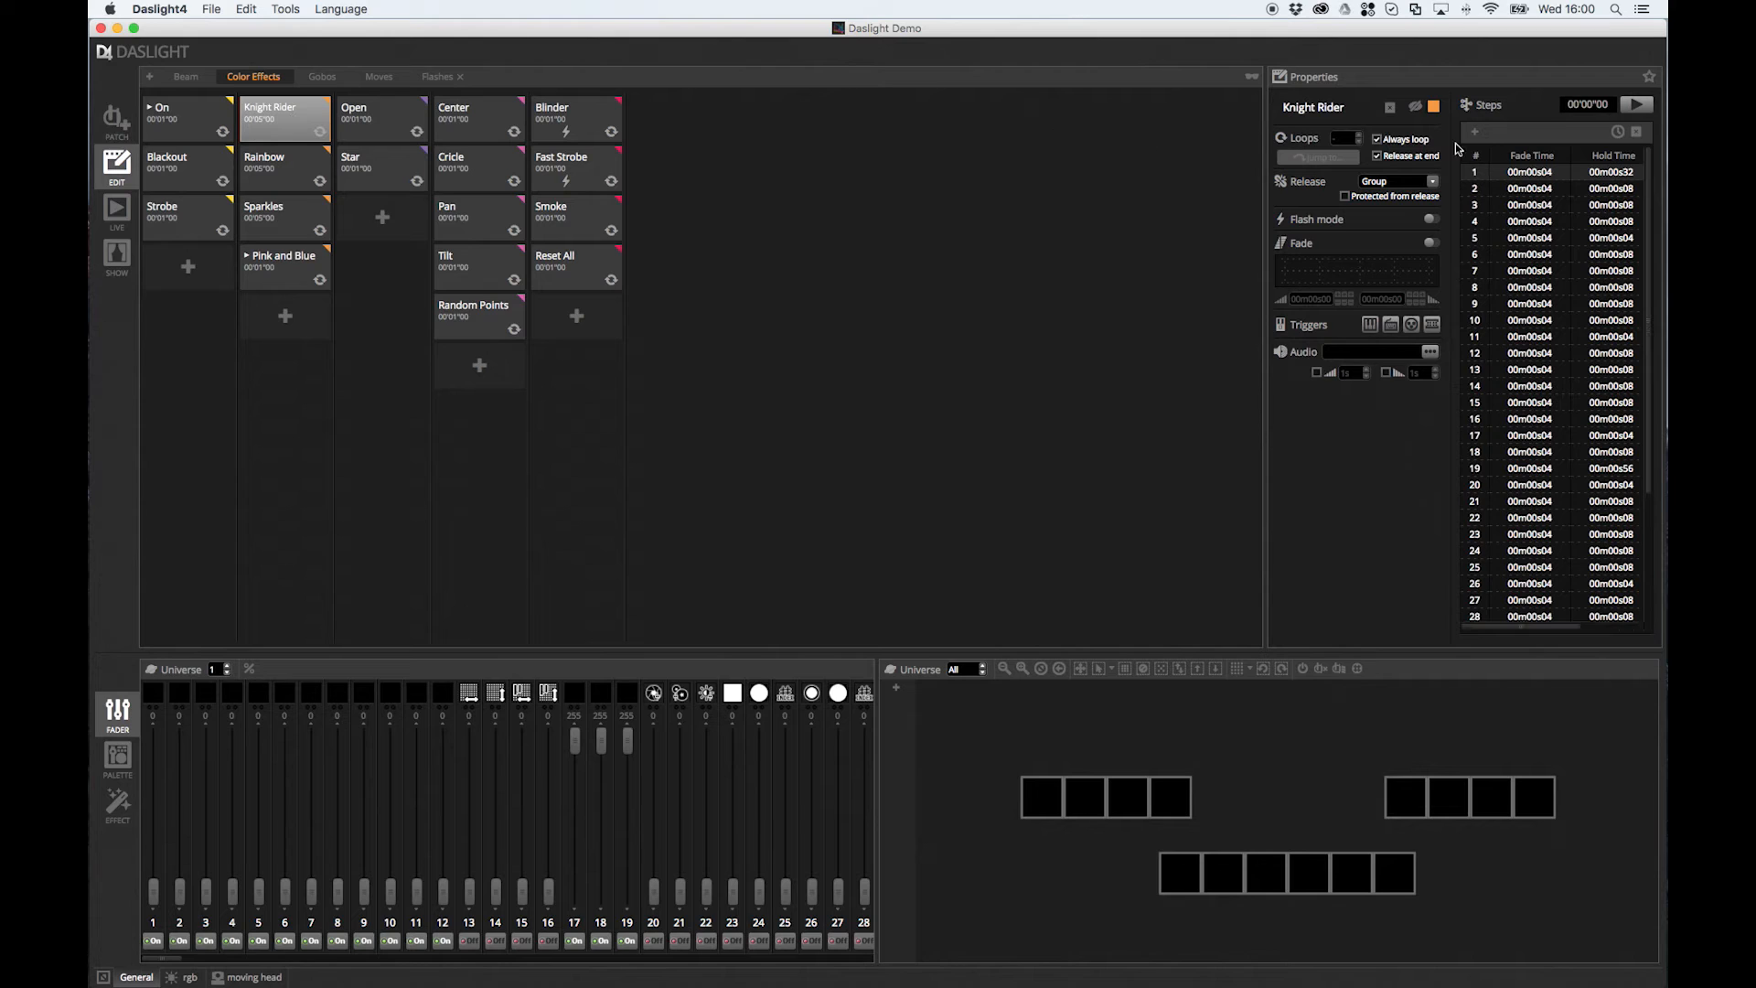
click(1397, 139)
click(1318, 157)
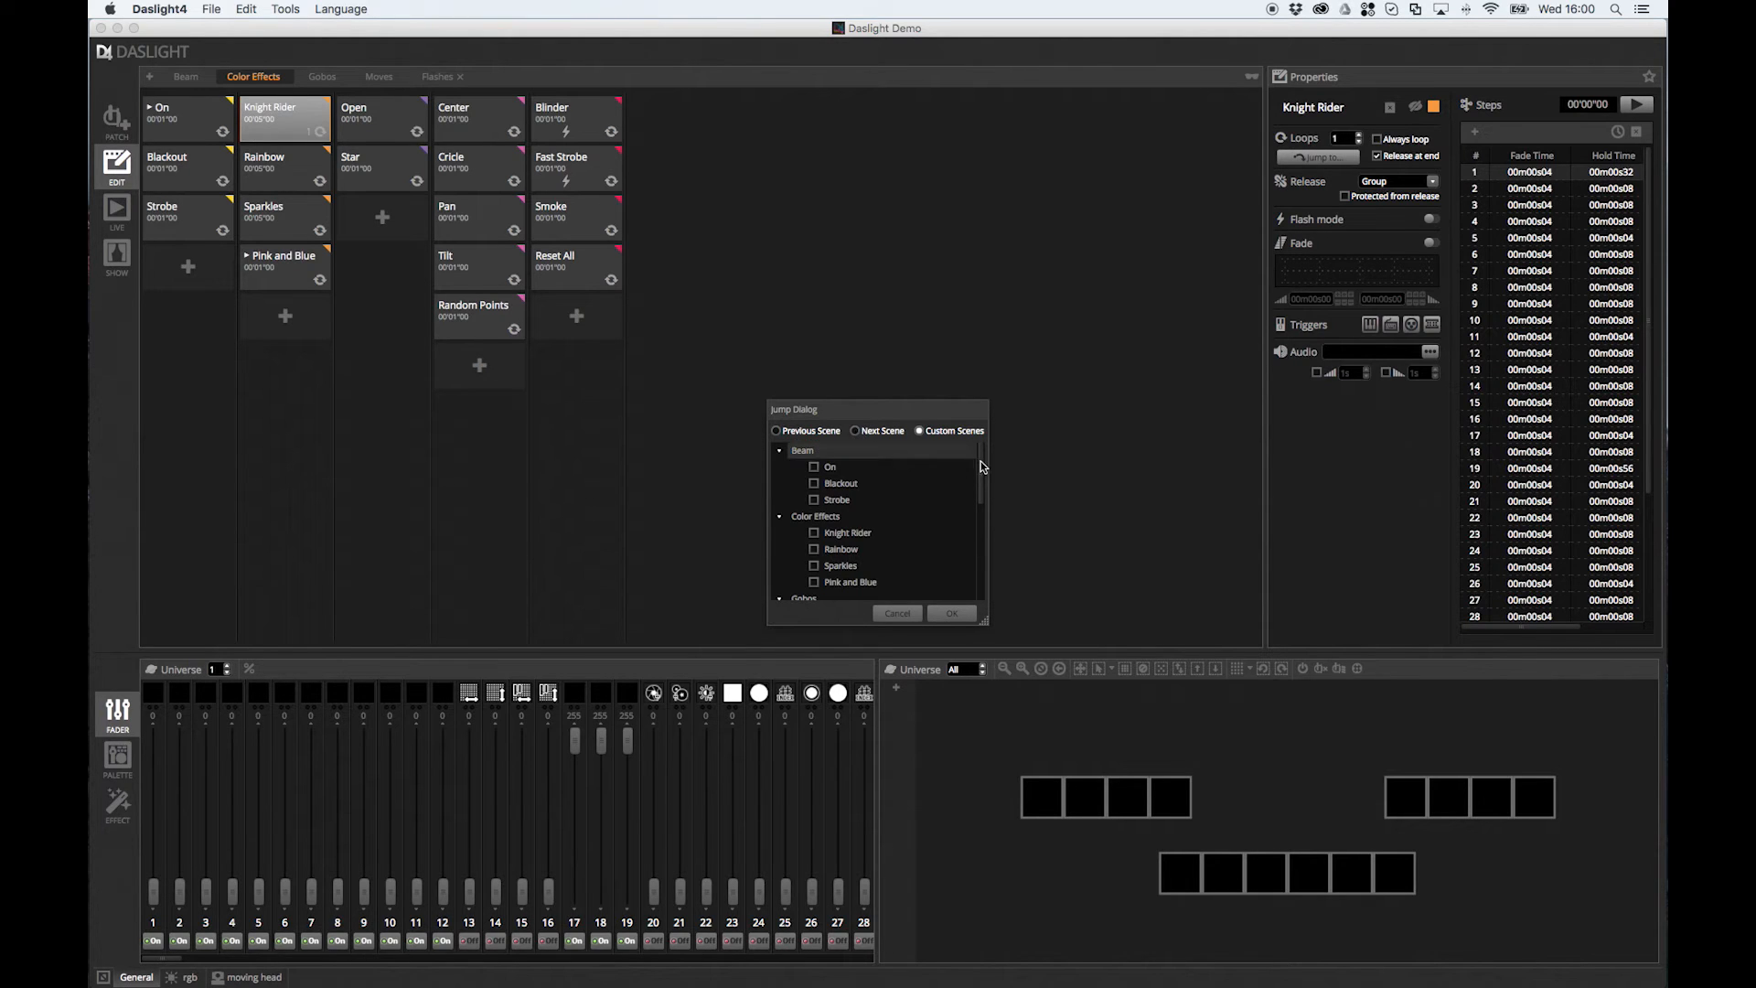
drag(983, 468, 982, 515)
drag(984, 546, 986, 496)
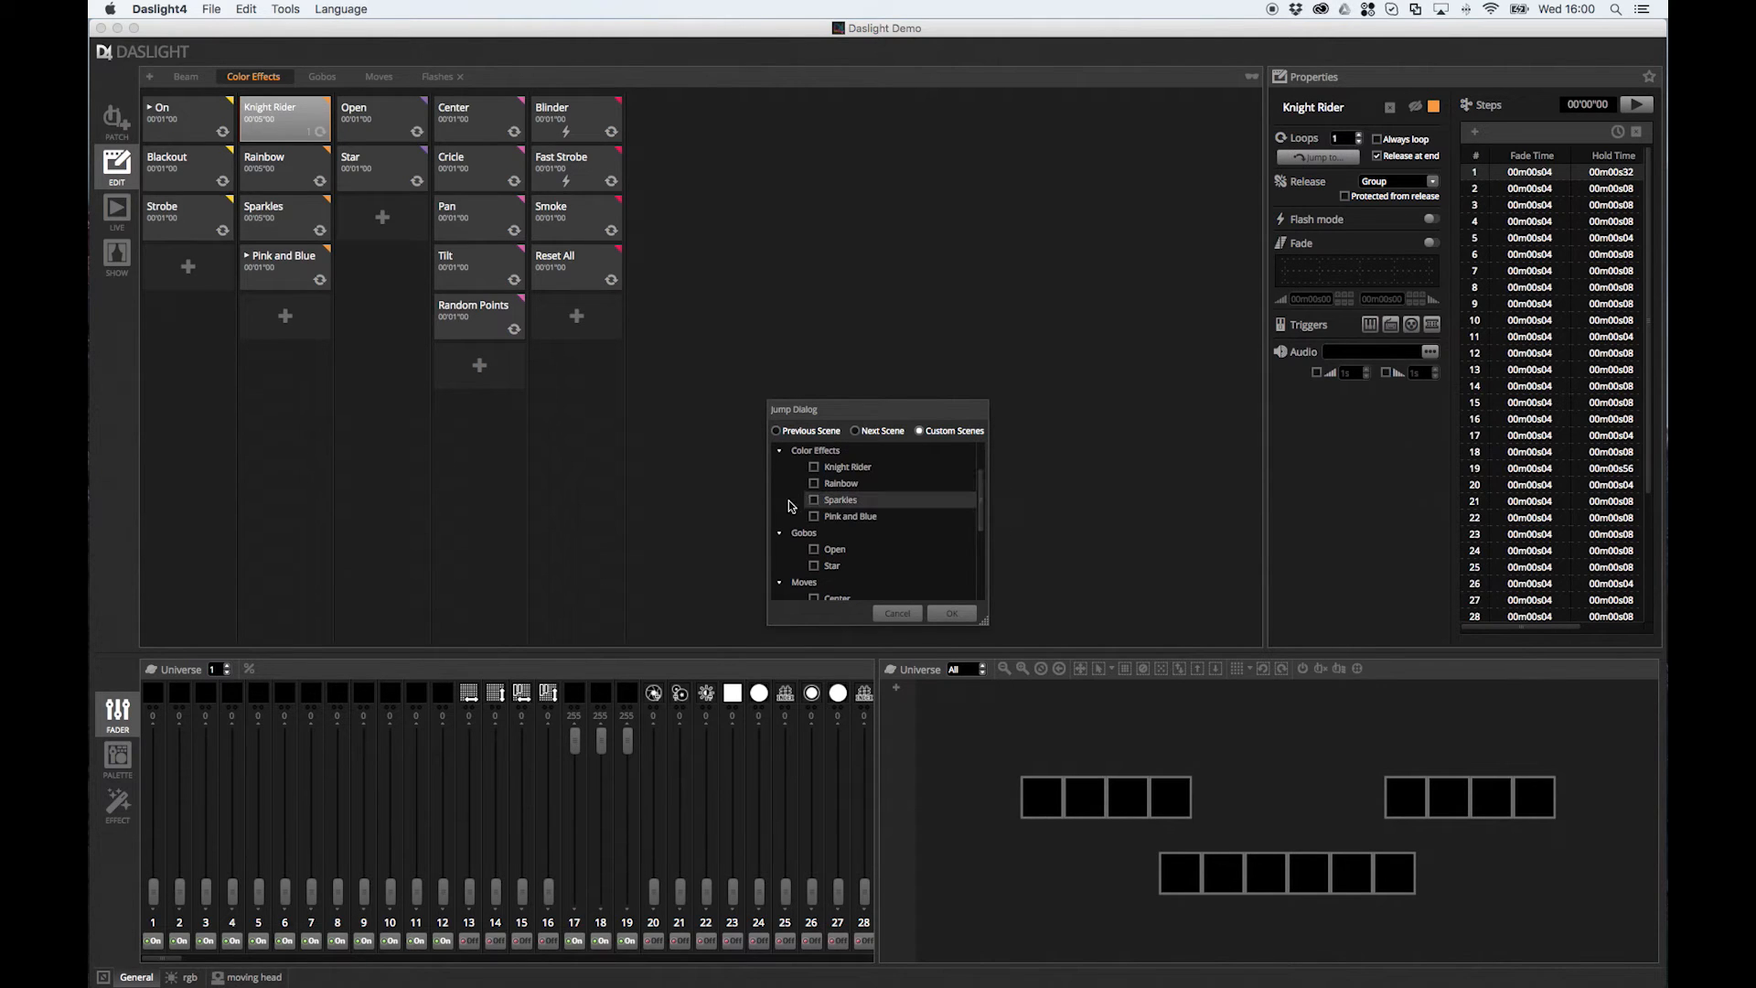
click(813, 499)
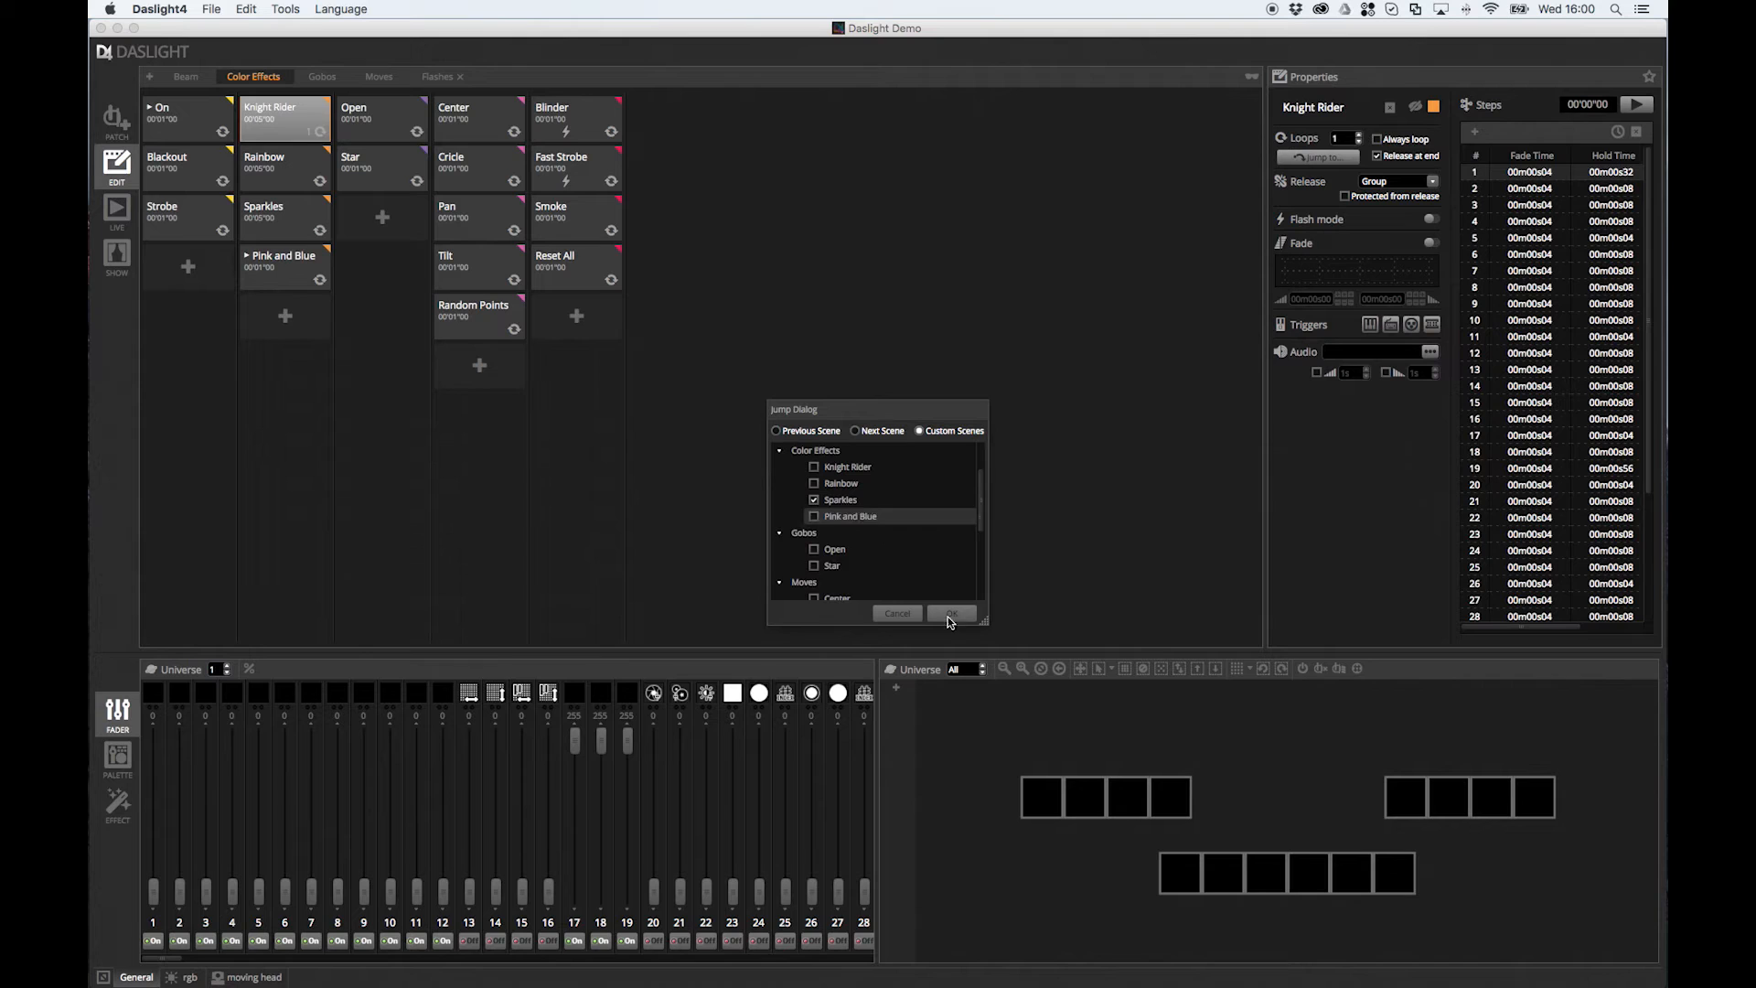
click(952, 613)
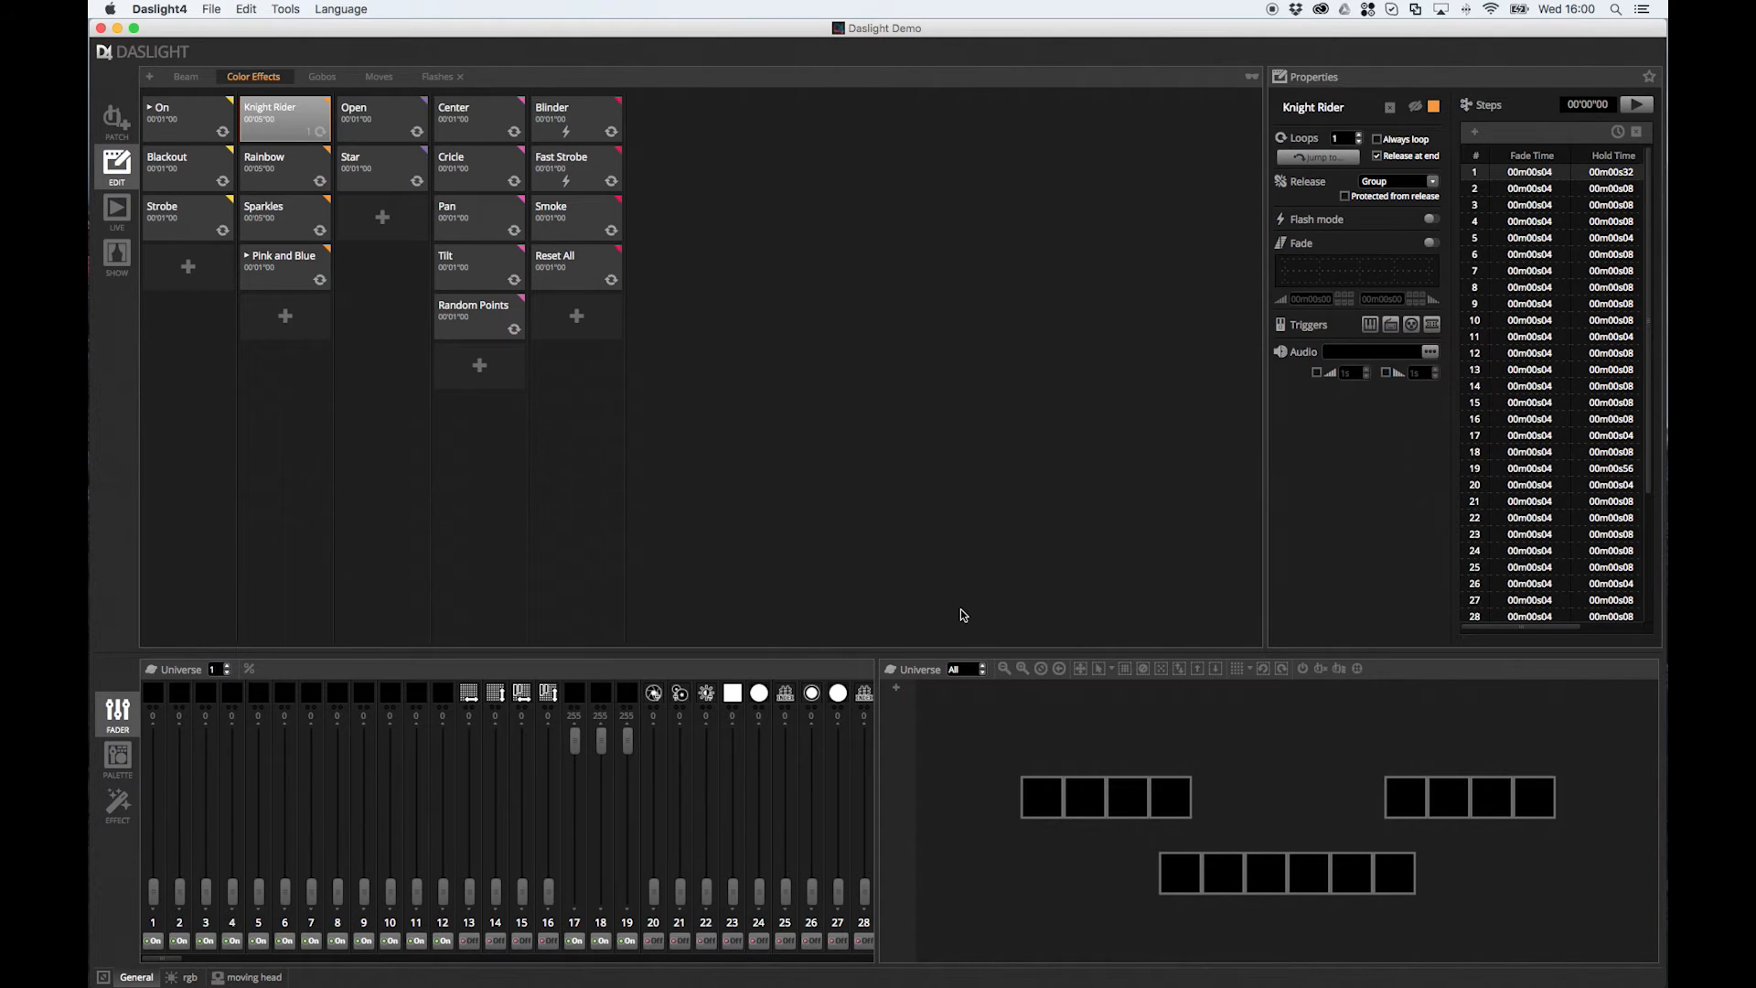
Play Knight Rider in the Live view to test its jump to Sparkles
click(117, 212)
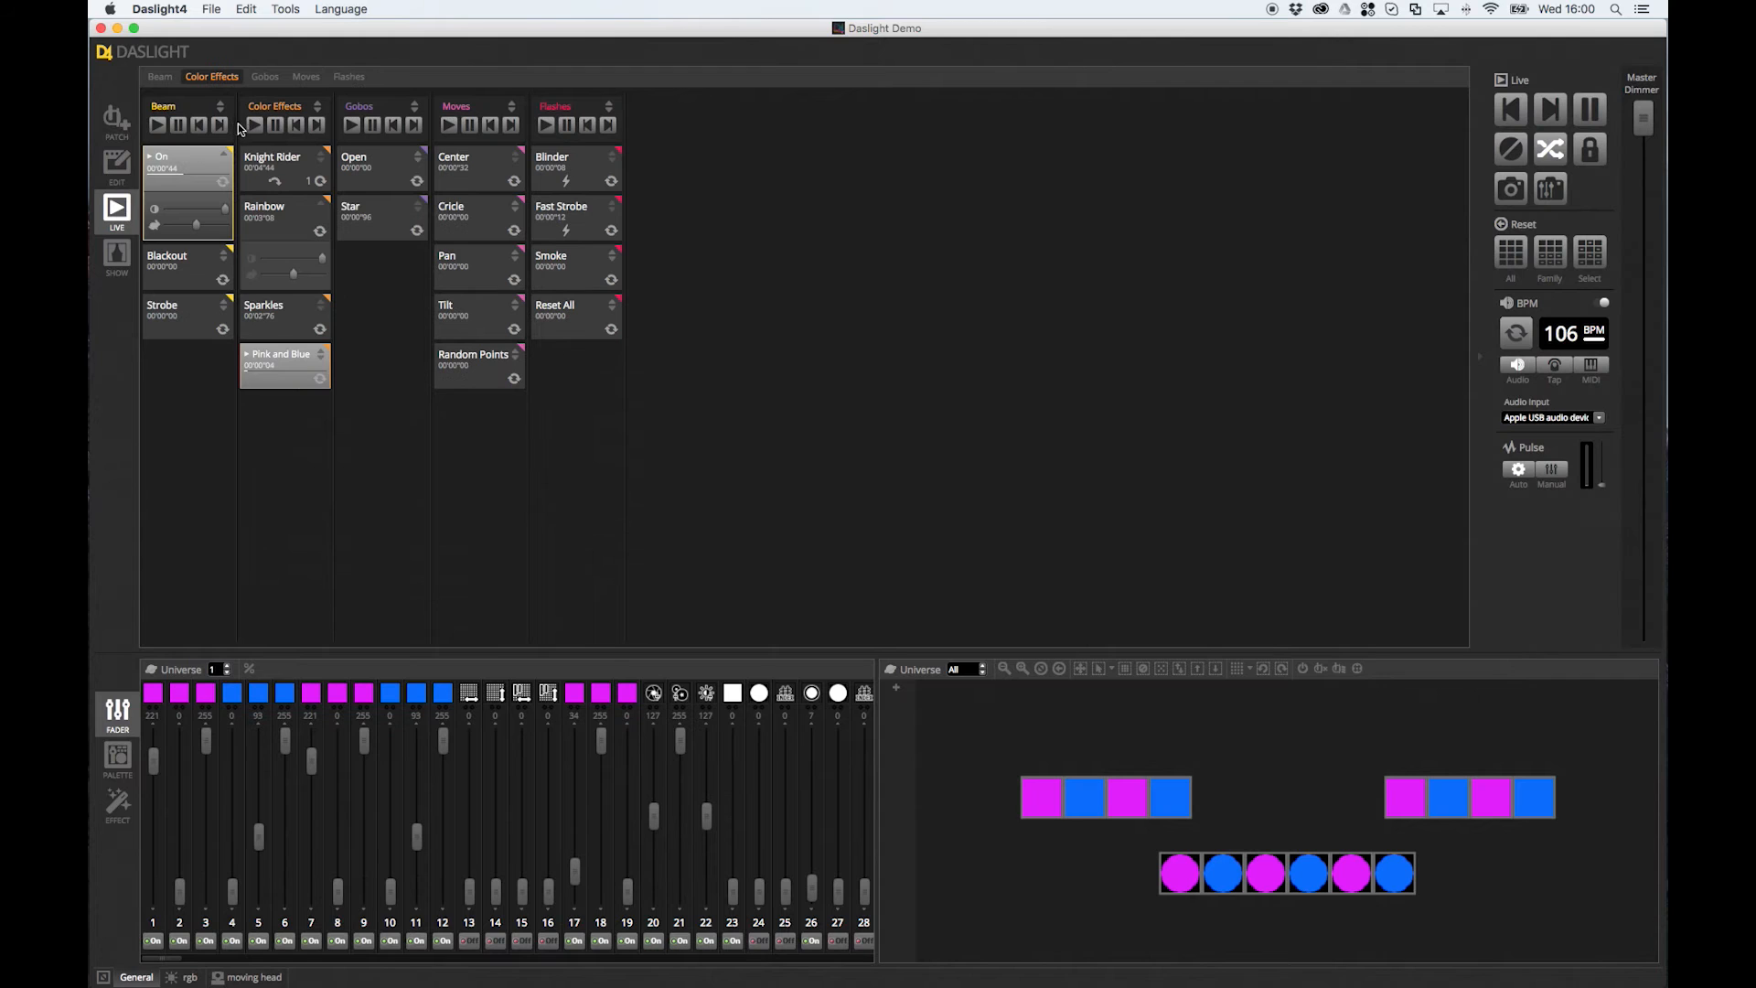
click(277, 169)
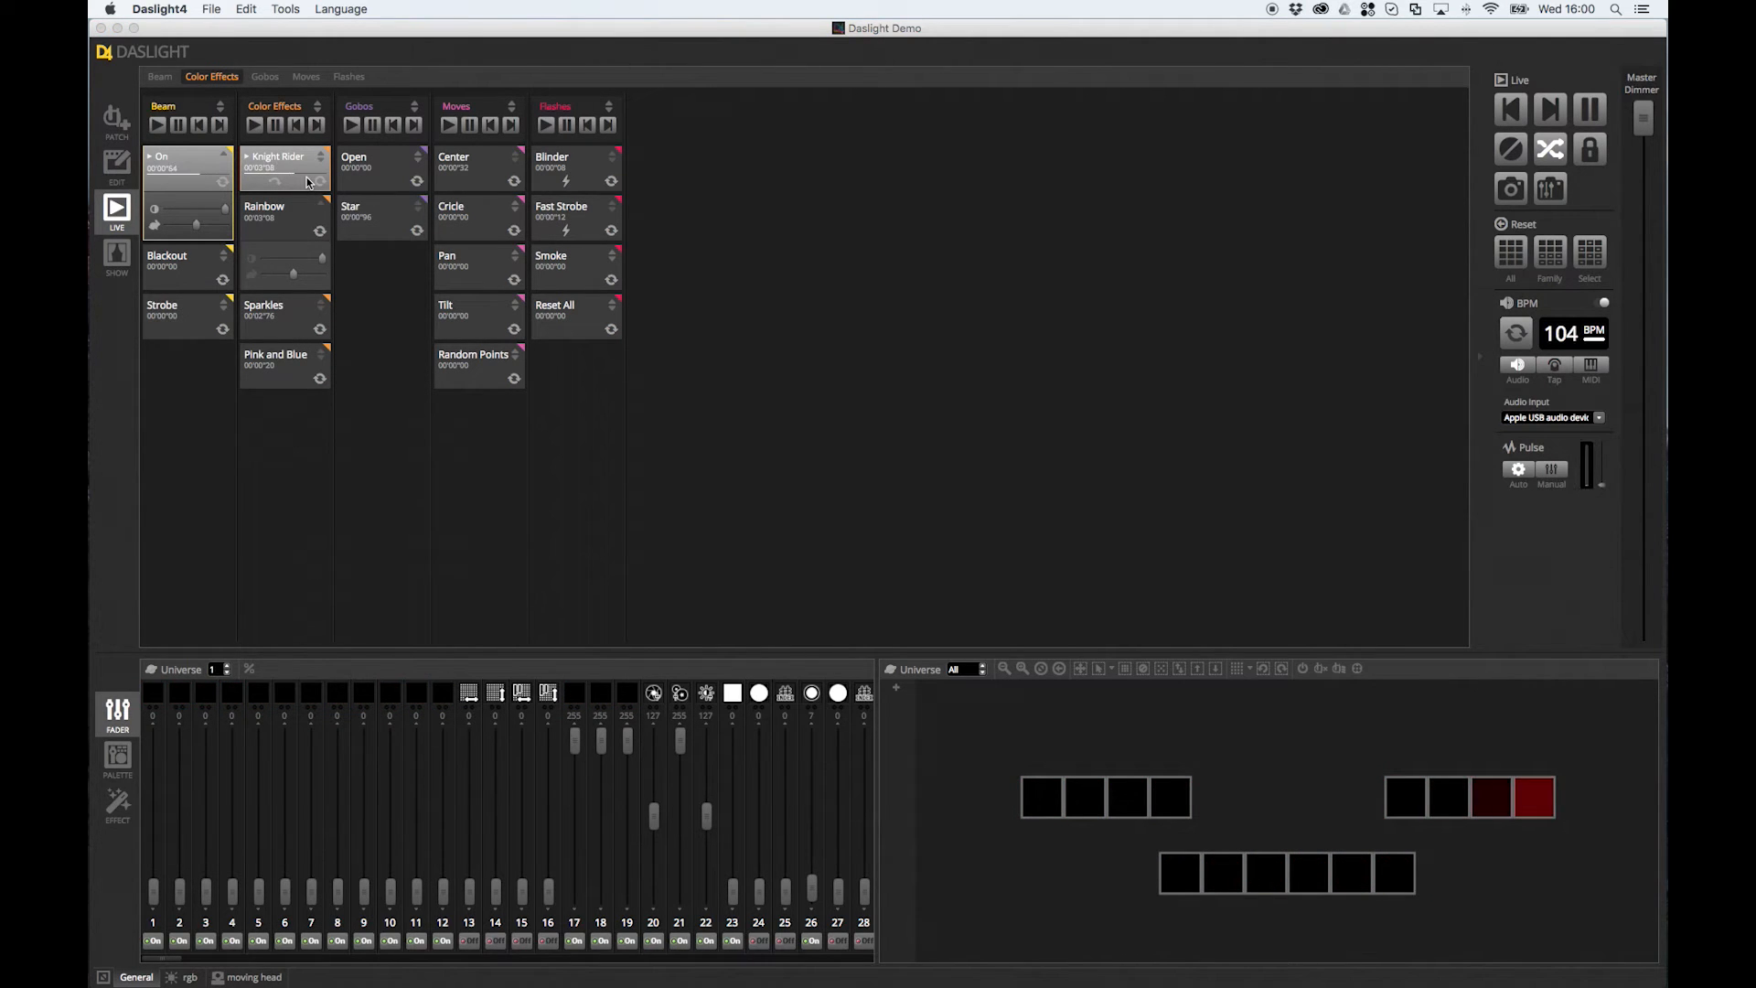
click(267, 312)
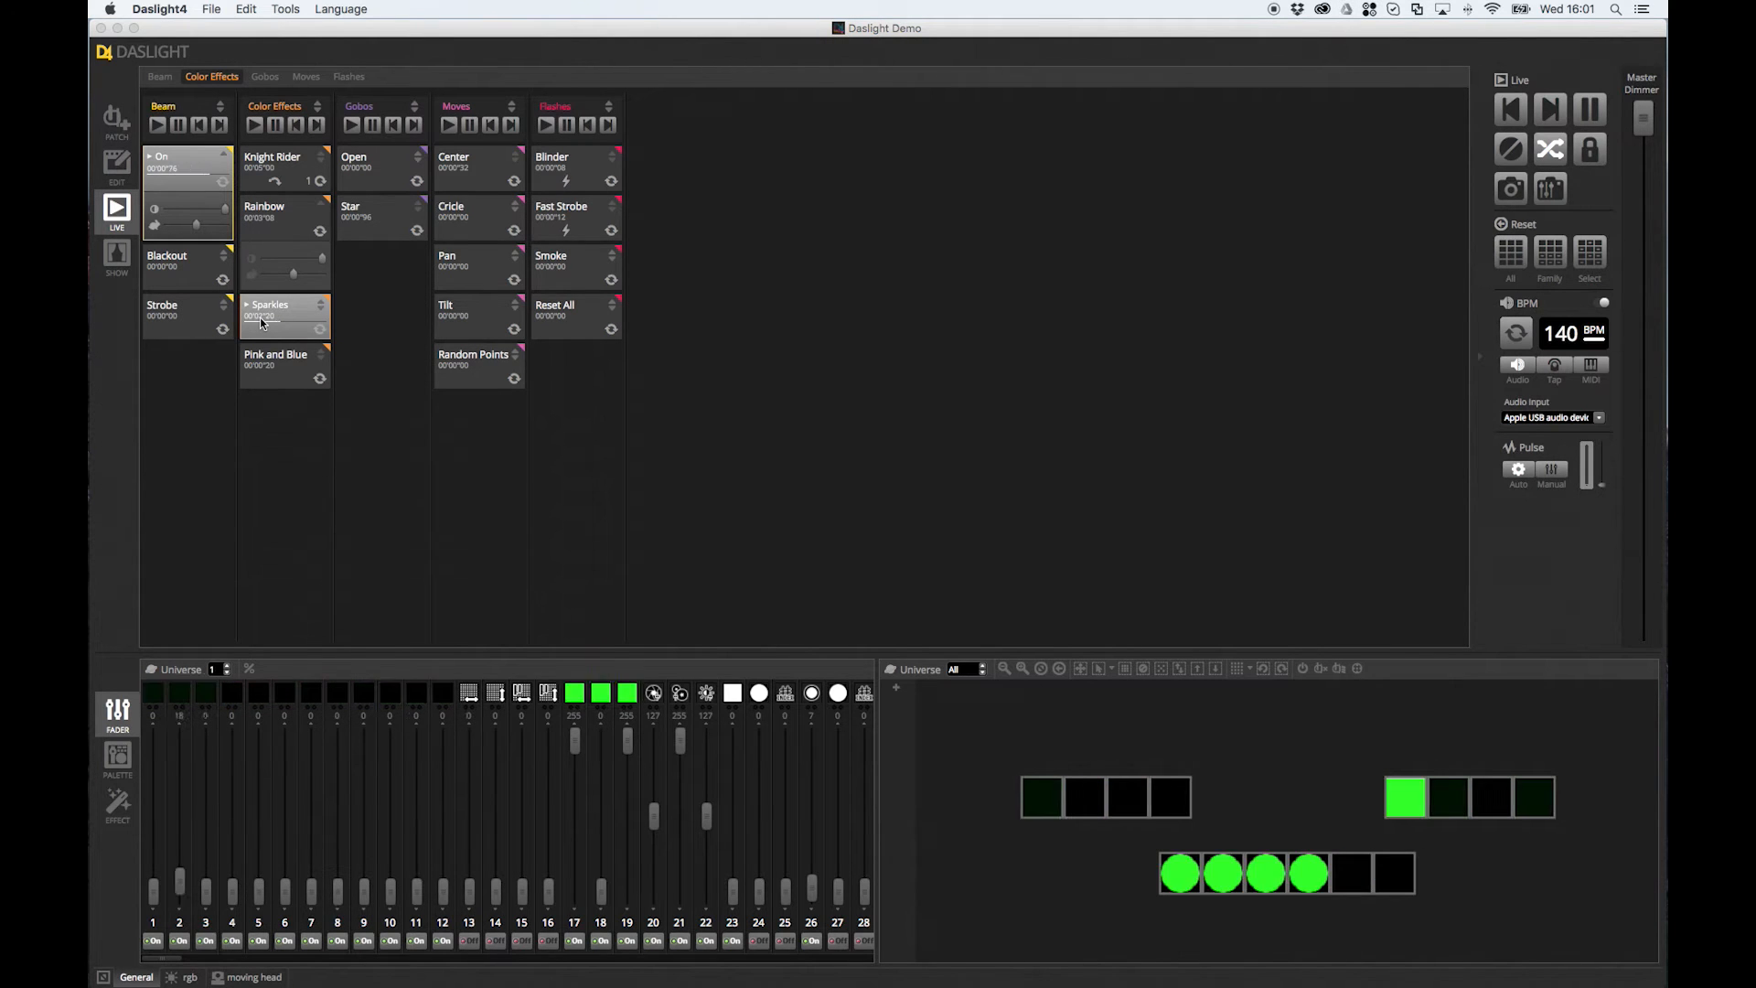
Advance all running scene groups together to their next scenes with the global Live control
click(1548, 109)
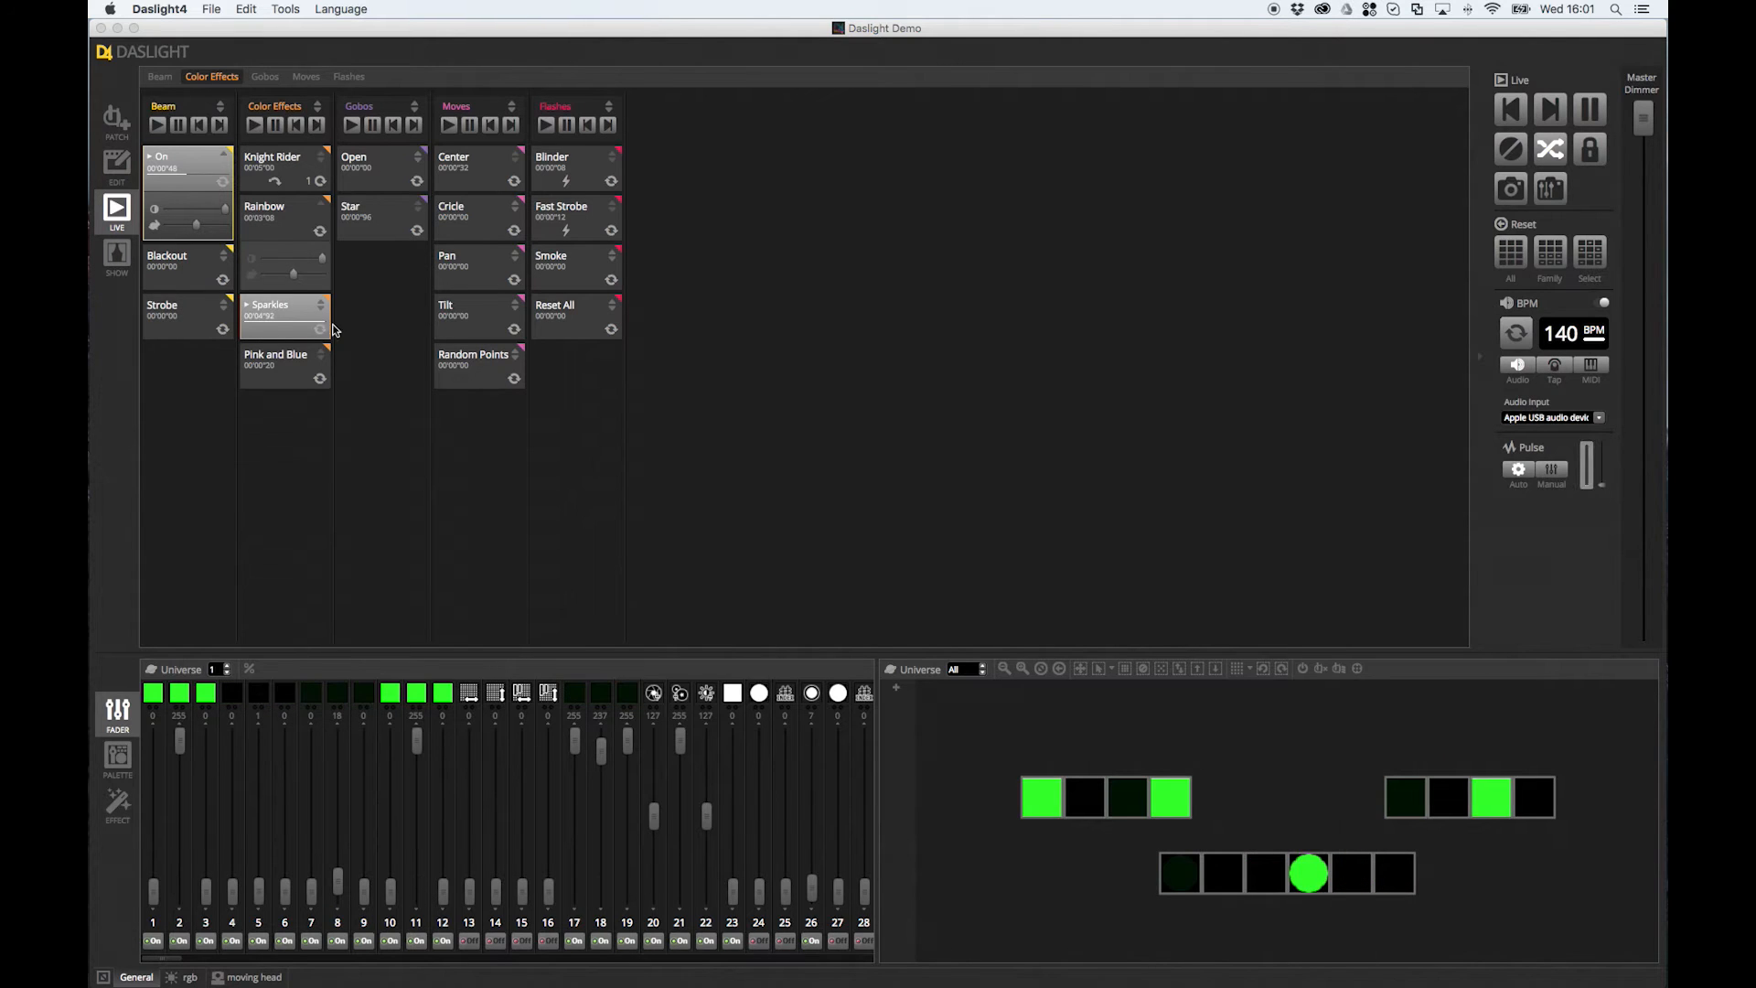
click(1550, 106)
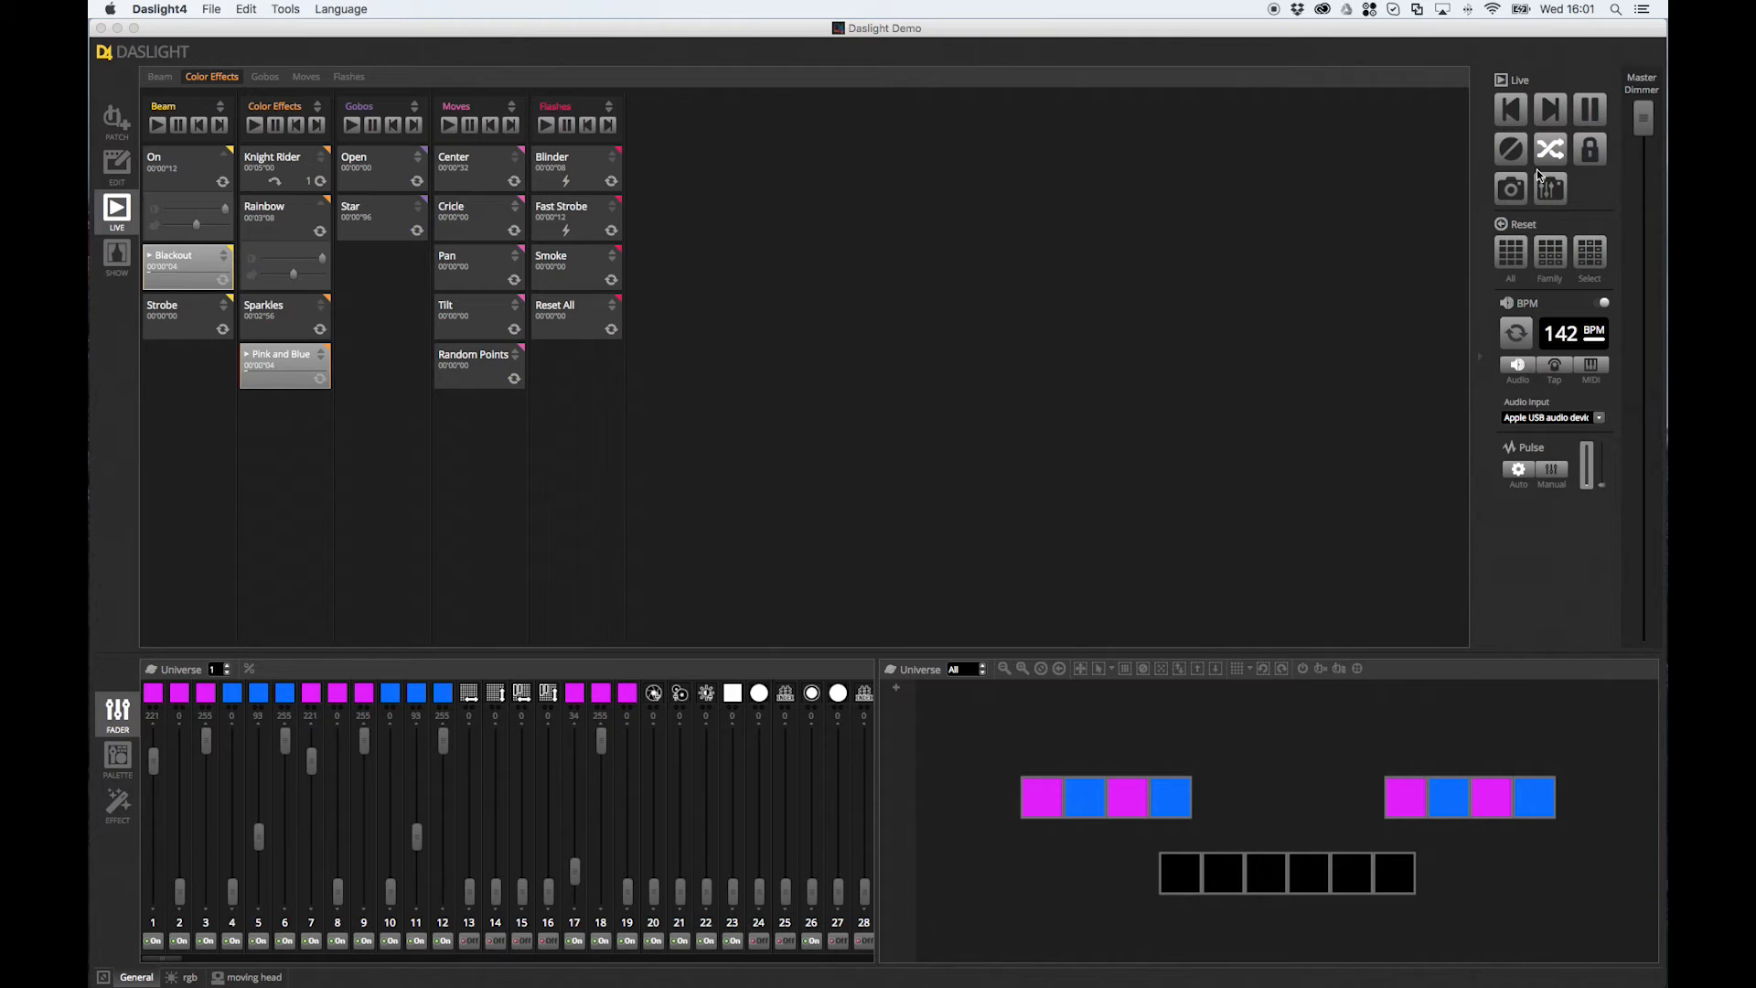
click(1512, 174)
Lower the master dimmer and bring it back up to full
drag(1644, 125, 1643, 340)
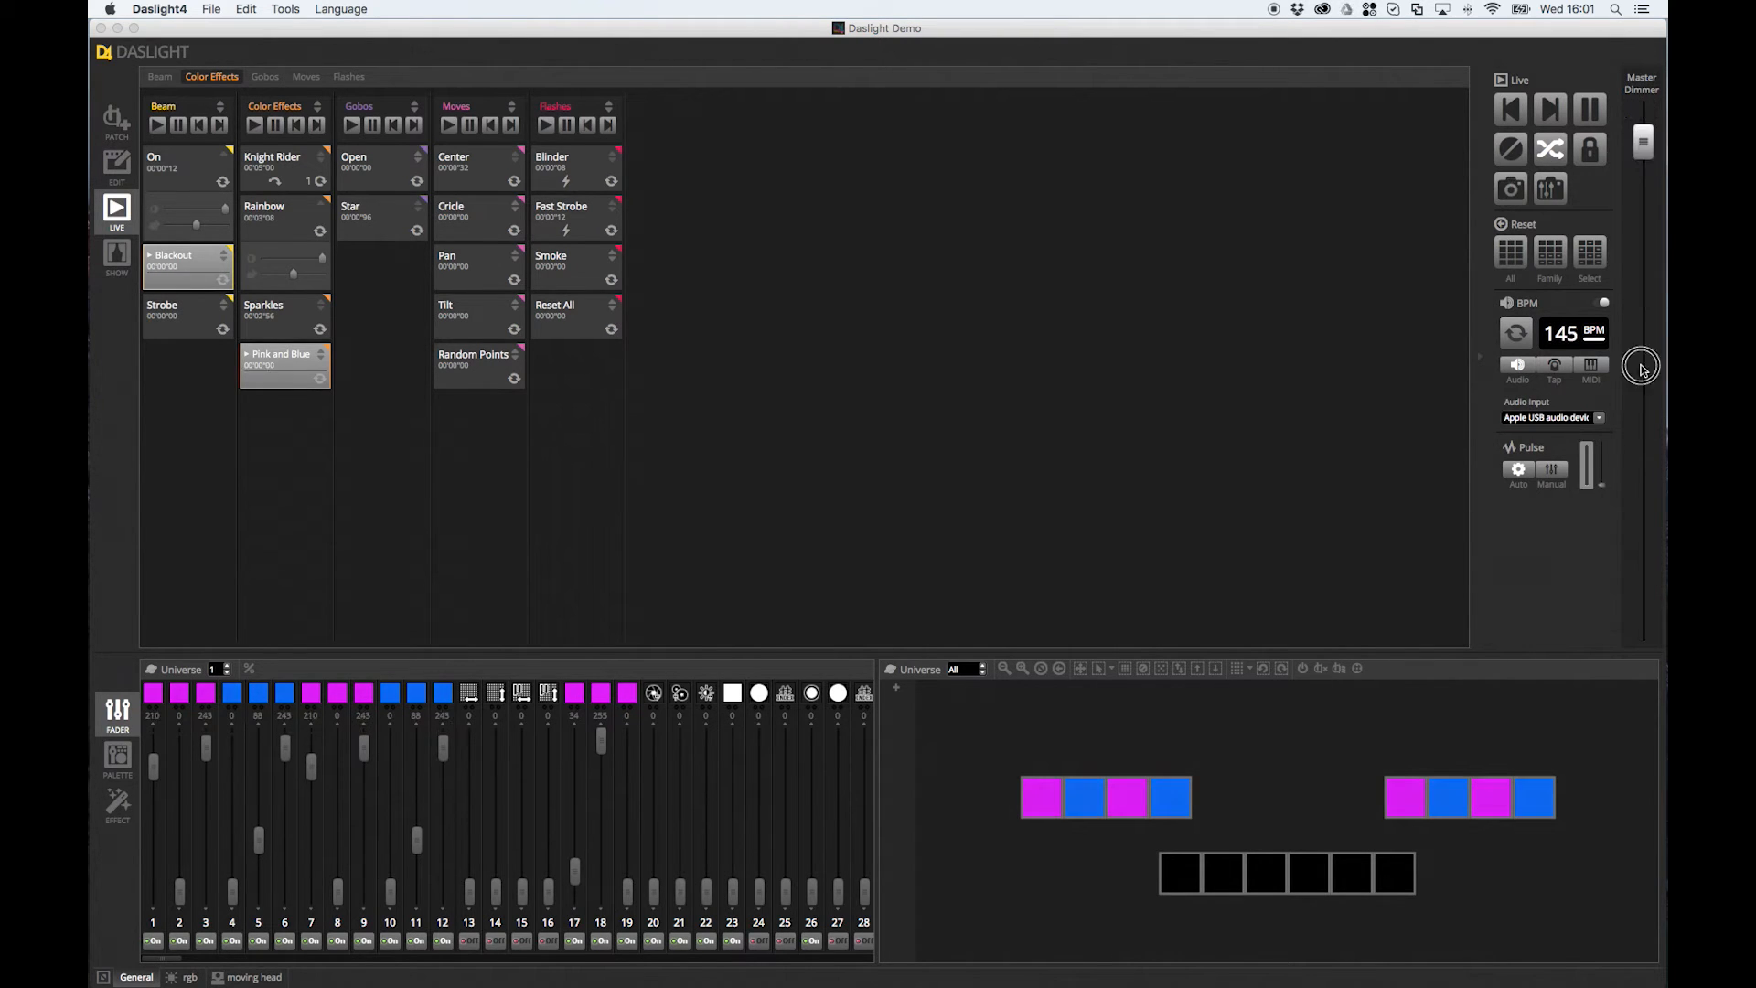
drag(1647, 635, 1652, 89)
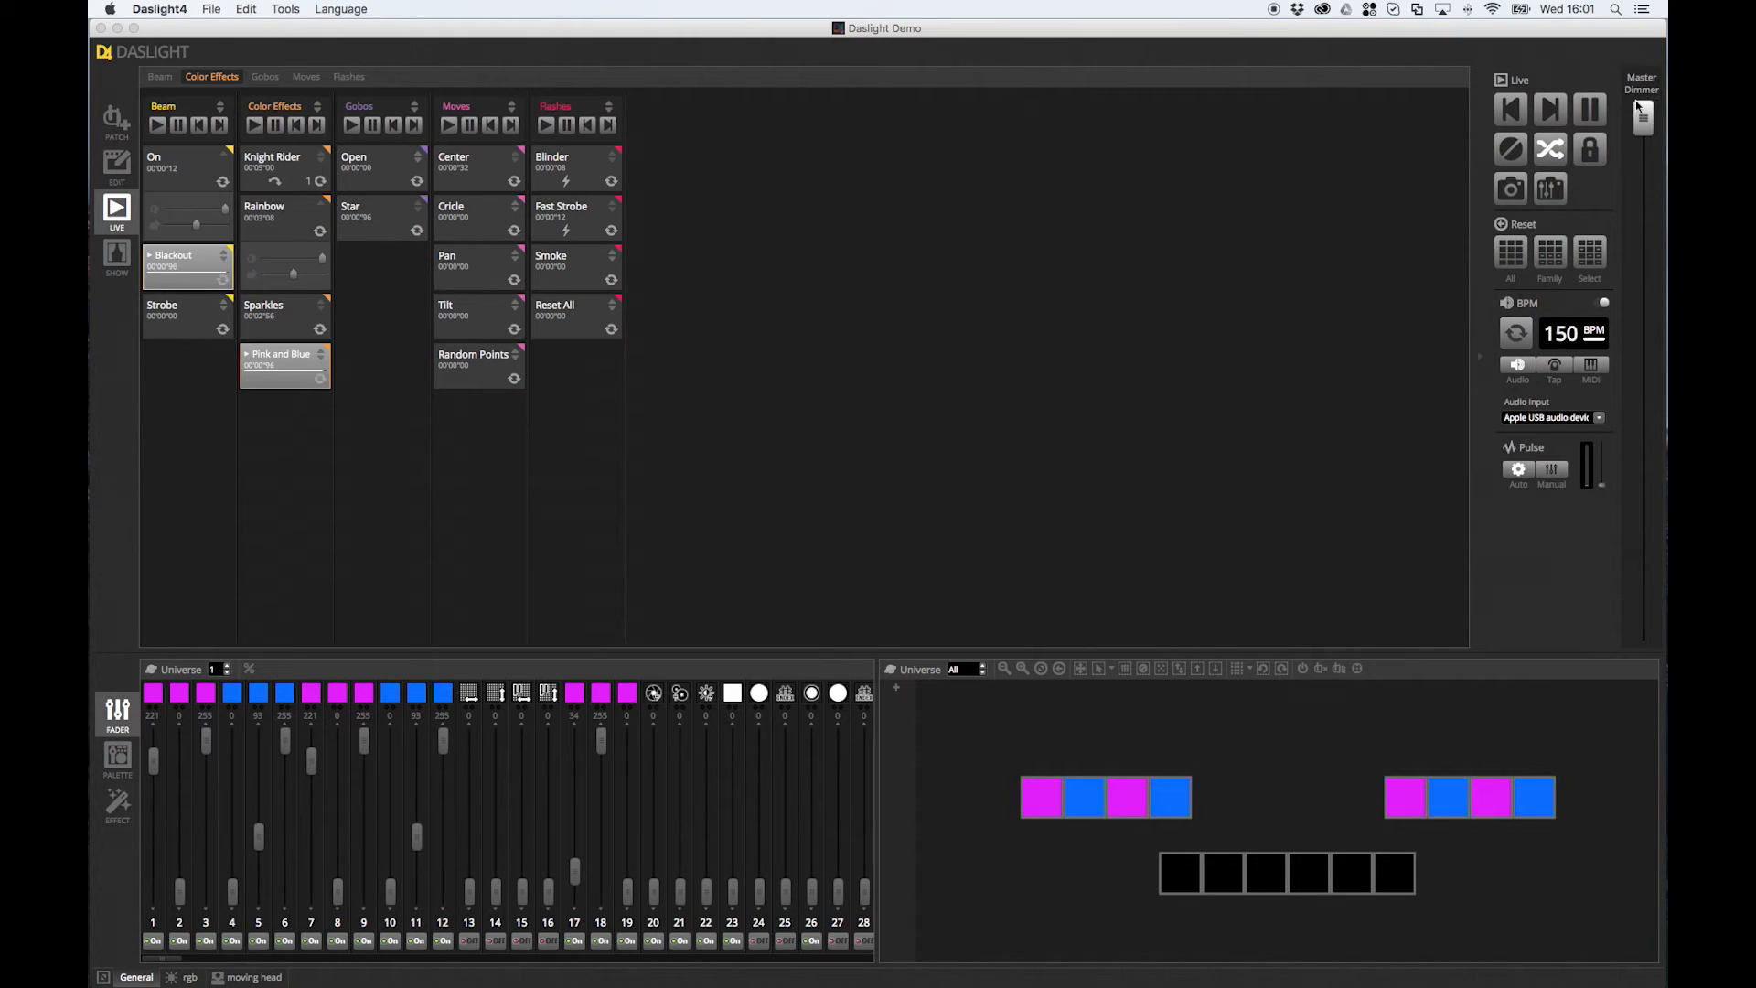
click(1583, 111)
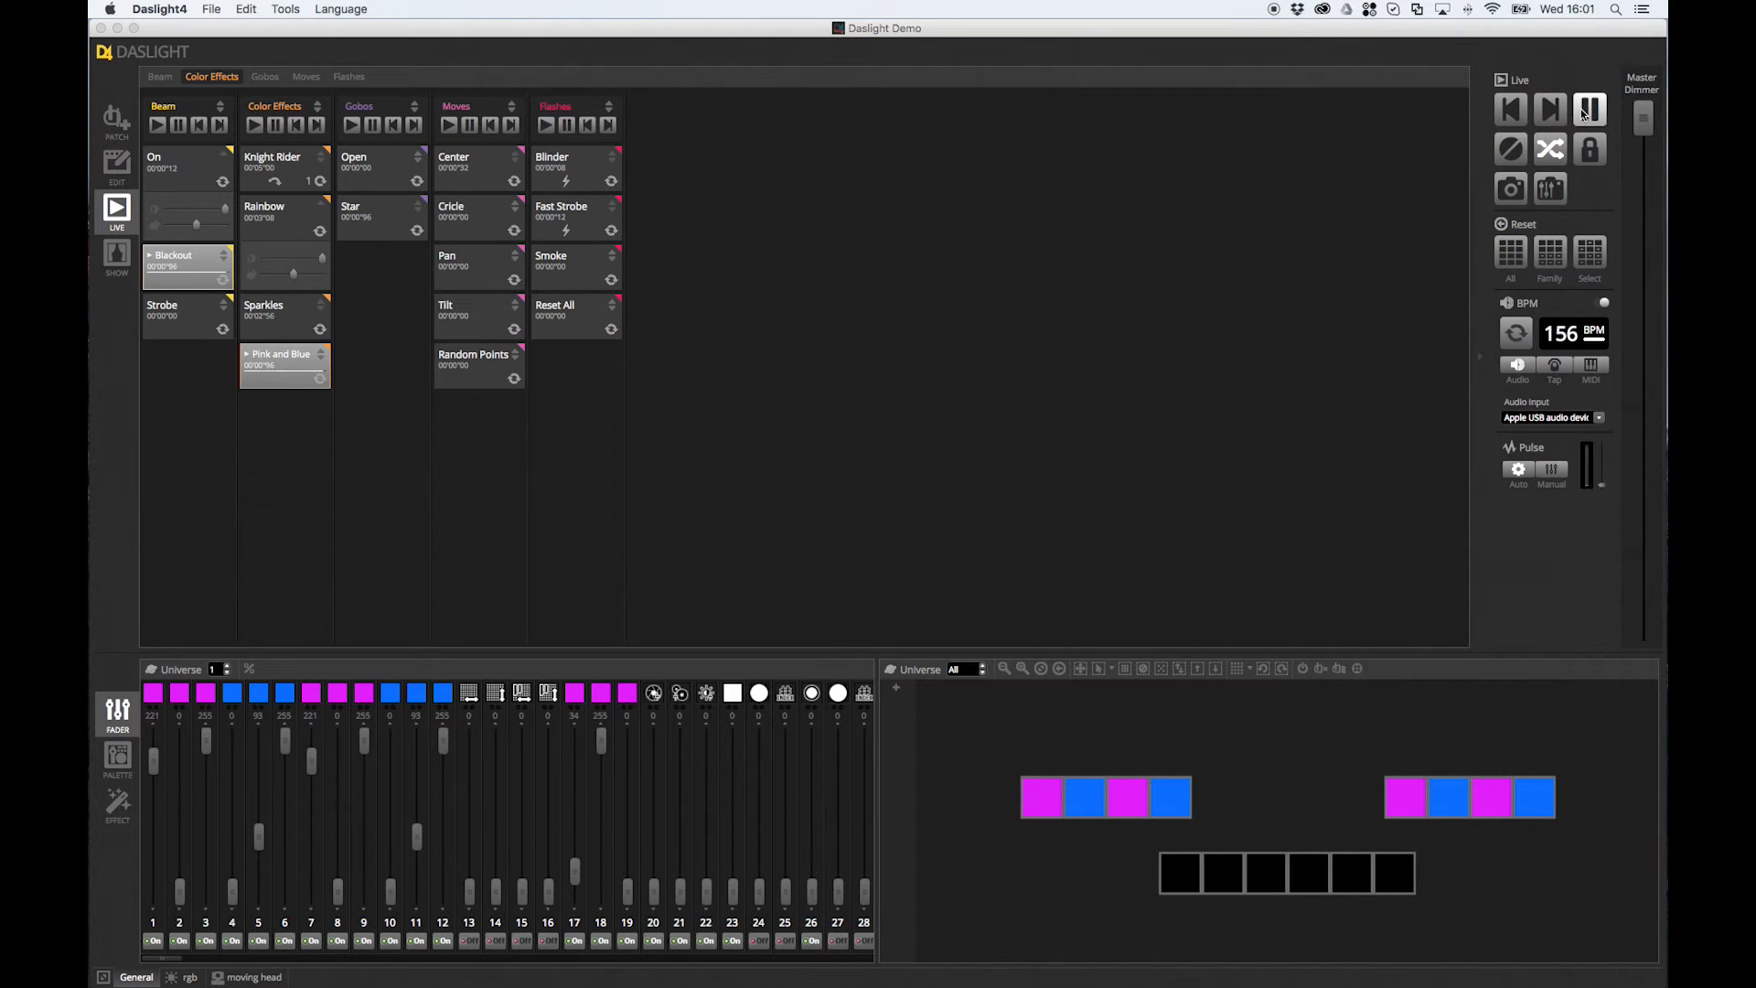
Play the On, Rainbow and Circle scenes together and pause all running scenes at once
click(183, 169)
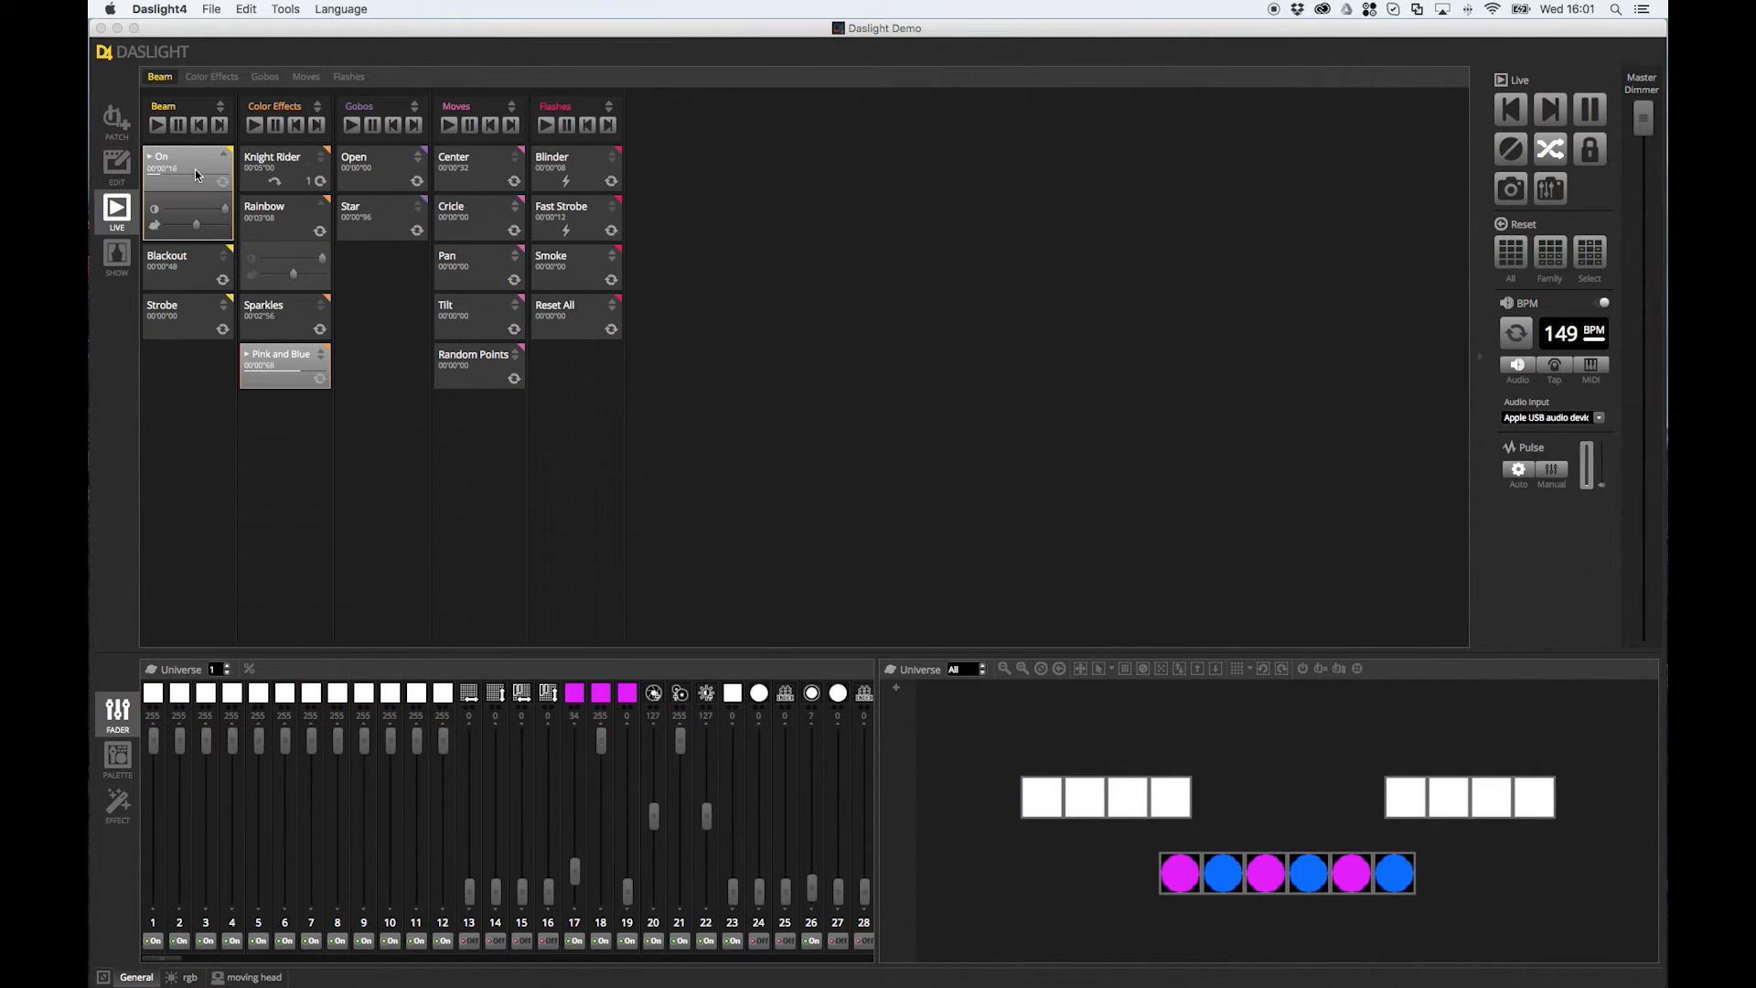
click(305, 233)
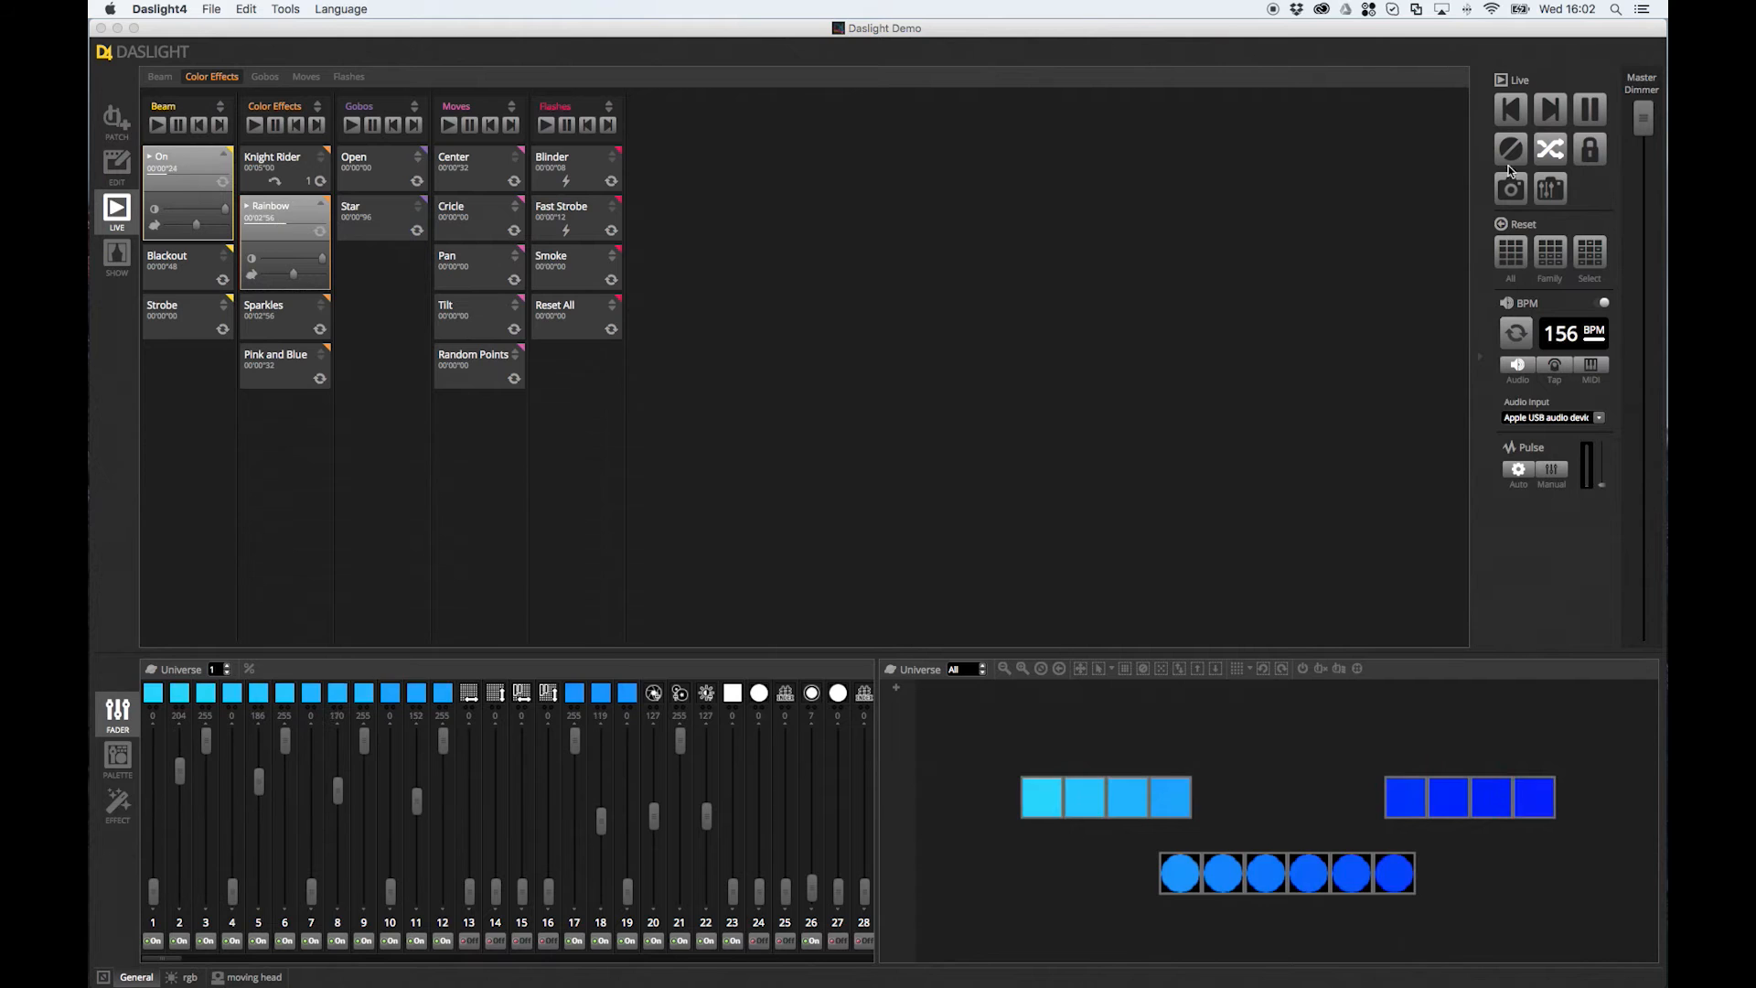
click(473, 223)
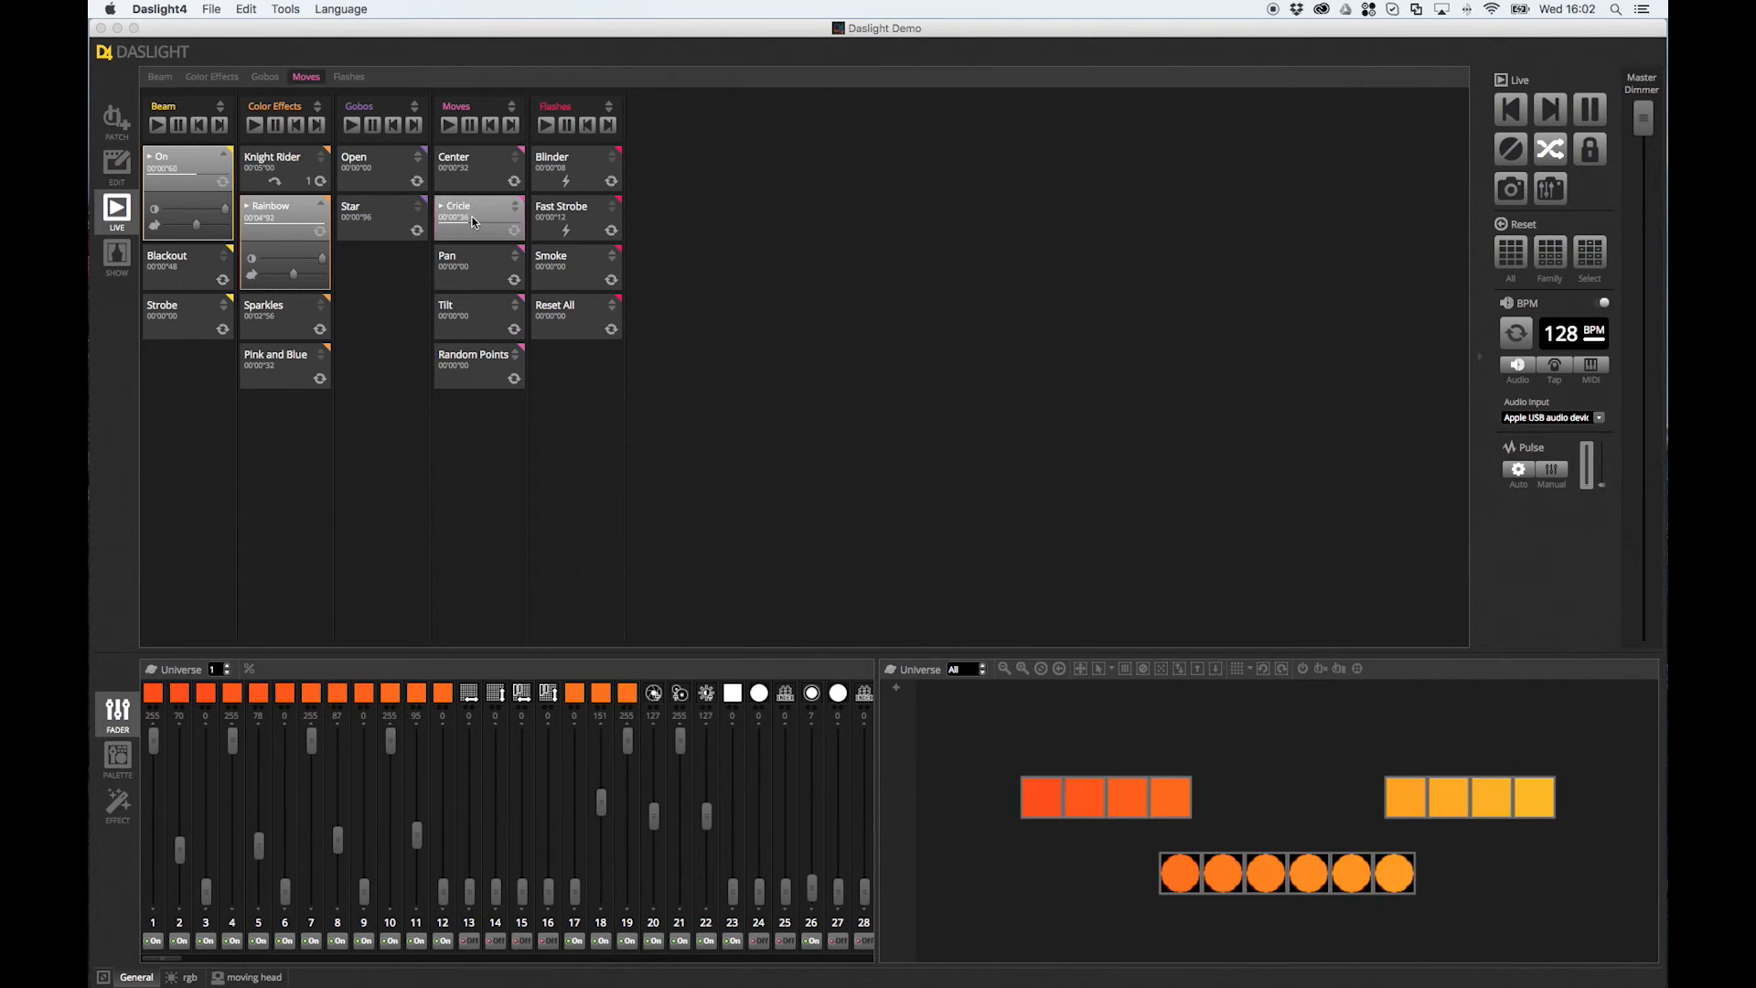
click(1596, 113)
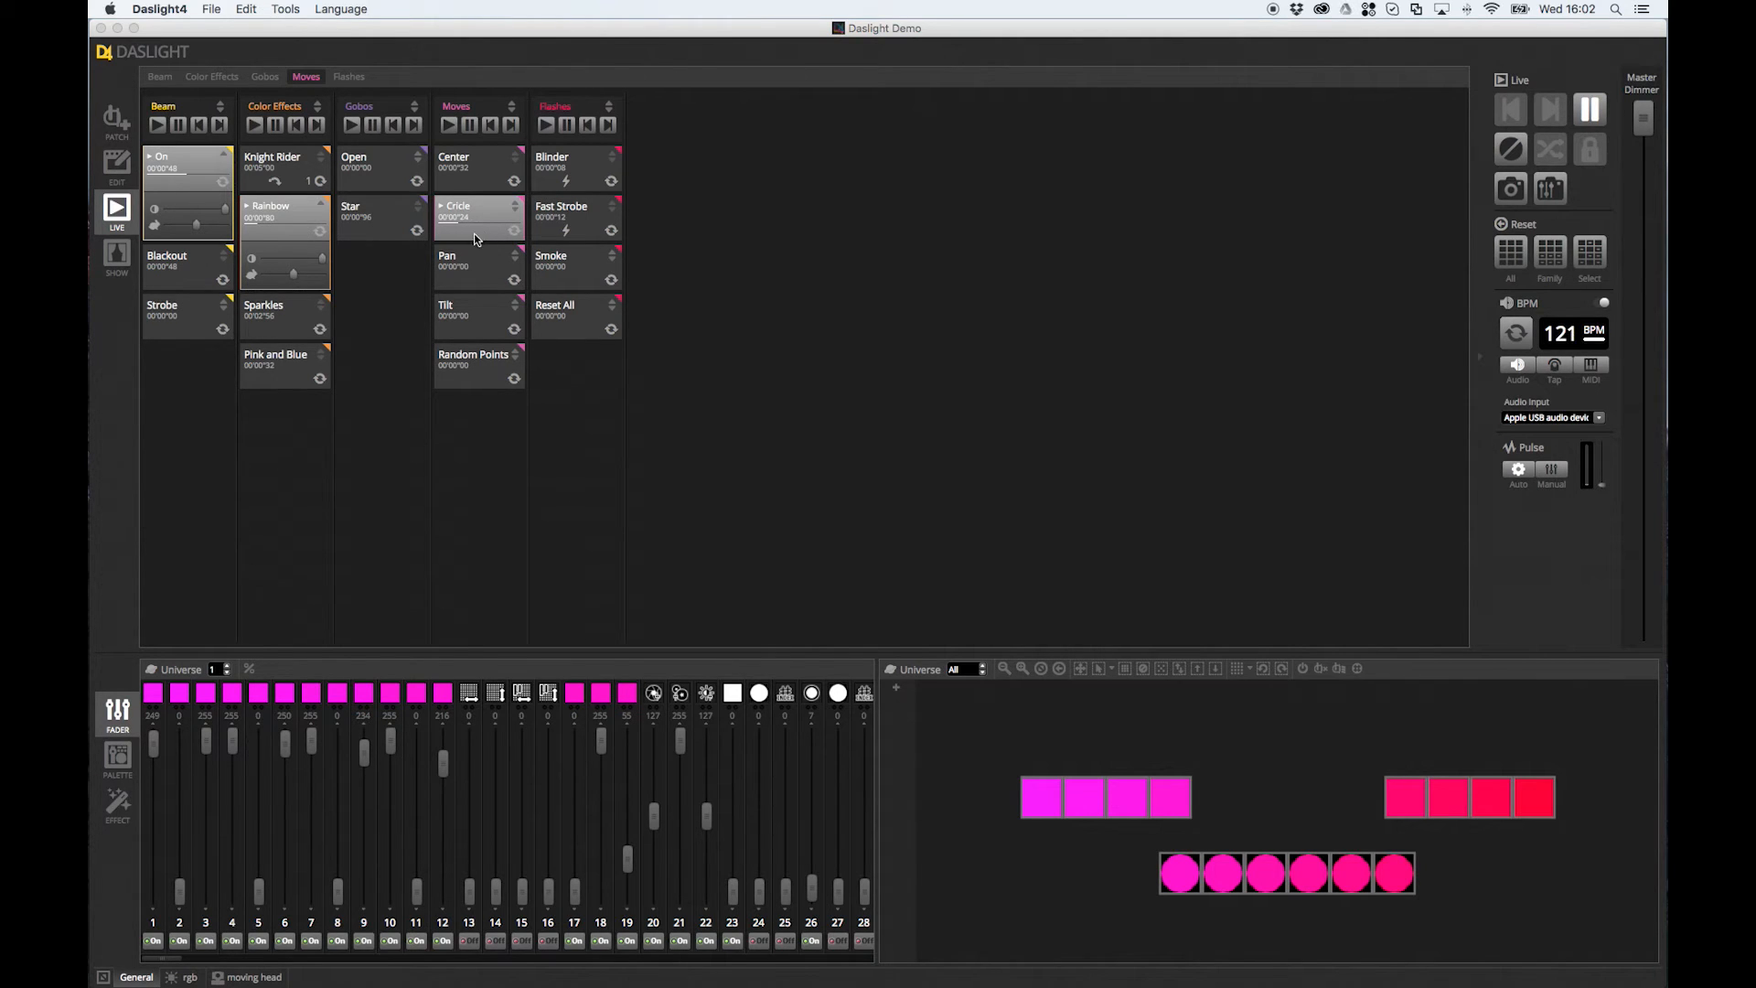
Resume all paused scenes, and black out the whole light output briefly before restoring it
click(1589, 117)
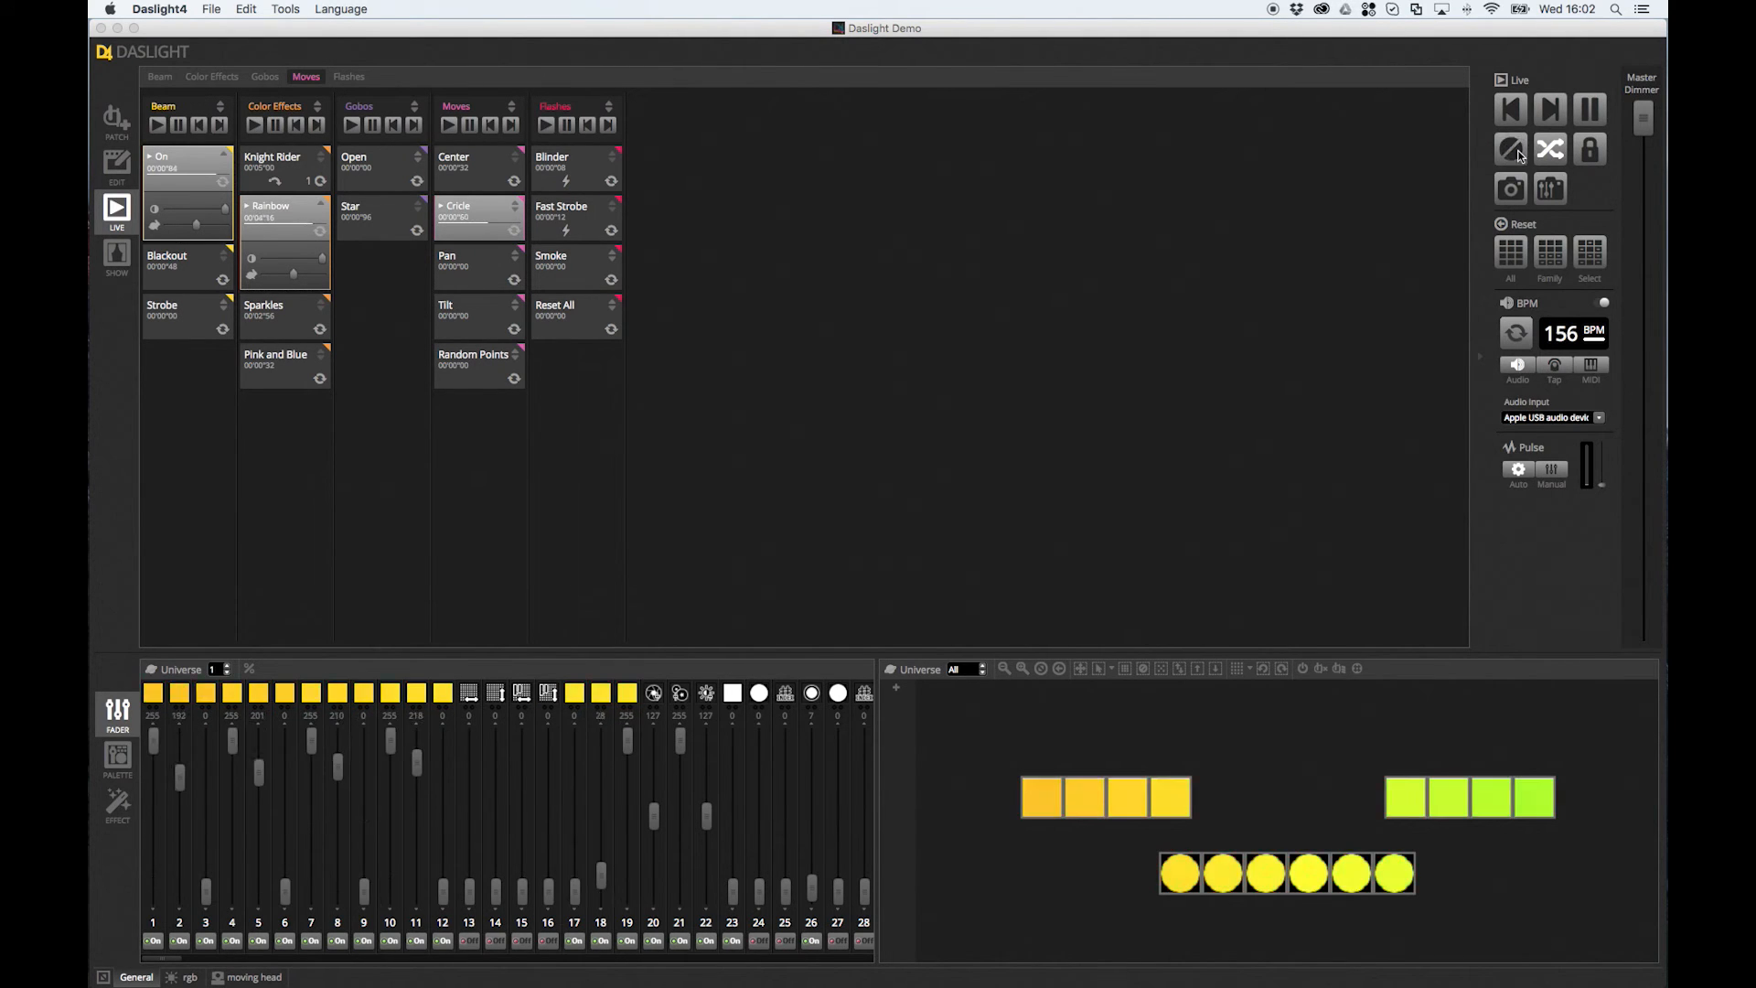
click(1514, 151)
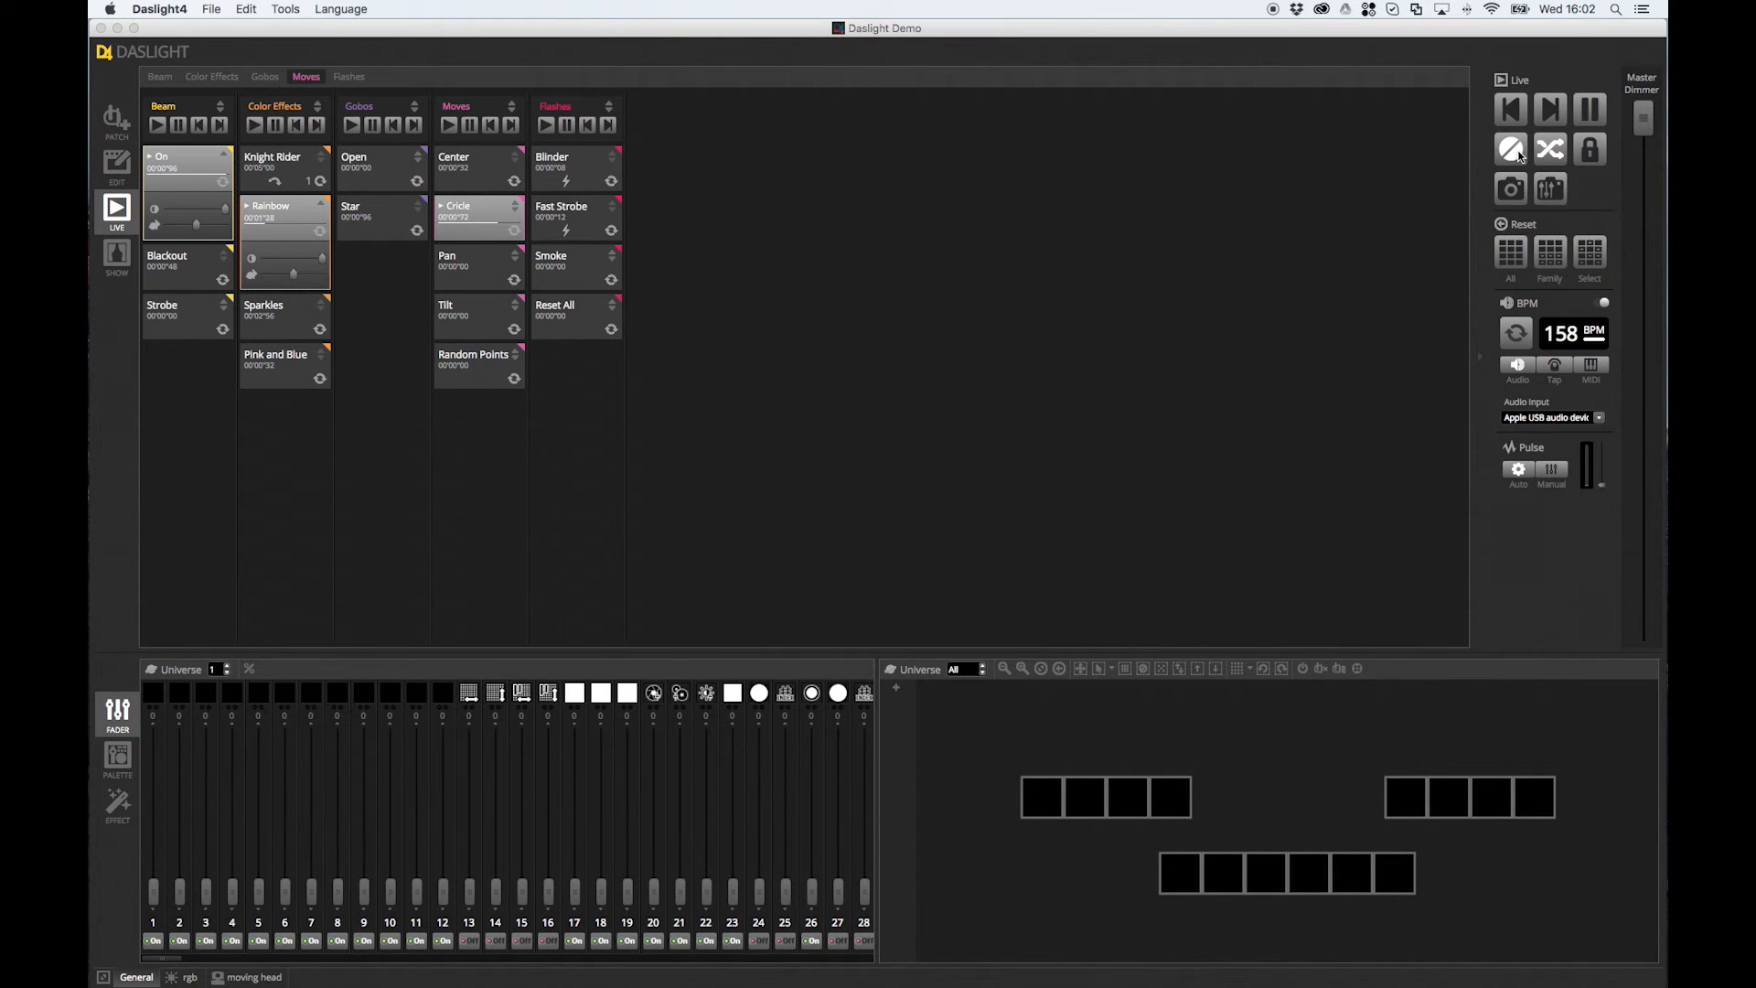
click(1519, 154)
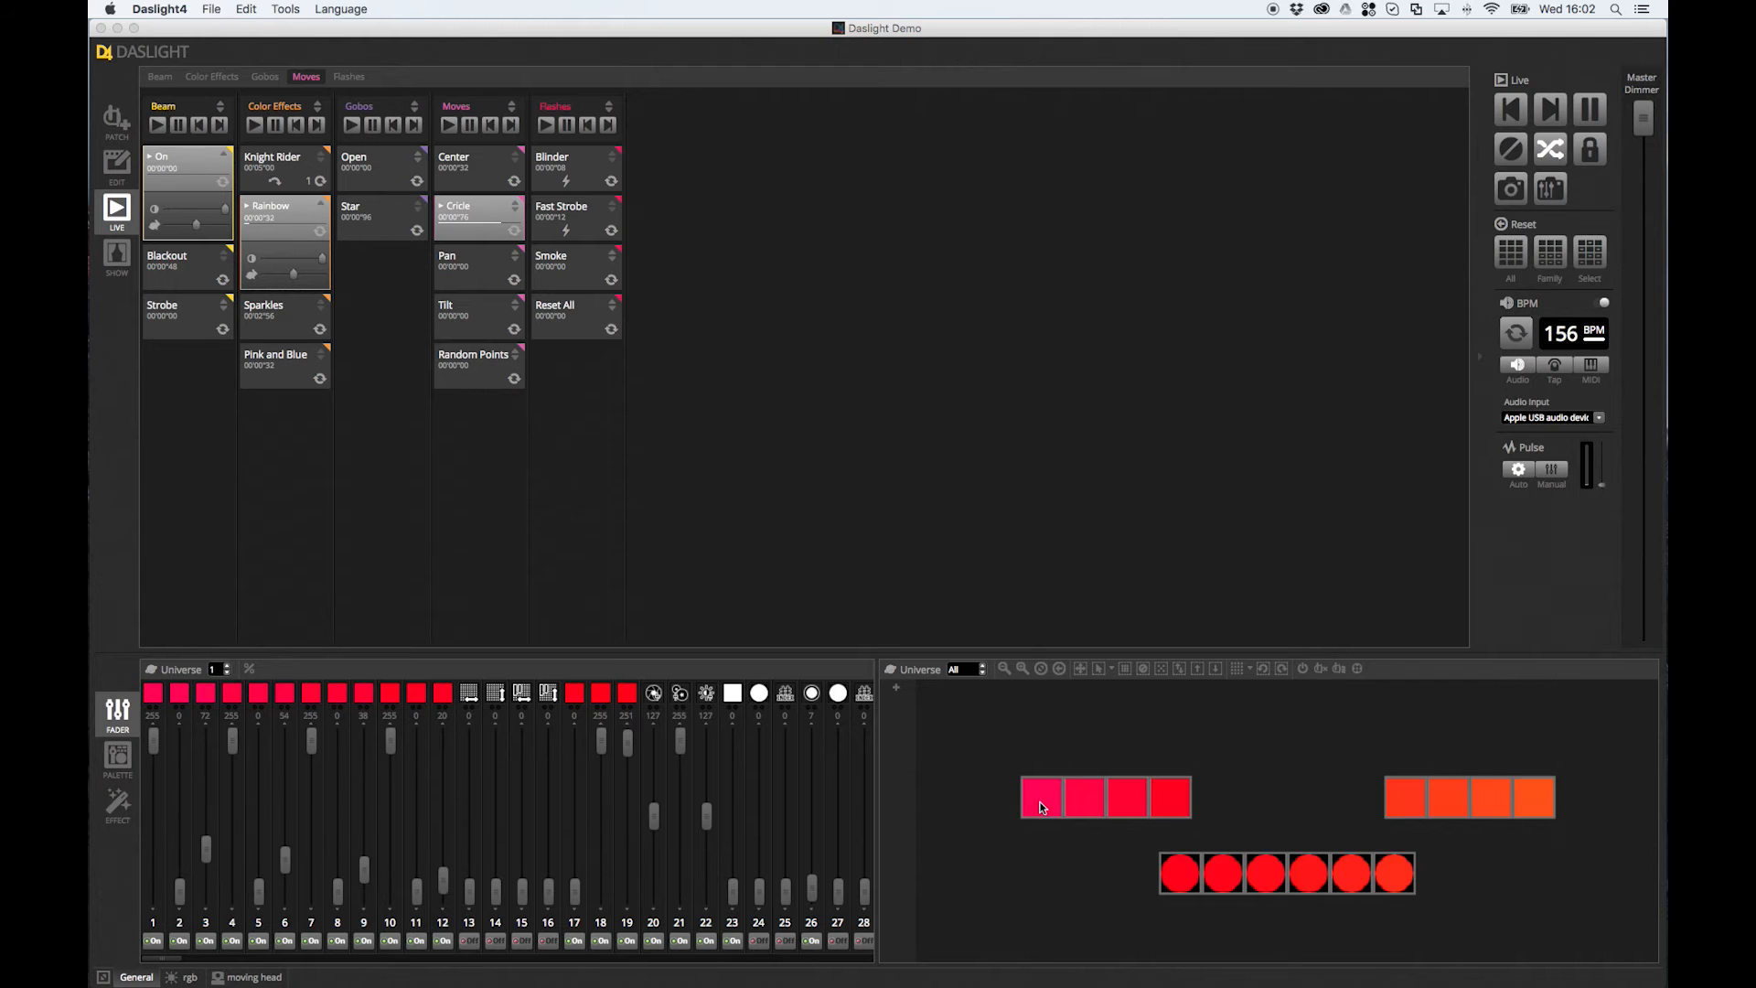
Lock the global Live controls and unlock them again
click(1557, 157)
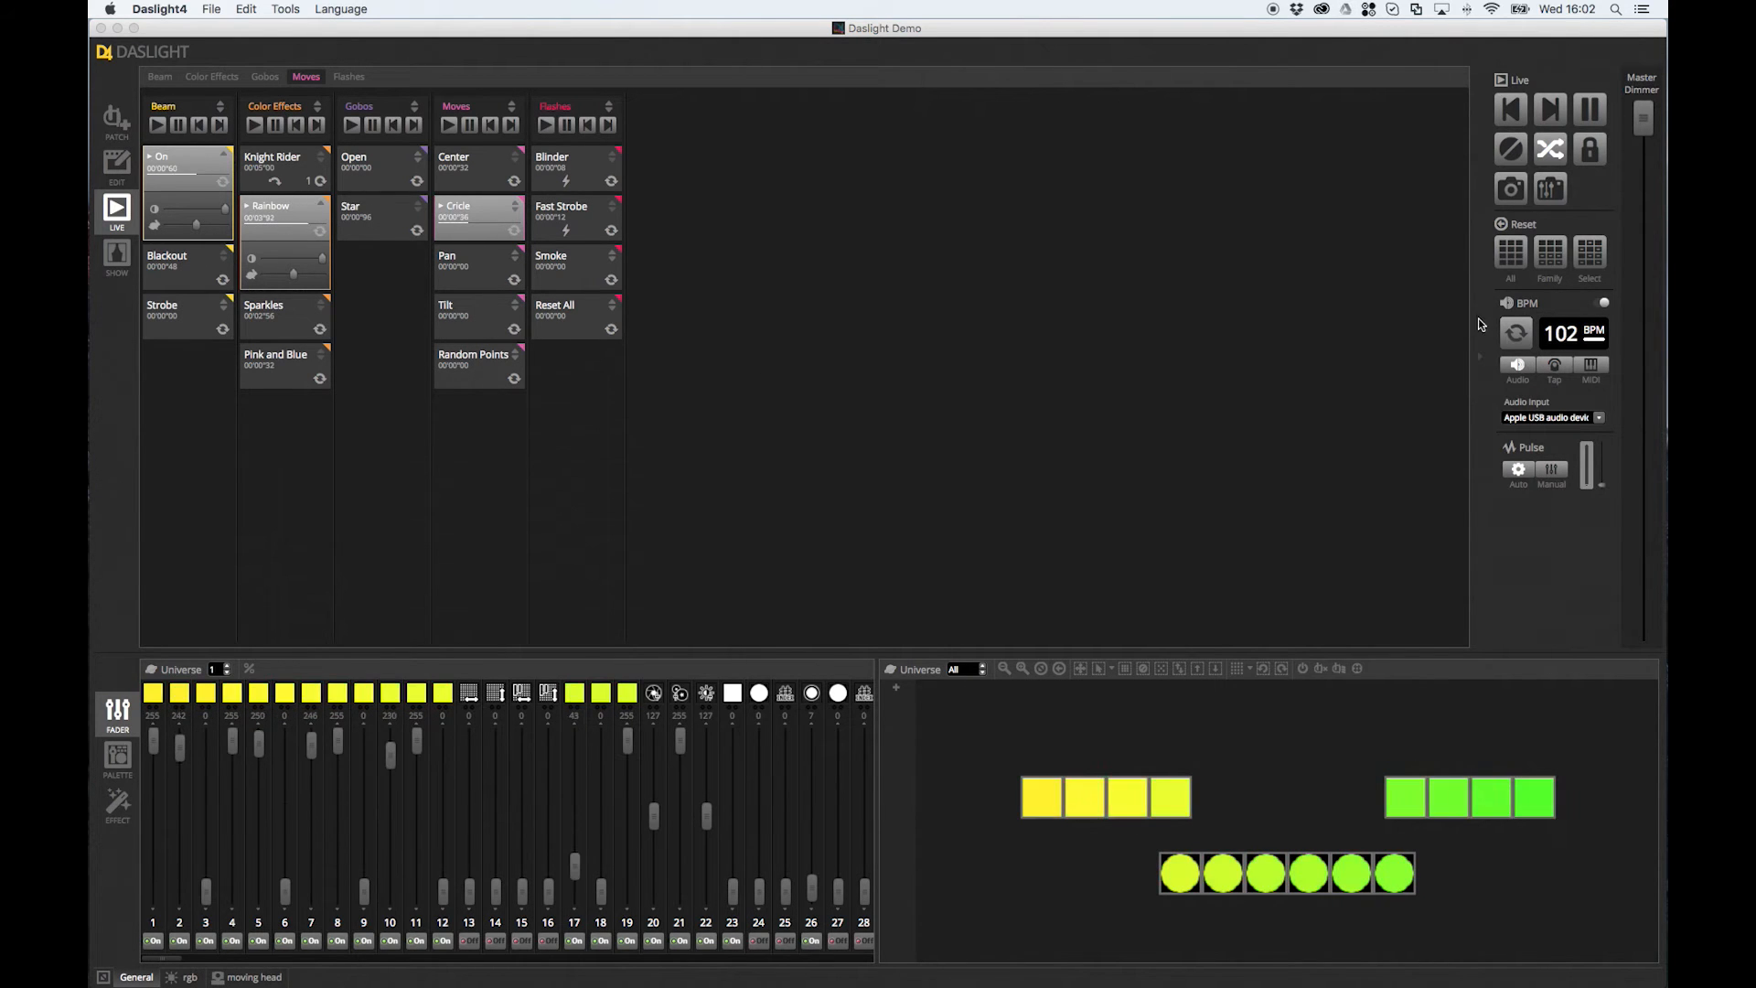
click(1590, 155)
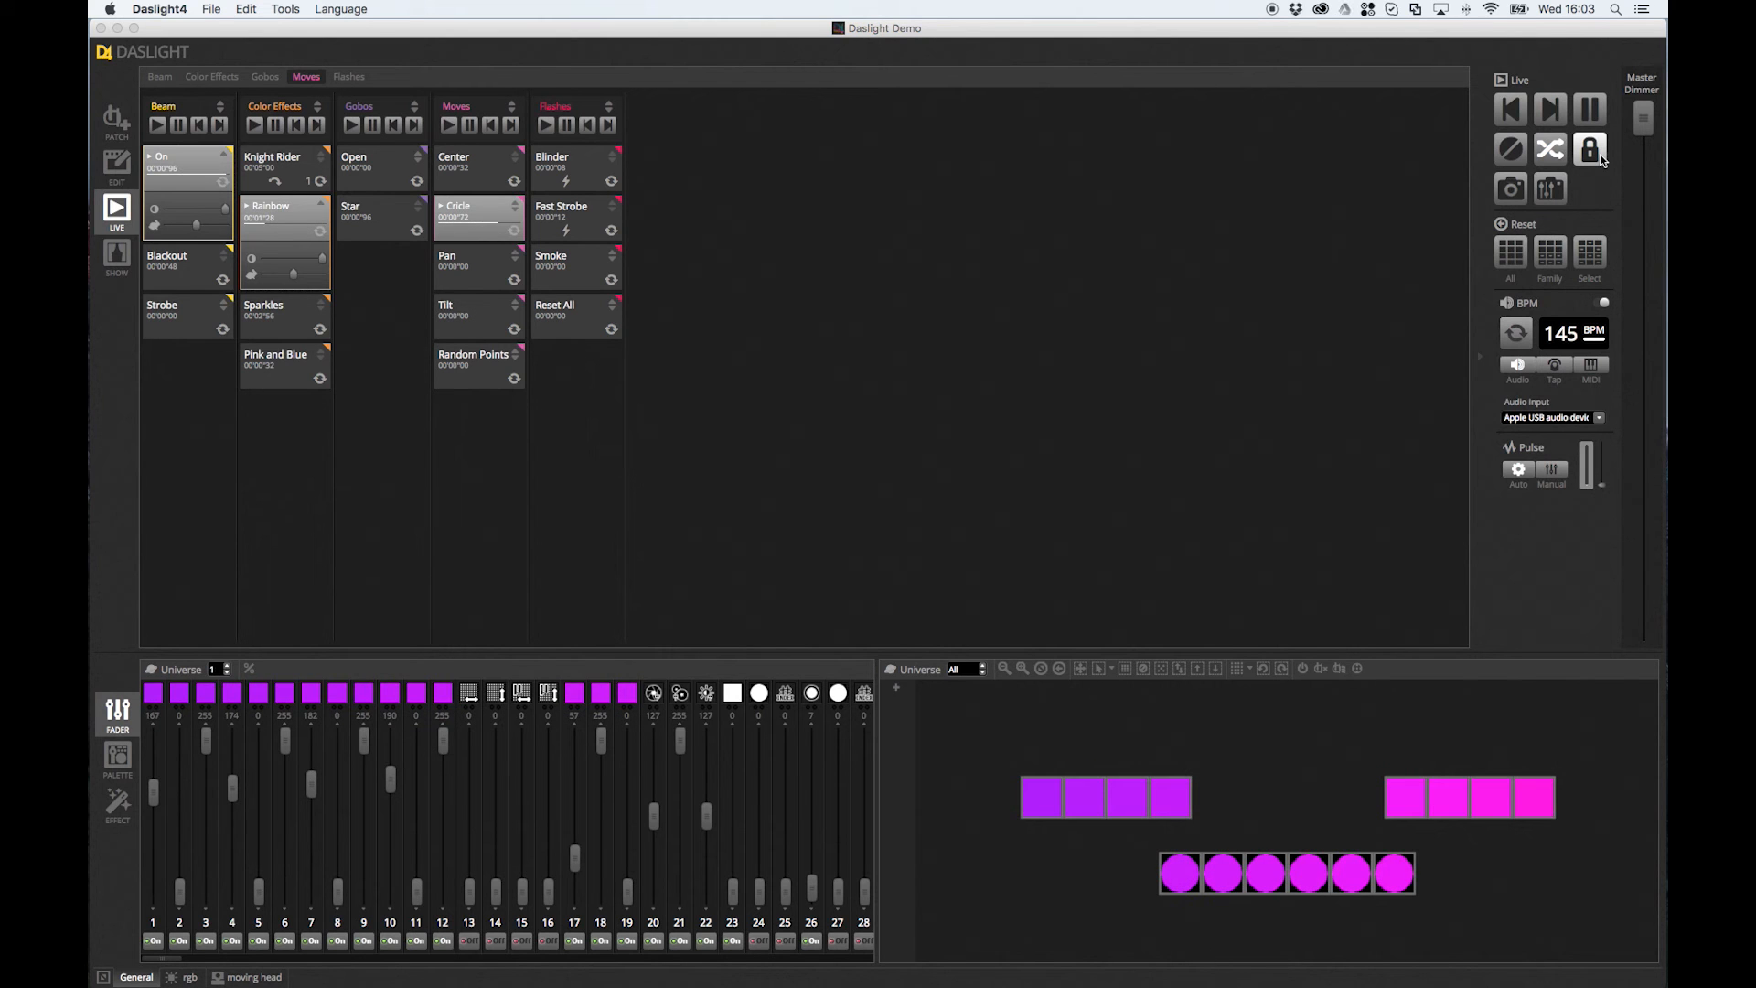
click(1589, 154)
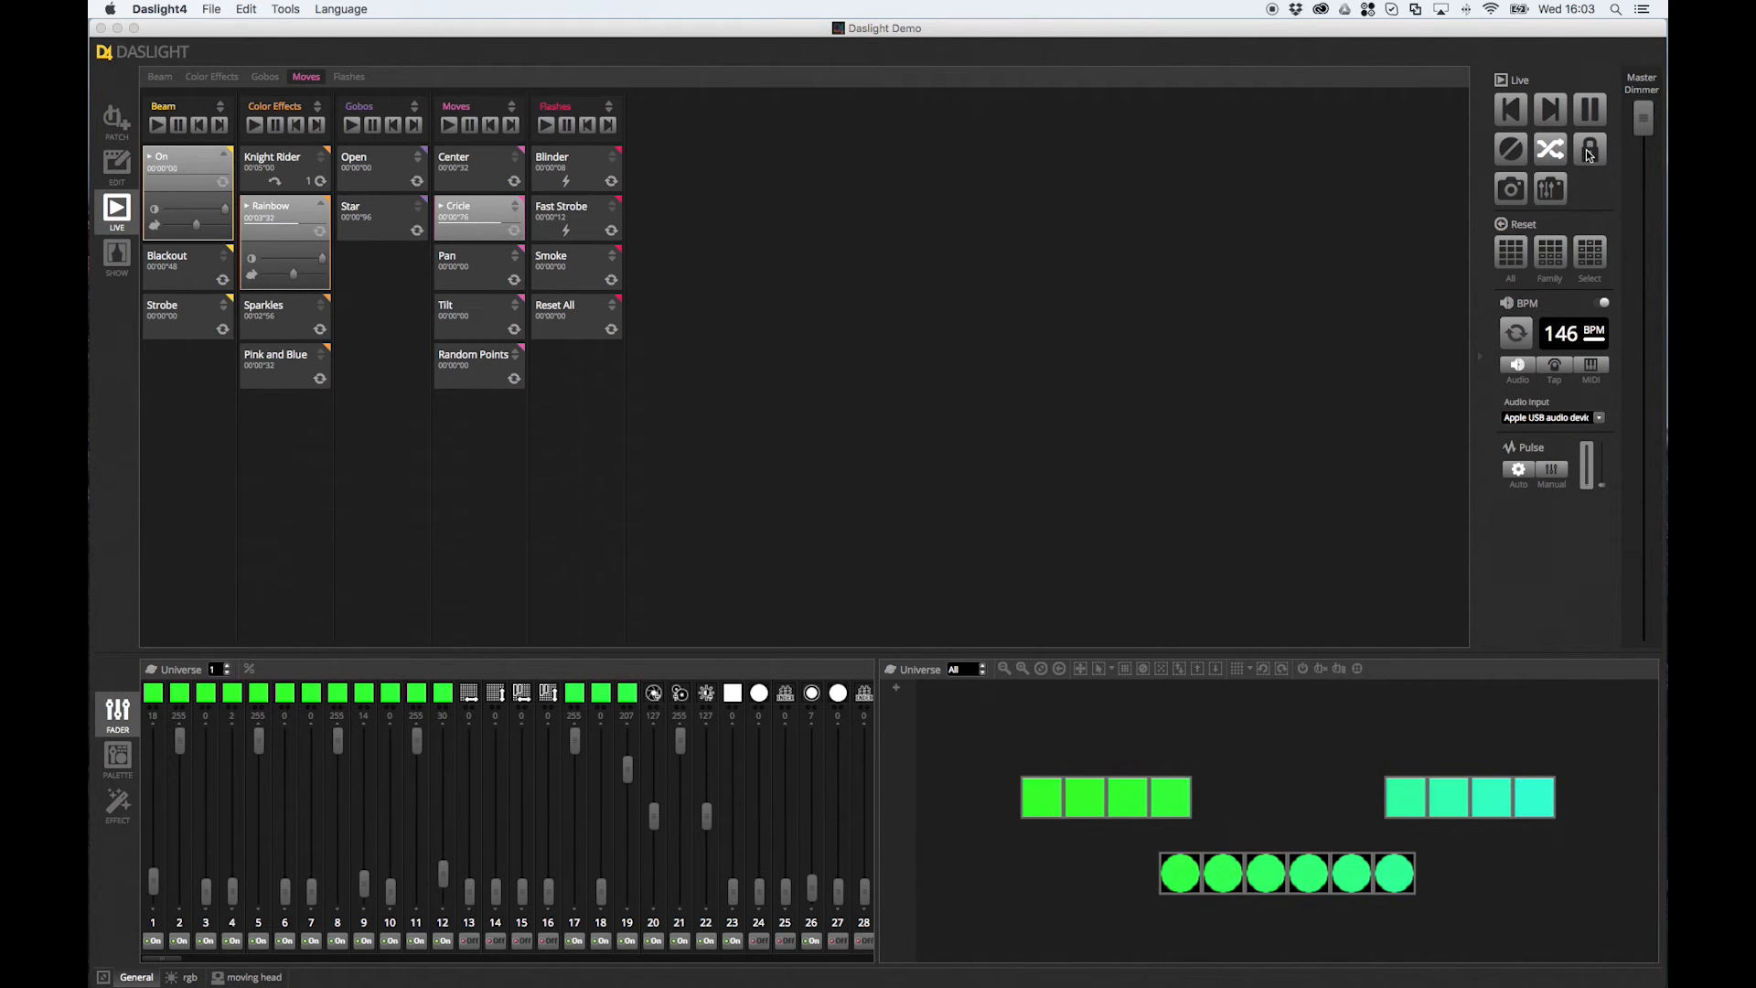
click(1588, 153)
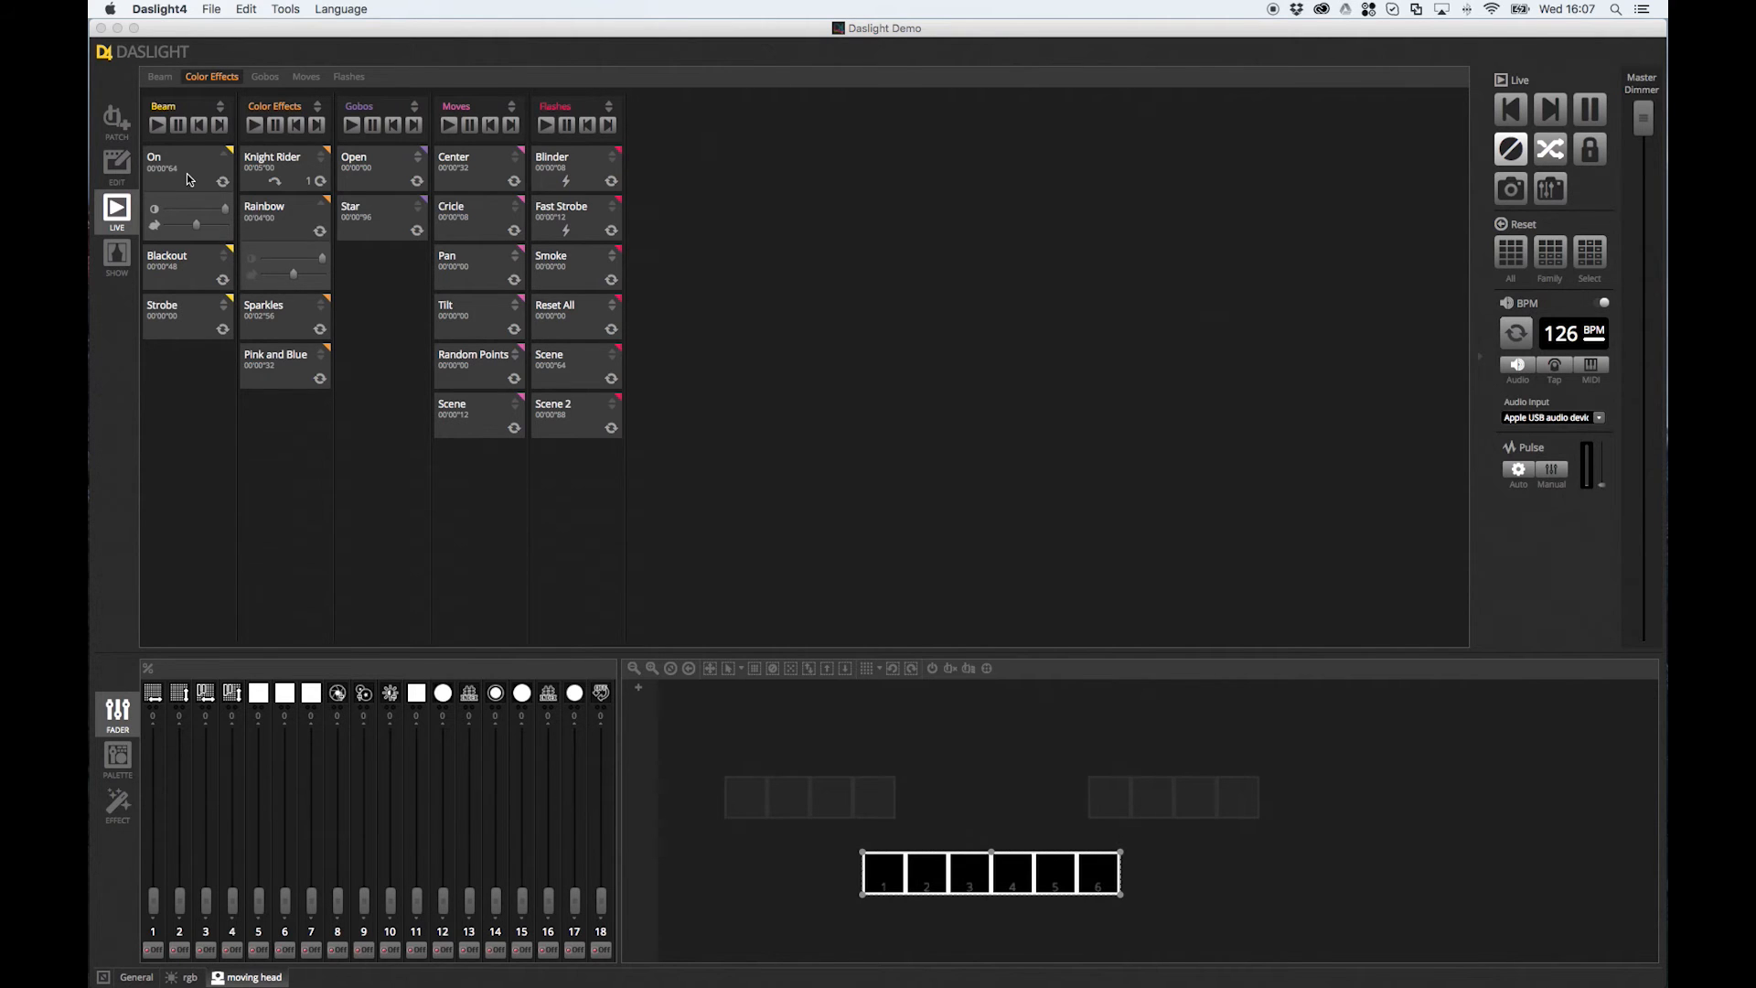
Play the On beam scene together with the Rainbow color effect
click(189, 179)
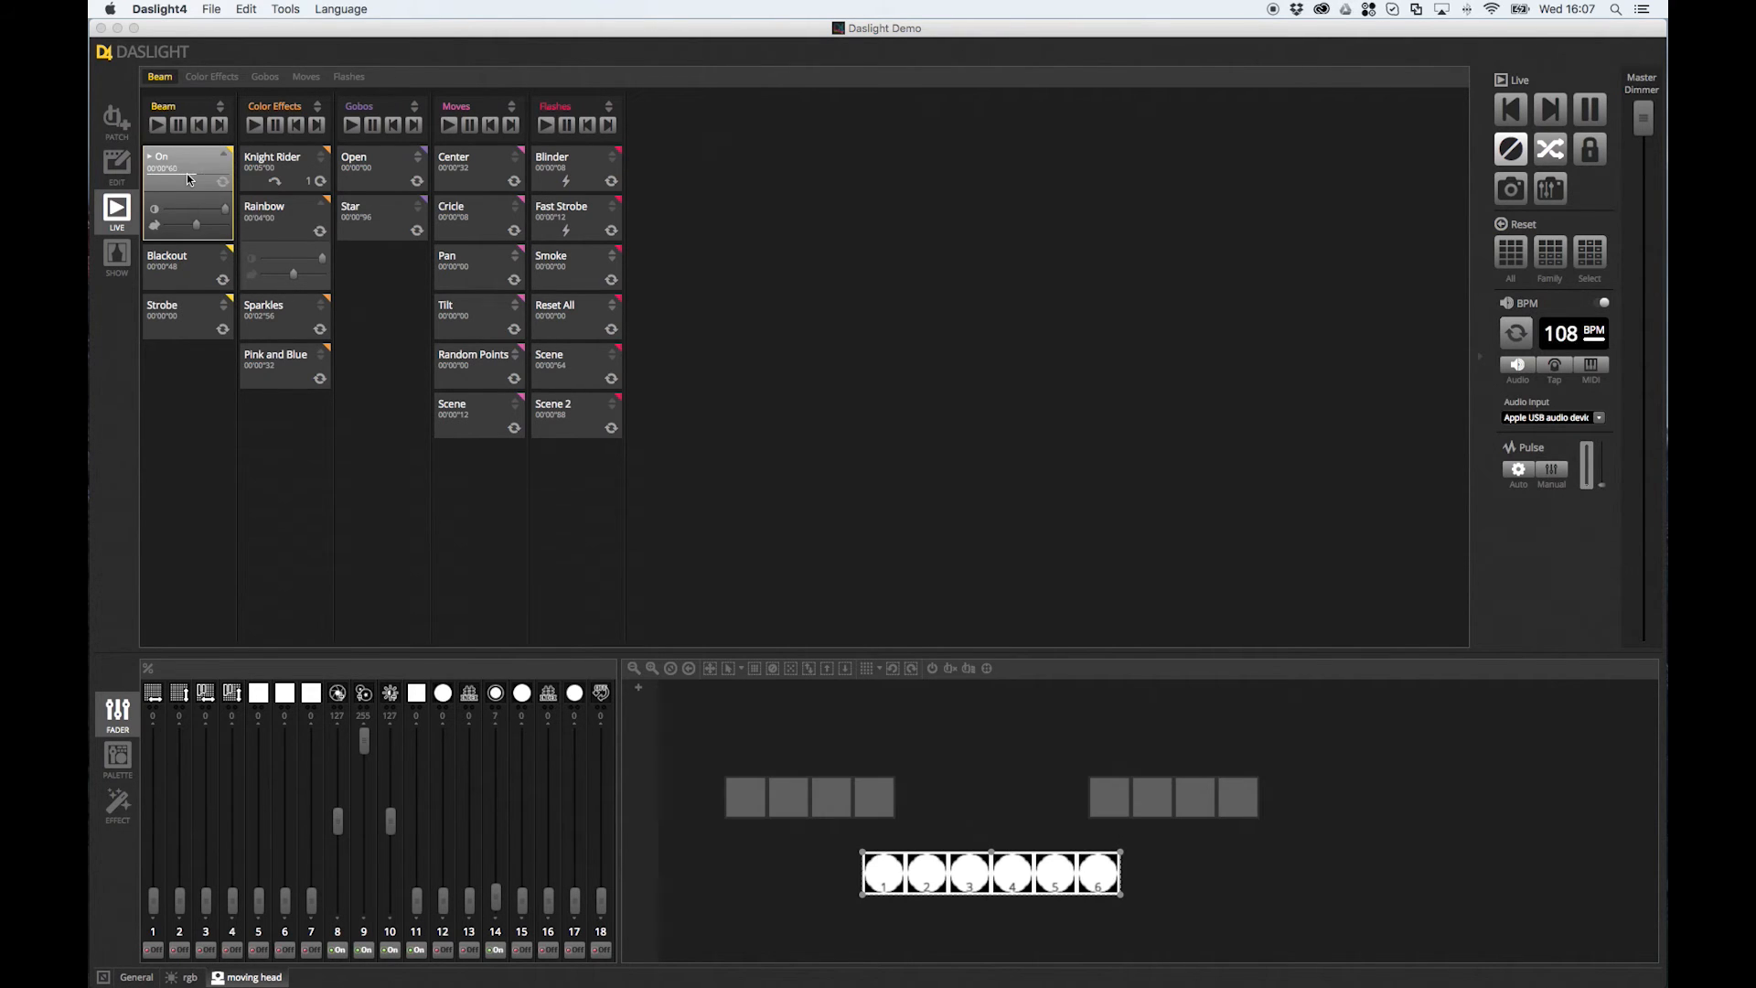
click(274, 218)
click(274, 219)
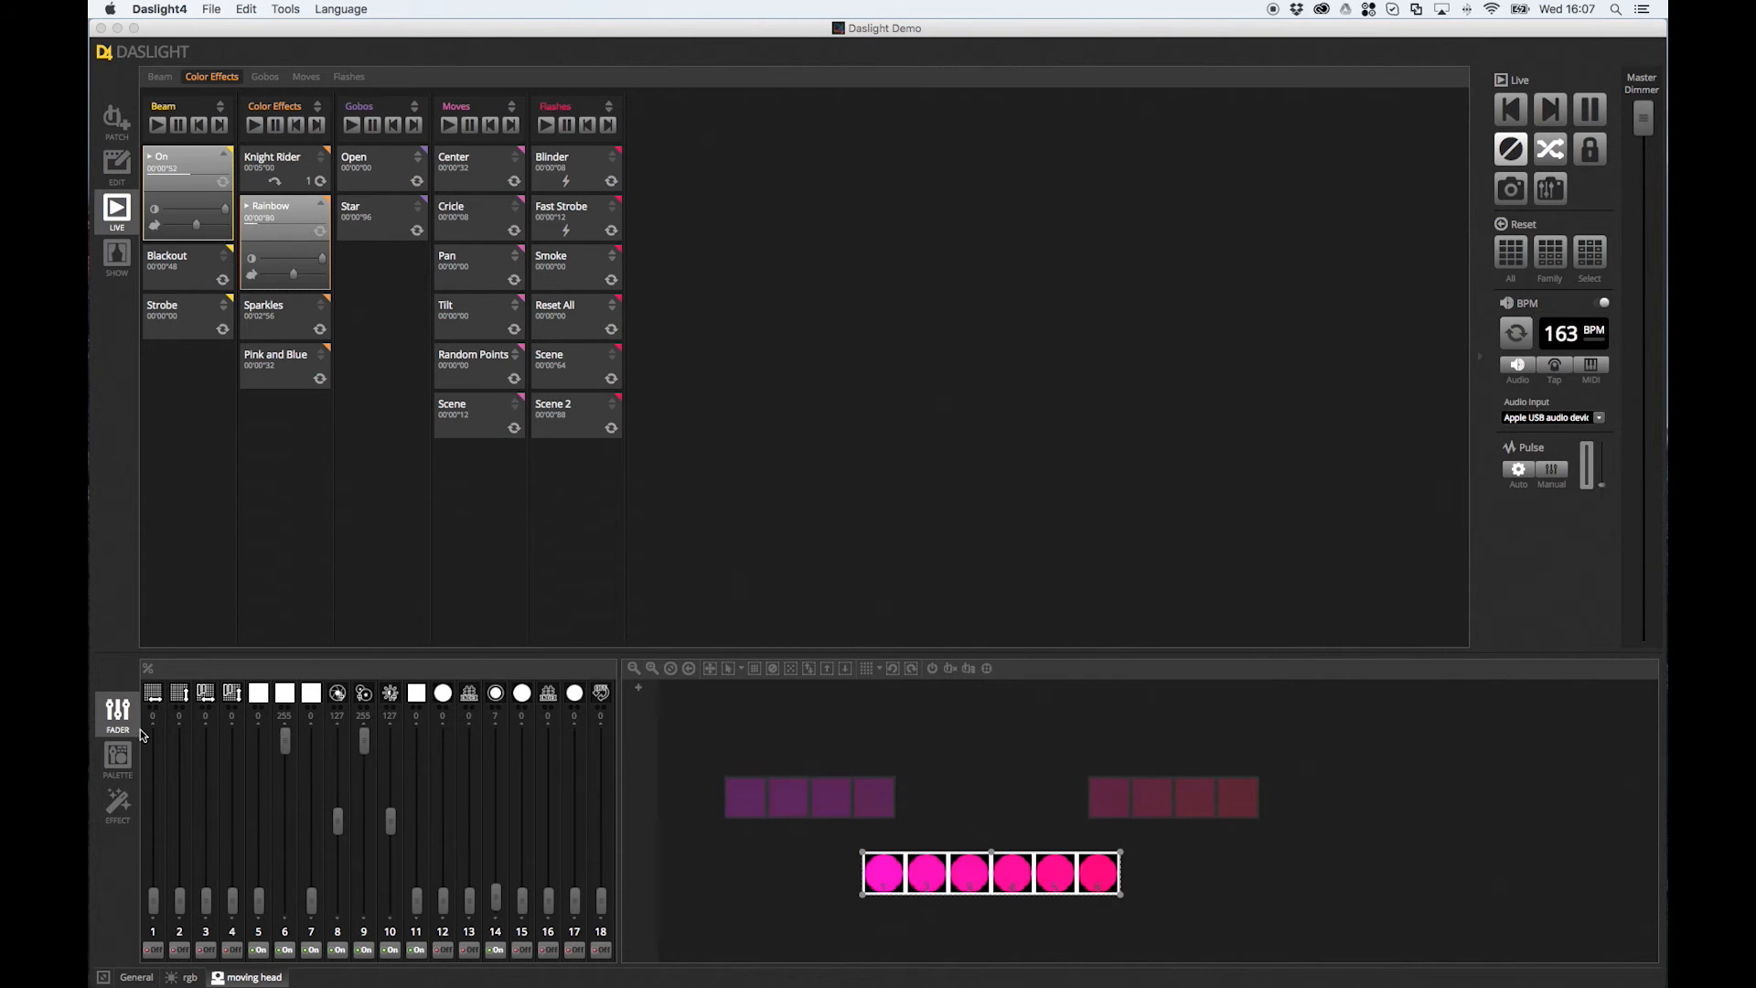
Override the moving heads' Gobo channel with the bar gobo, switch the override from LTP to HTP, and release it
click(118, 757)
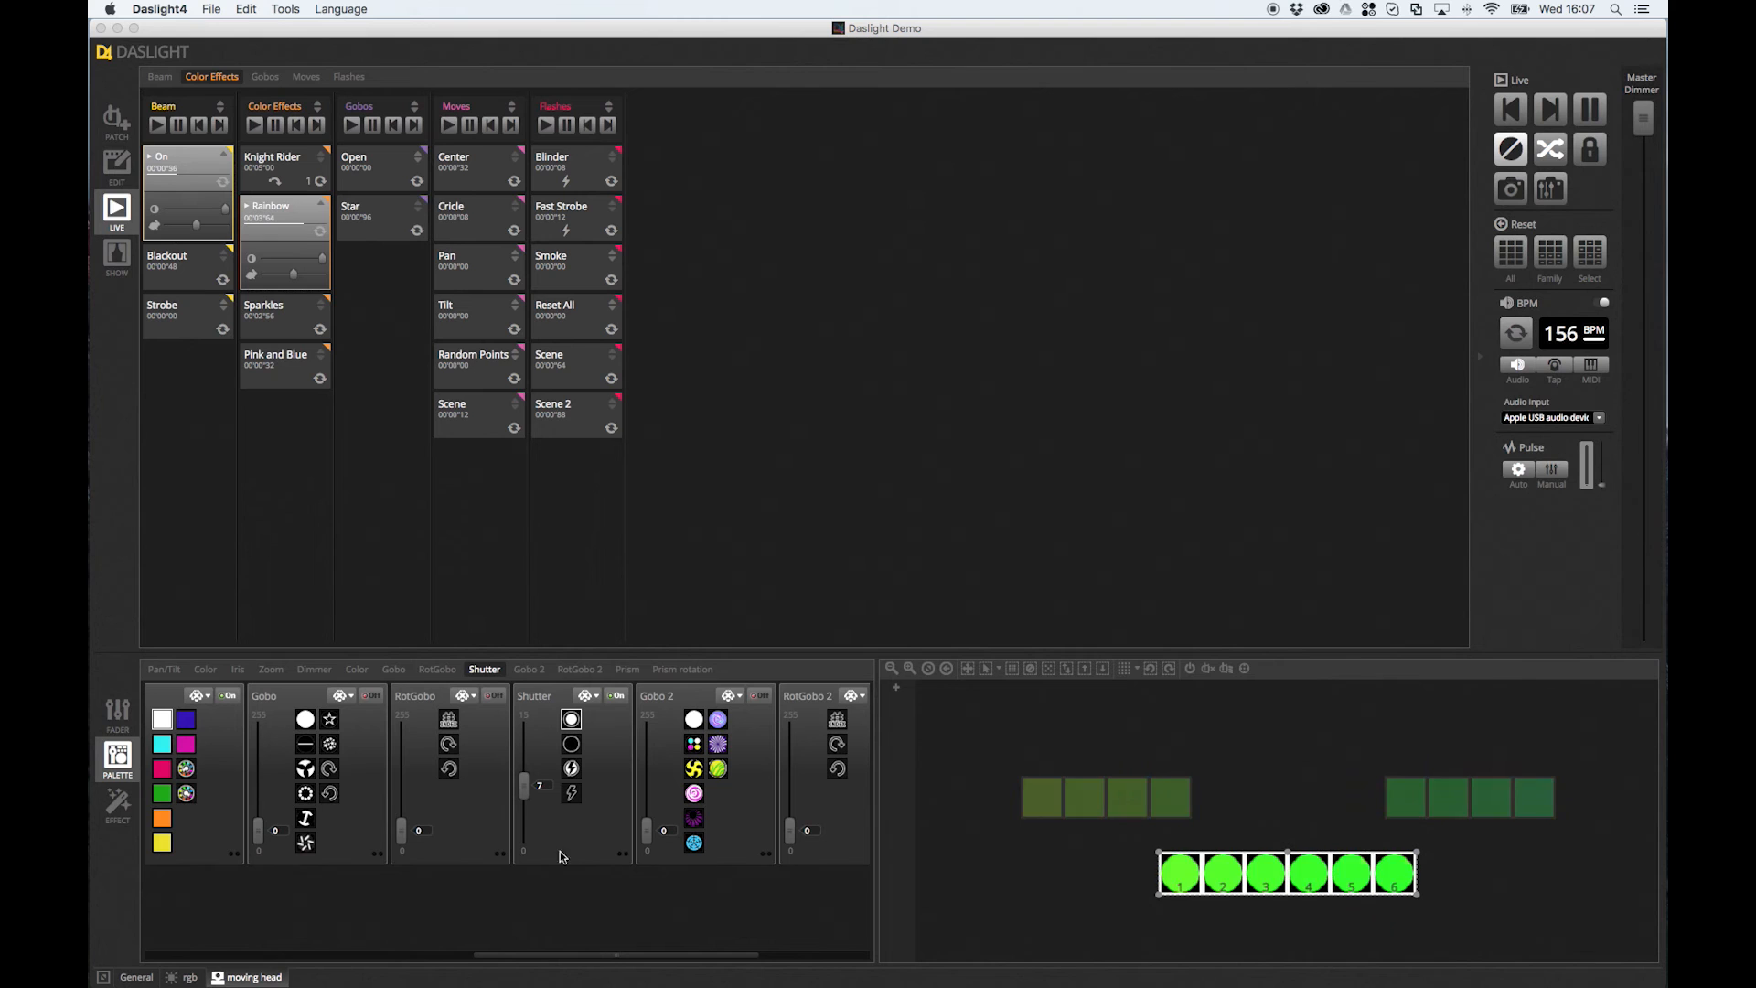
click(307, 747)
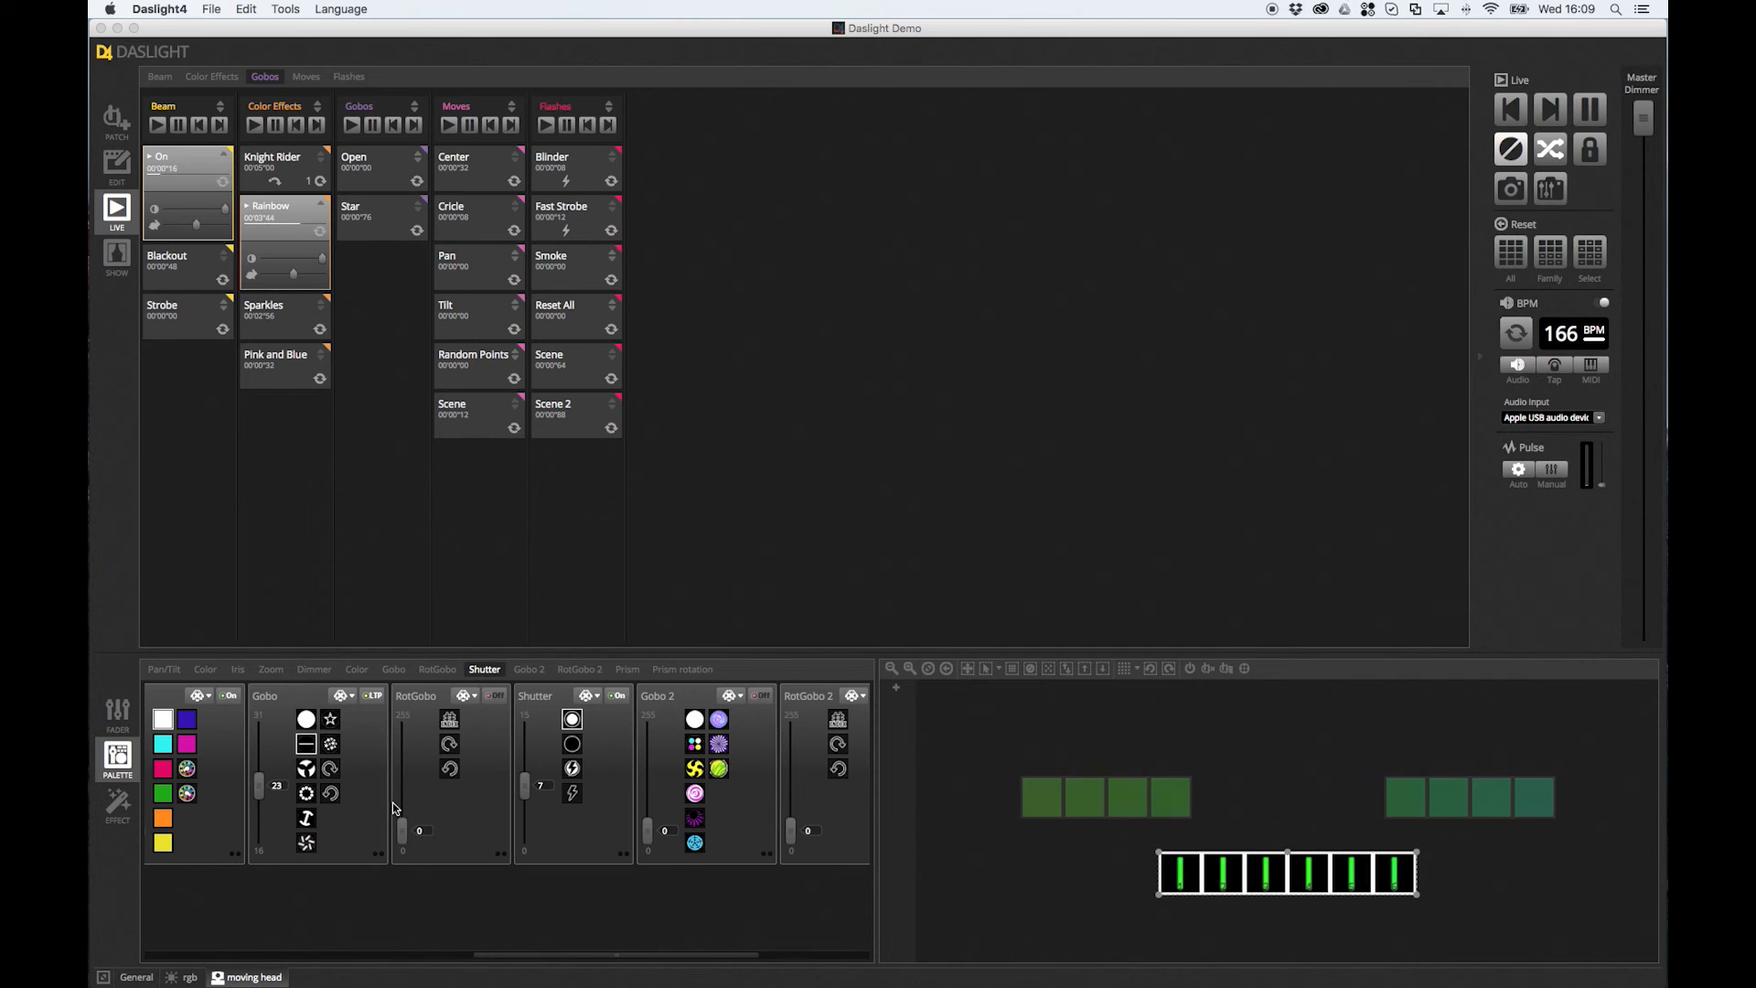
click(371, 696)
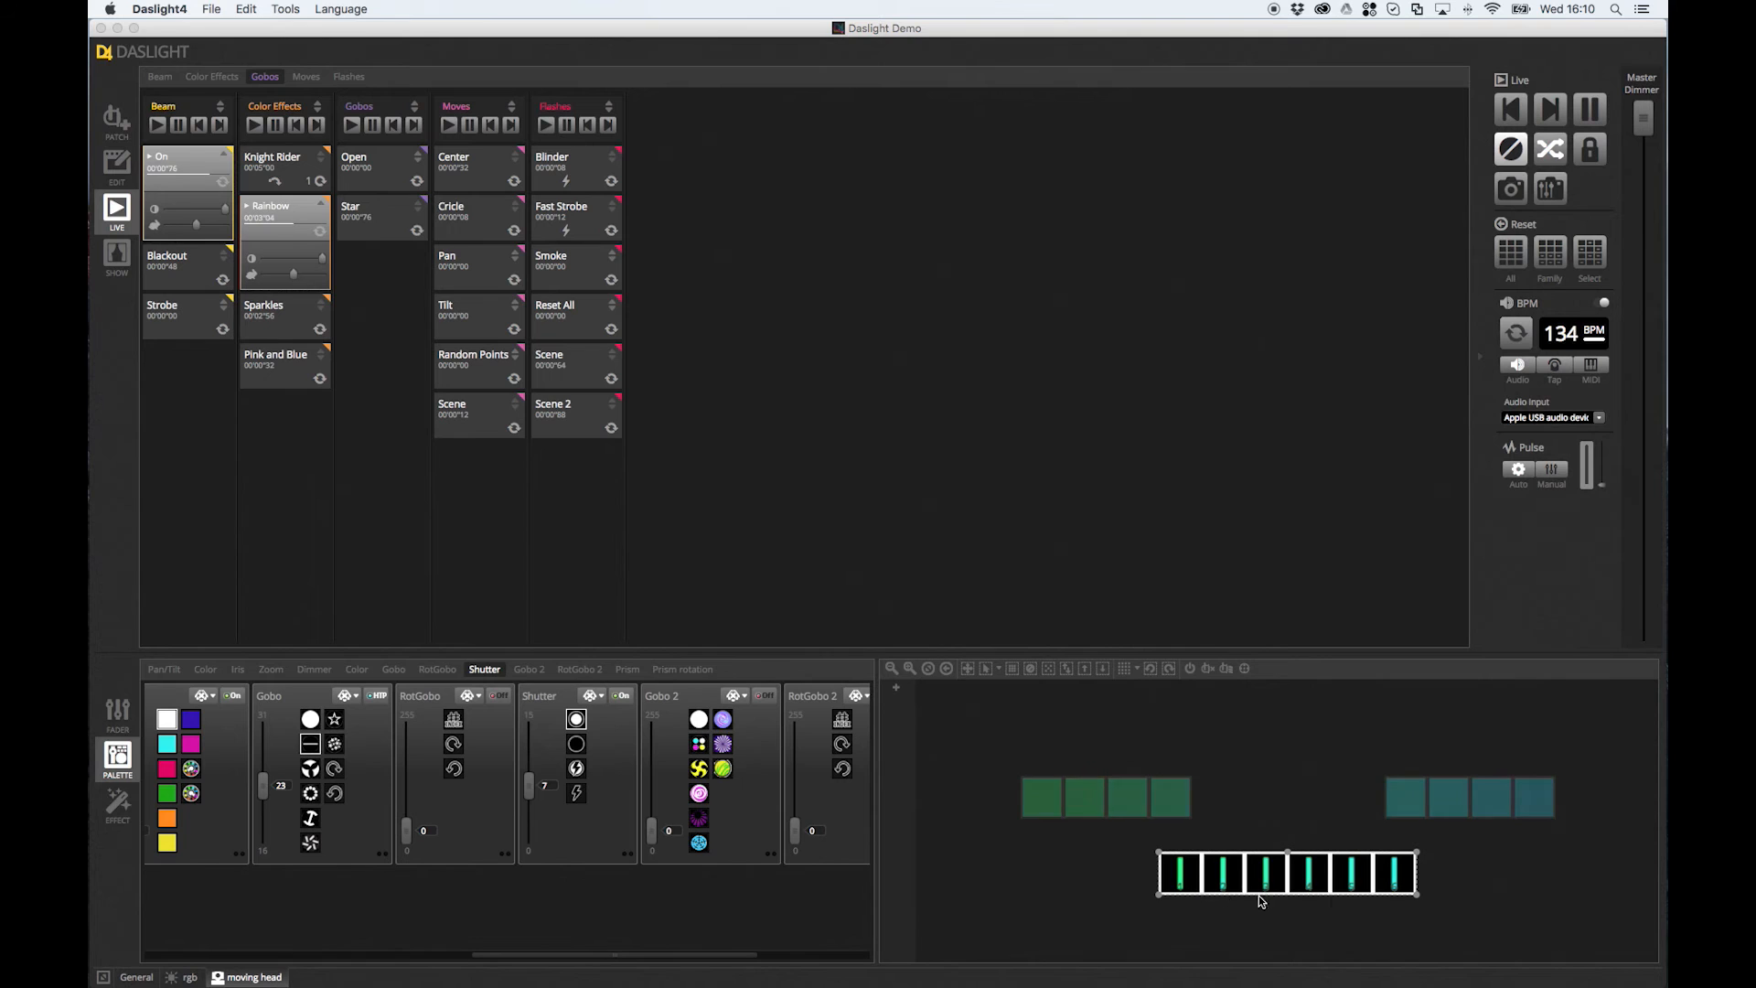
click(375, 695)
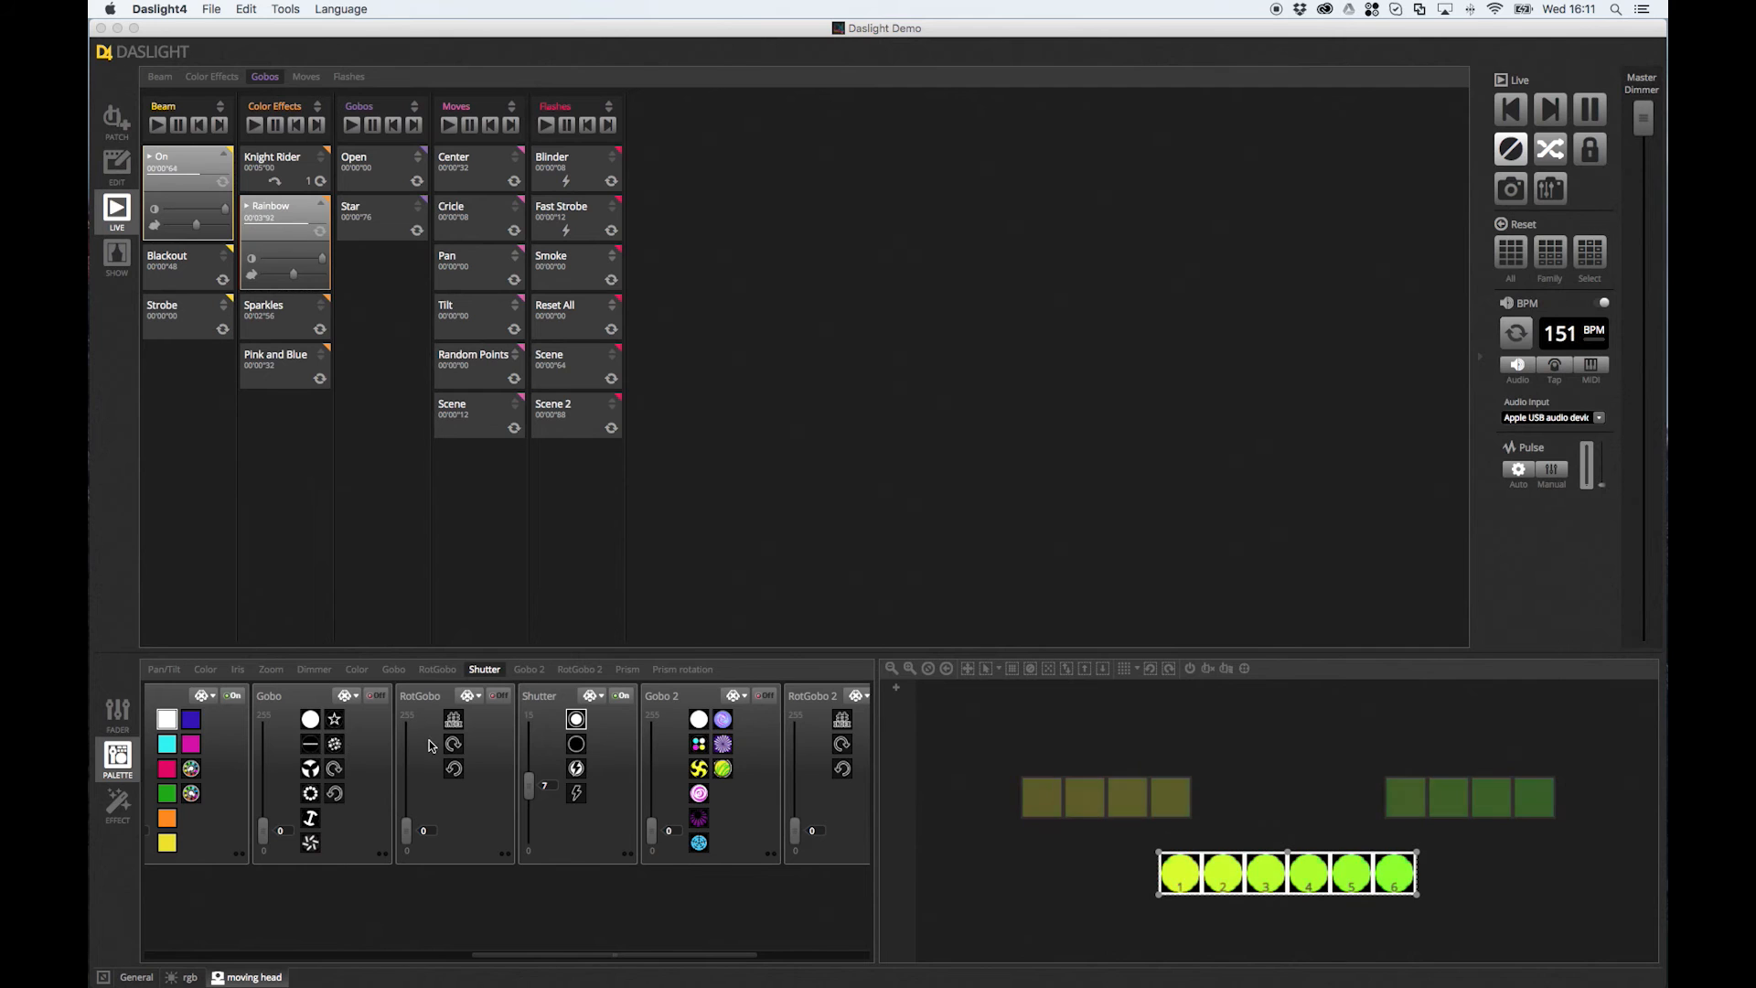
Override the moving heads with the bar gobo and gobo rotation at 159, and release both overrides
click(460, 752)
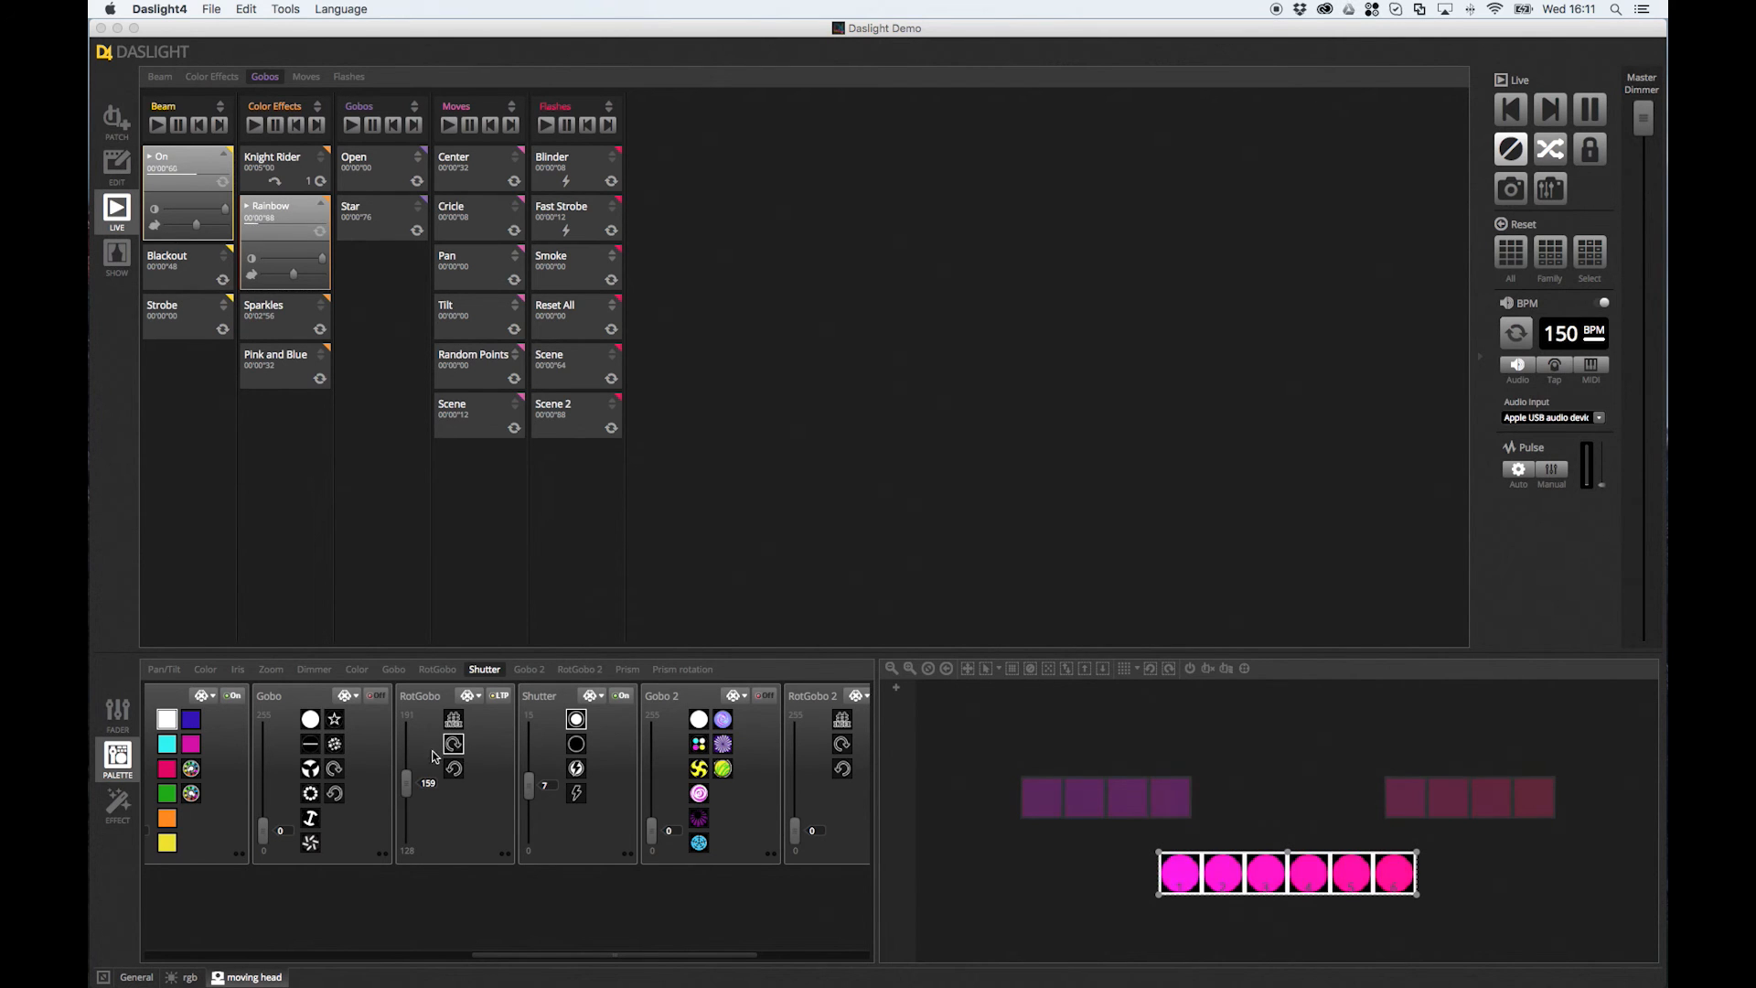
click(312, 748)
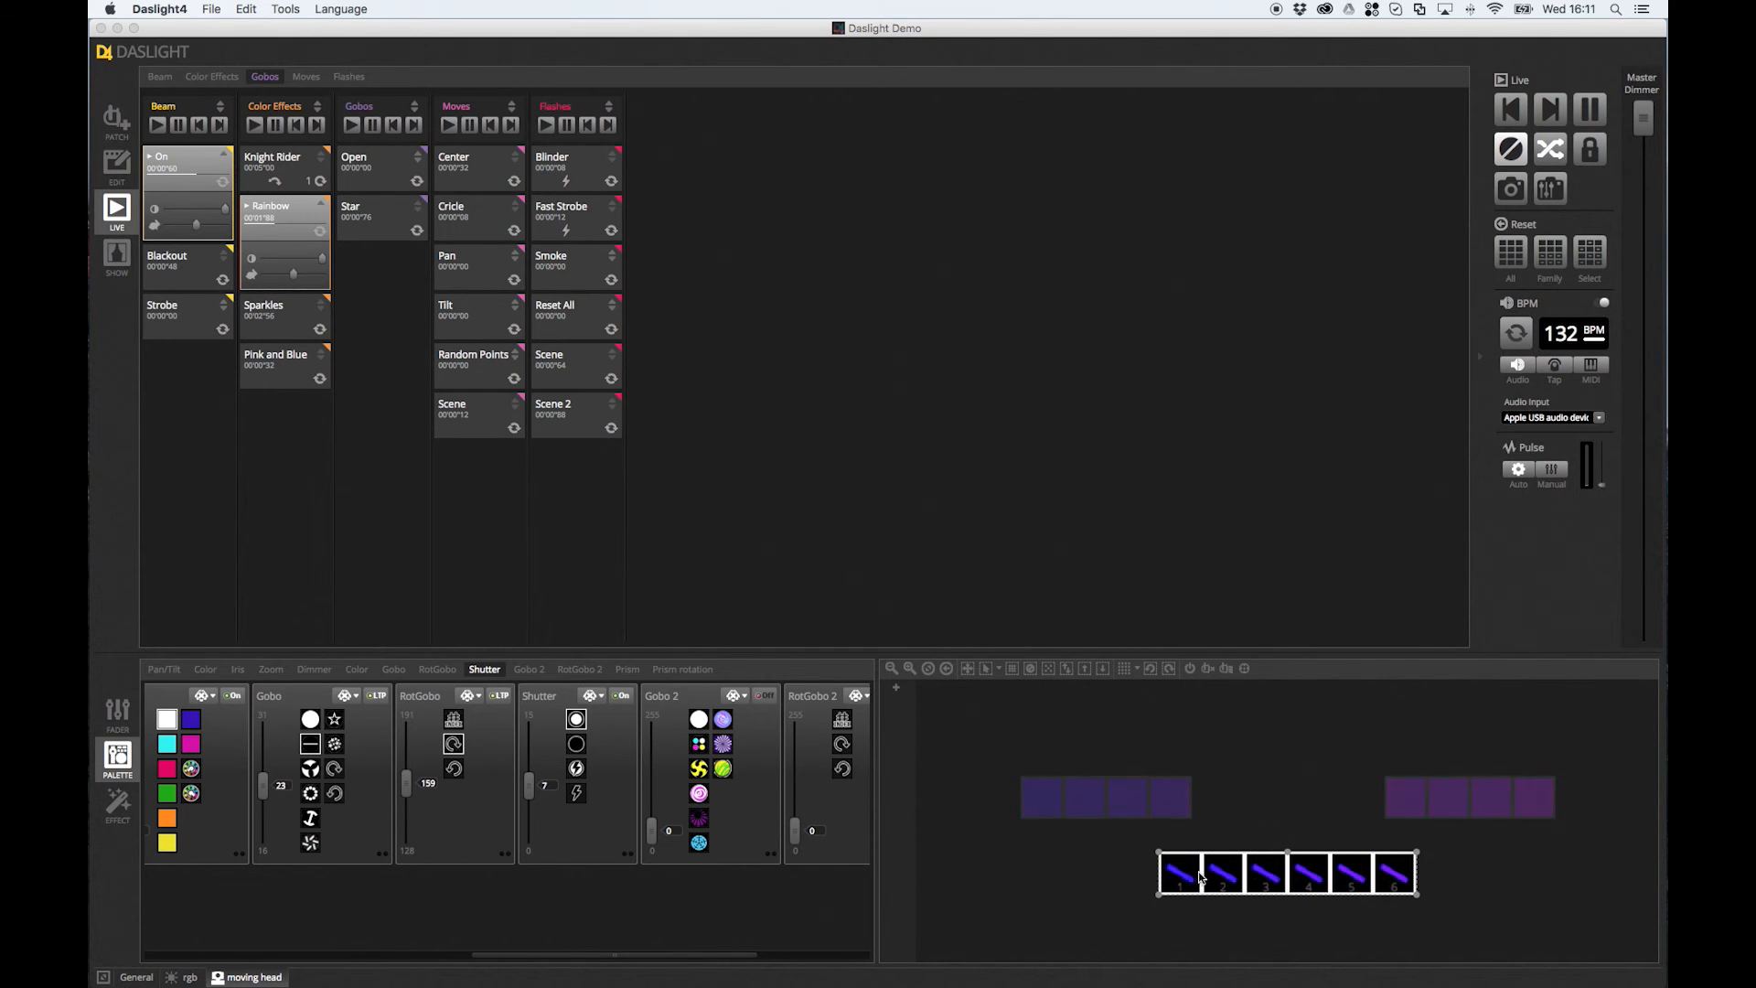
click(498, 697)
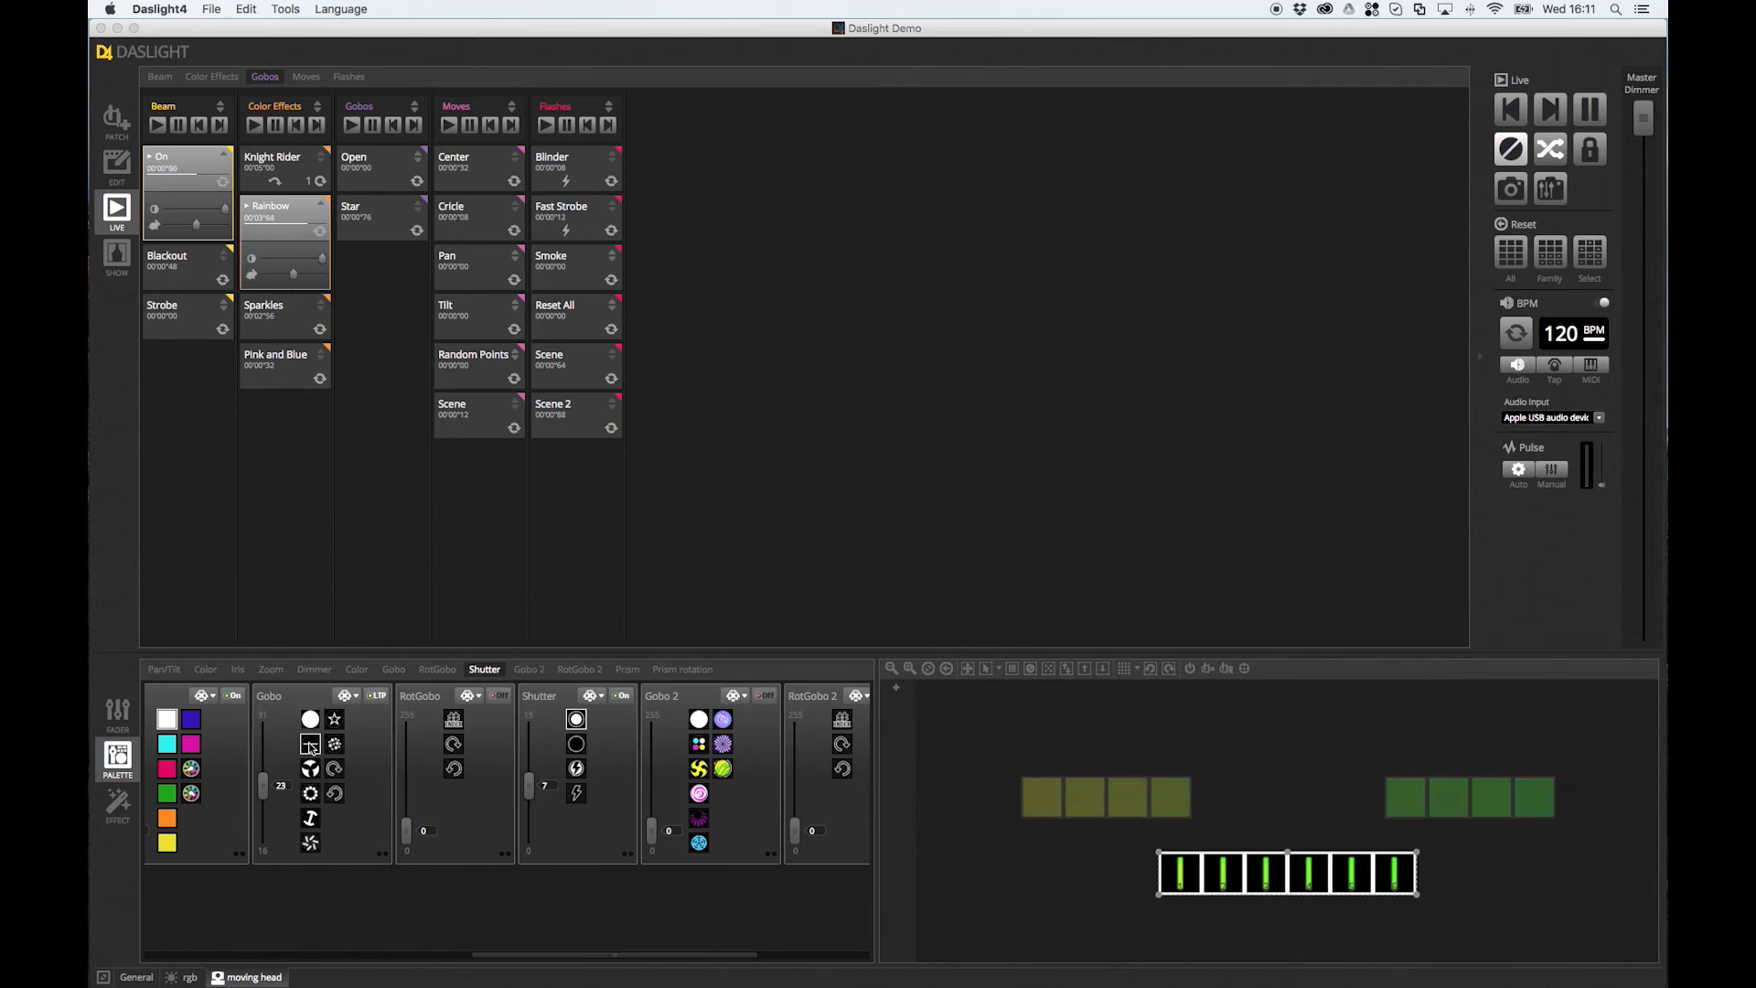
click(374, 698)
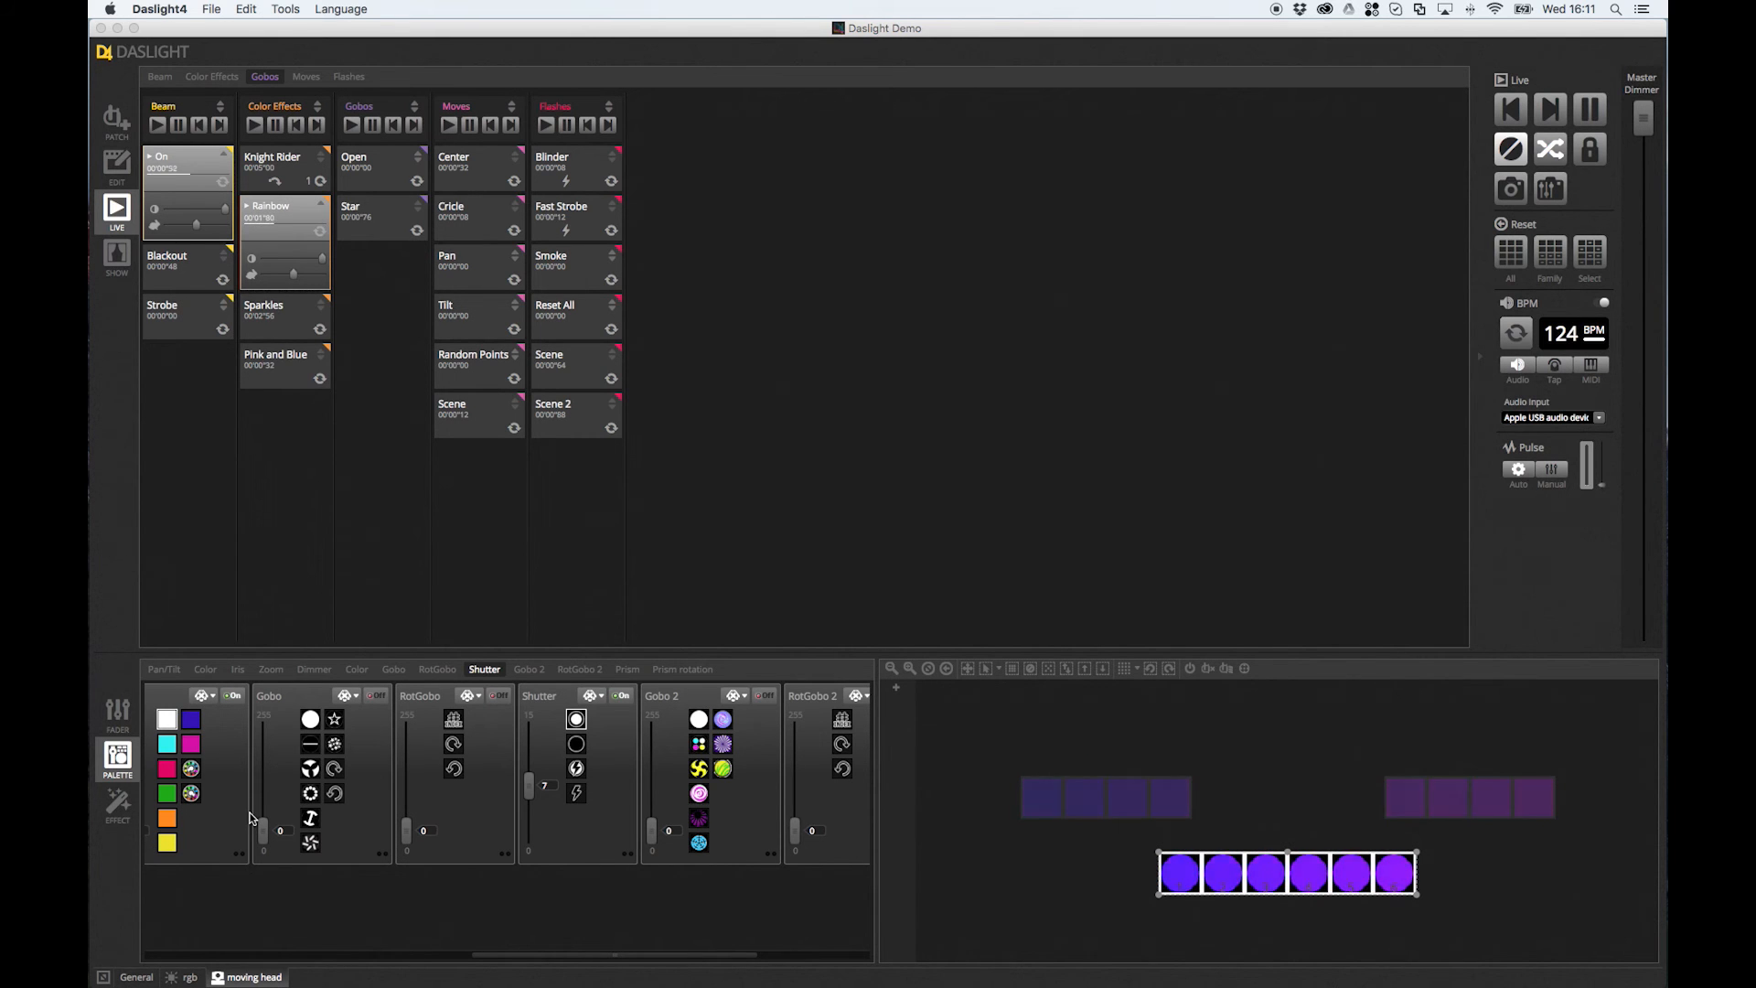
Override the moving heads with the bar gobo at 23, gobo rotation at 159 and the third prism preset
click(309, 746)
click(454, 746)
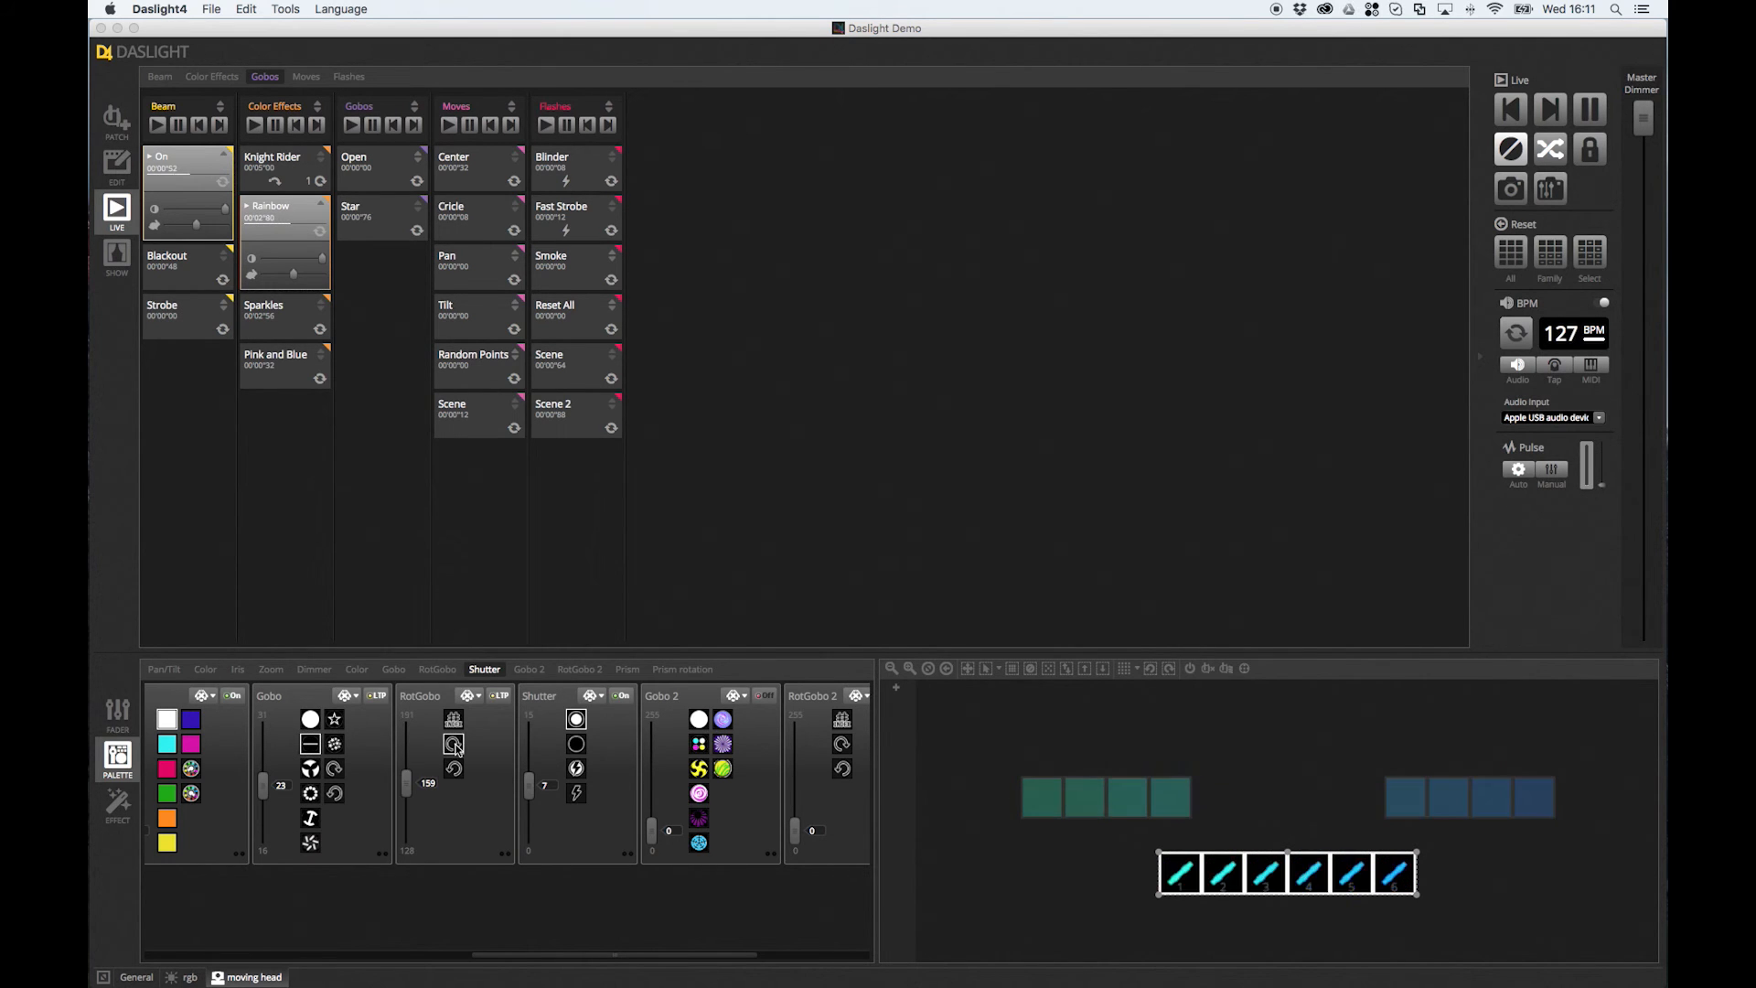
scroll(614, 745, left, 1)
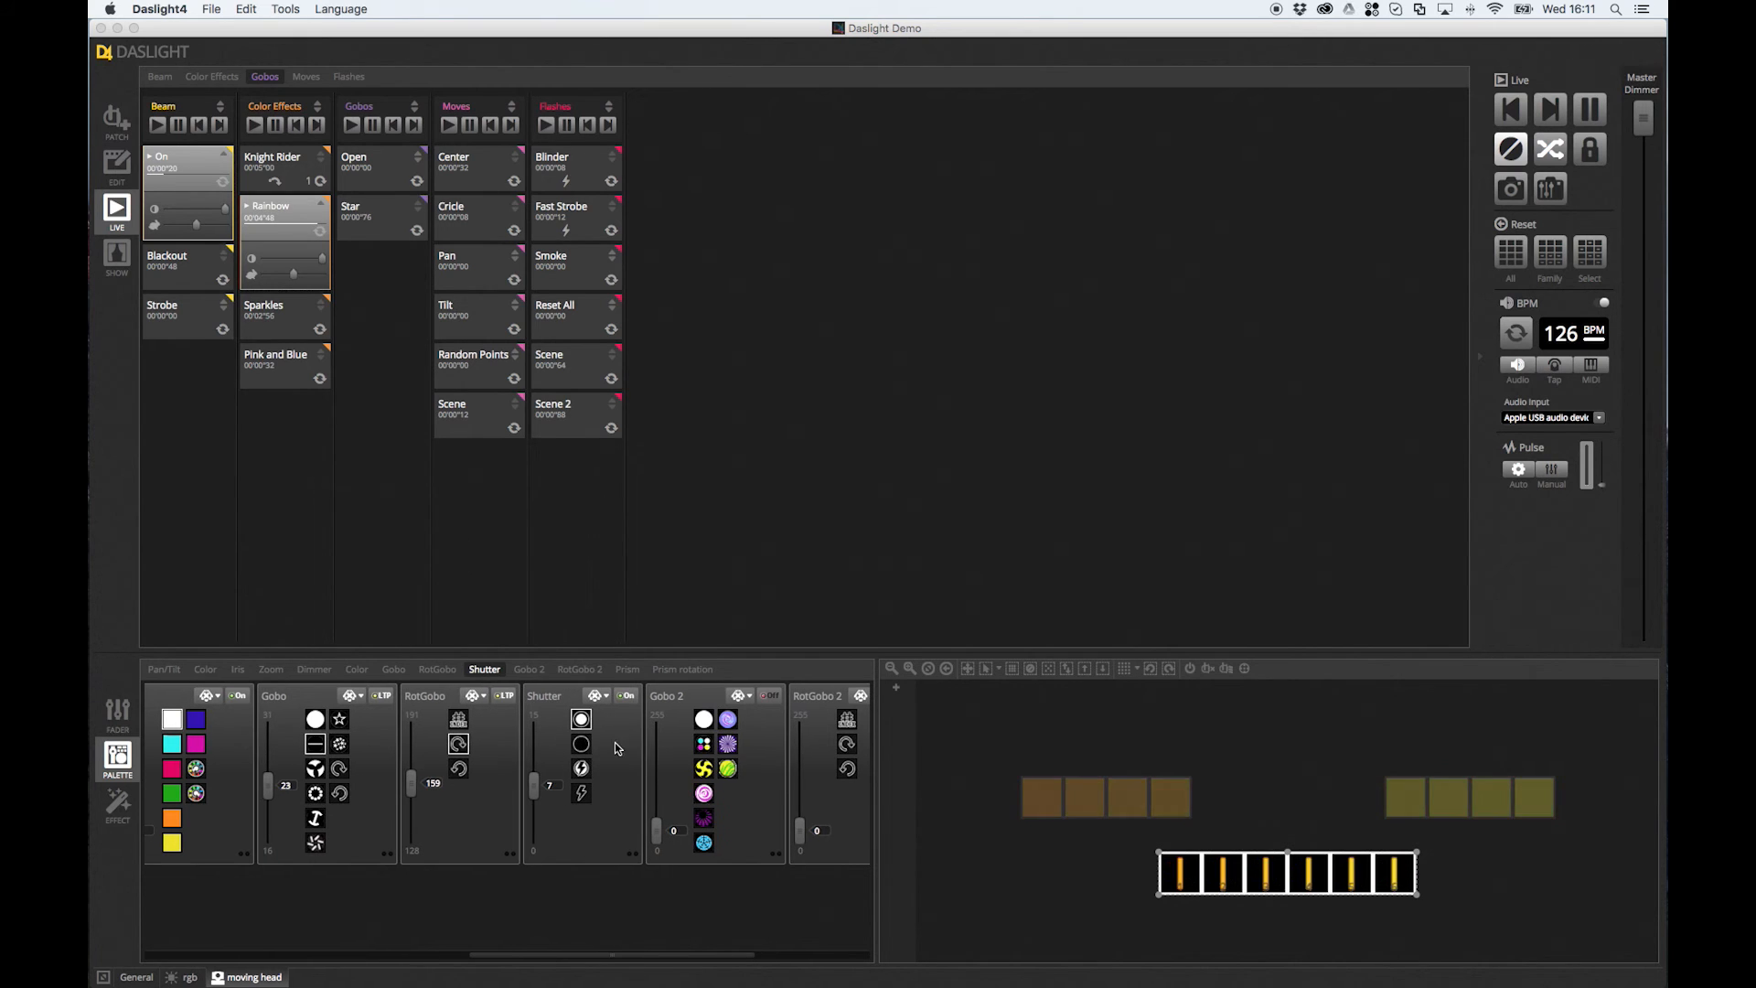
scroll(576, 770, right, 1)
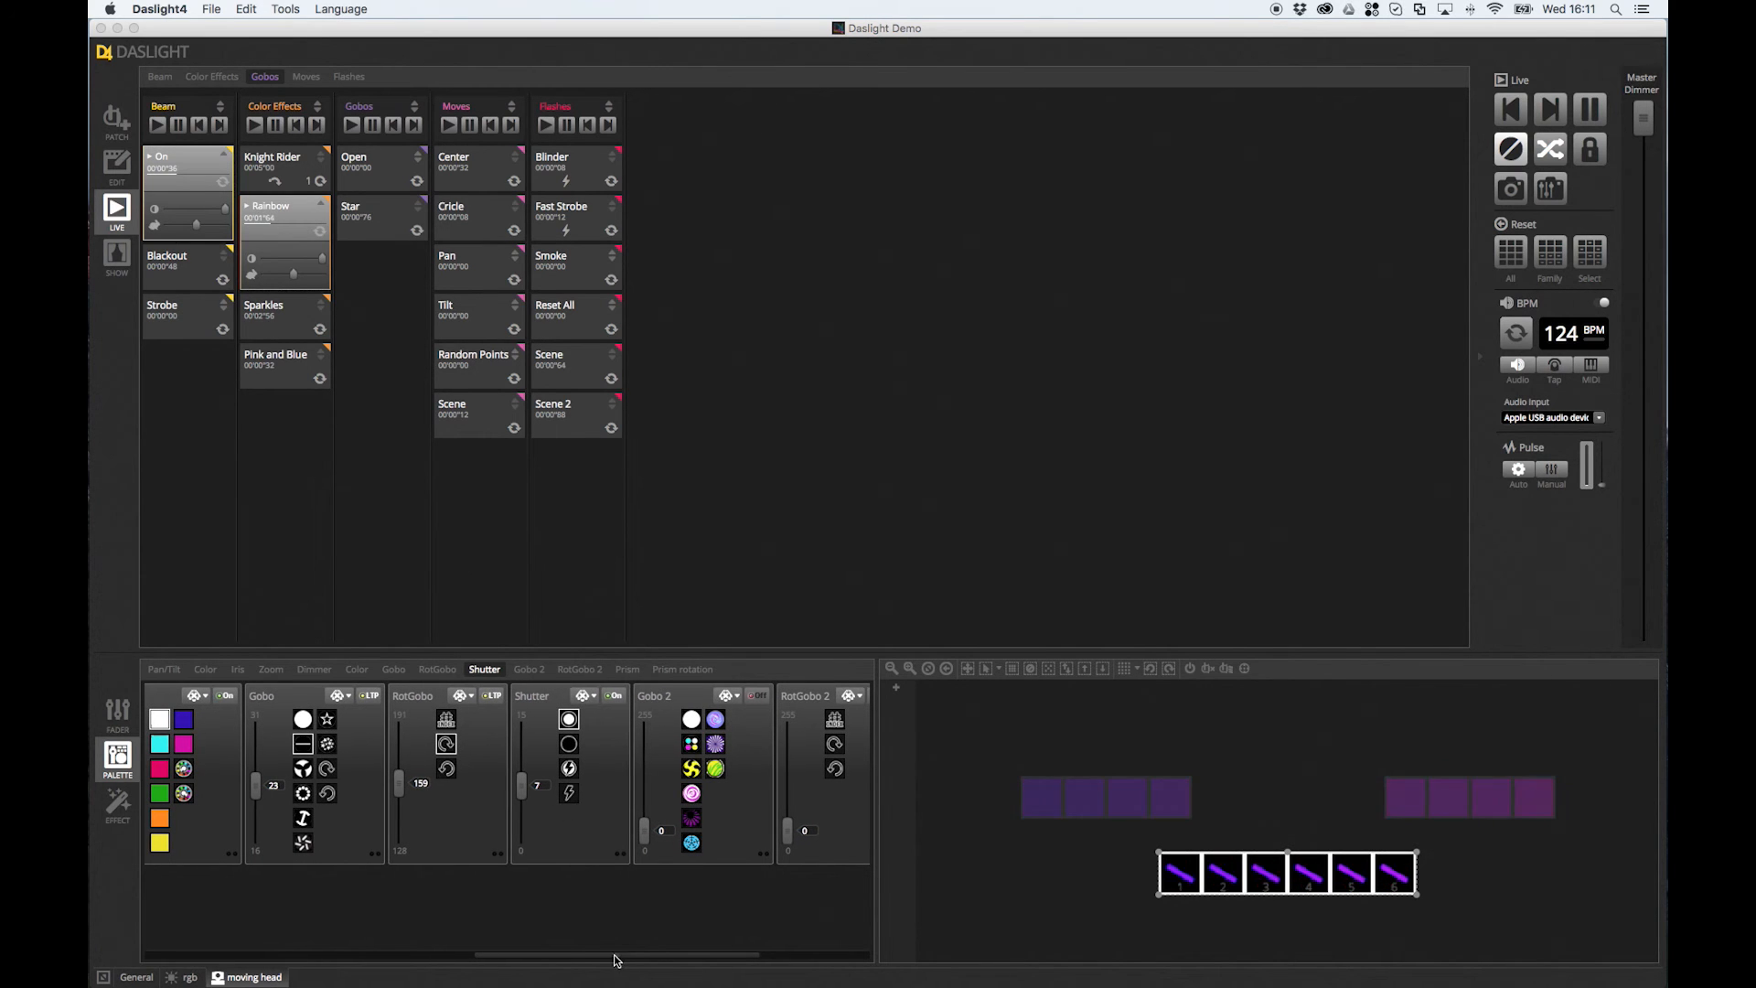
click(618, 669)
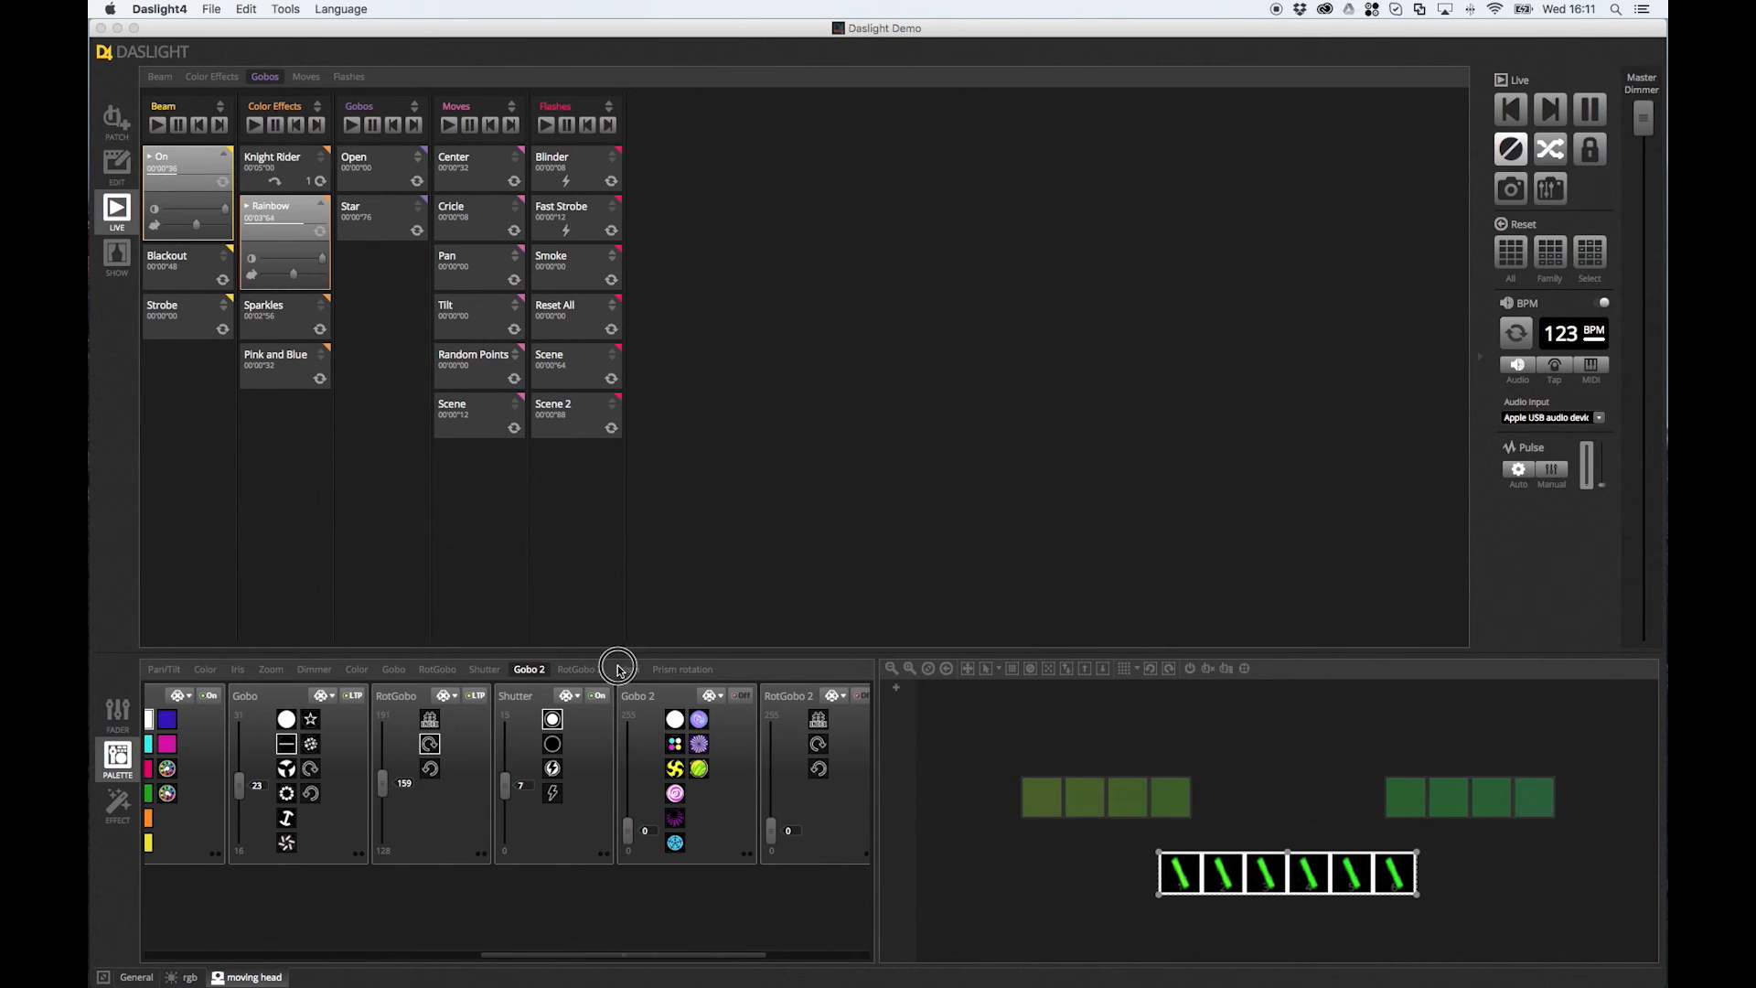
scroll(777, 778, left, 2)
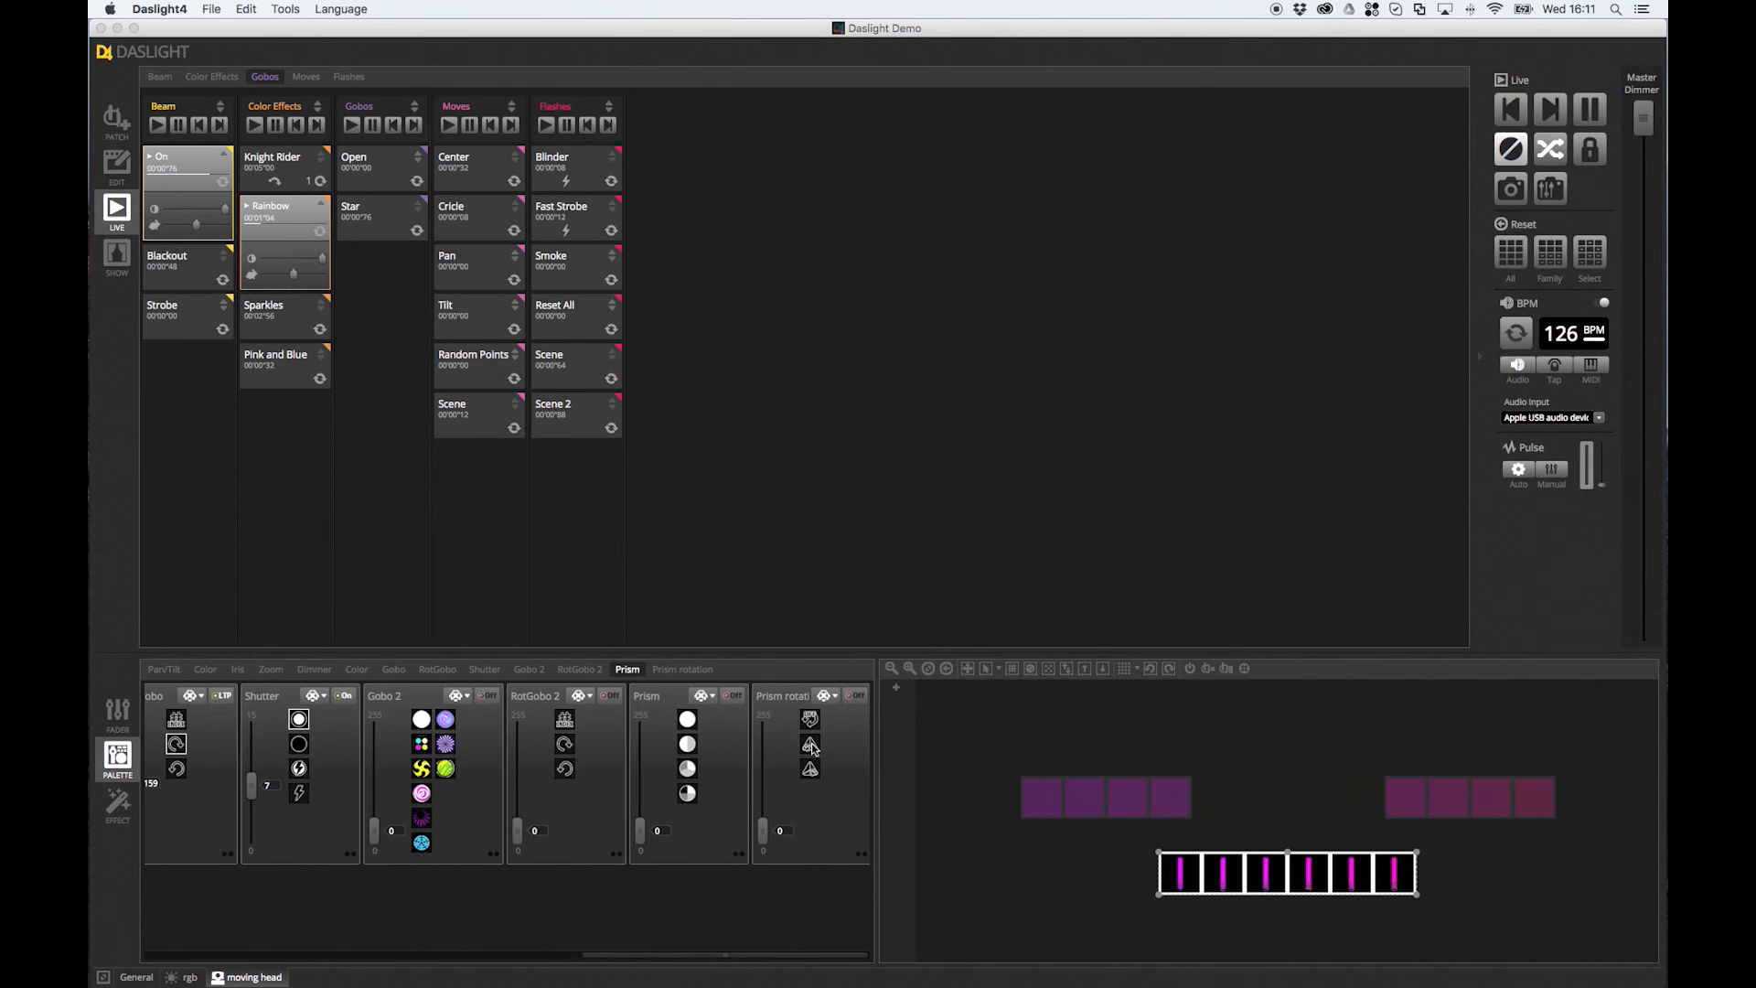
click(705, 769)
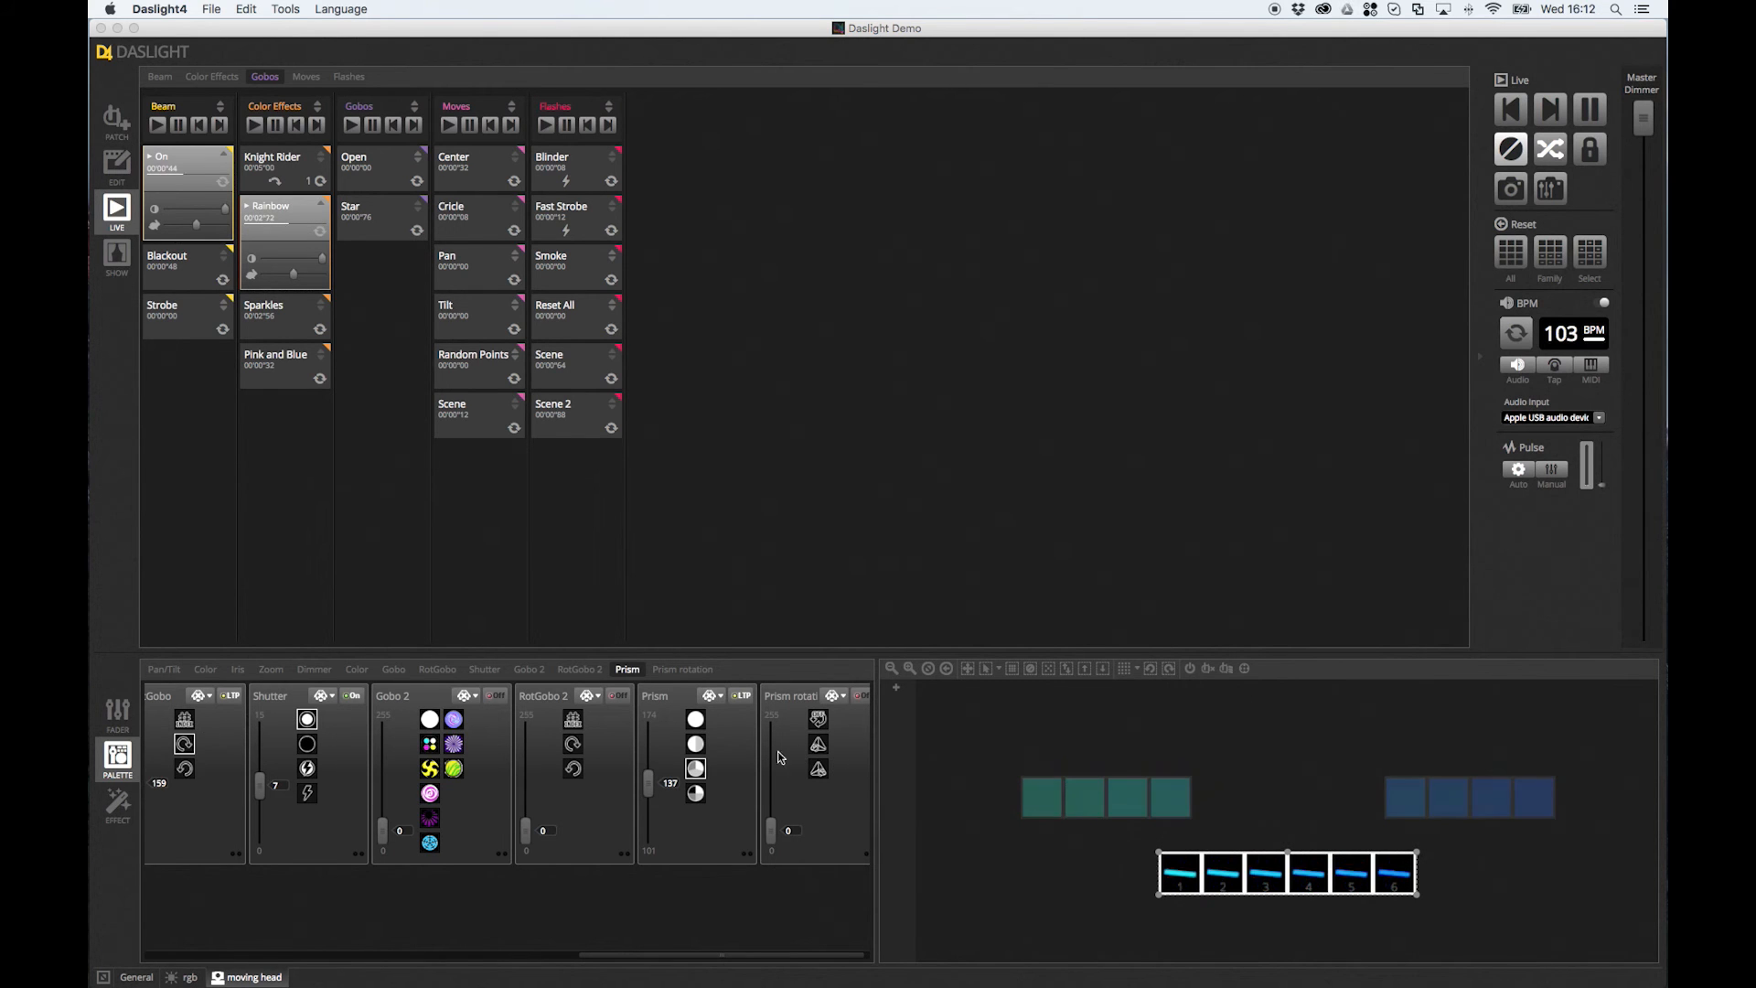
Display the moving heads' channel faders and reset all manual overrides, trying the Family reset as well
click(113, 718)
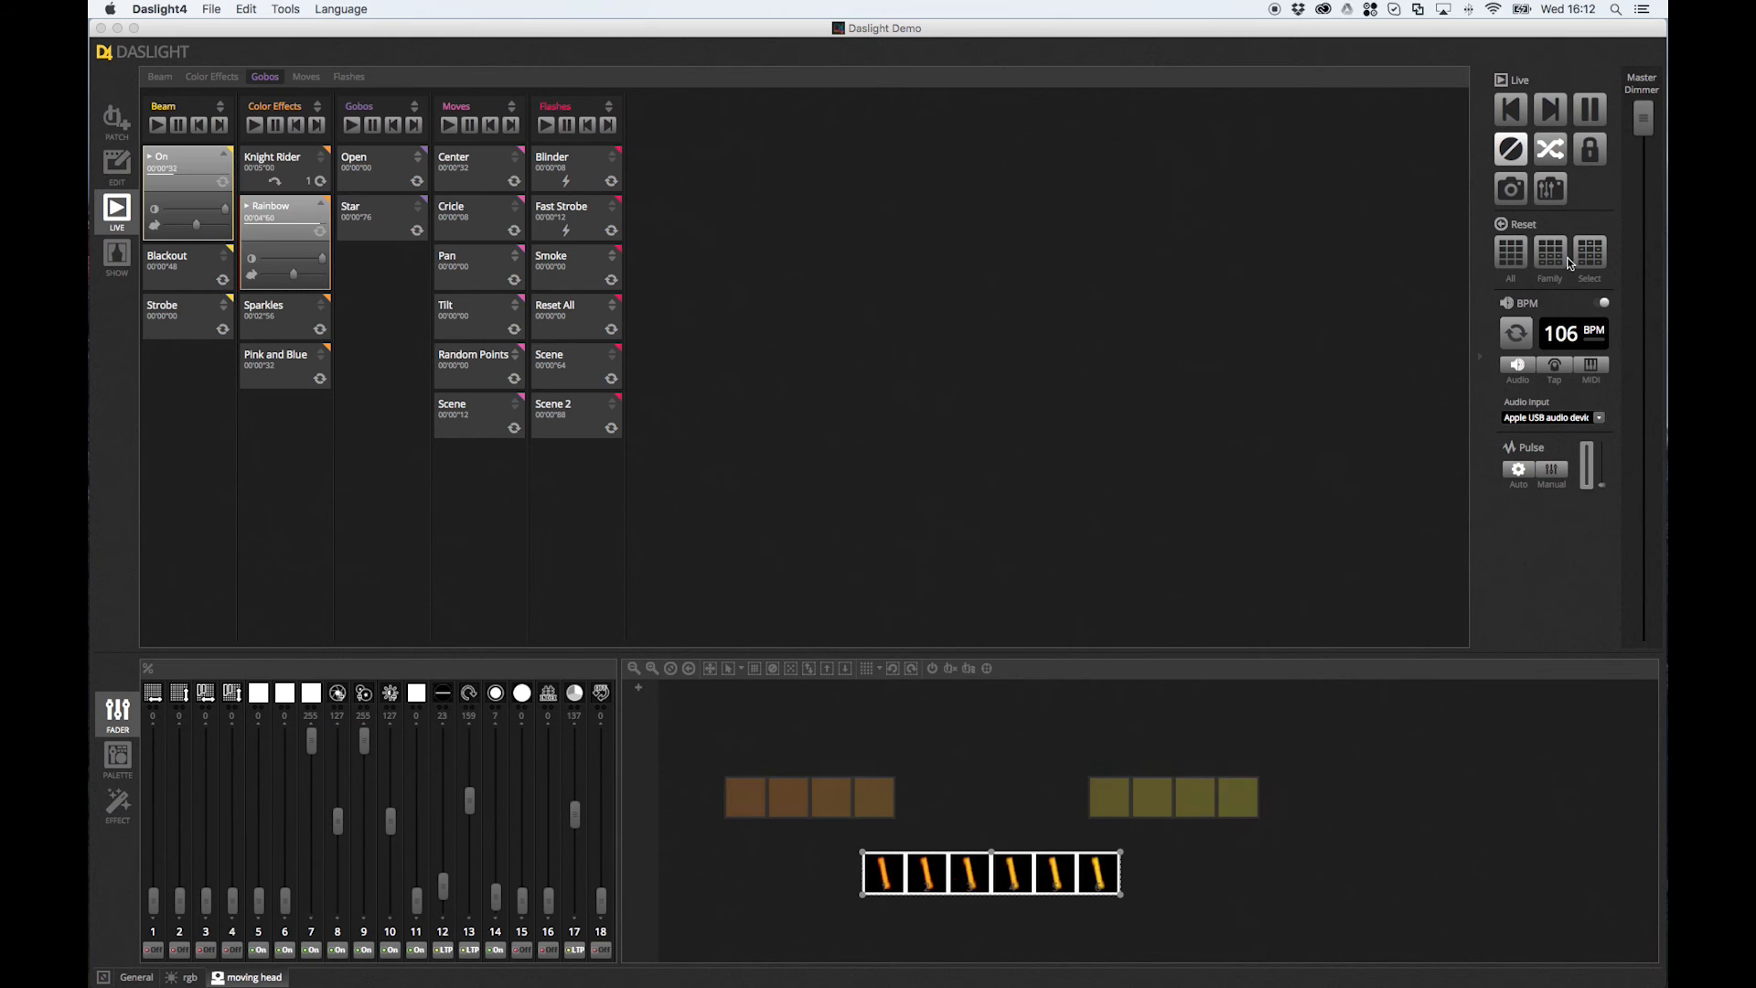
click(1514, 258)
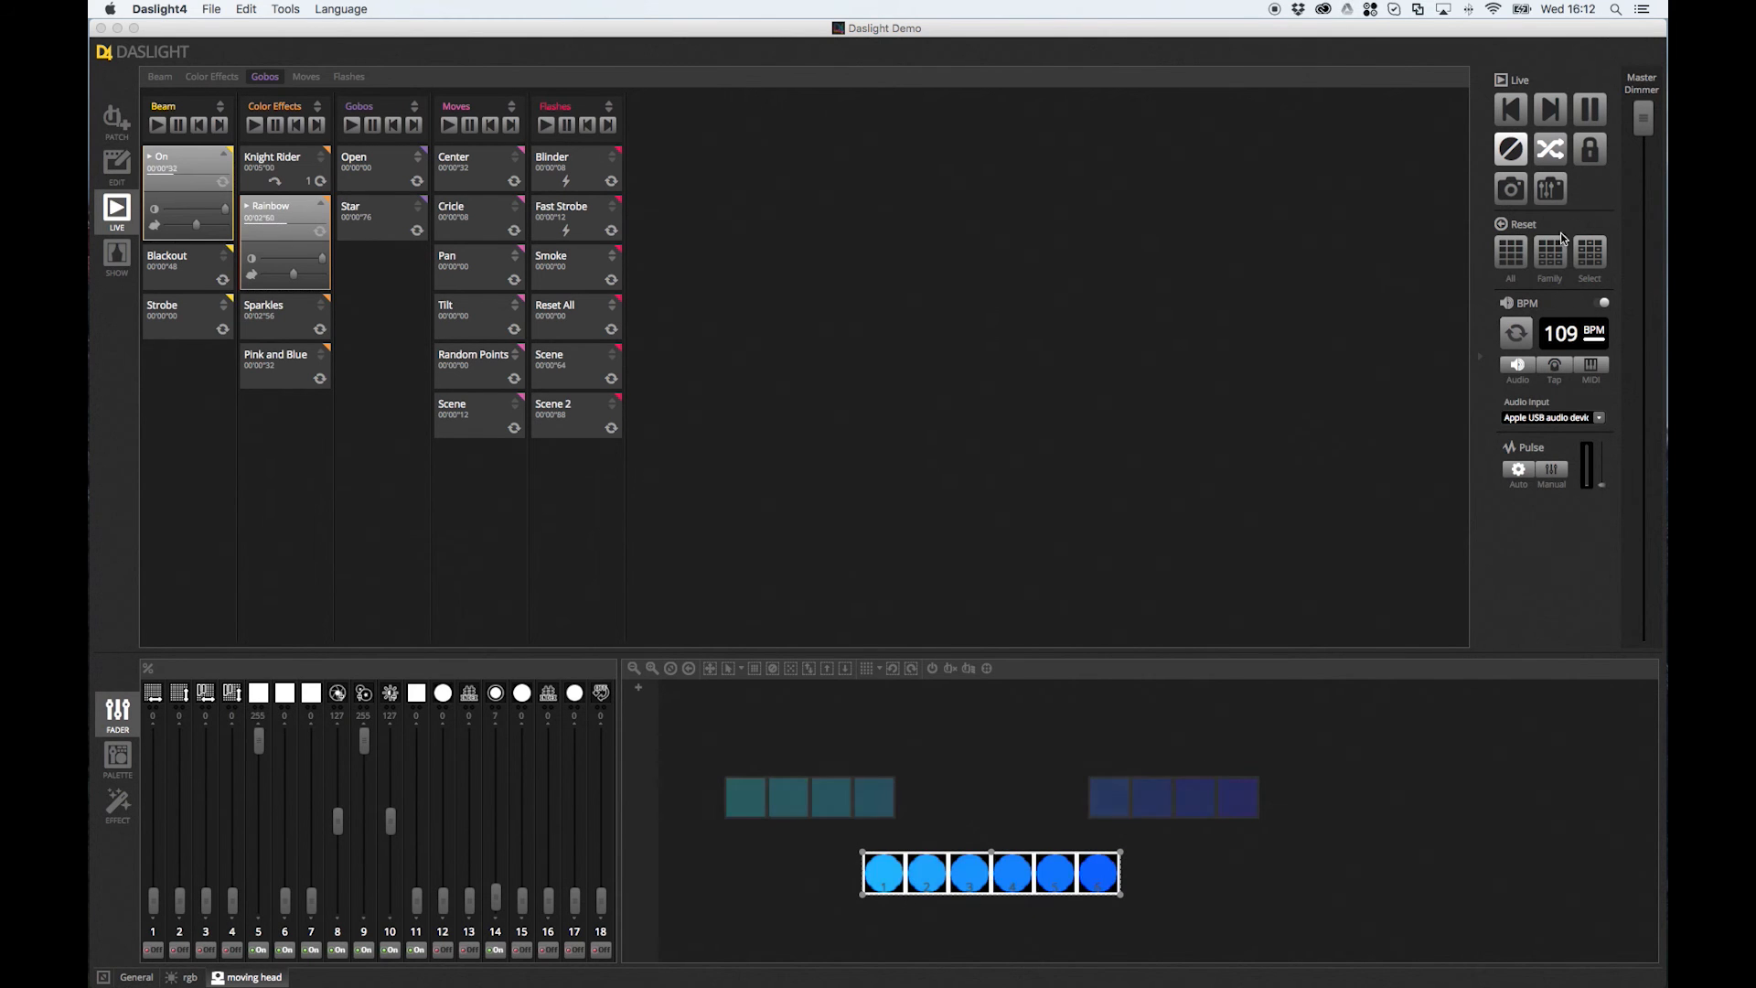
click(1552, 254)
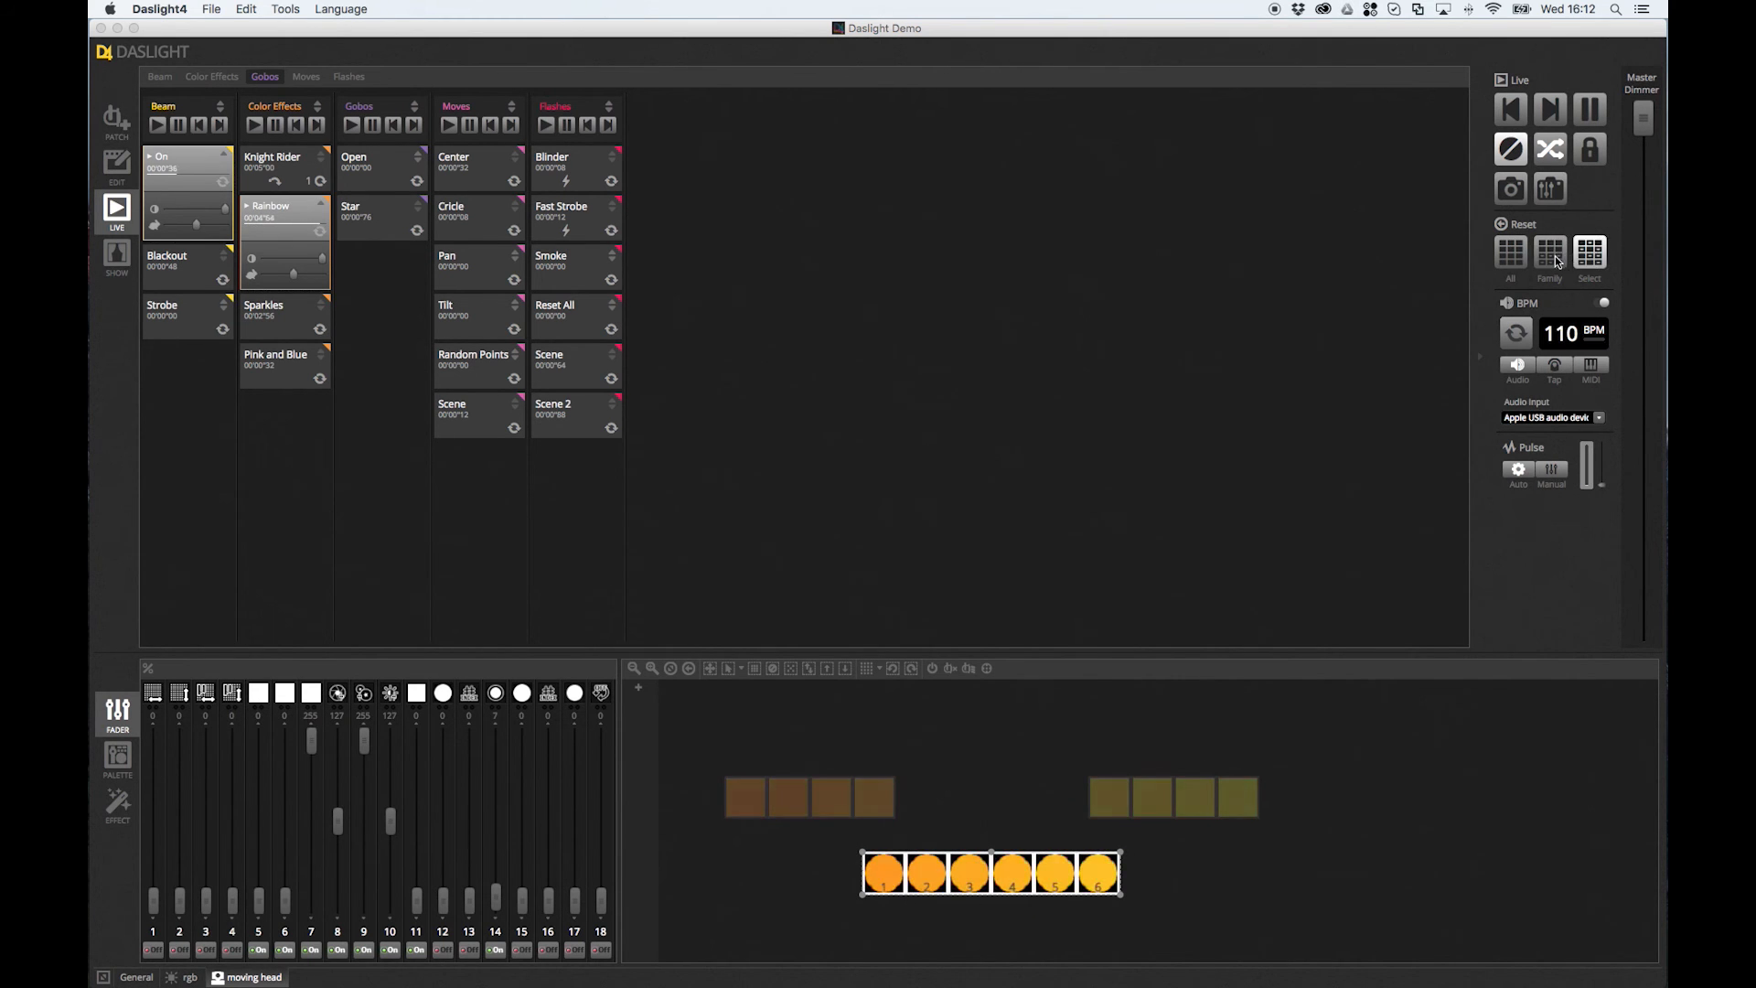
click(1557, 262)
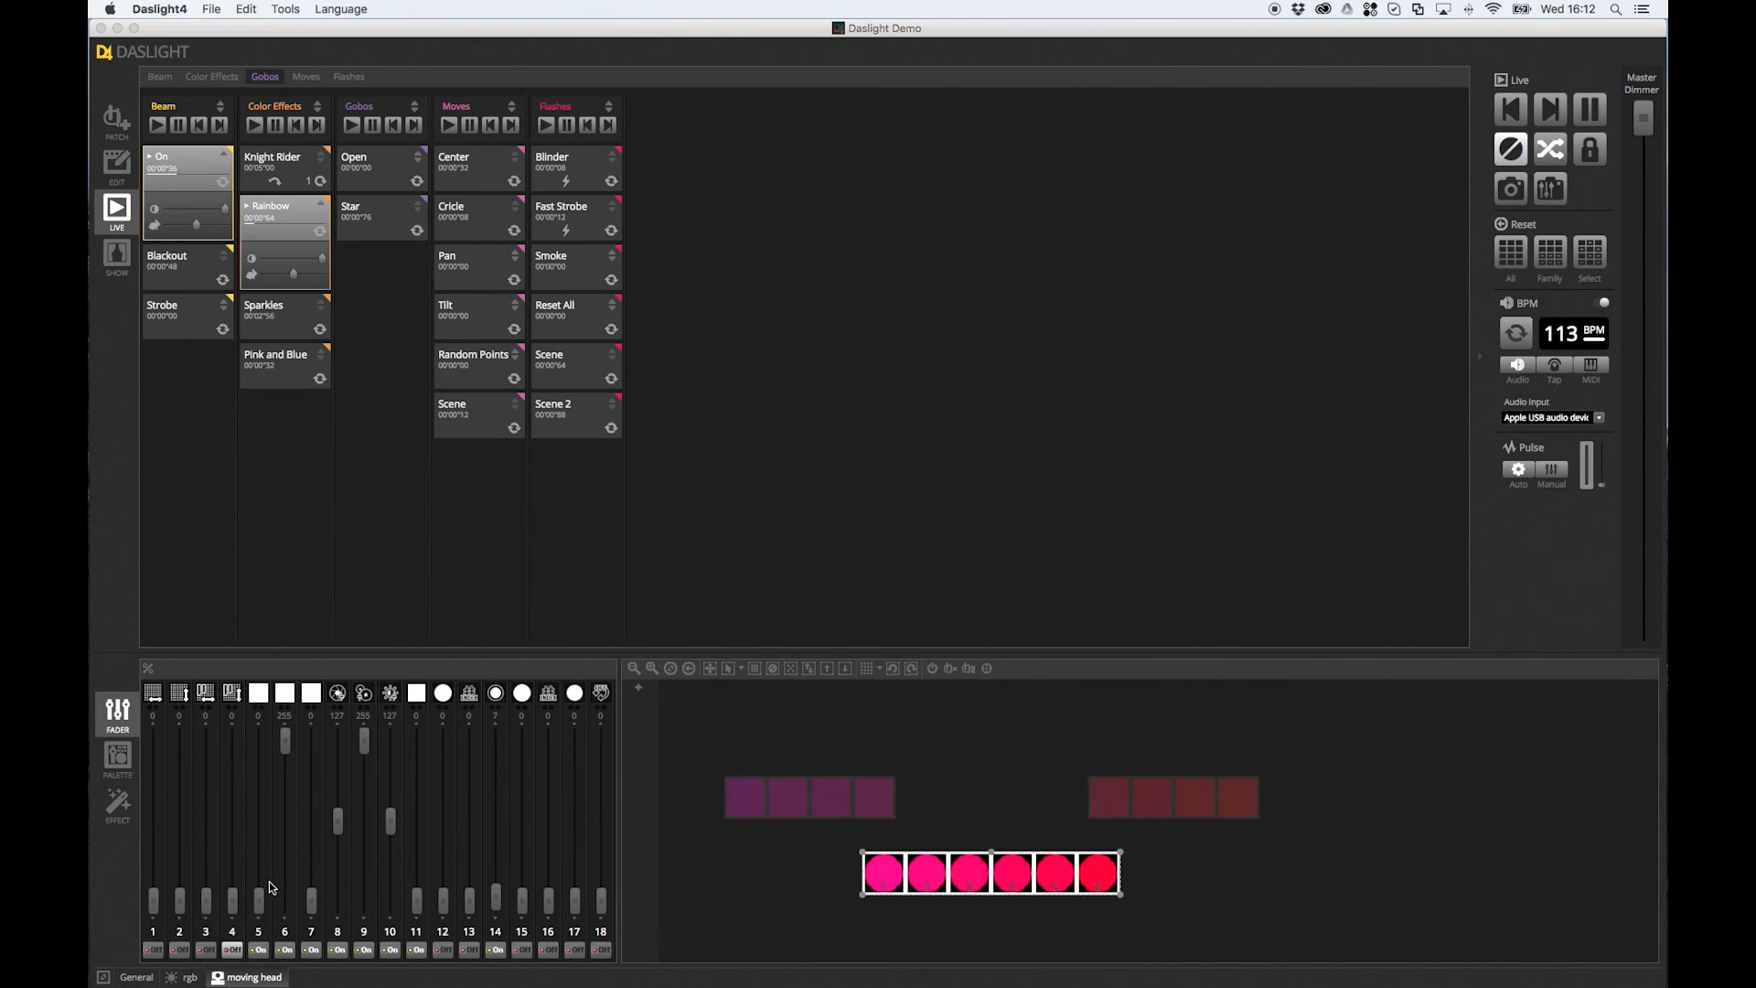
Override the moving heads' color mix on channels 5 to 7, with channel 5 at 108 and channel 7 at 255
drag(259, 896, 260, 832)
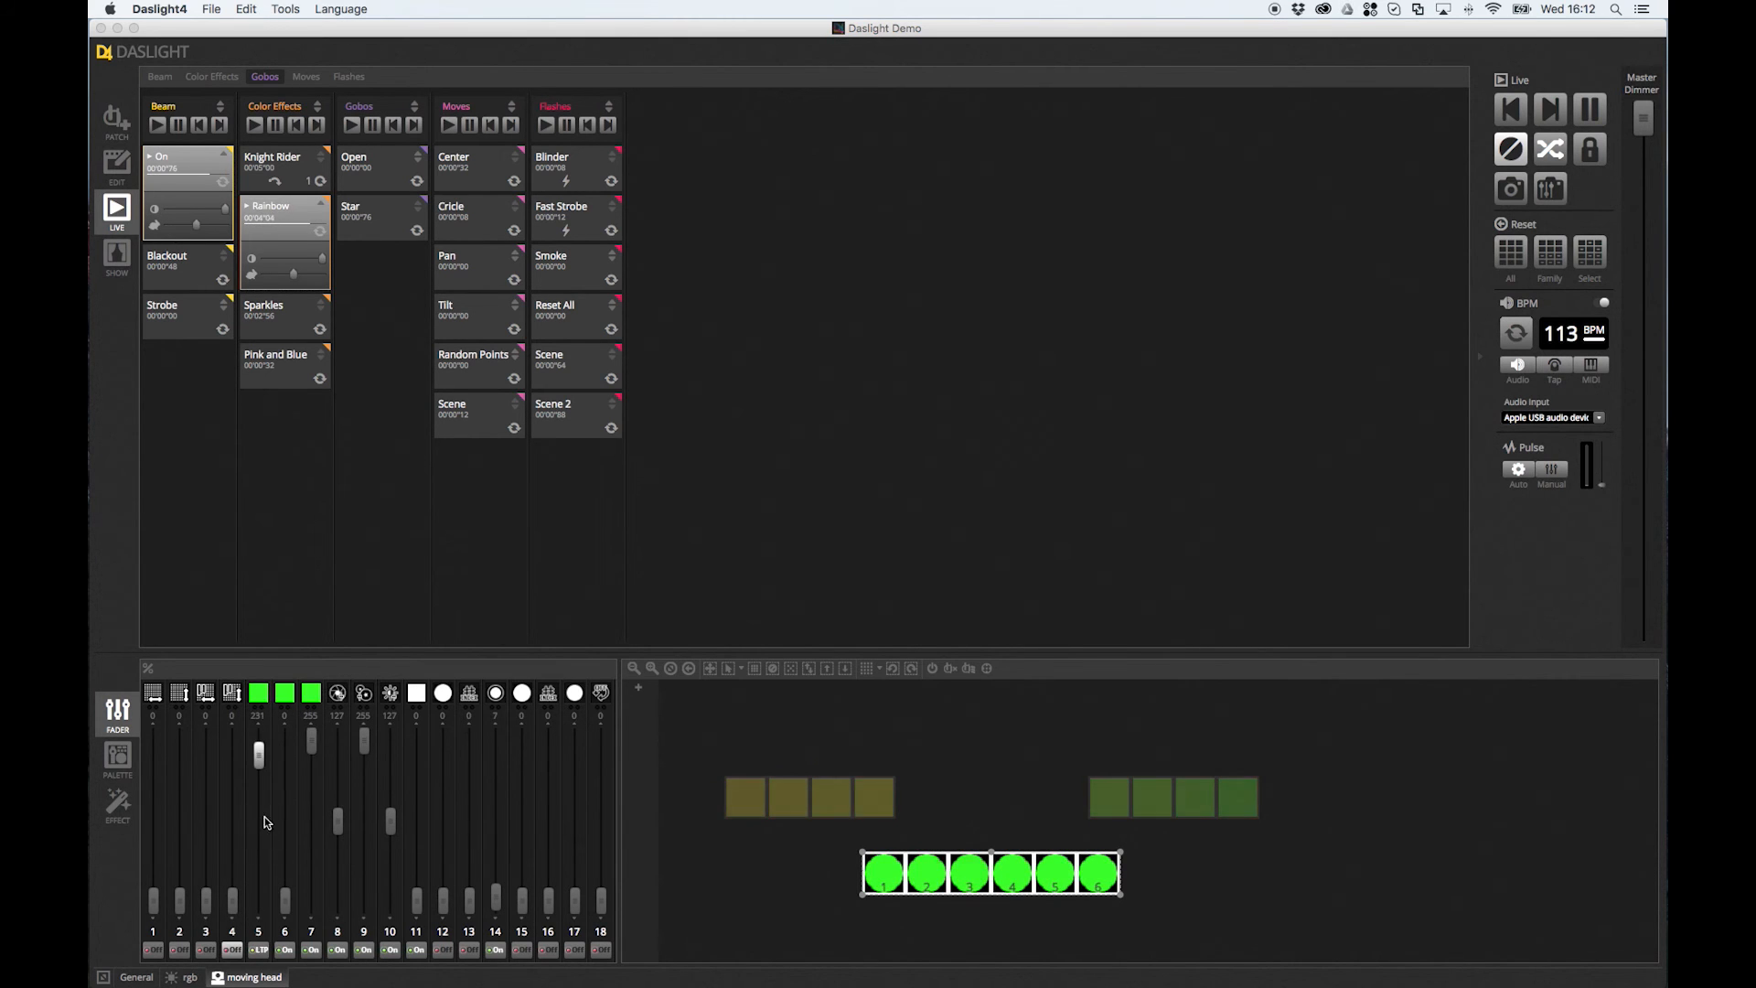
click(281, 914)
drag(281, 914, 311, 677)
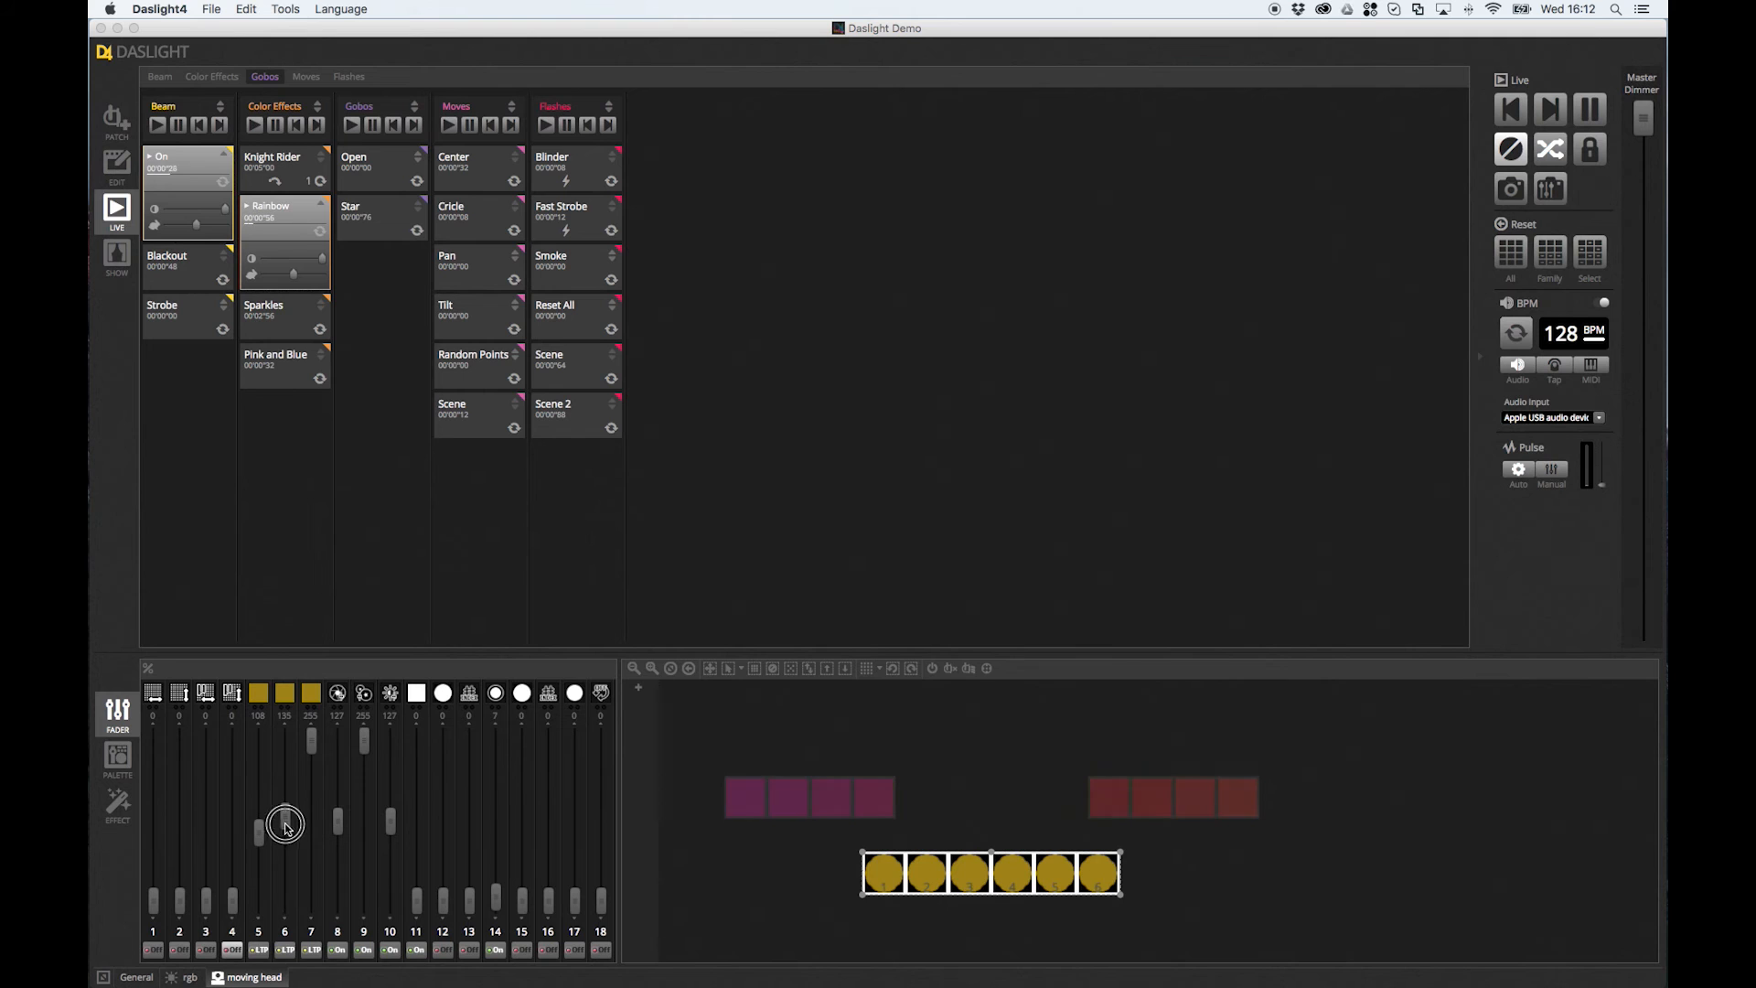
Override the rgb fixtures' color to purple with channel 1 at 164, channel 2 at 32 and channel 3 at 230
click(186, 979)
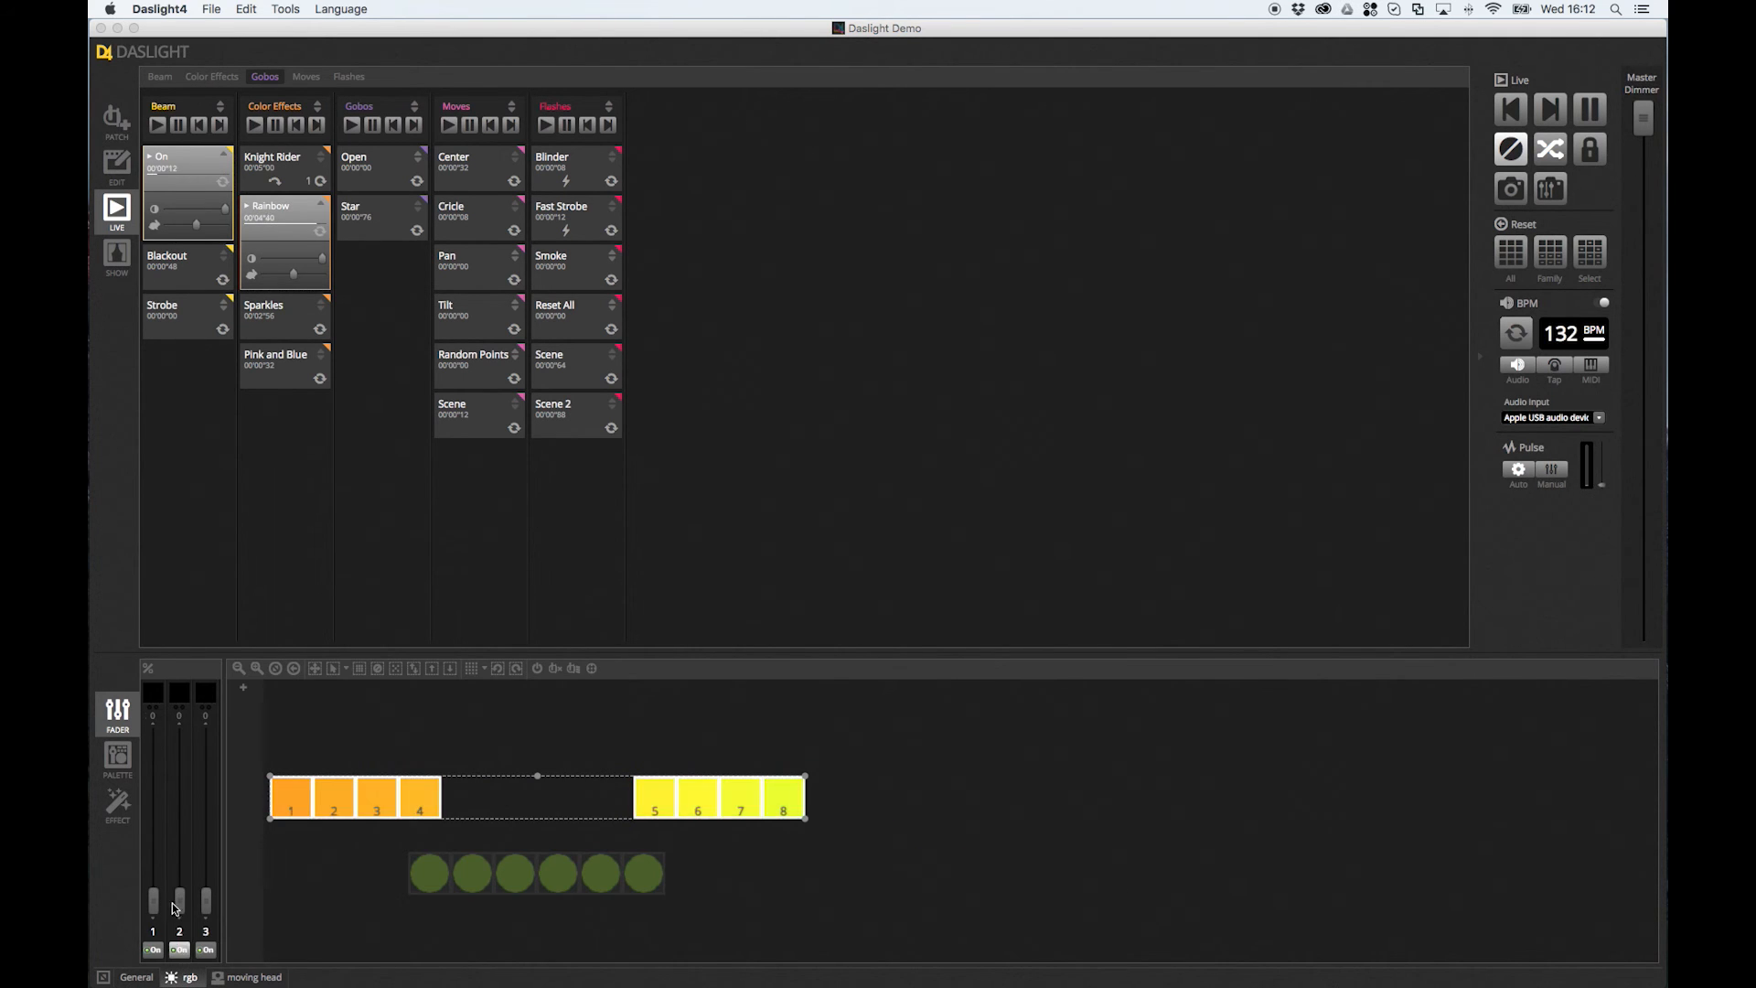
drag(153, 777, 153, 907)
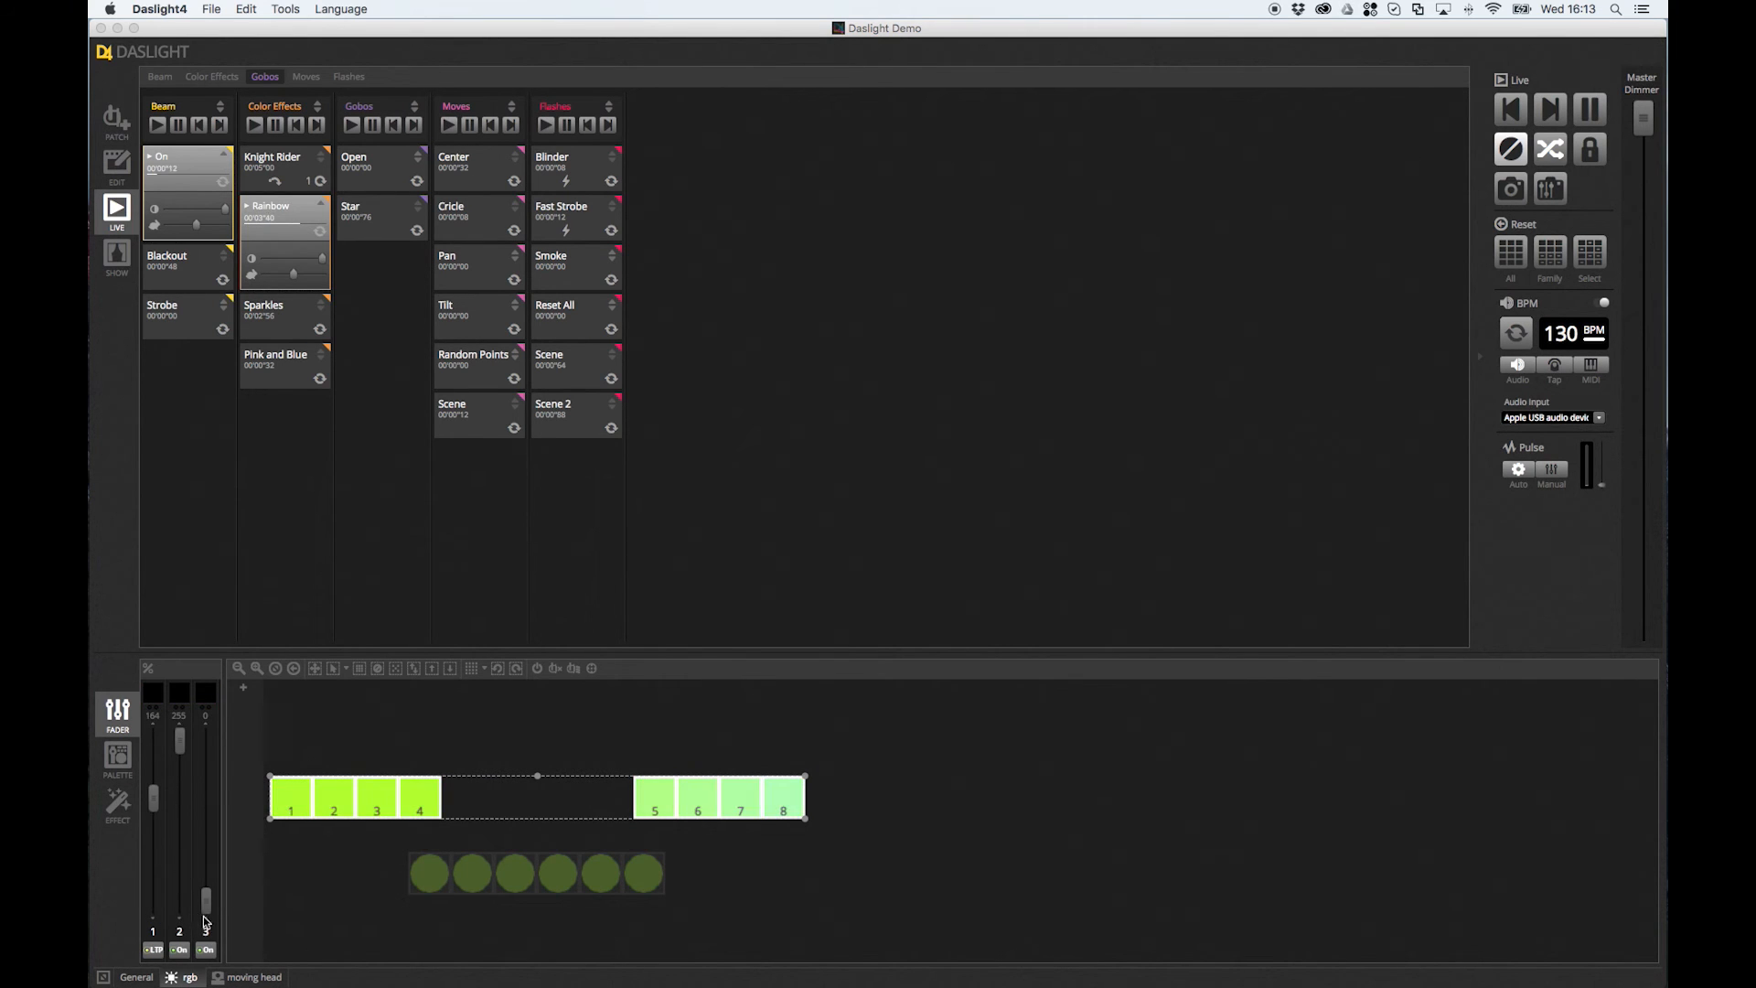
drag(210, 842, 205, 820)
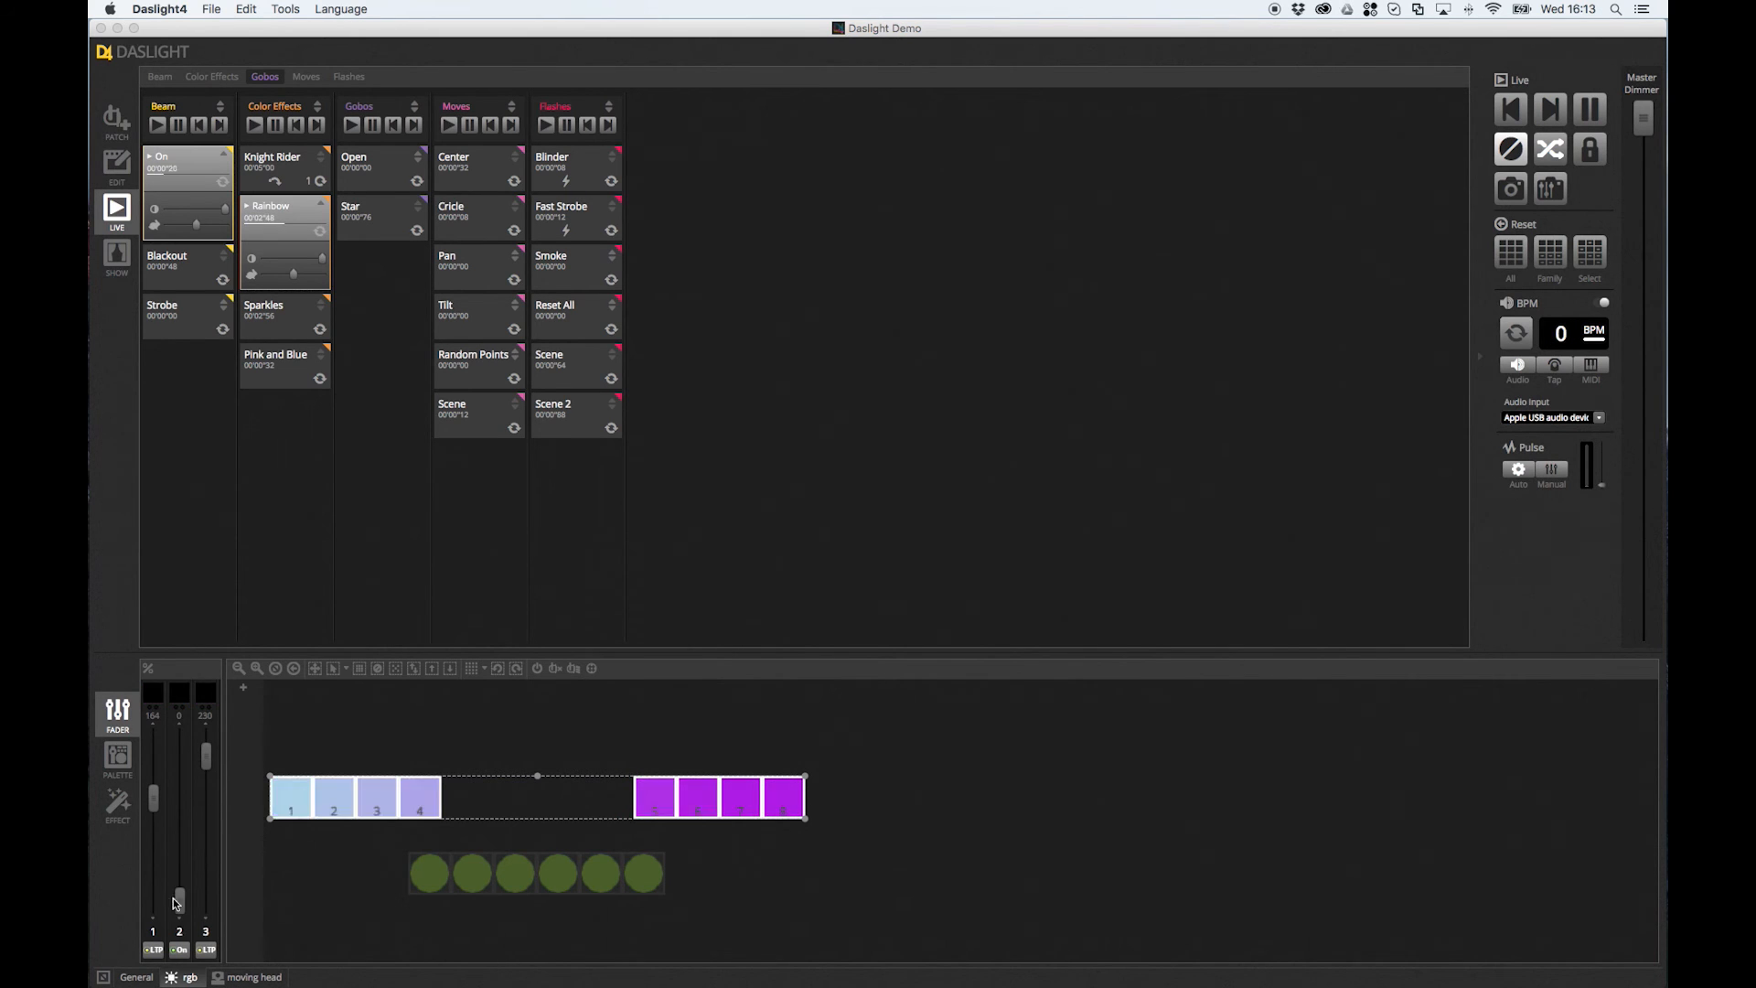
Reset the overrides of the moving head family only, and check the rgb family's faders
click(146, 976)
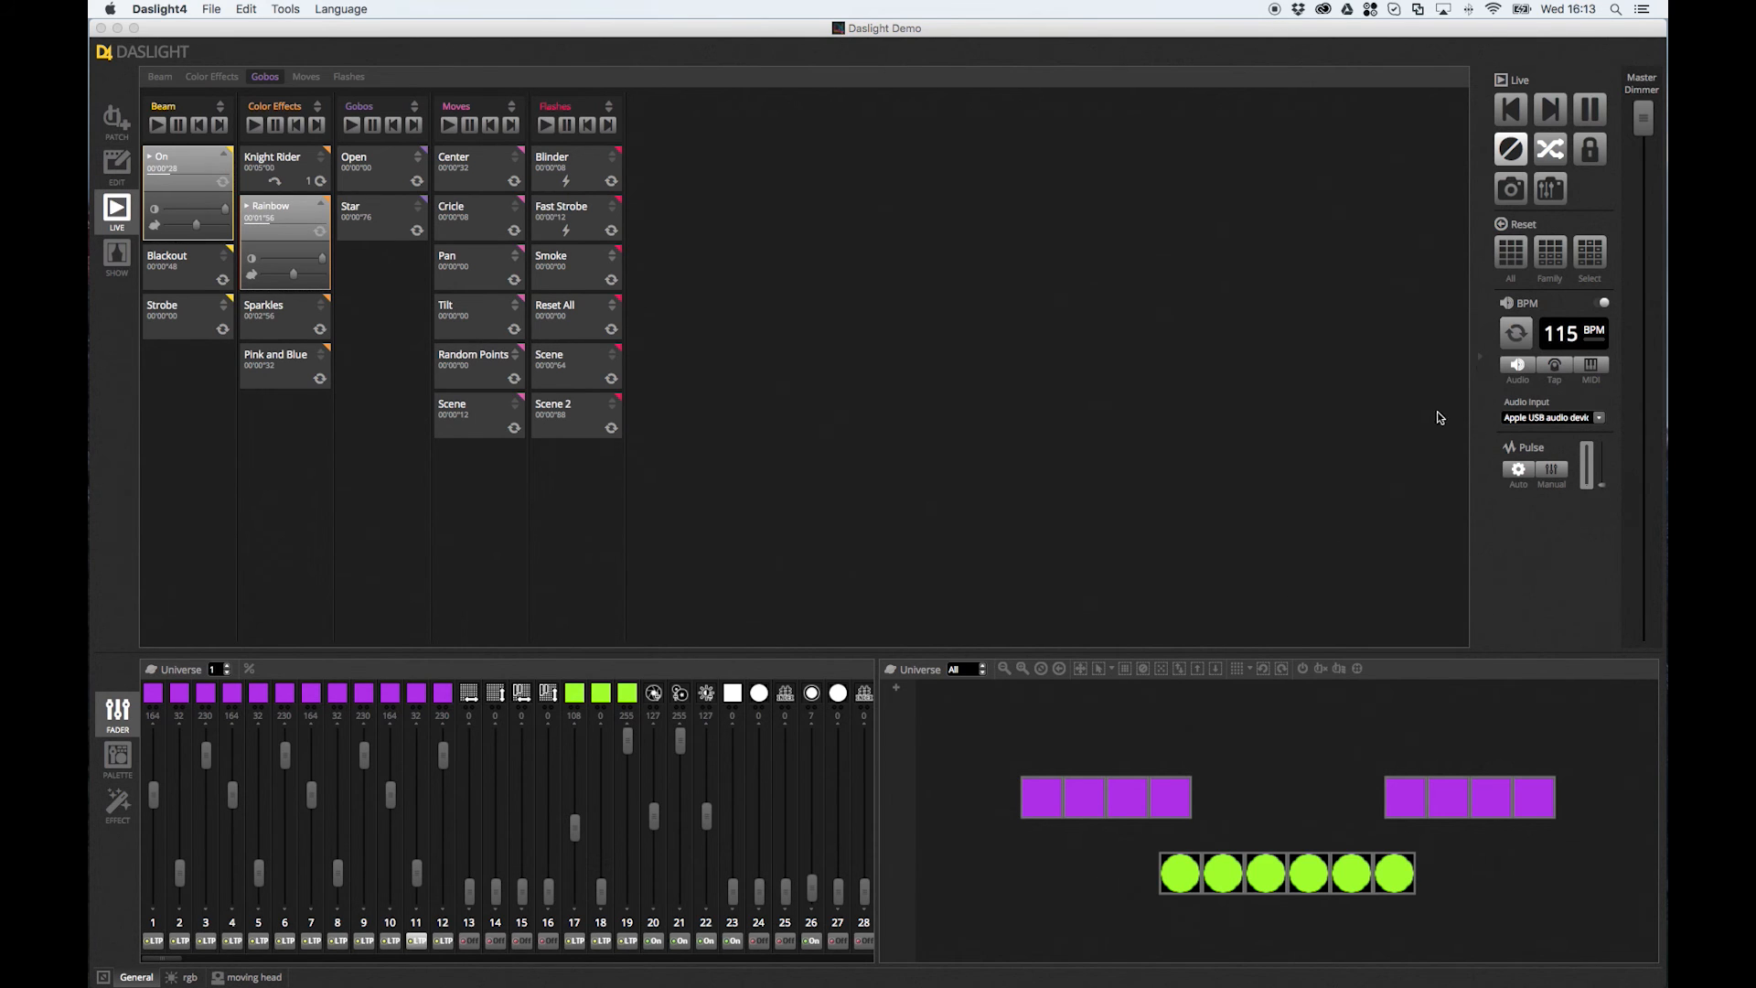
click(275, 977)
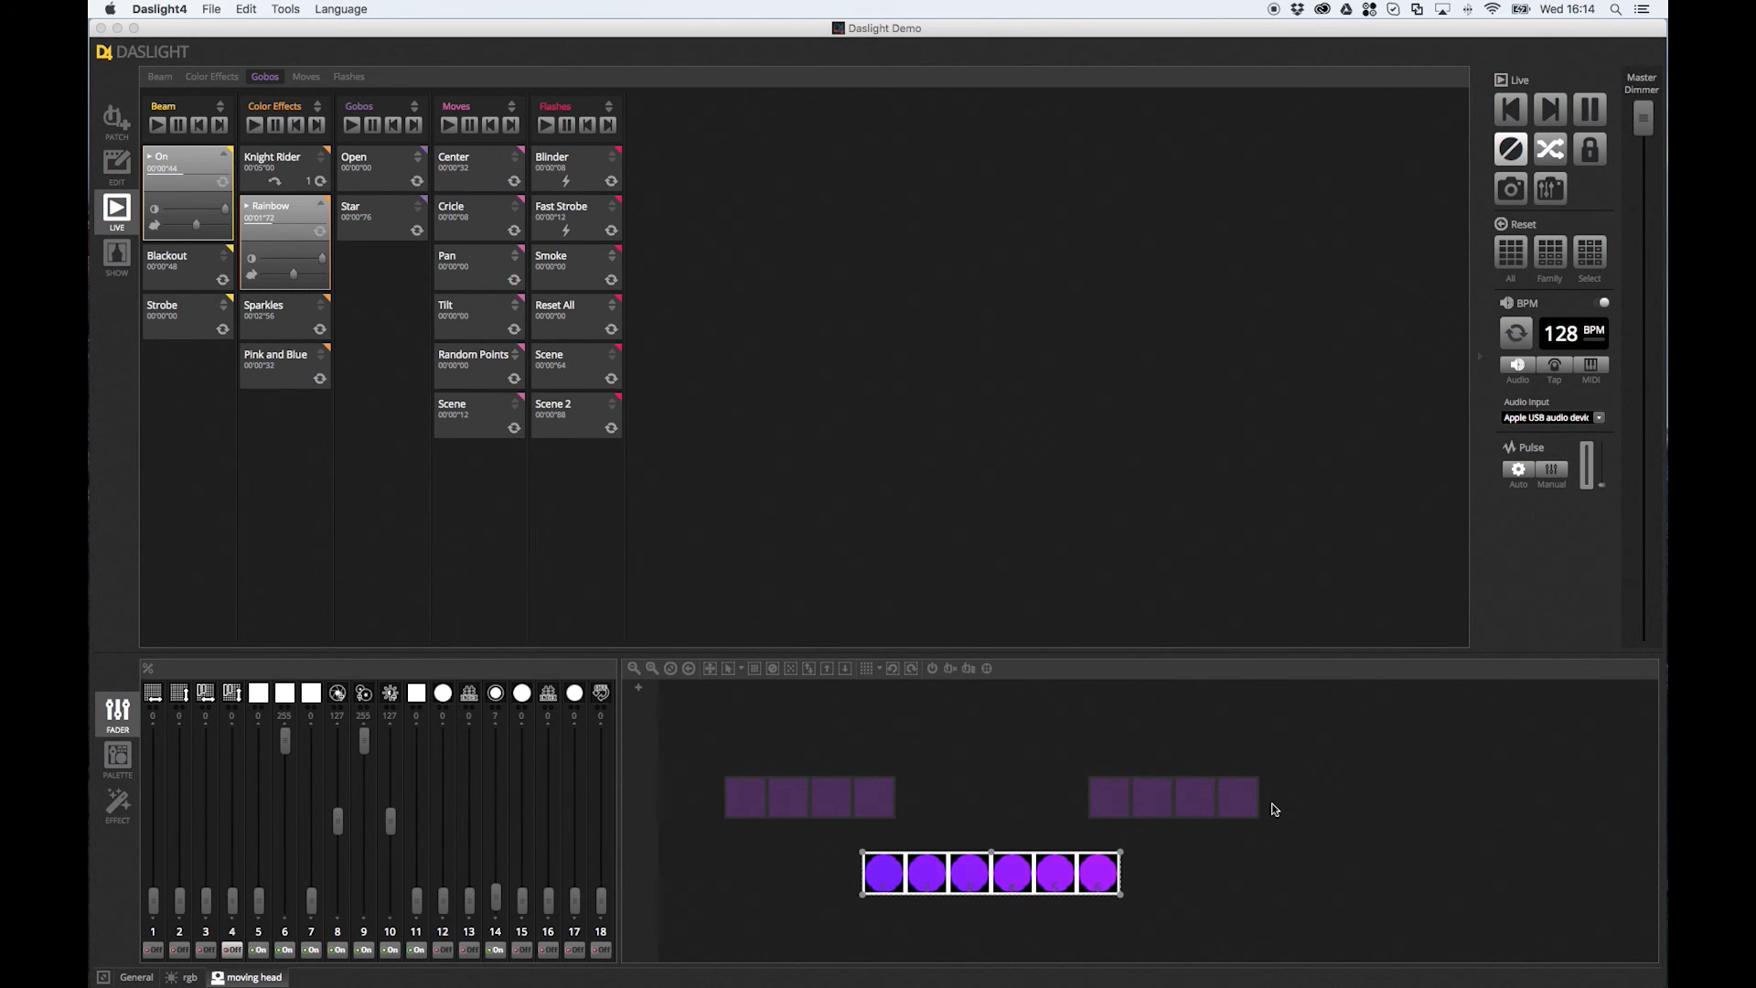
click(190, 976)
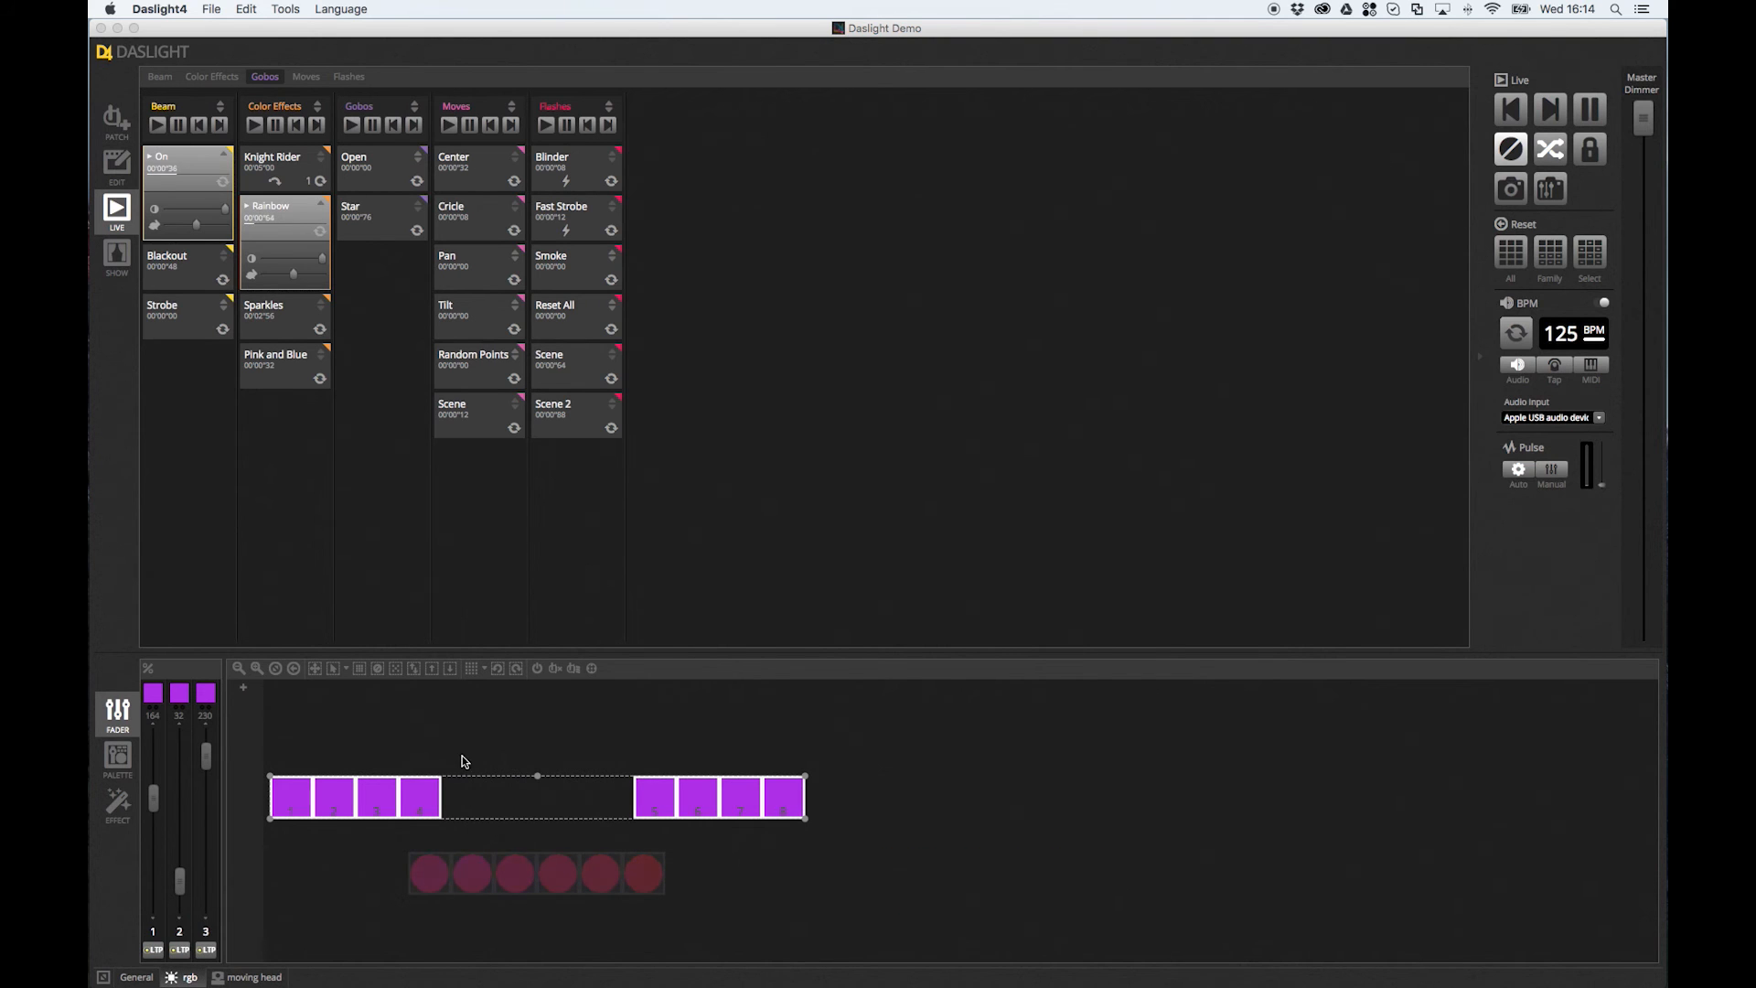
Select the two innermost rgb fixtures and reset the overrides of this selection only
click(450, 764)
drag(425, 741, 673, 826)
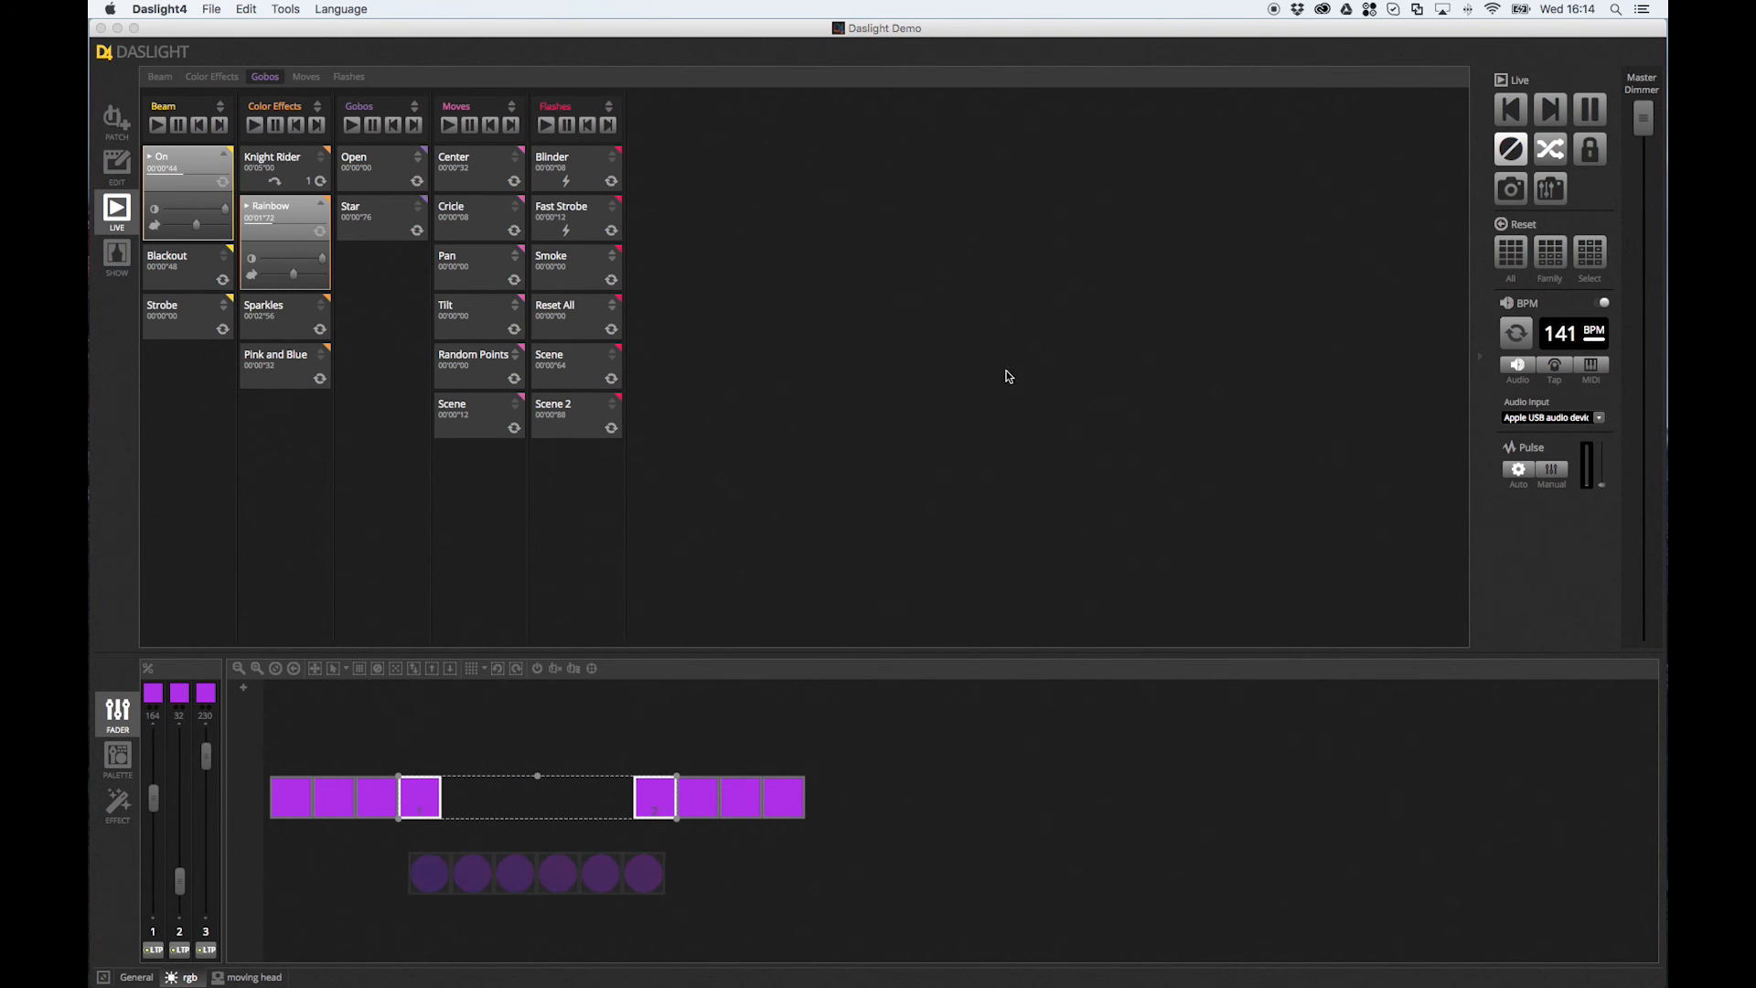
click(1589, 254)
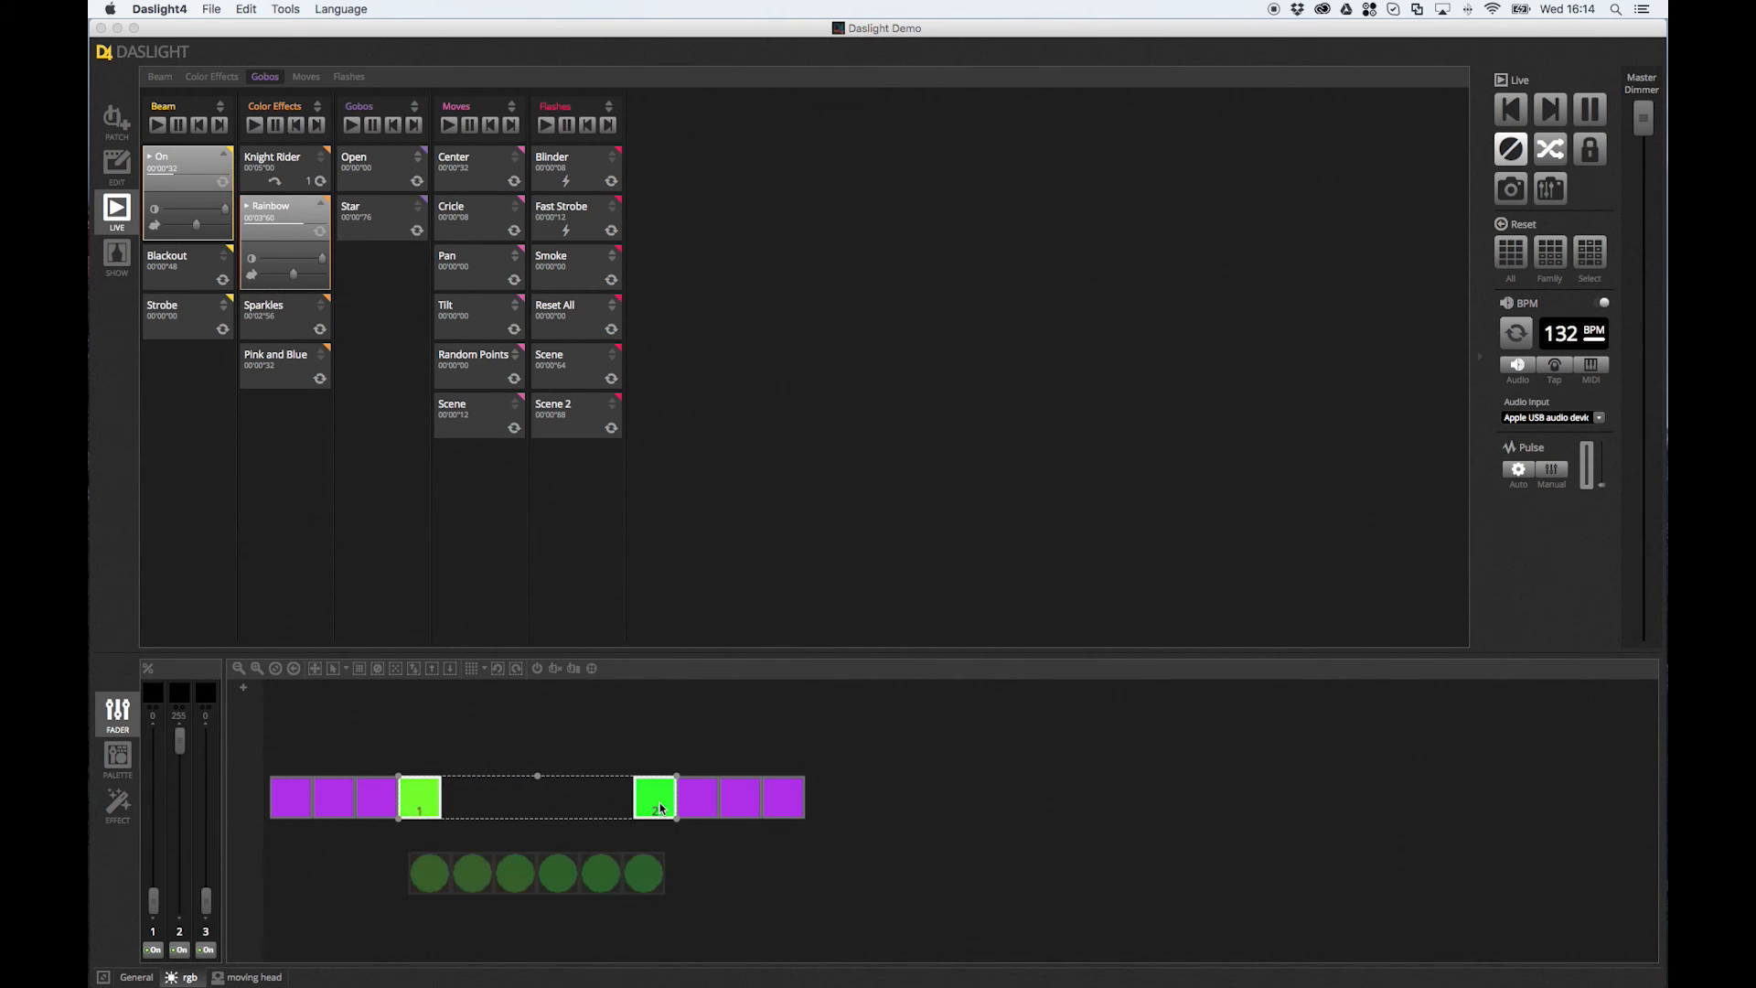
Clear the fixture selection and reset all remaining manual overrides, trying the Family reset as well
click(266, 798)
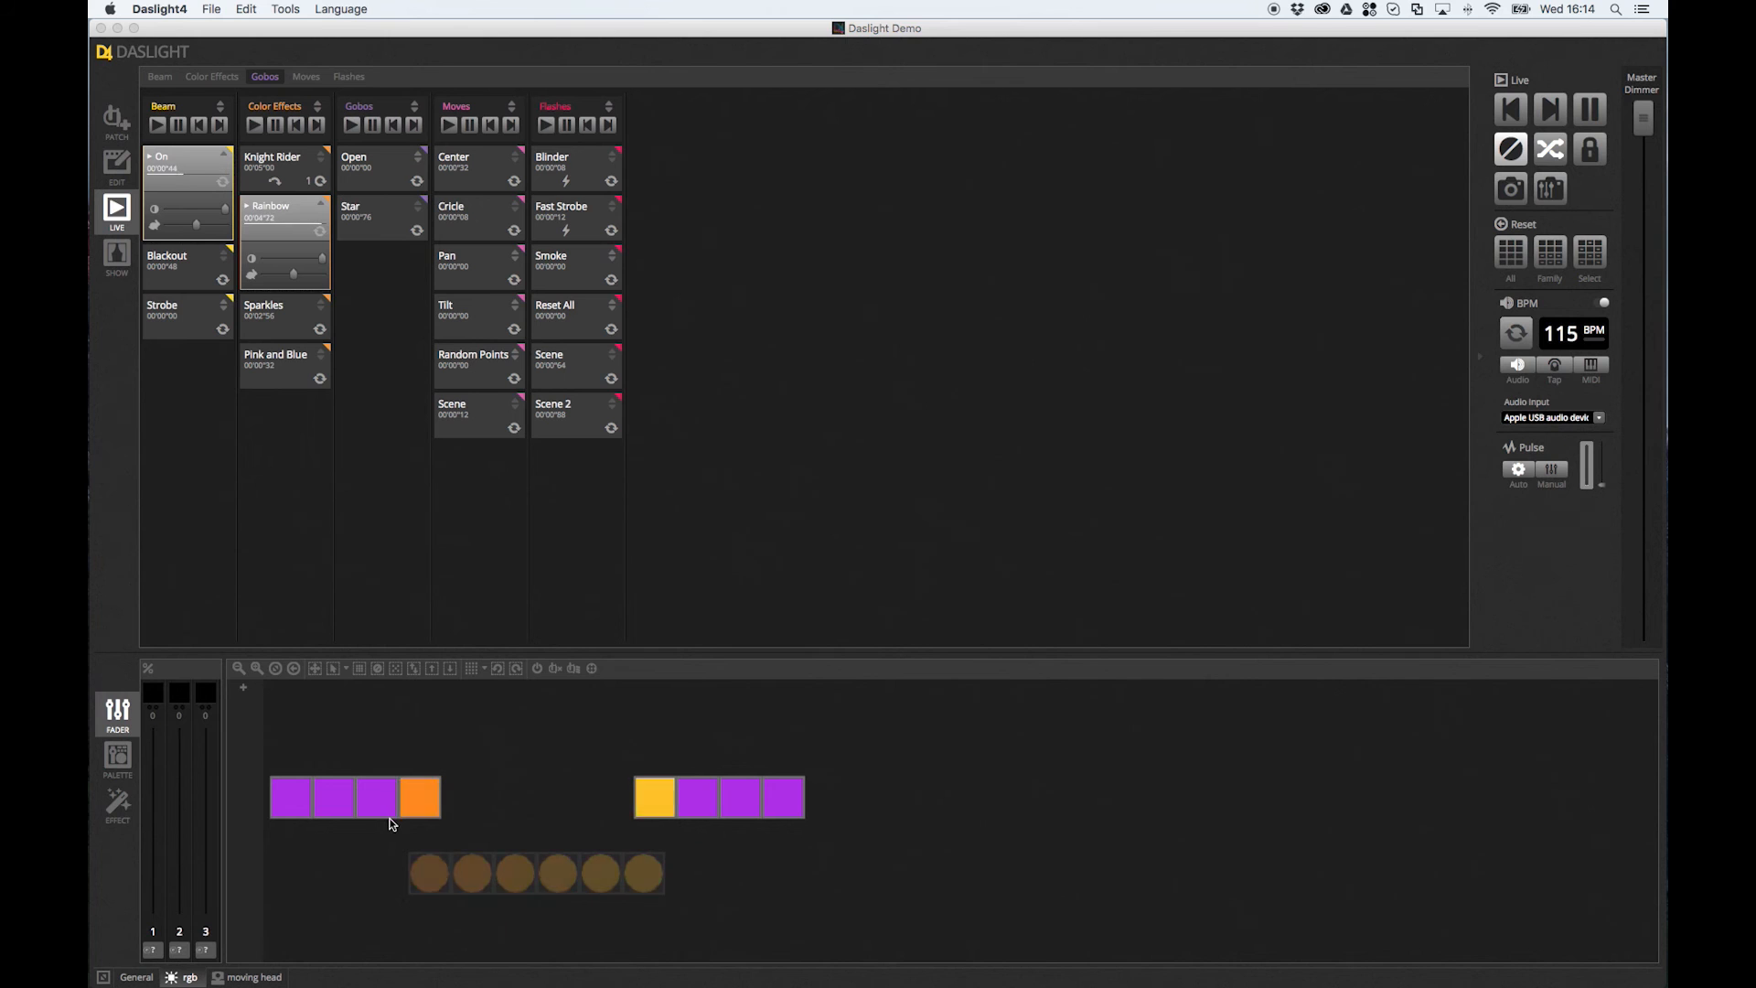
click(1514, 263)
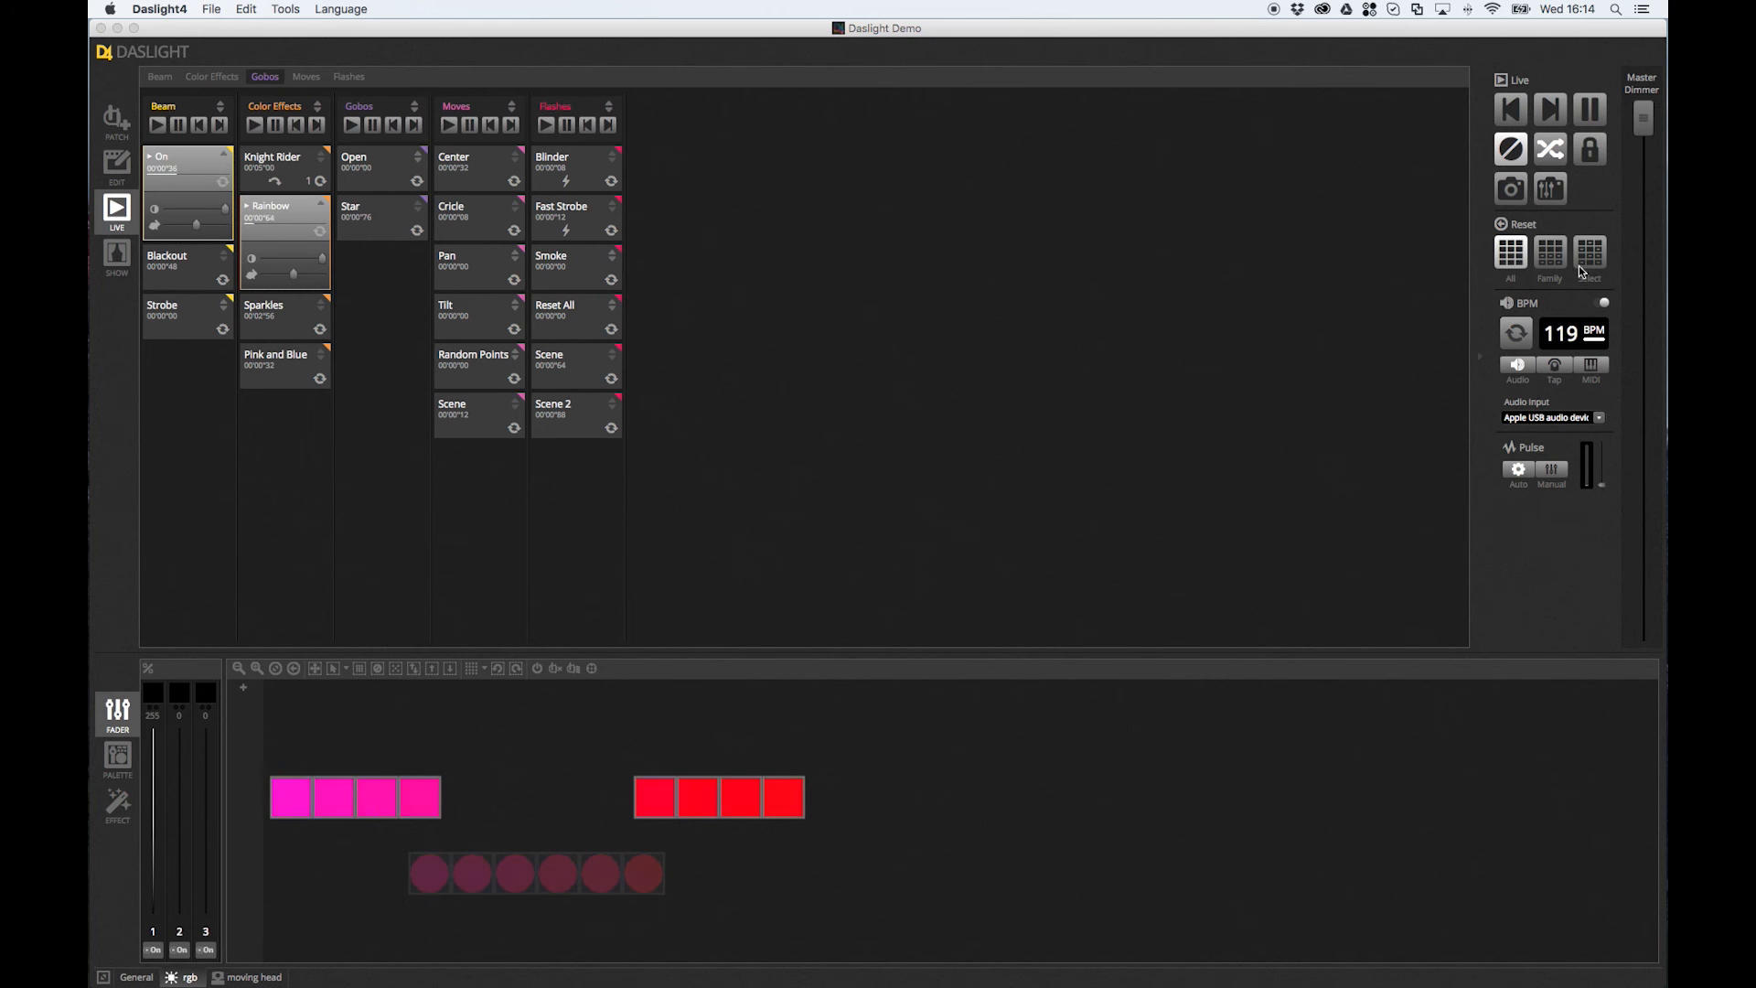
click(1552, 259)
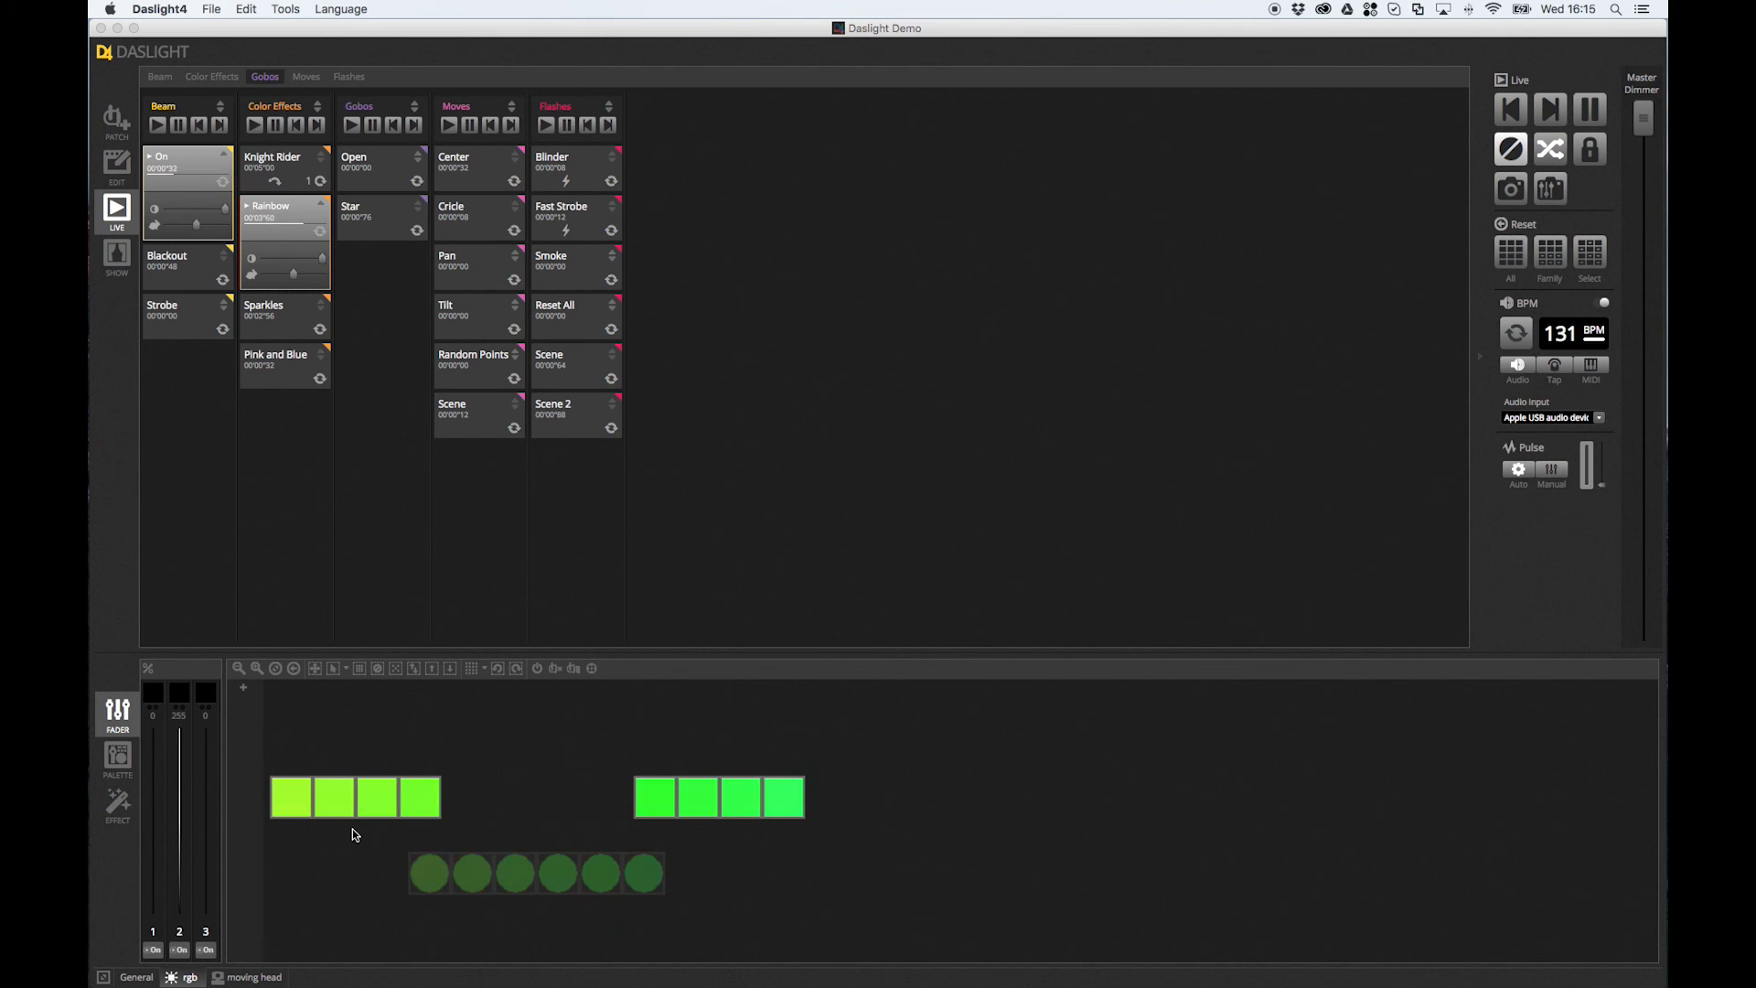
Override the moving heads' Gobo channel with the horizontal line gobo preset, value 23, from their palettes
click(272, 977)
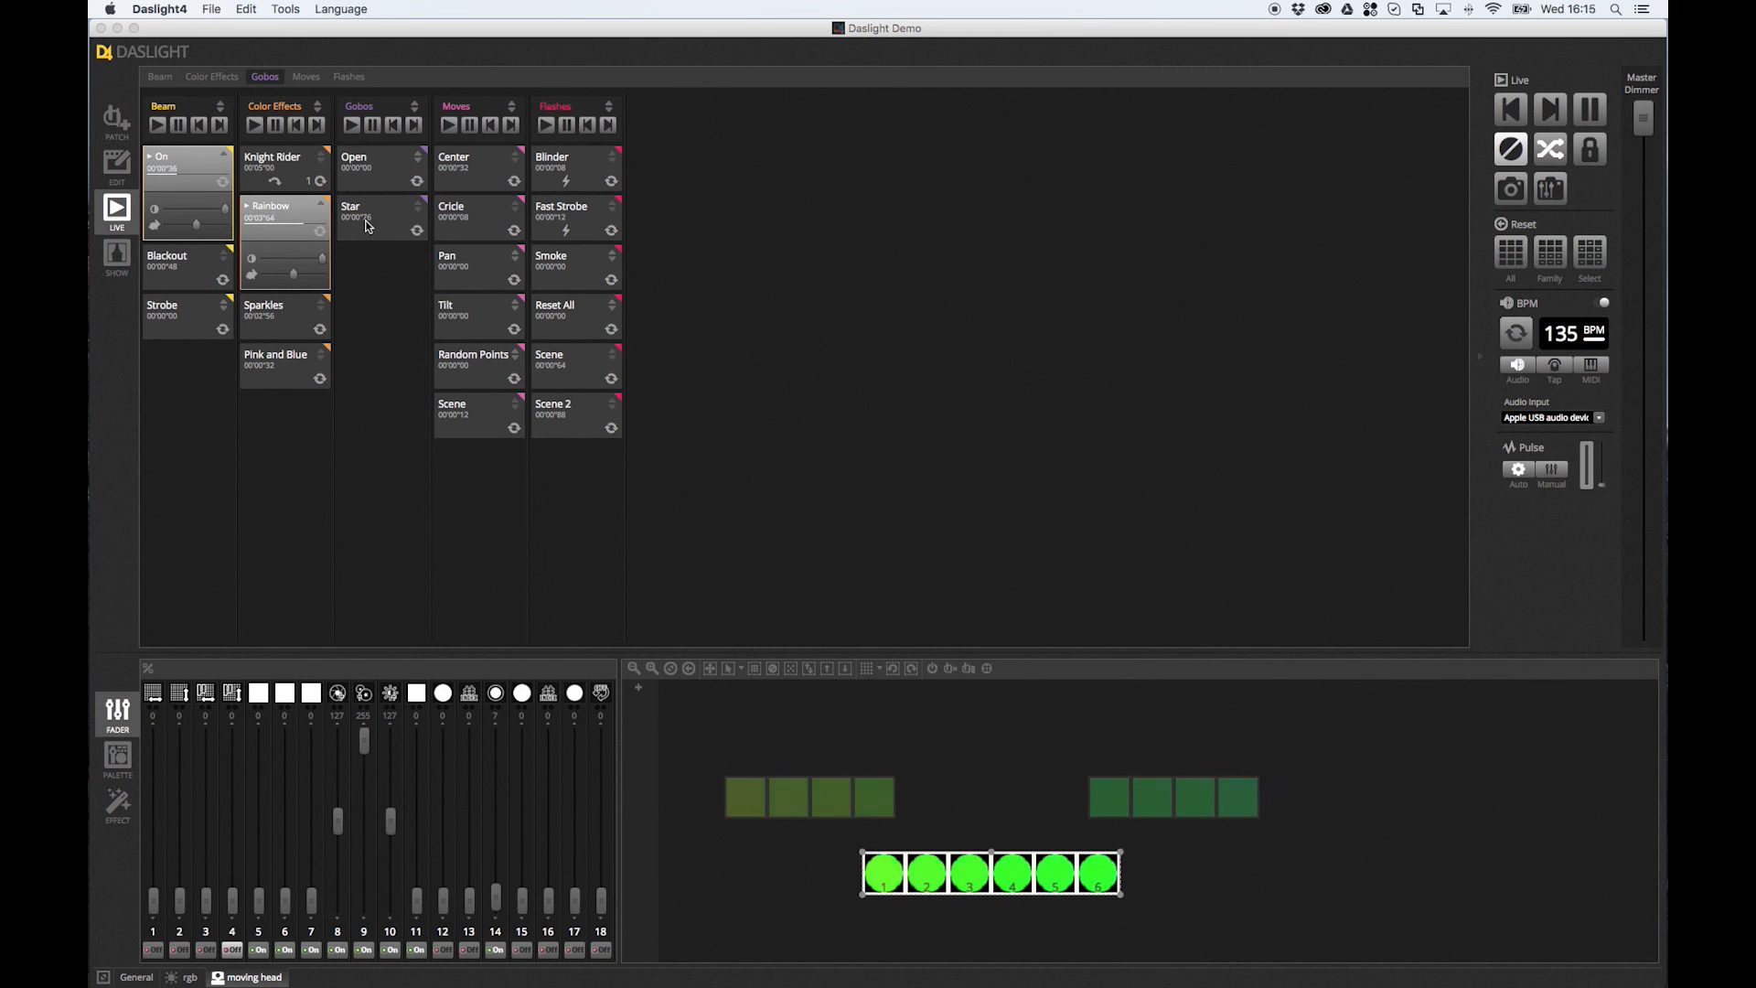
click(119, 759)
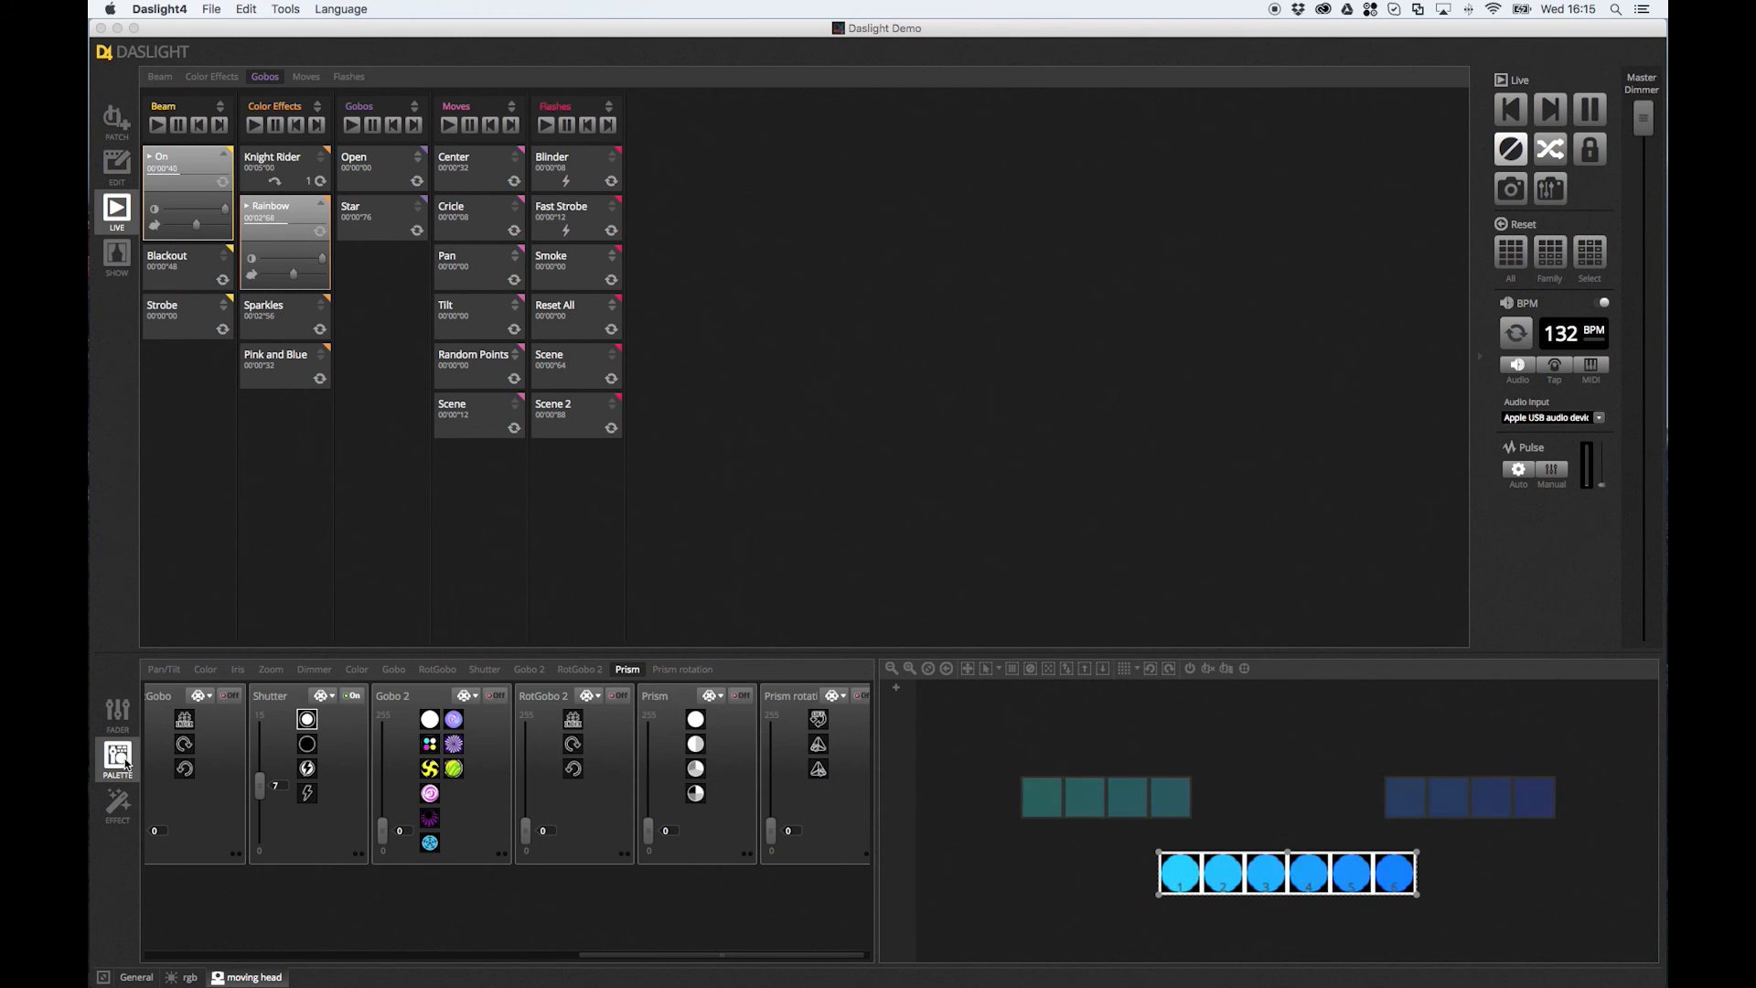
click(404, 669)
click(436, 743)
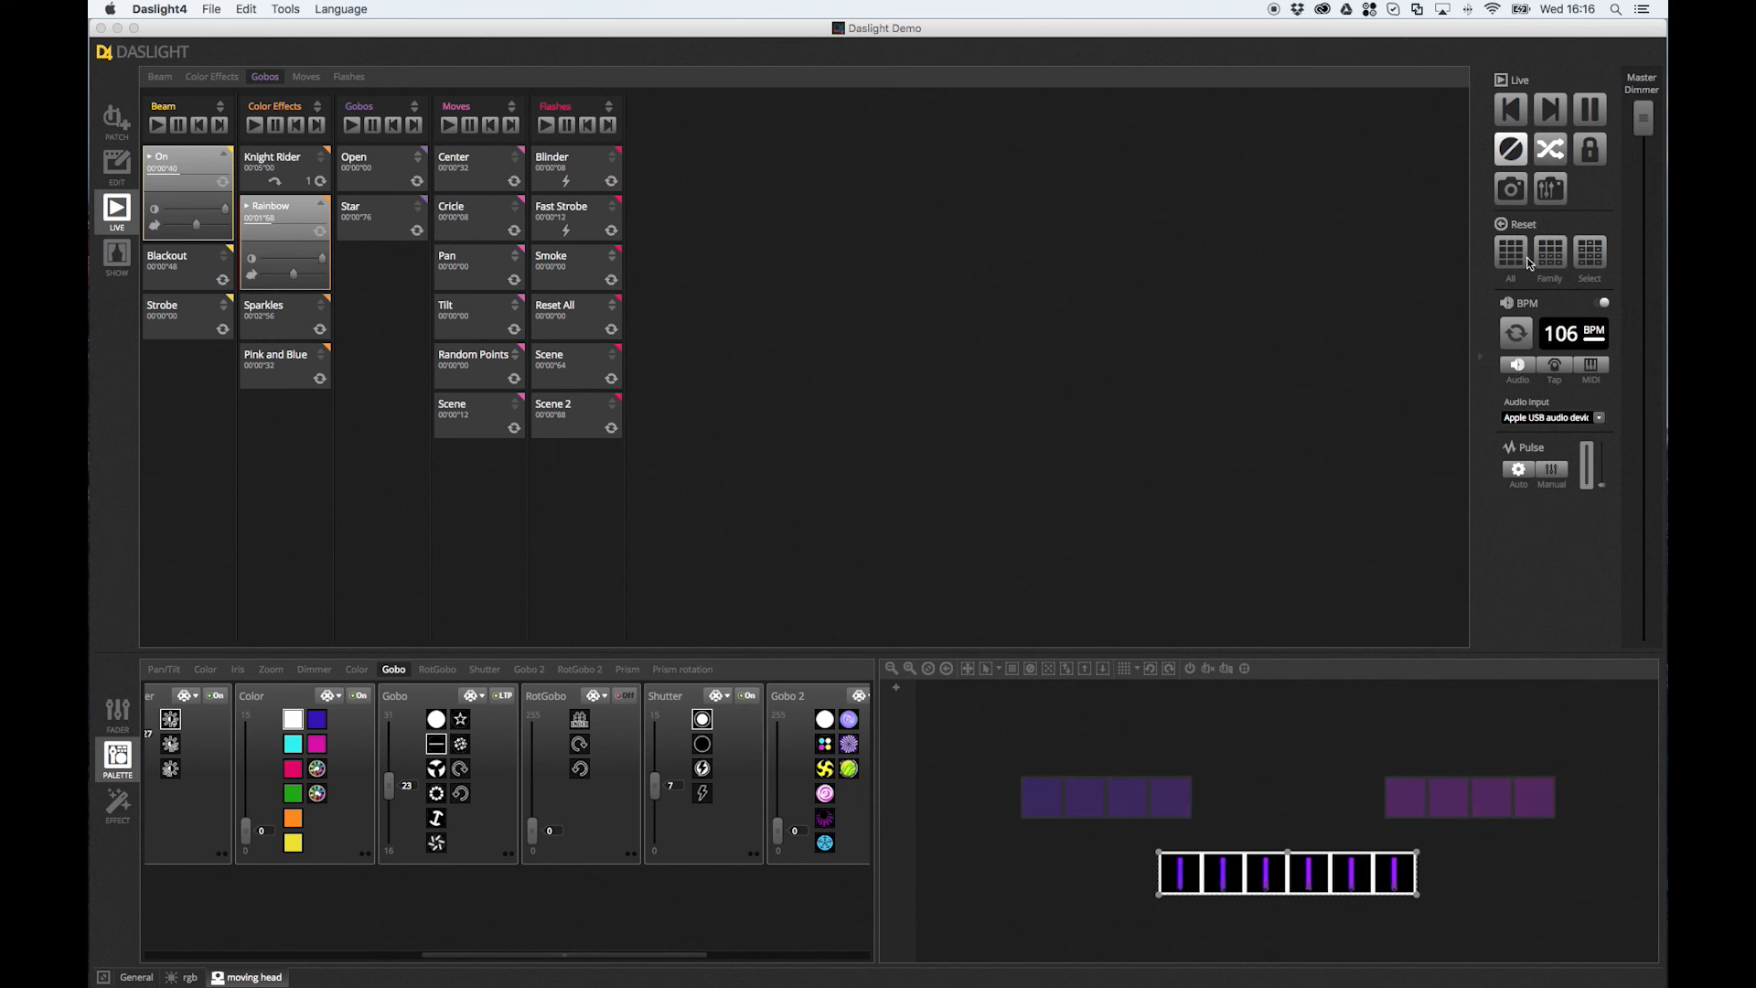
Save the manual gobo override as a new scene in the Gobos group, and reset all overrides
click(1554, 188)
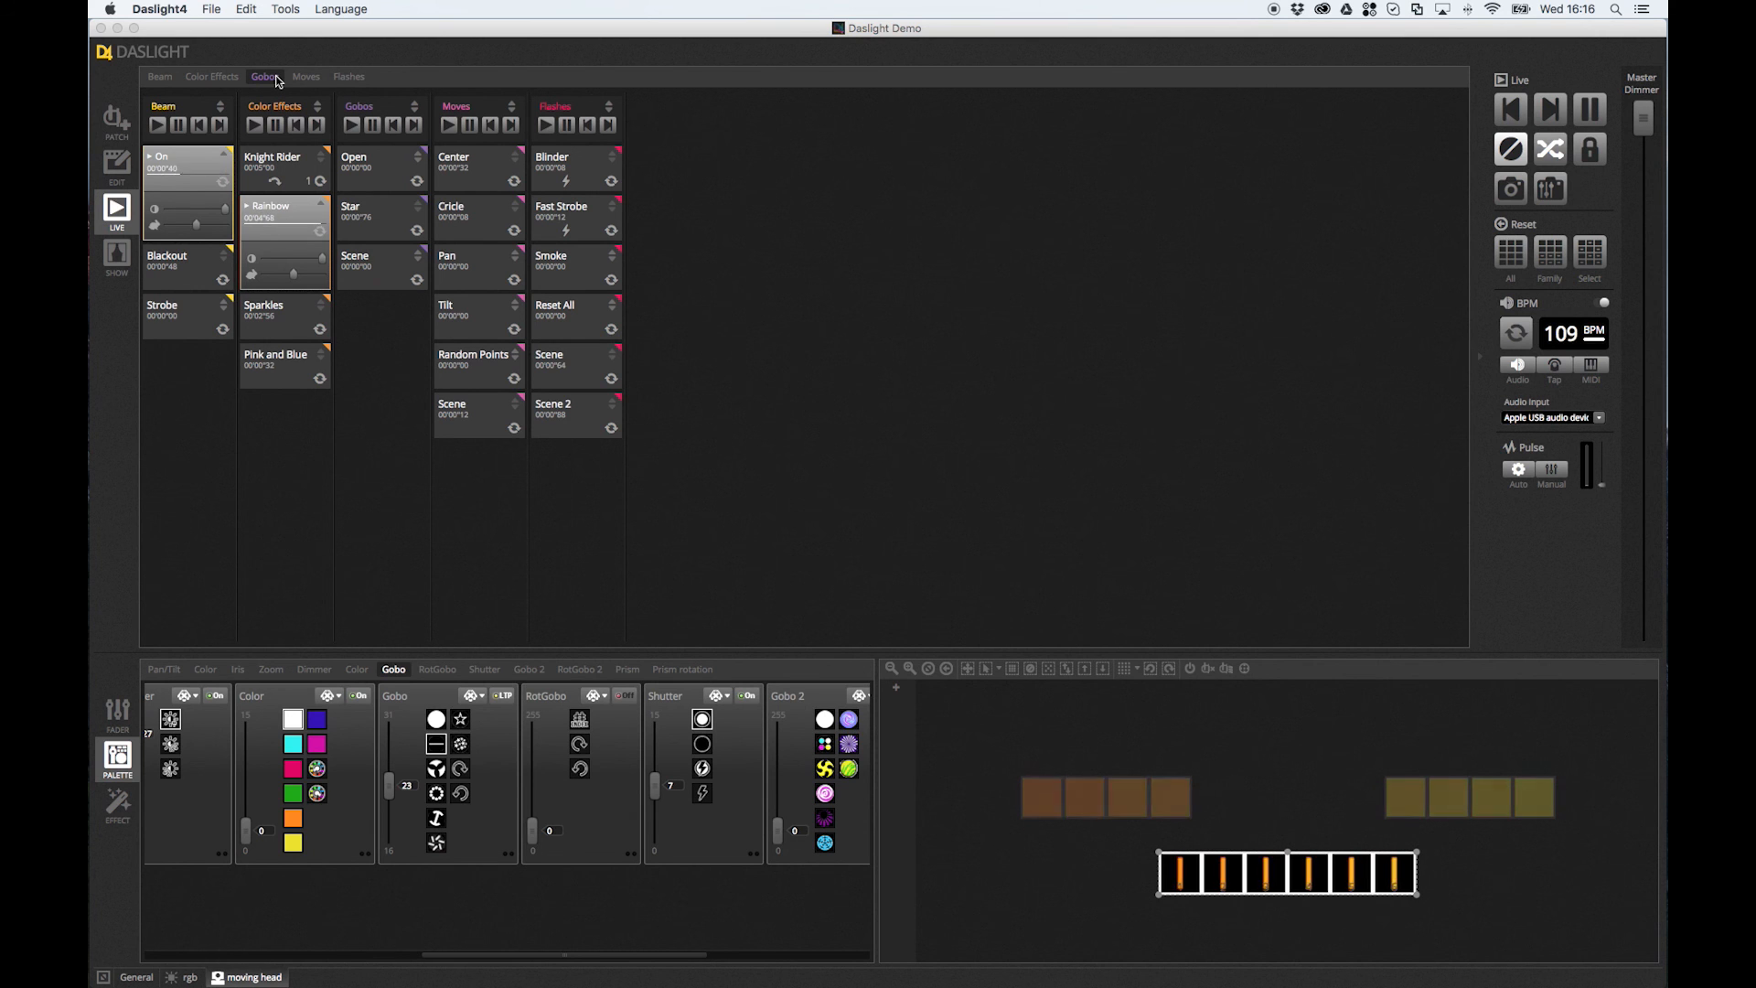
click(1514, 259)
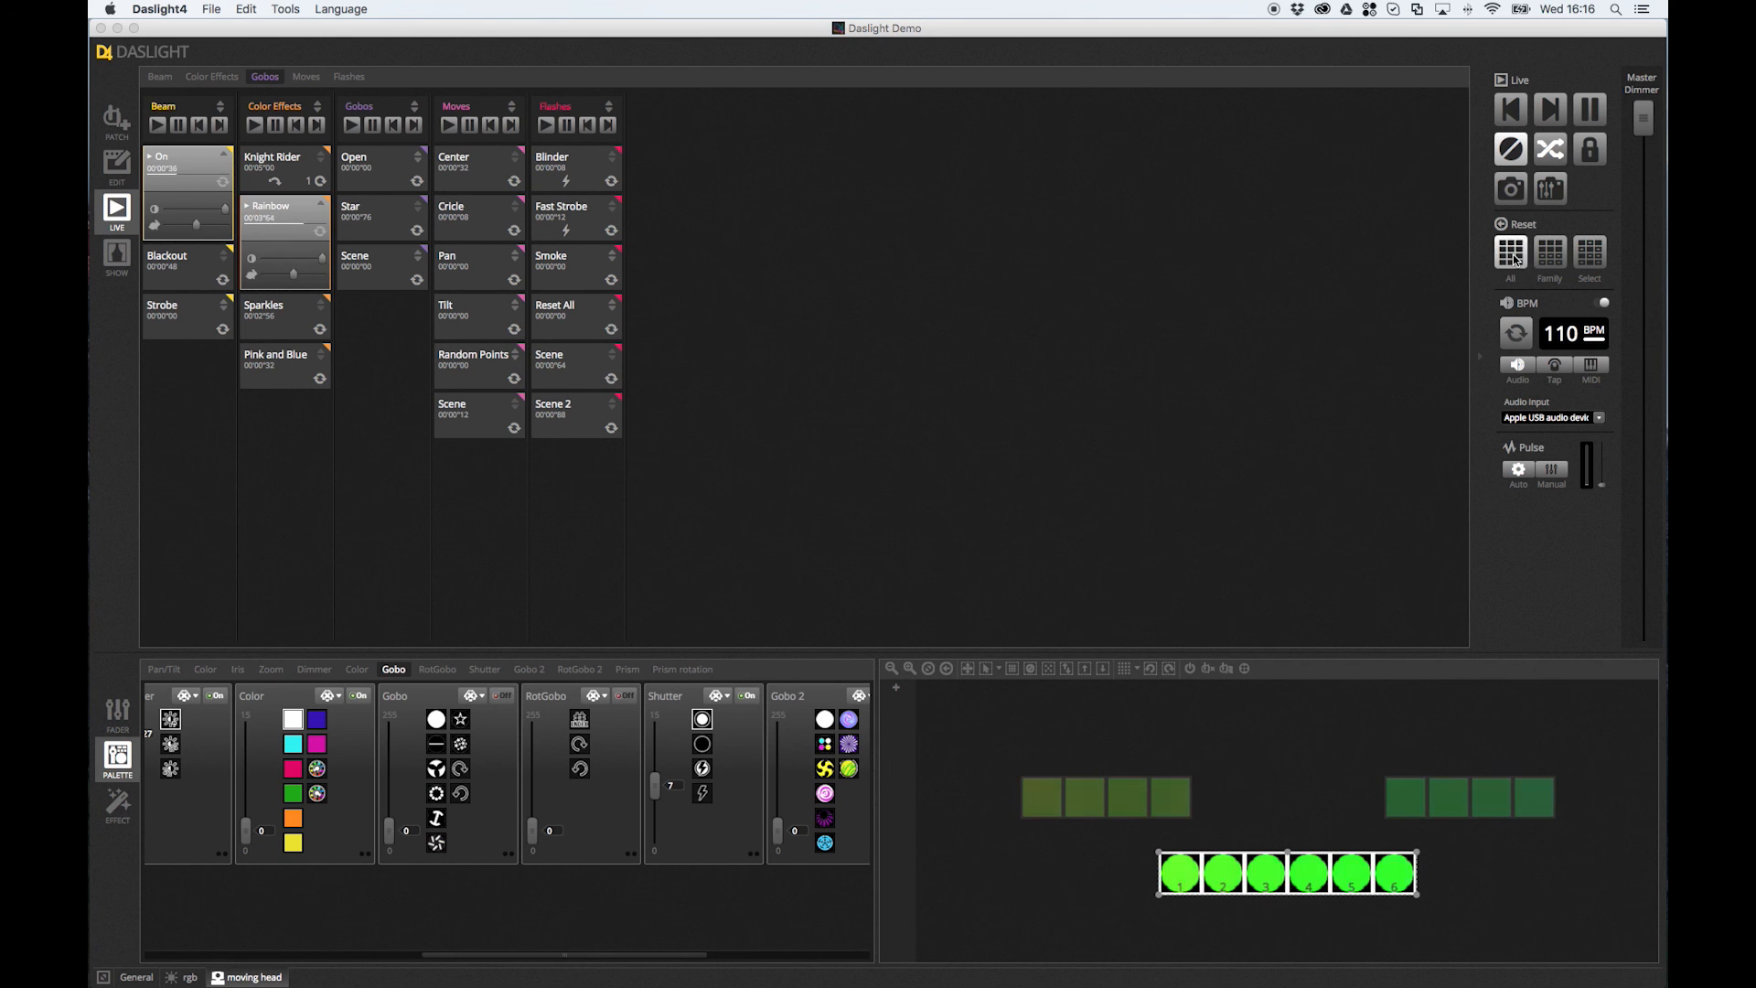
Start and stop the new scene in the Gobos group several times to preview its gobo on the moving heads
click(360, 274)
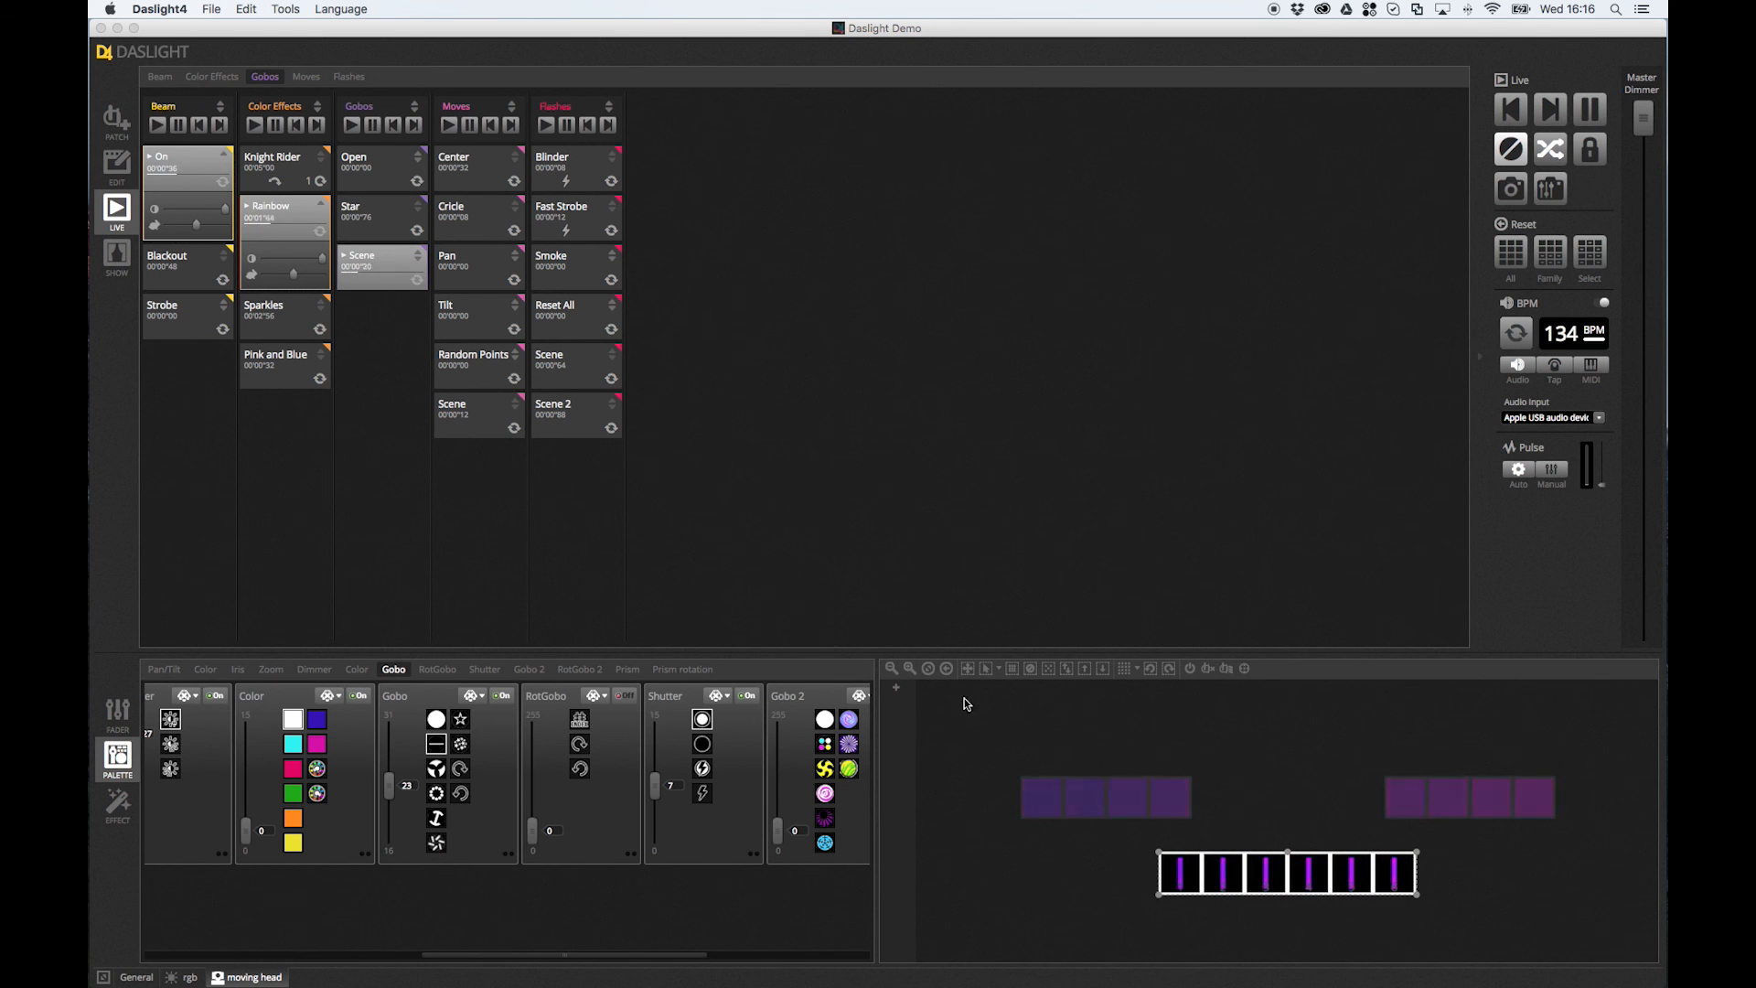
click(357, 274)
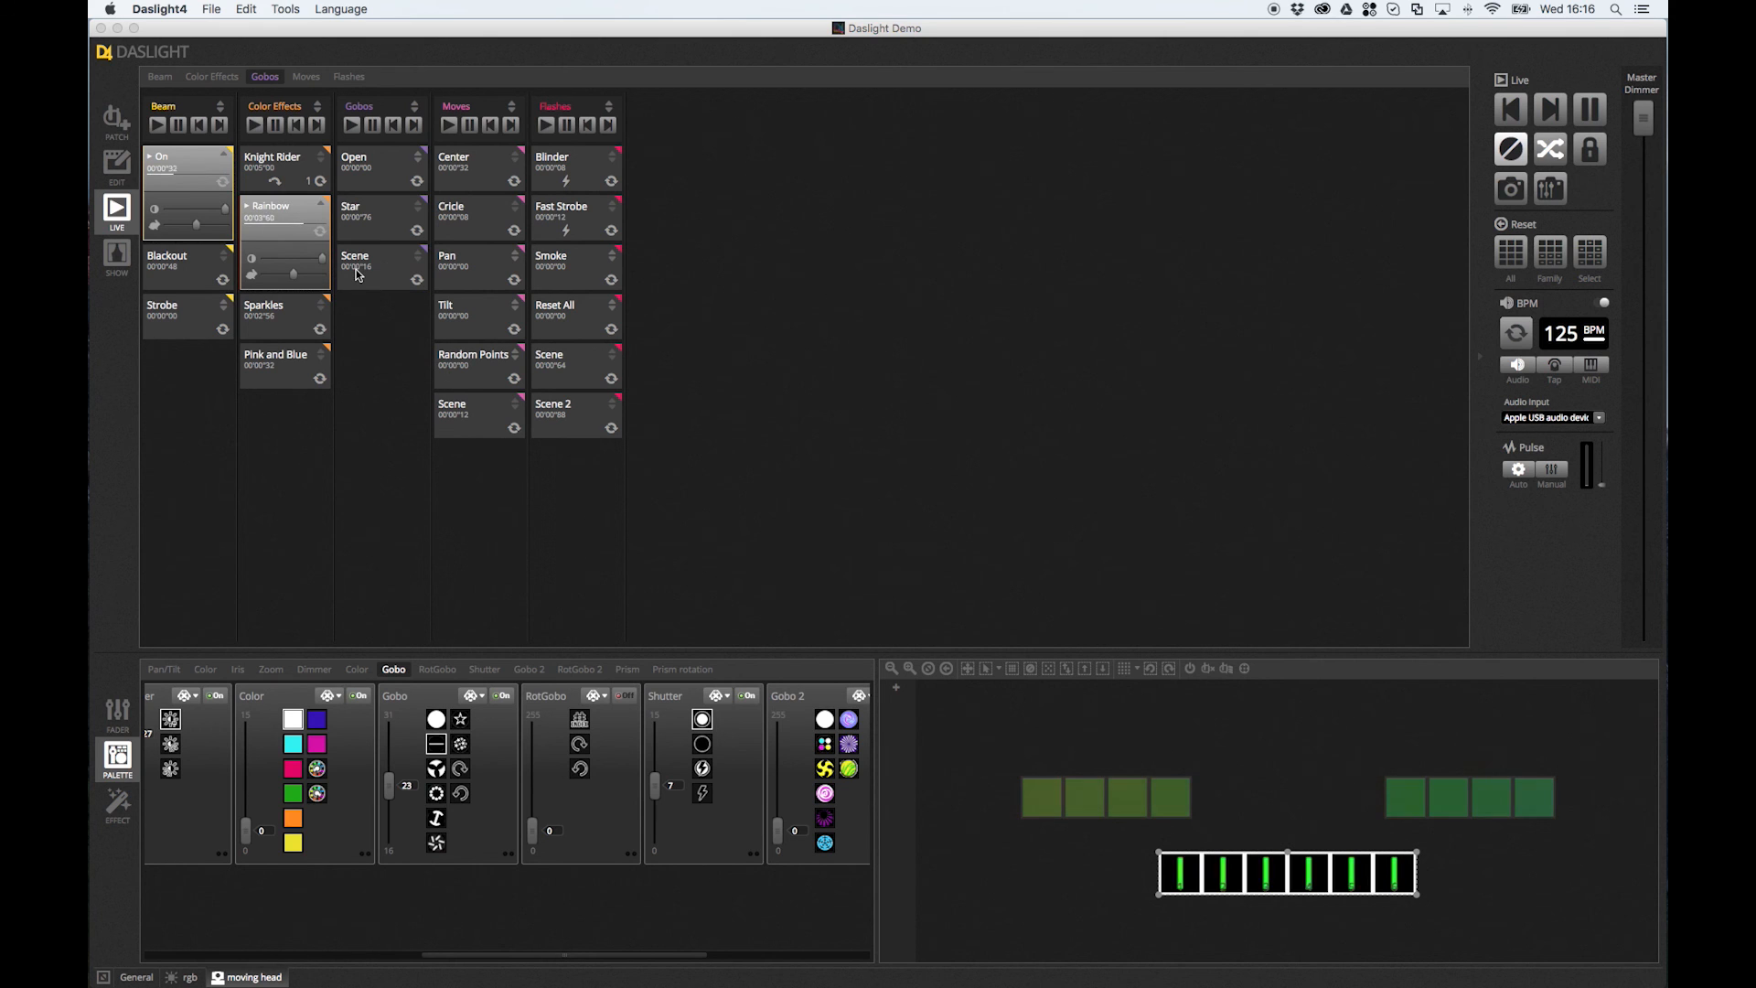
click(357, 274)
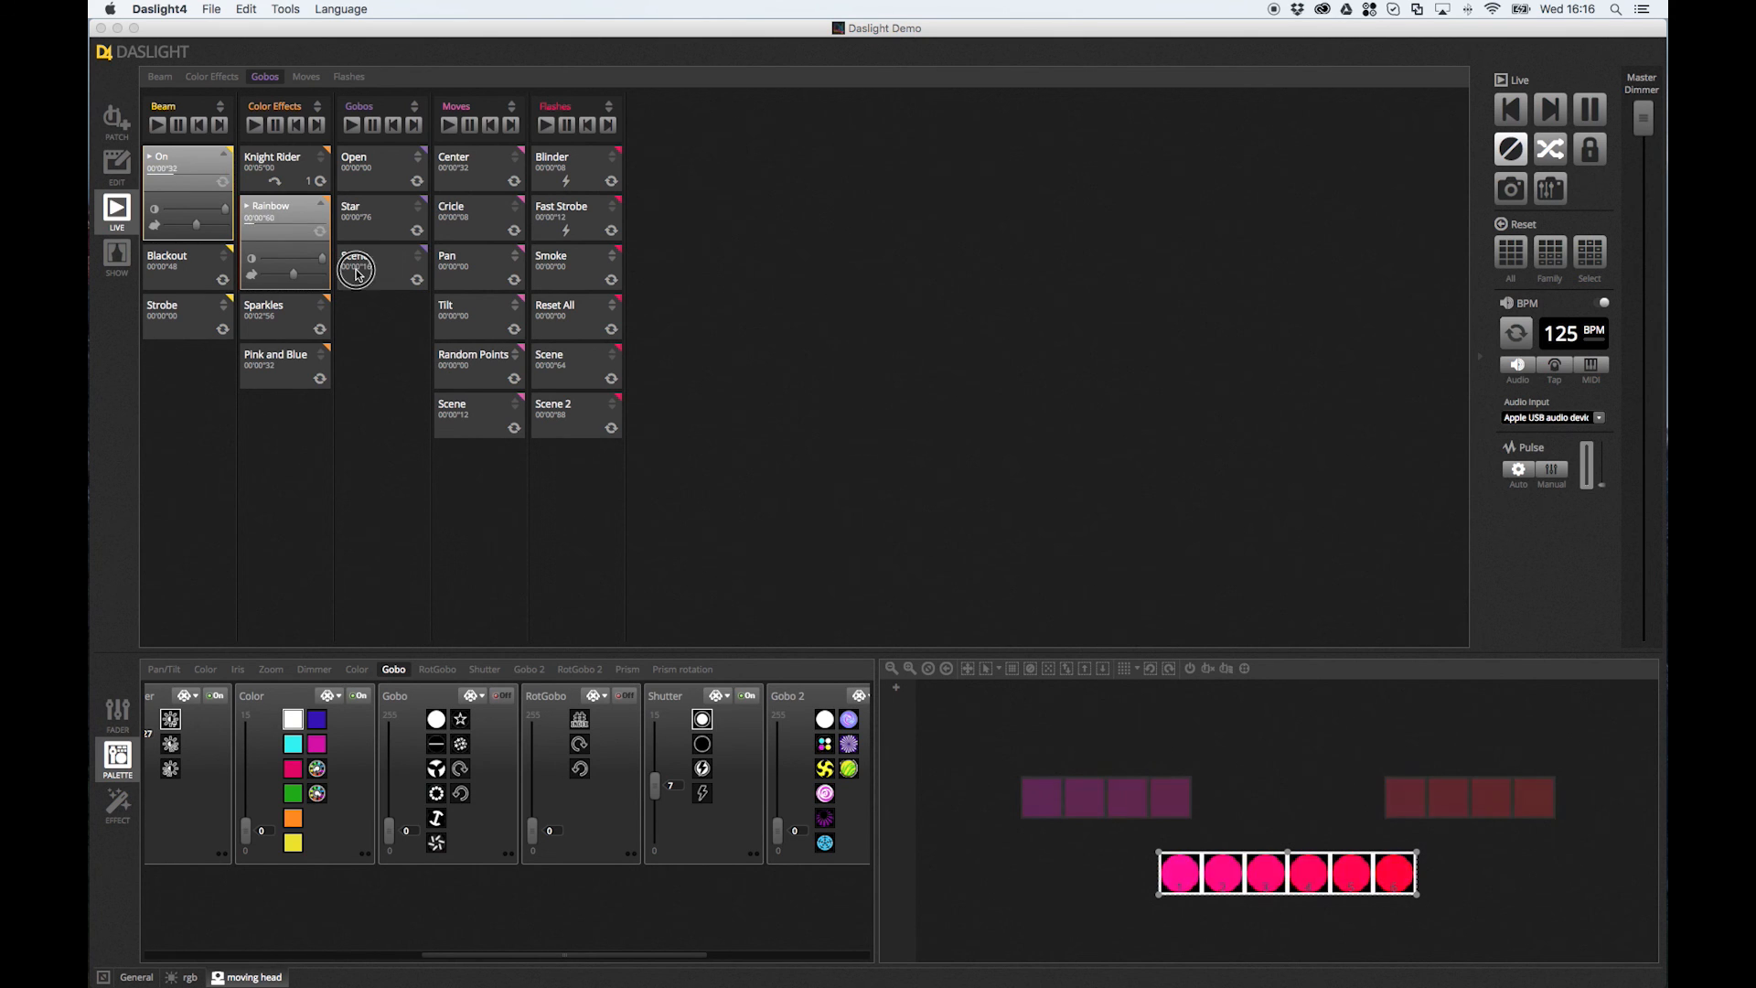
click(356, 274)
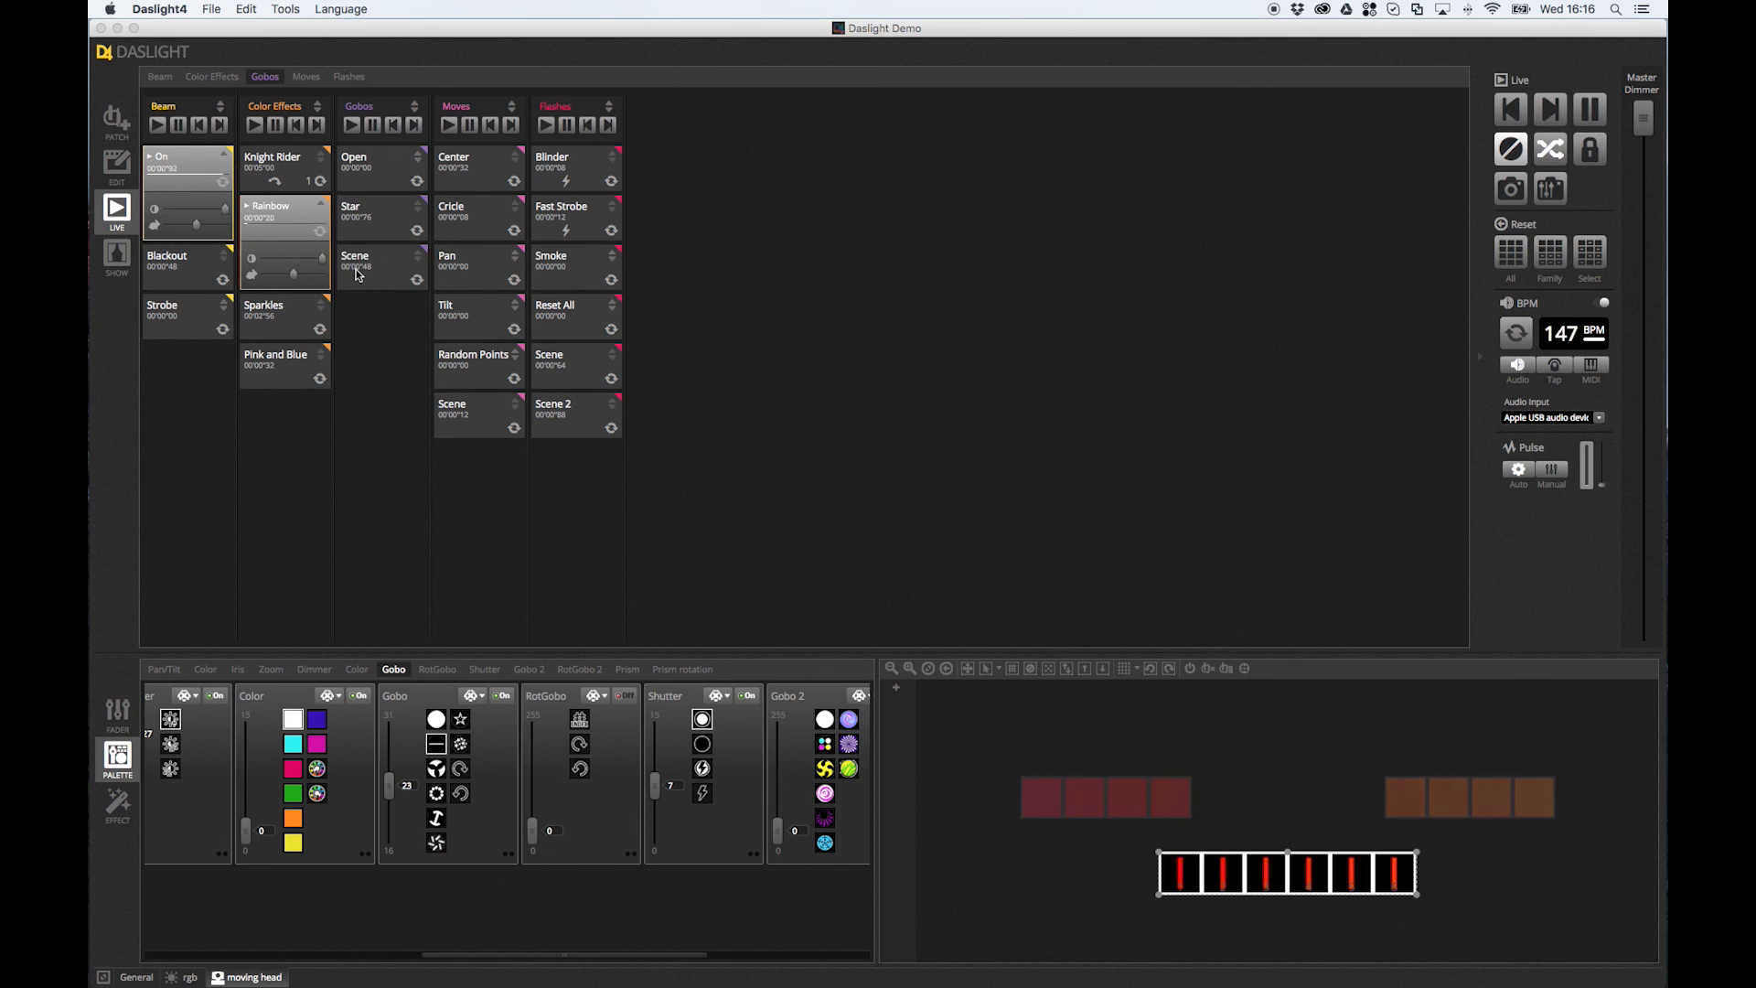
click(356, 274)
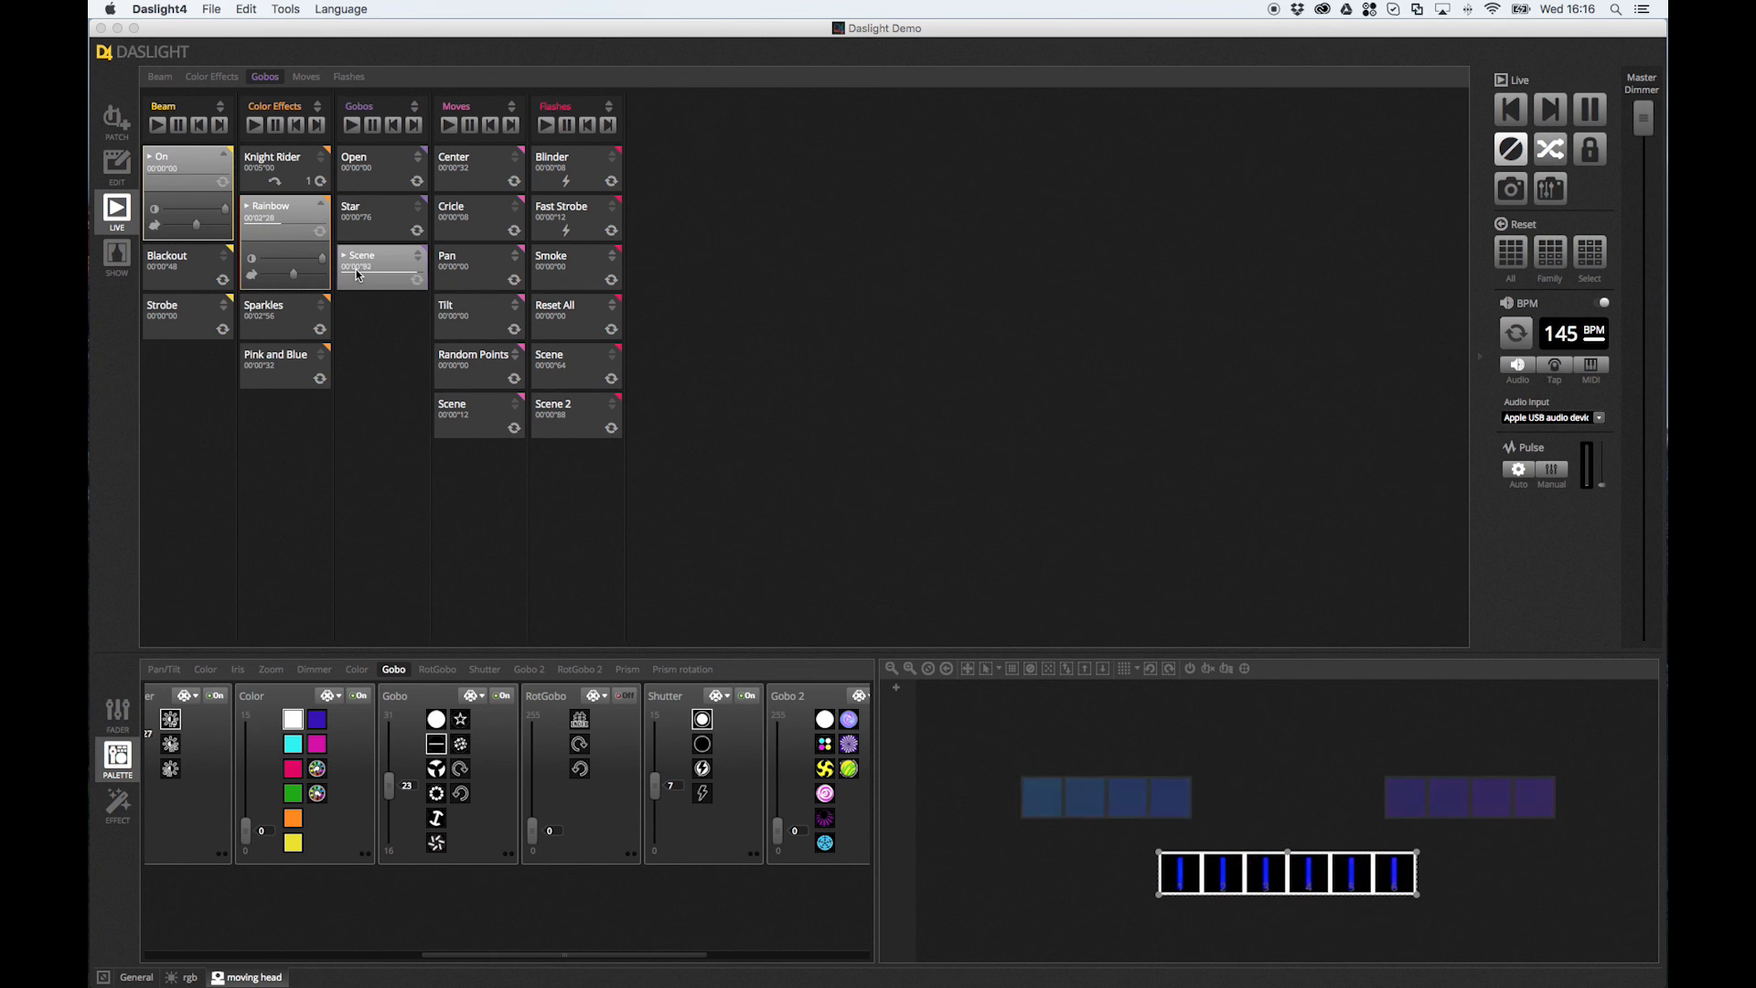
click(357, 274)
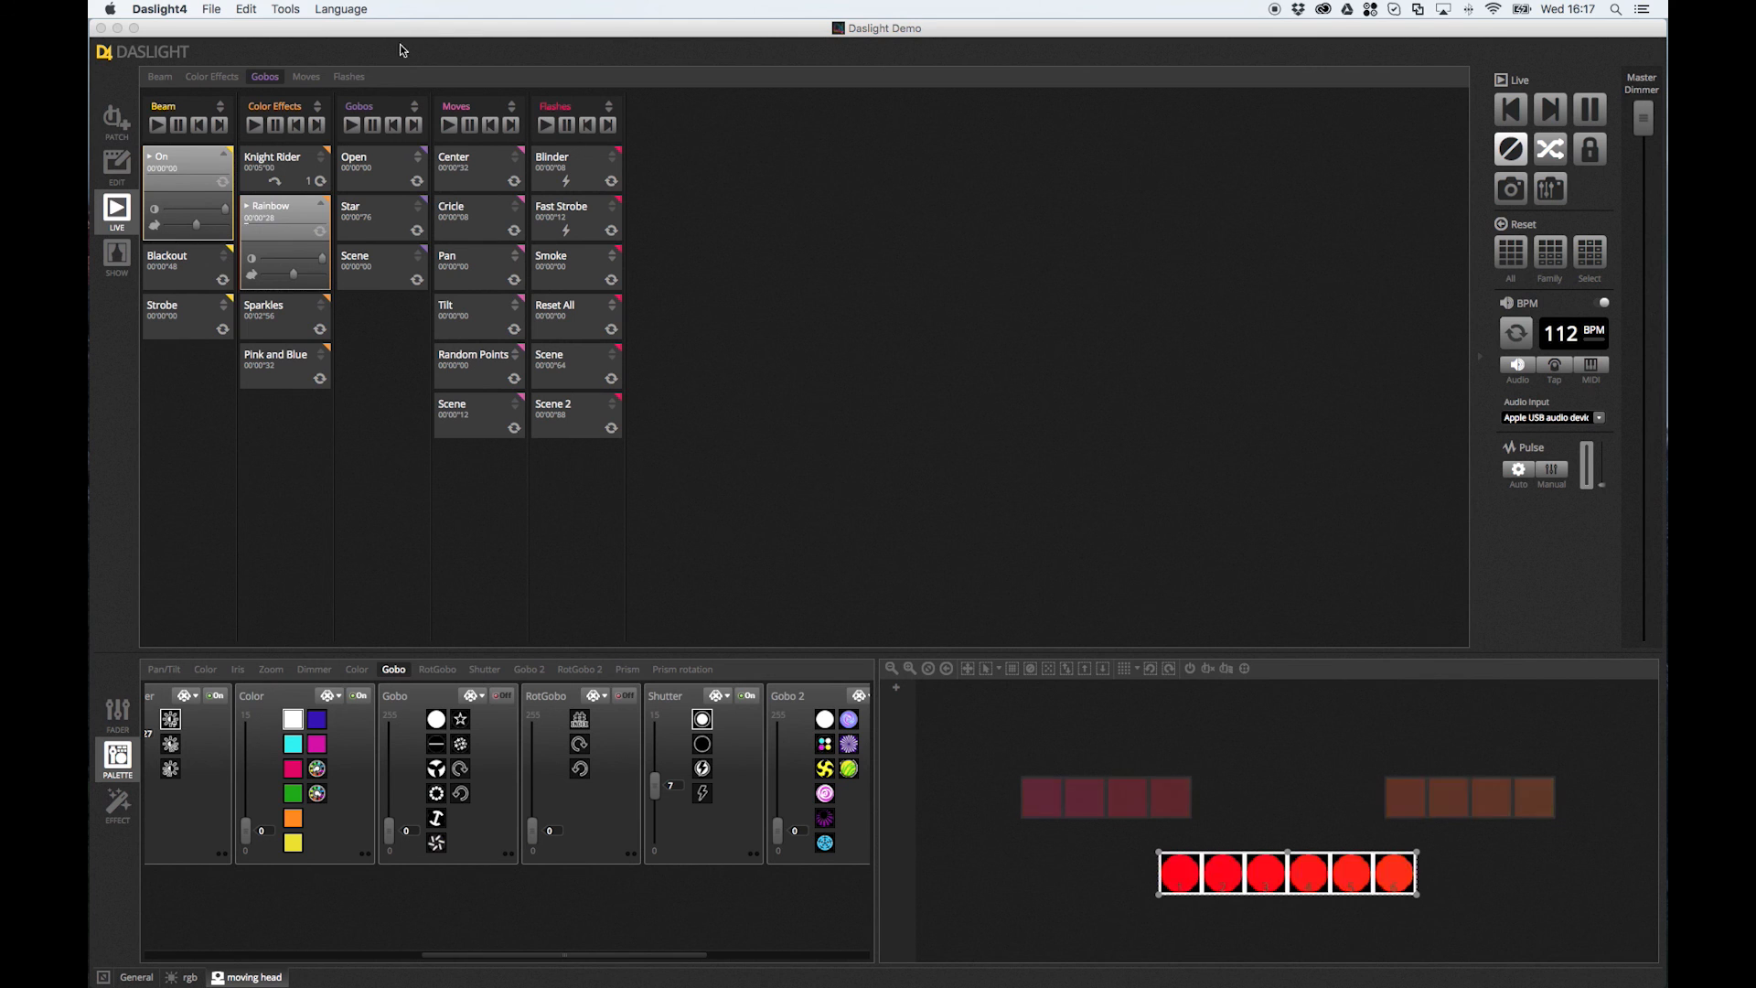
Save a snapshot of the live output as a new Flashes scene, and play it after stopping Rainbow and On
click(348, 77)
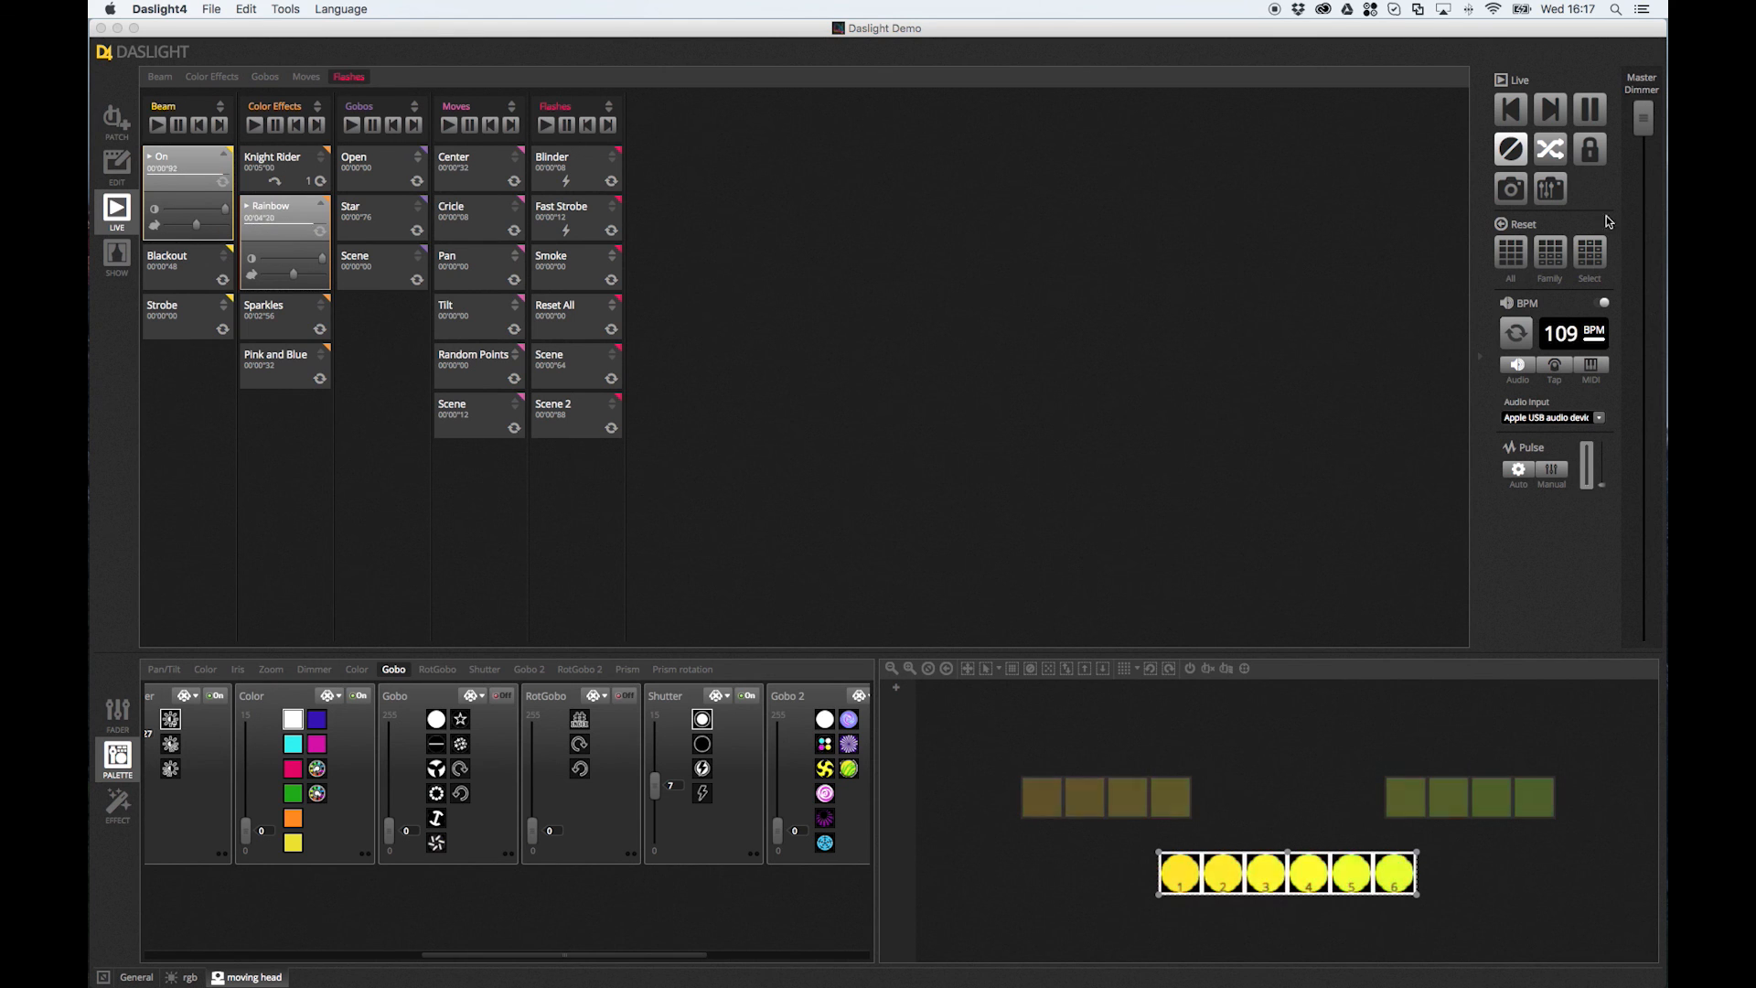
click(1520, 201)
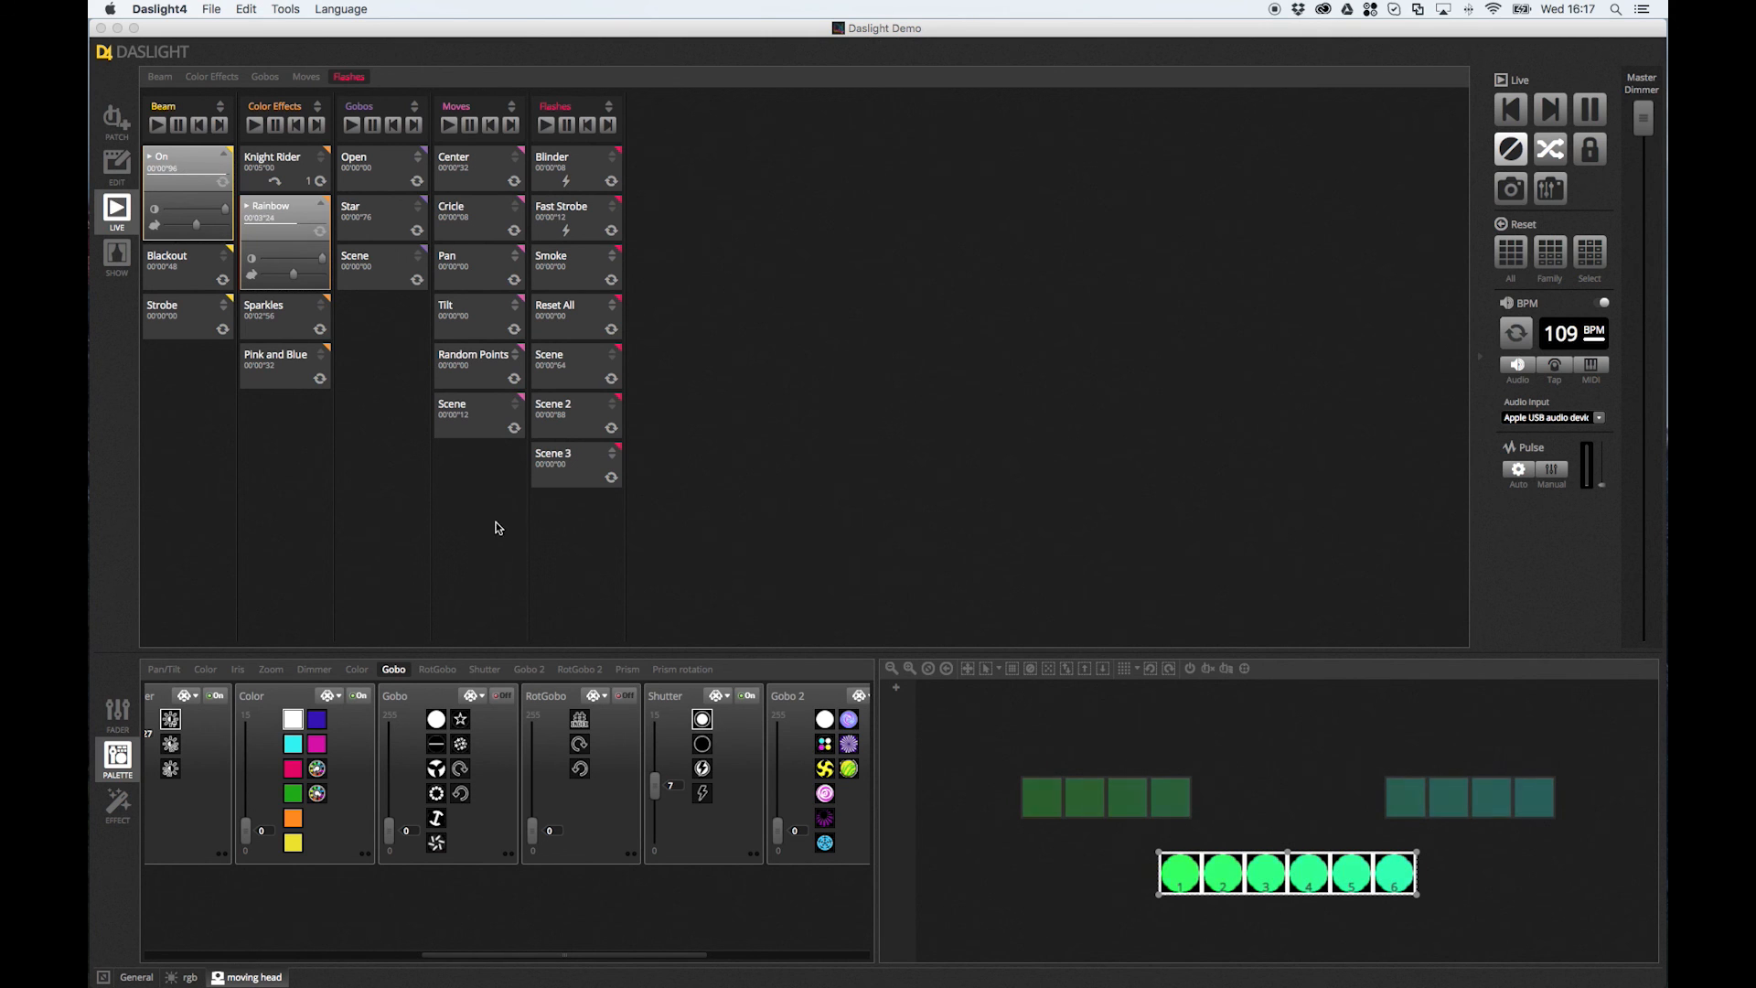
click(284, 224)
click(225, 176)
click(579, 477)
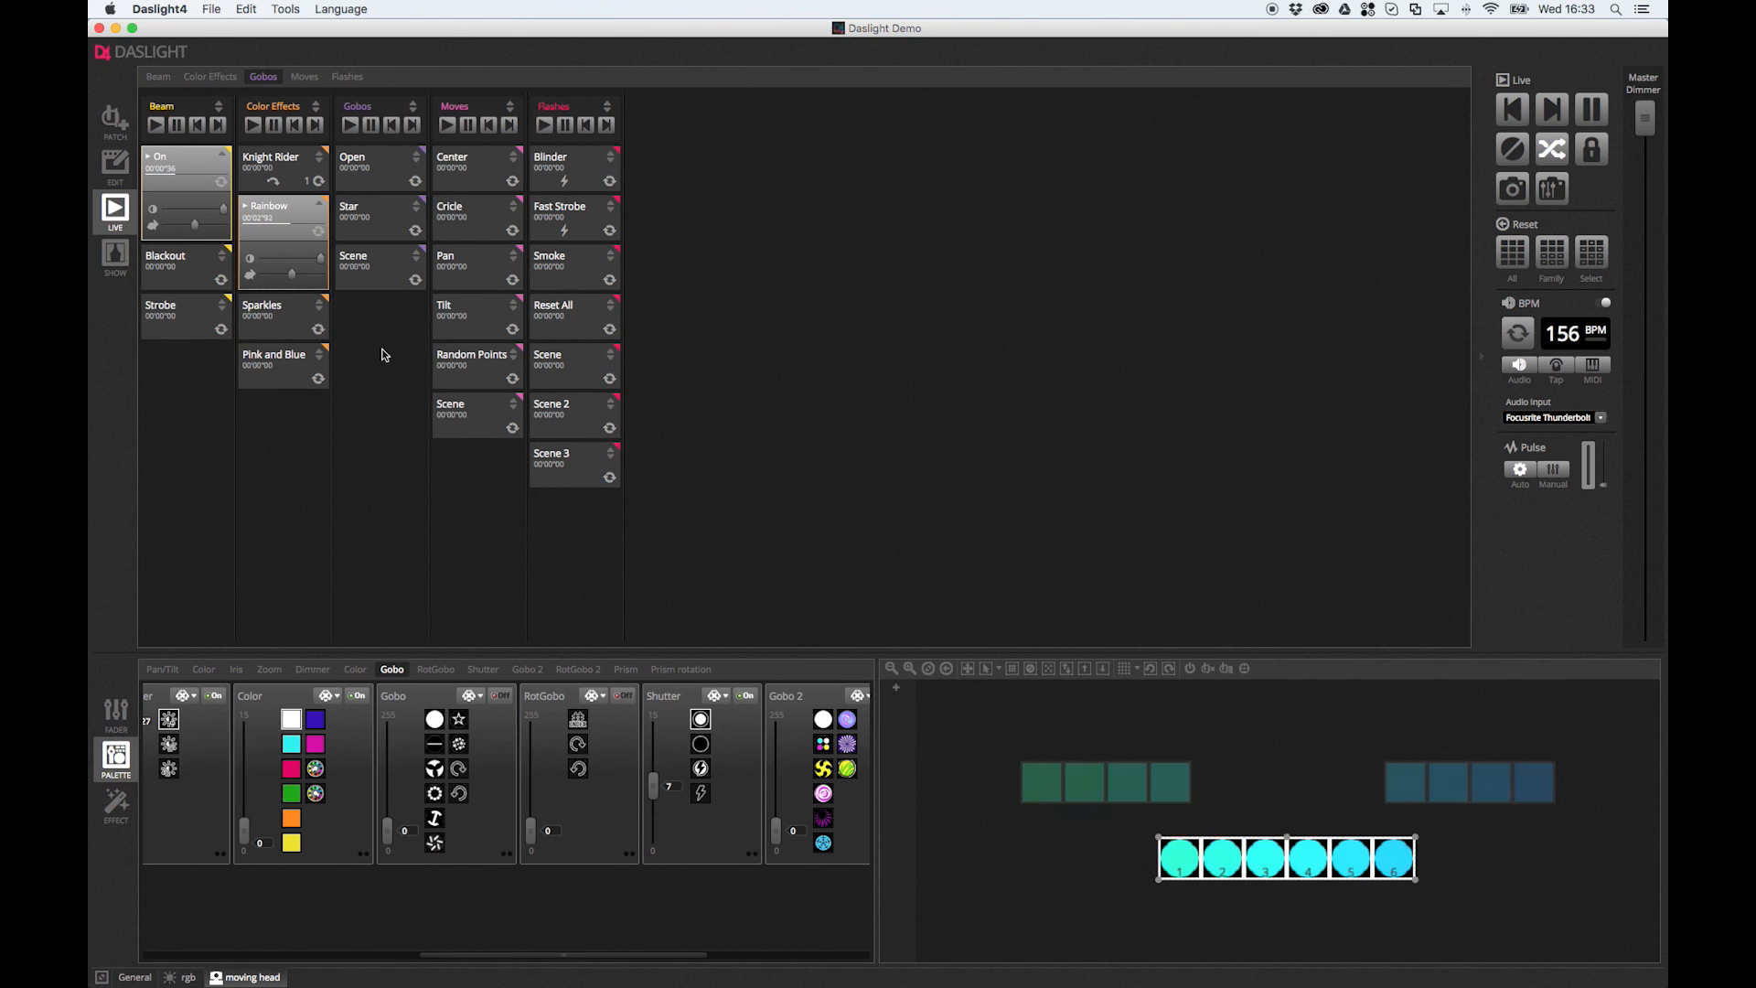
Turn on Blind Editing and add a new scene to the Gobos group in the Edit view
click(251, 11)
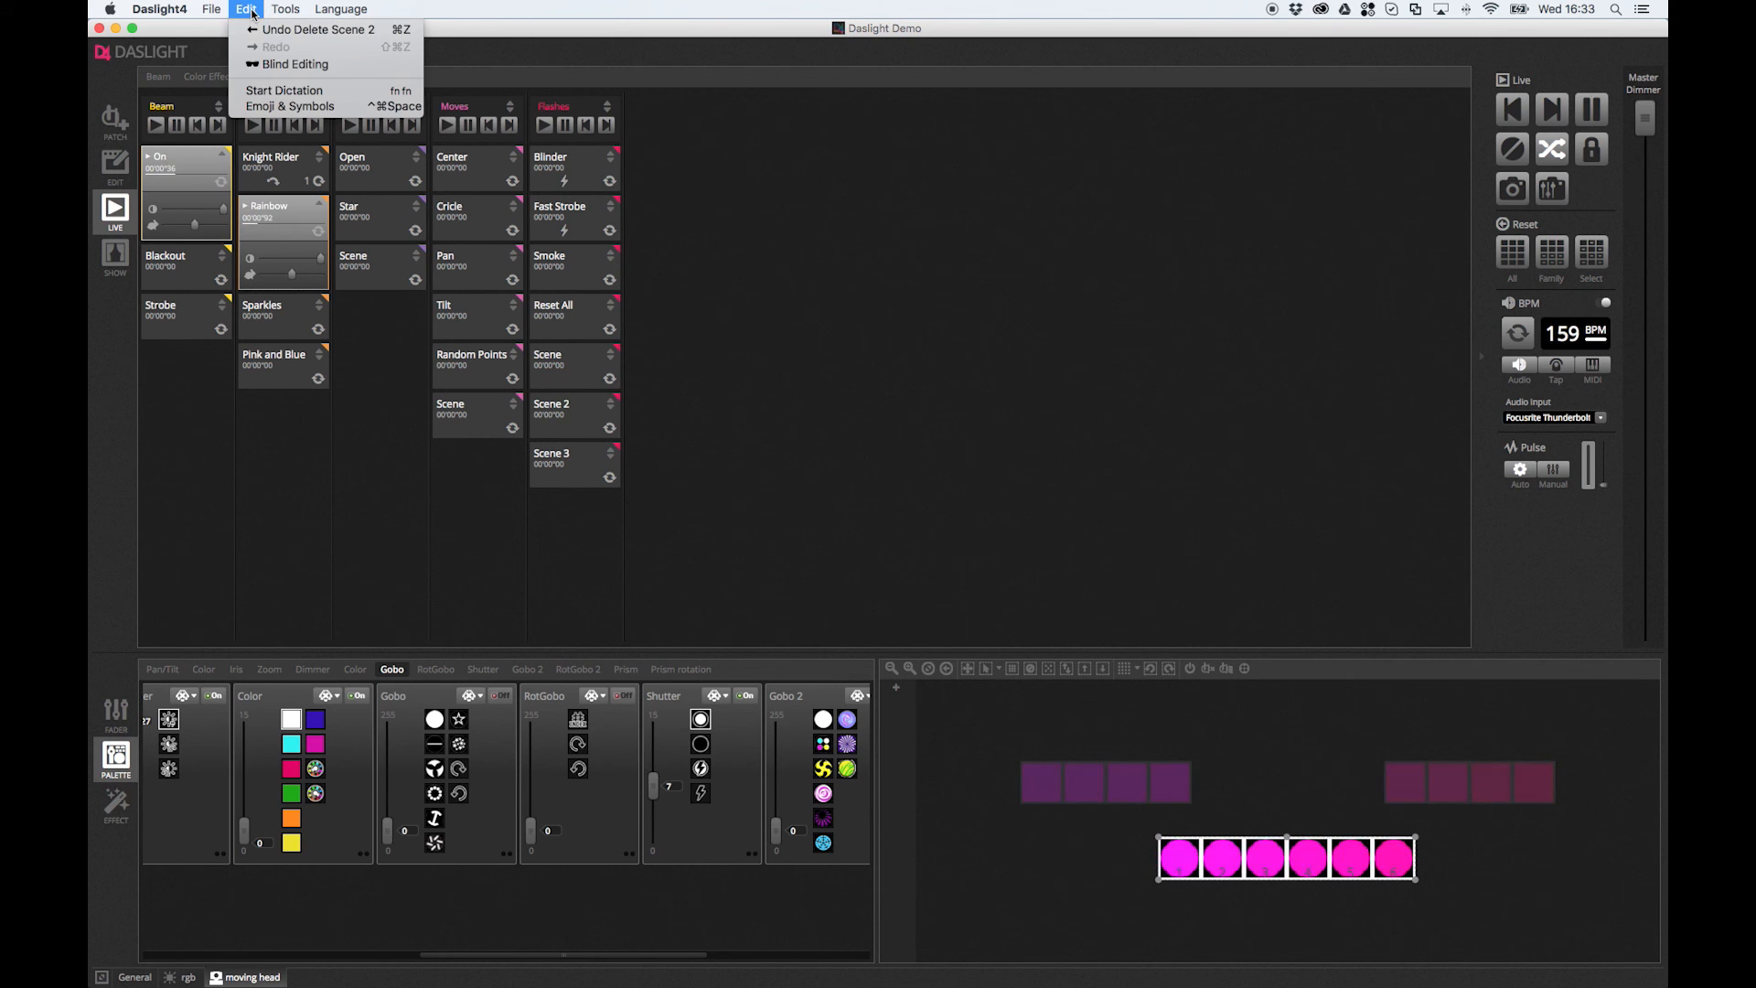
click(344, 65)
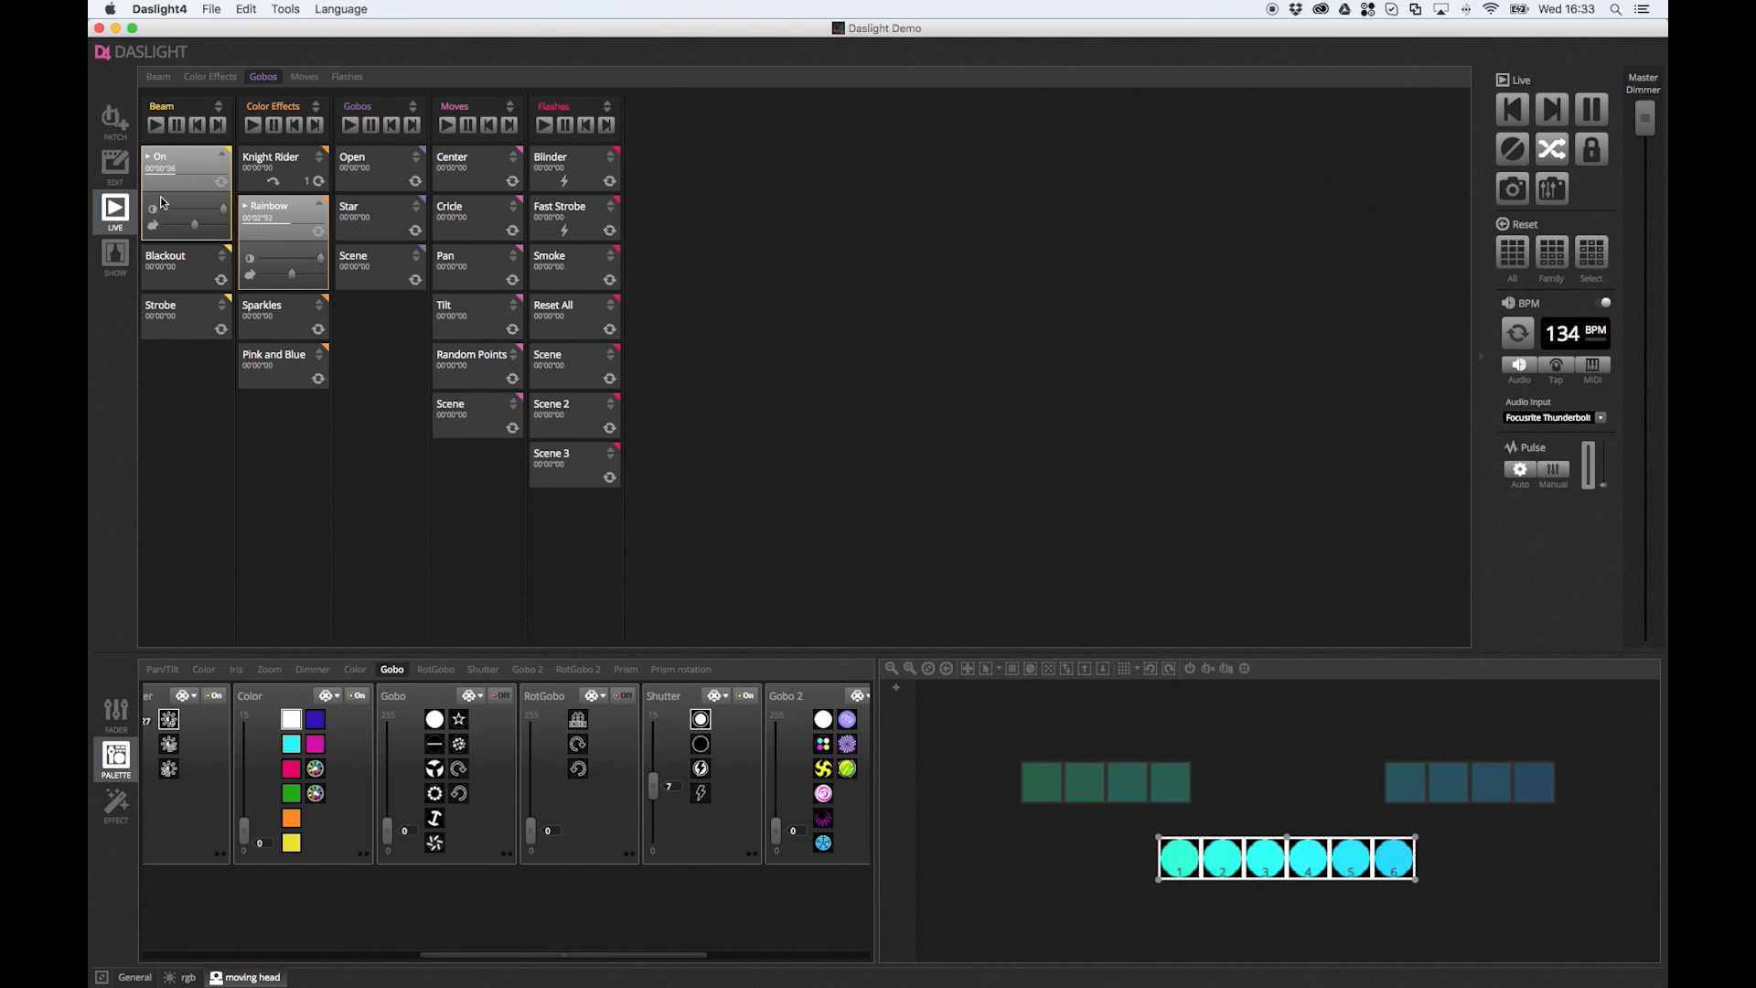
click(122, 163)
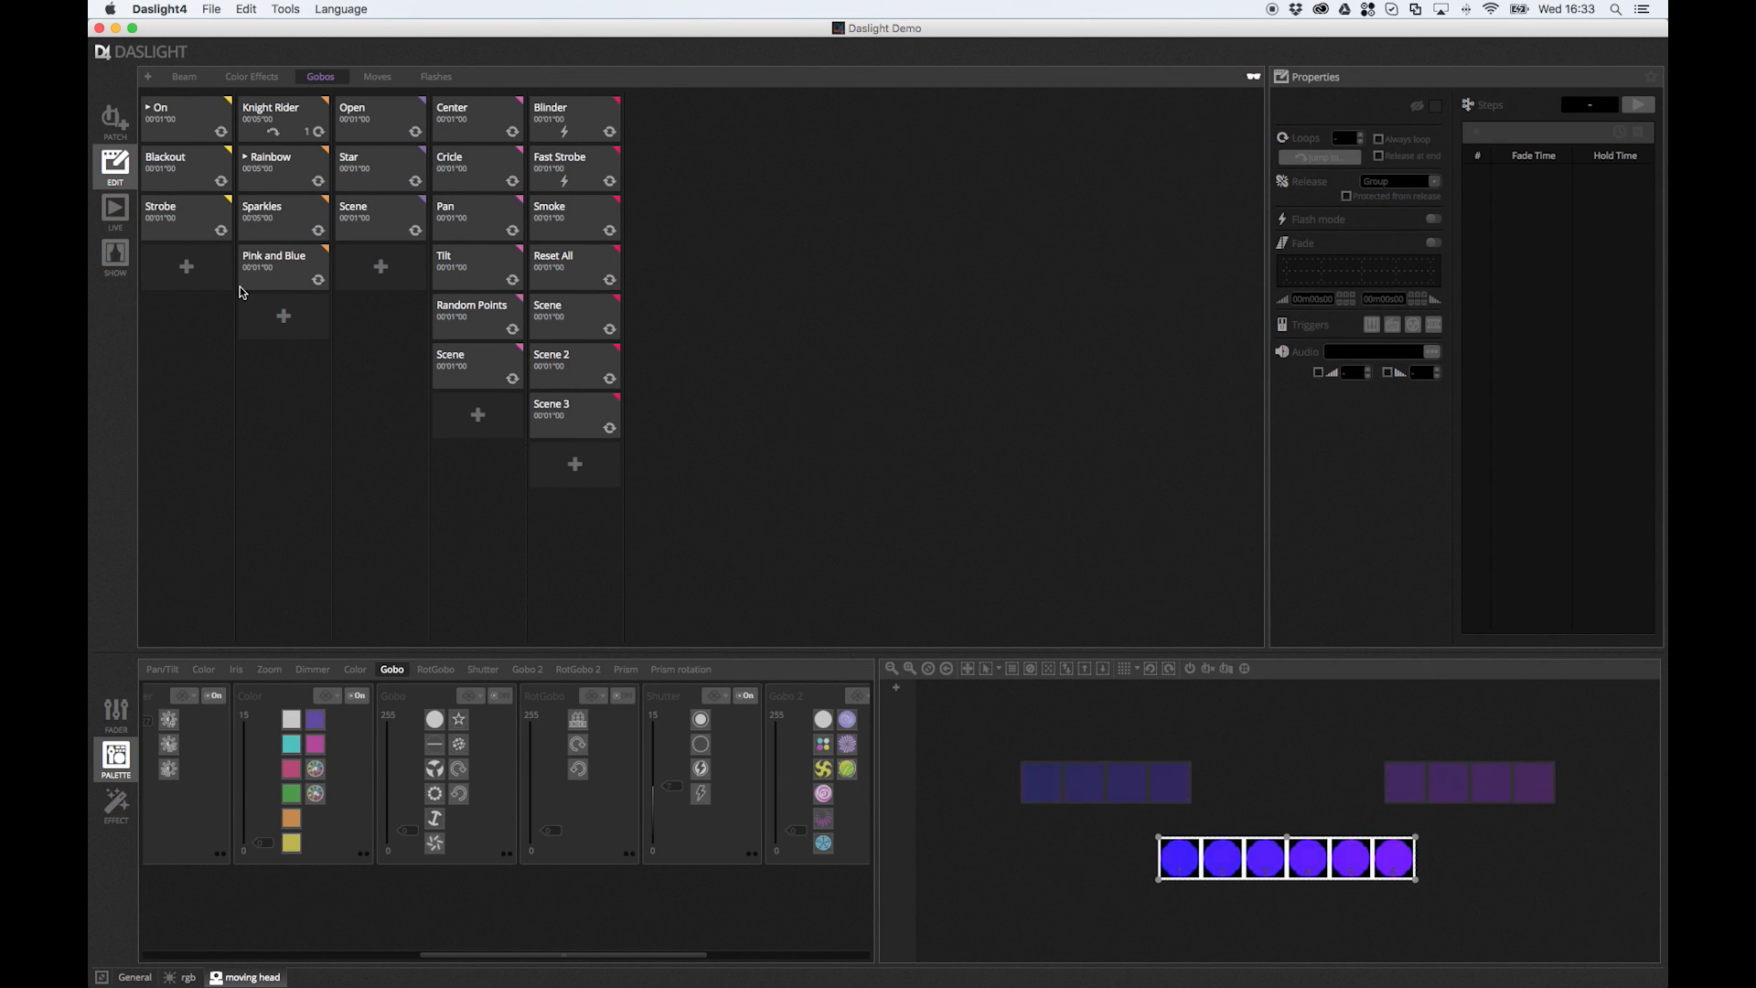
click(370, 265)
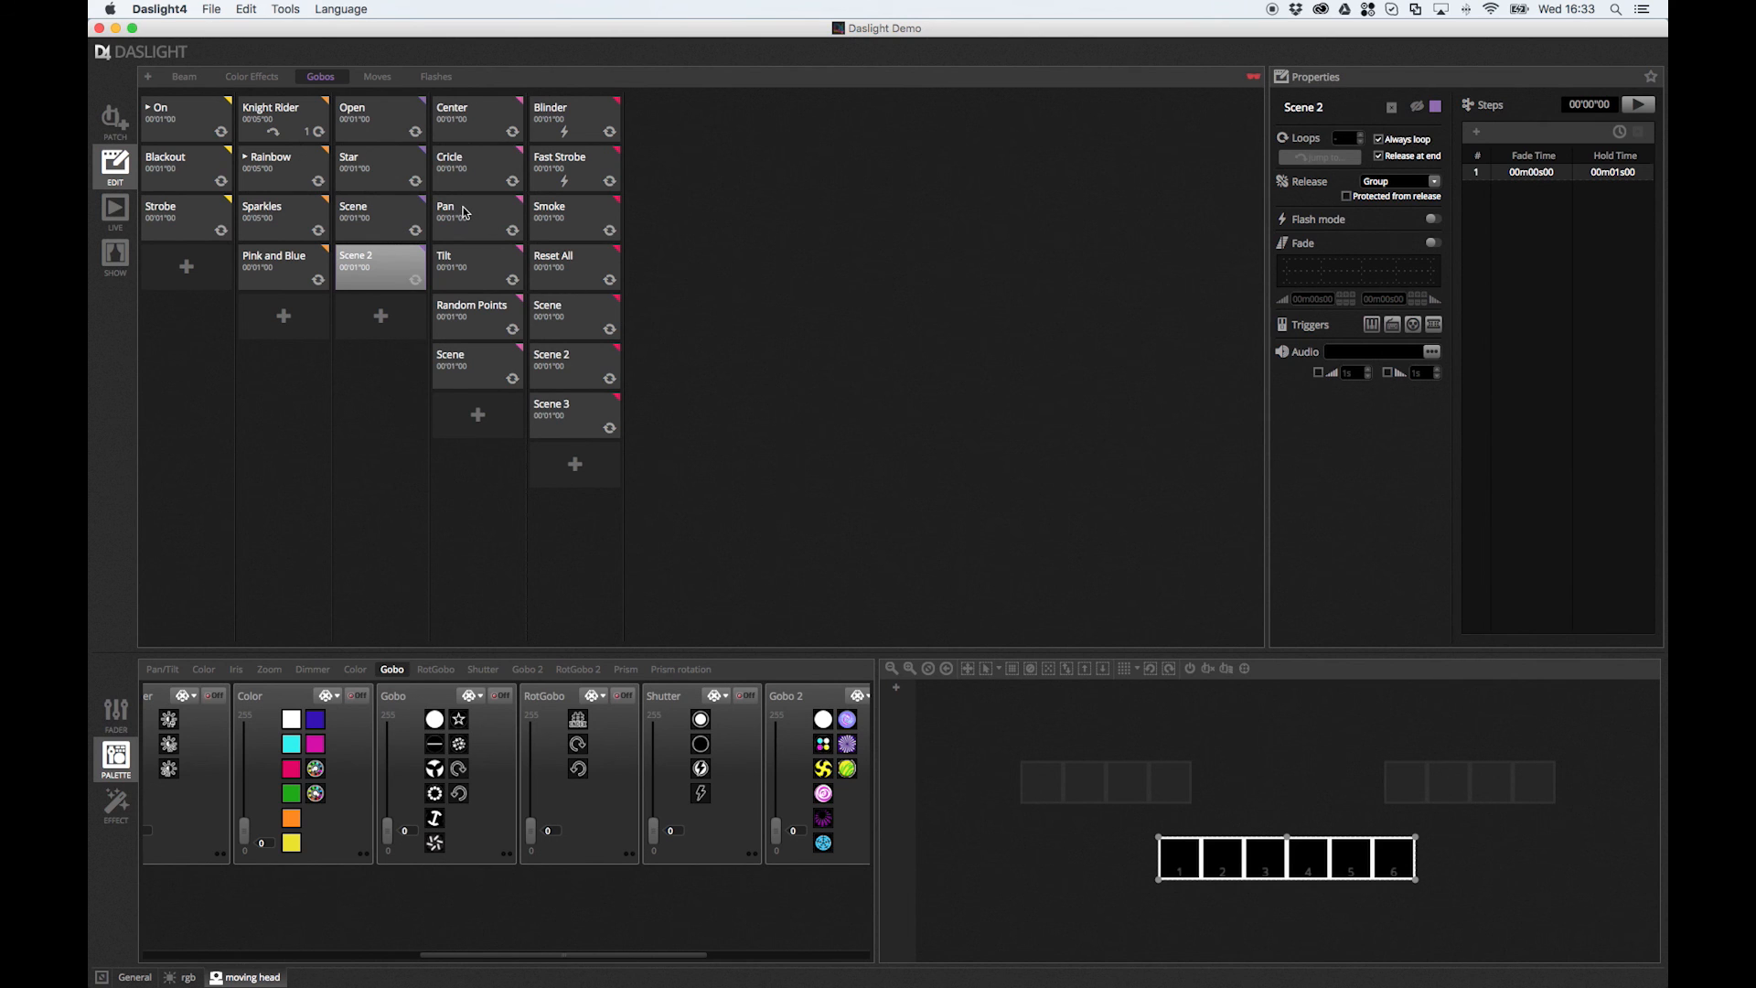
Open the 3D Visualizer and set the moving heads' gobo in Scene 2 to the dotted ring preset
click(287, 10)
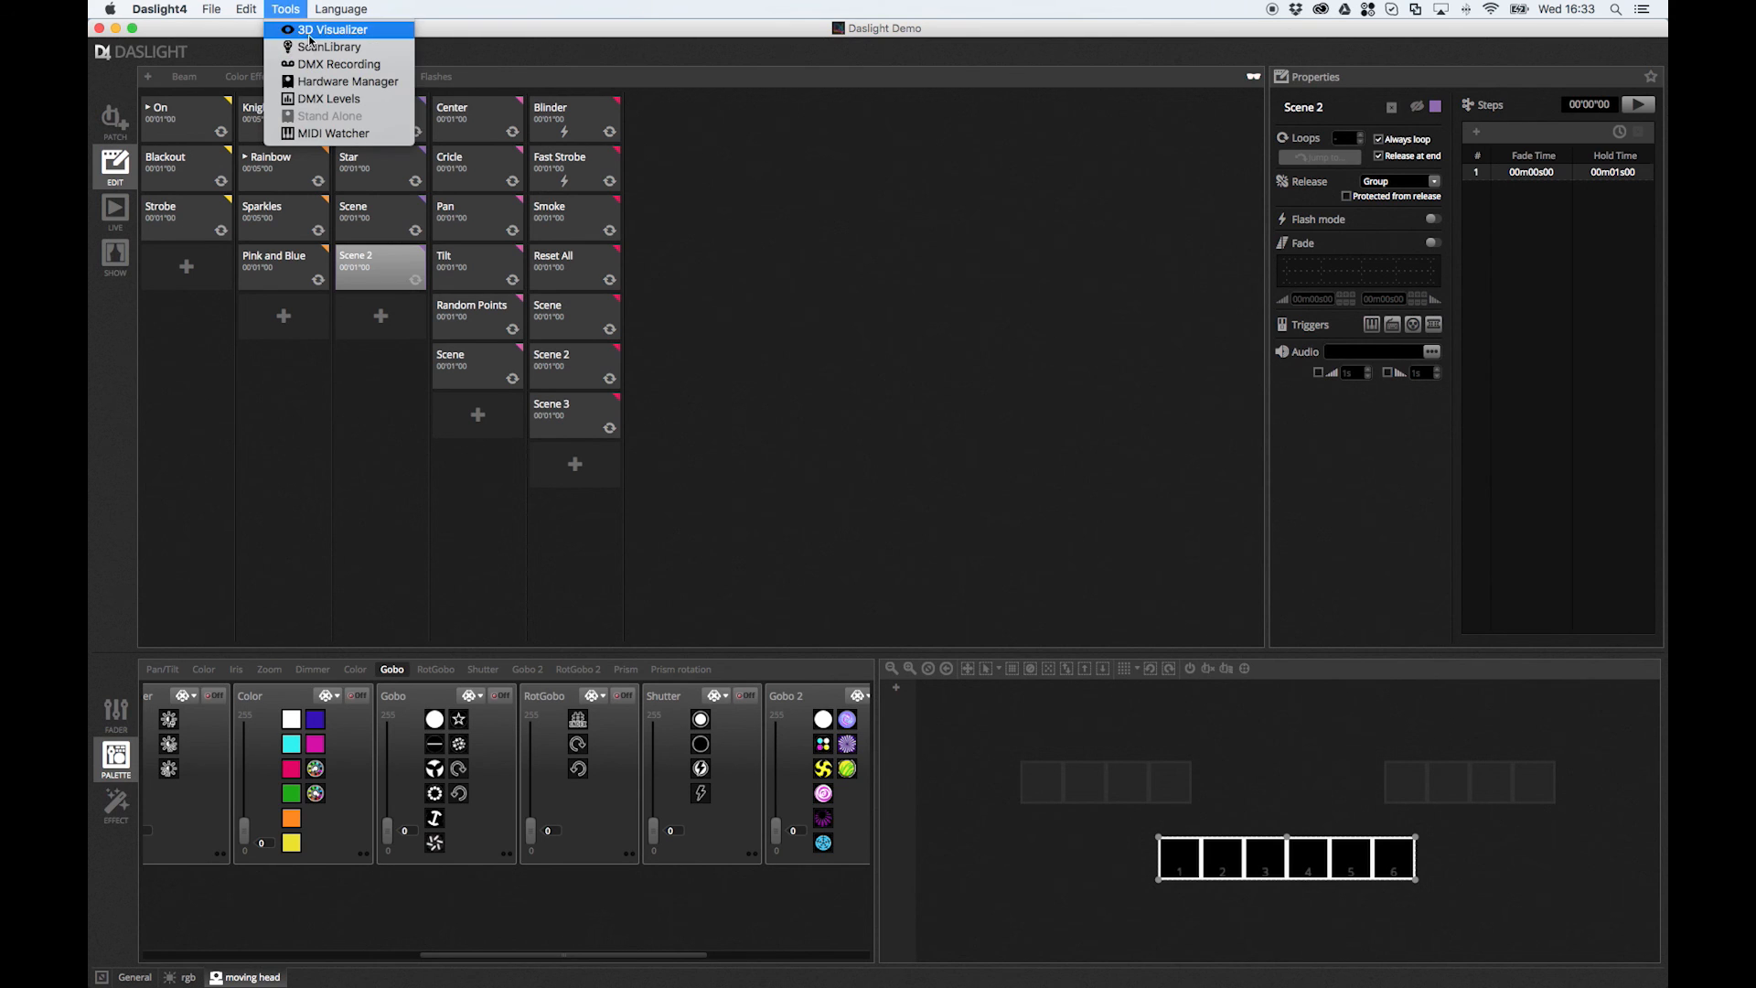
click(320, 30)
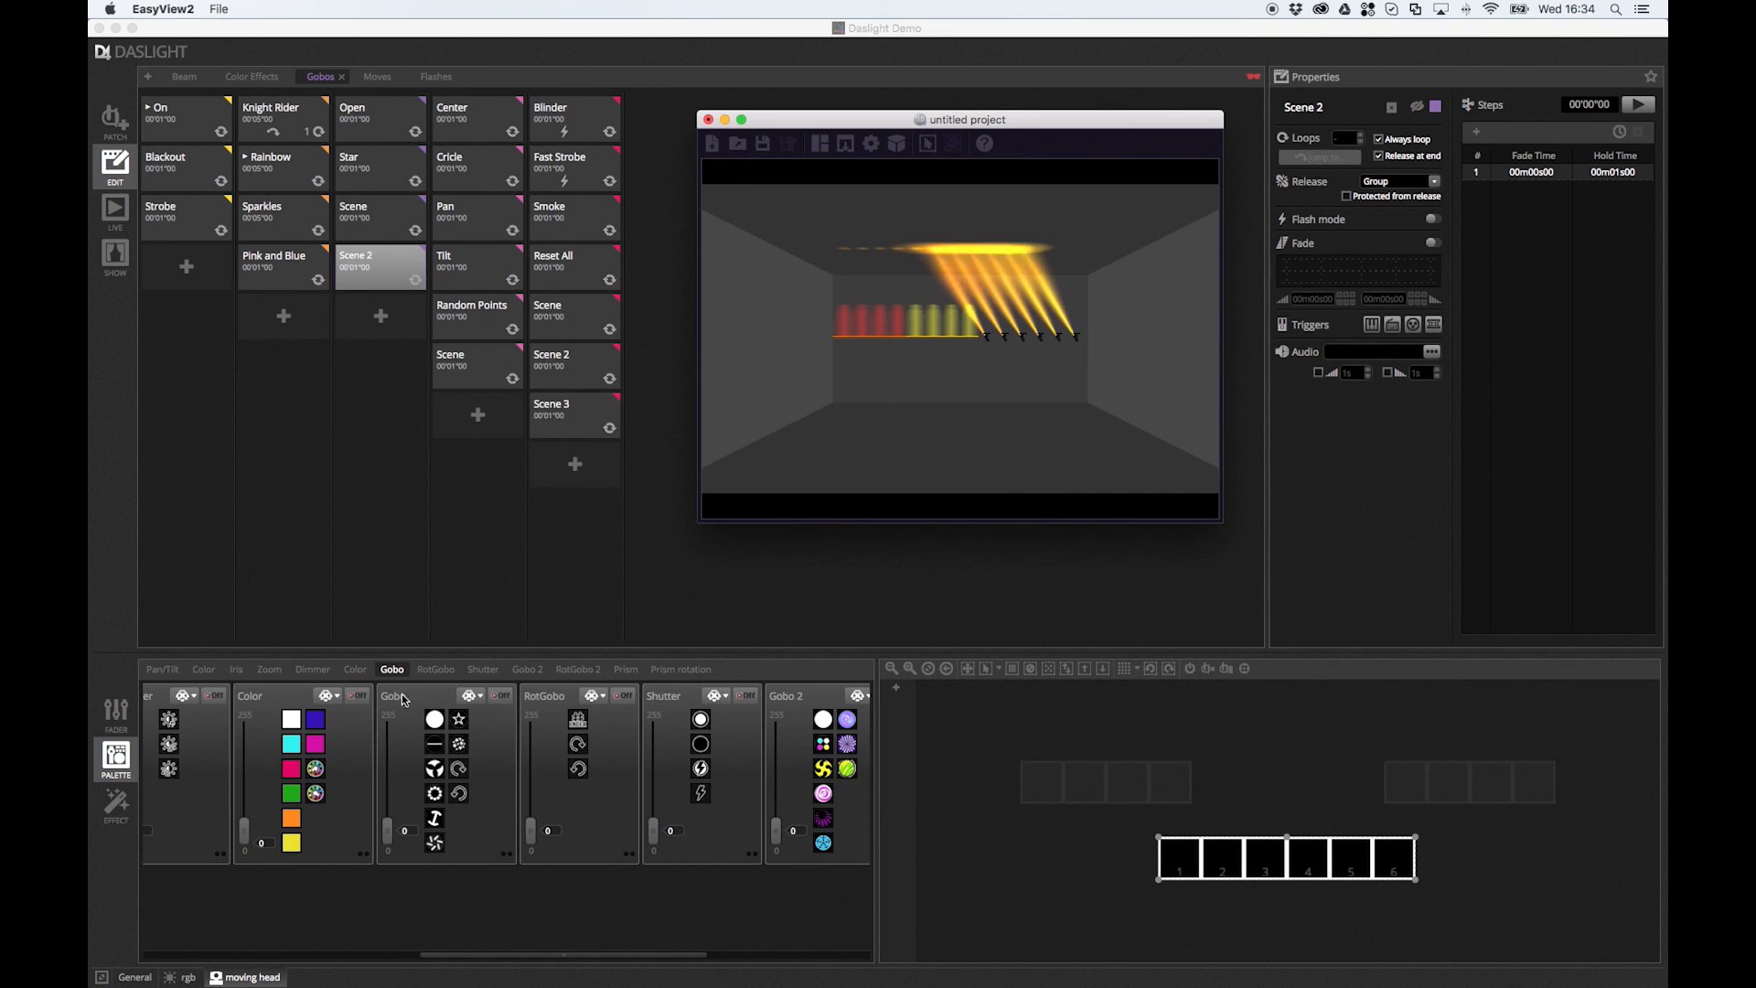
click(434, 793)
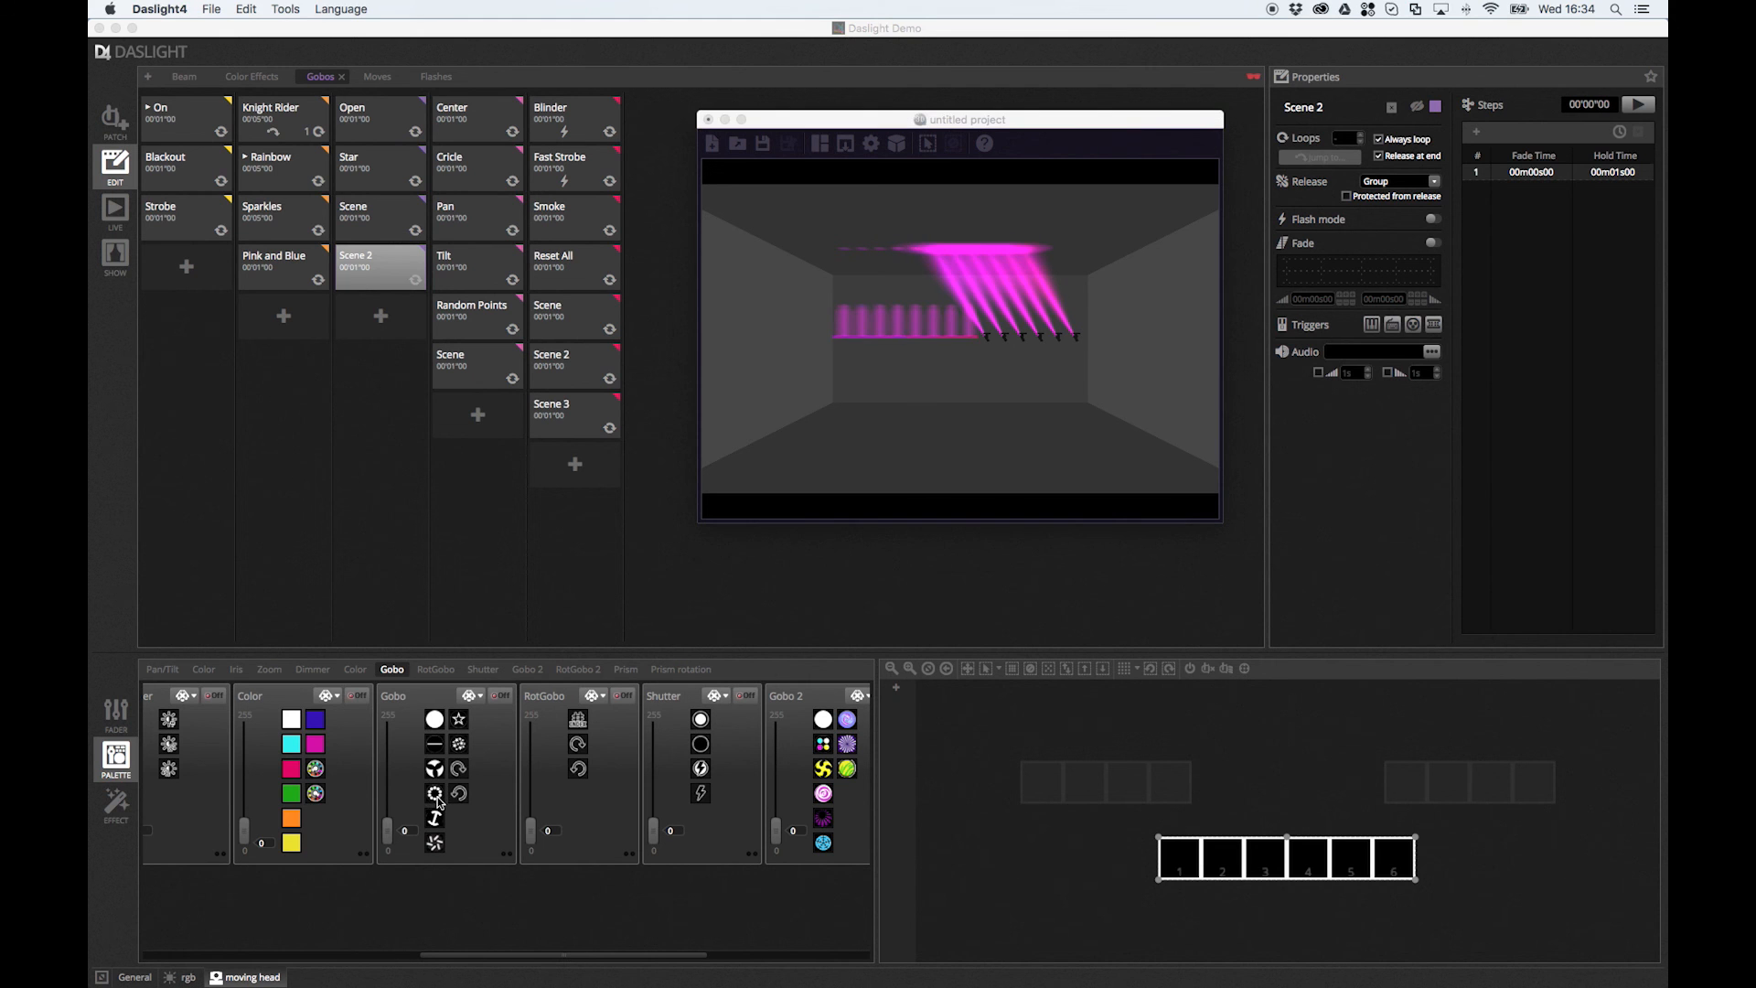
Play Scene 2 of the Gobos group in the Live view and close the 3D Visualizer
click(113, 212)
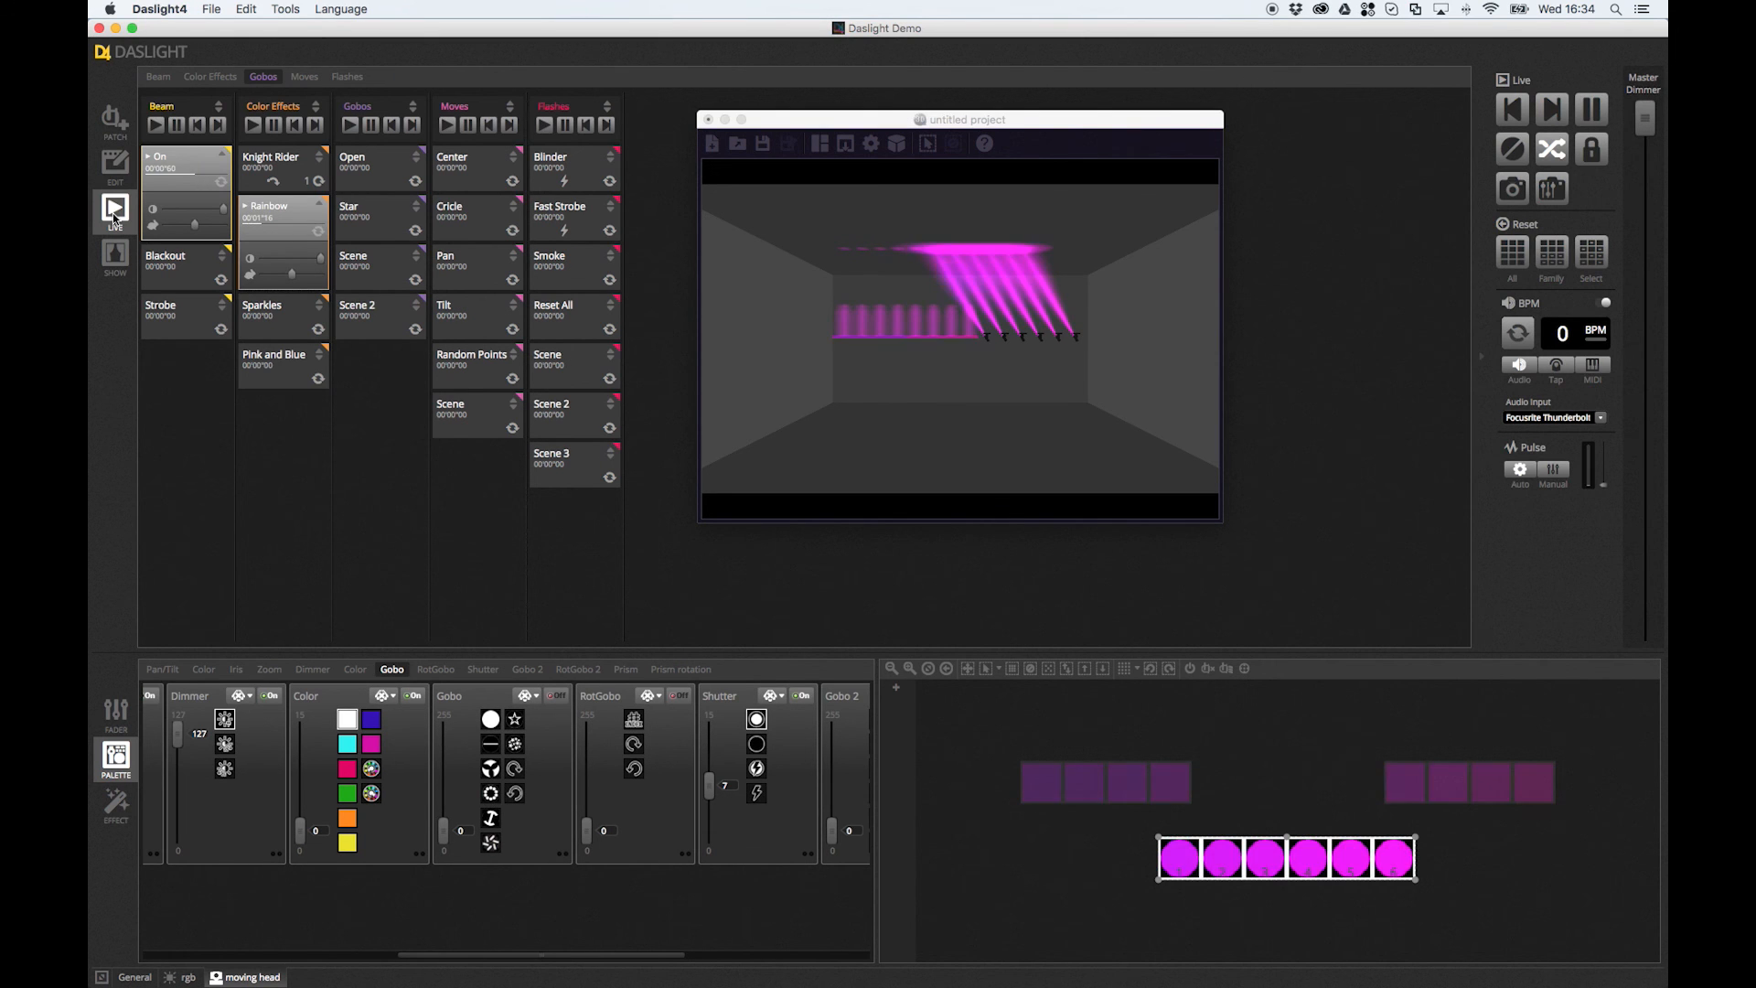
click(388, 323)
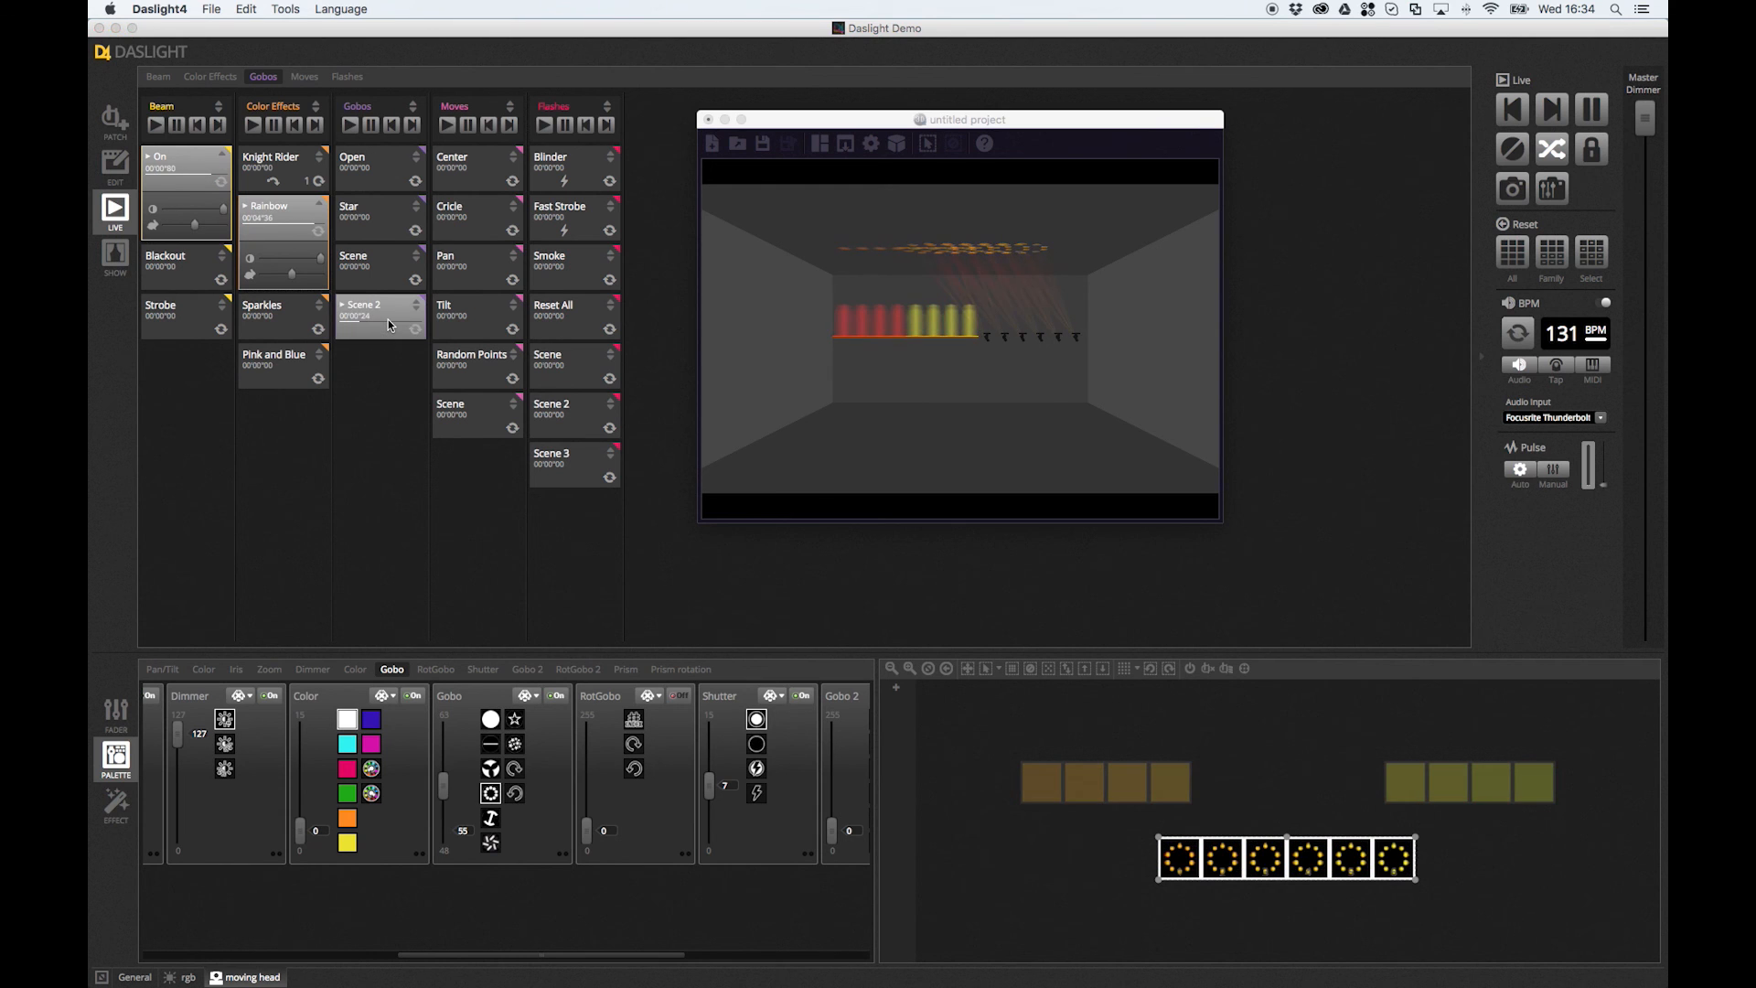
click(709, 122)
click(920, 360)
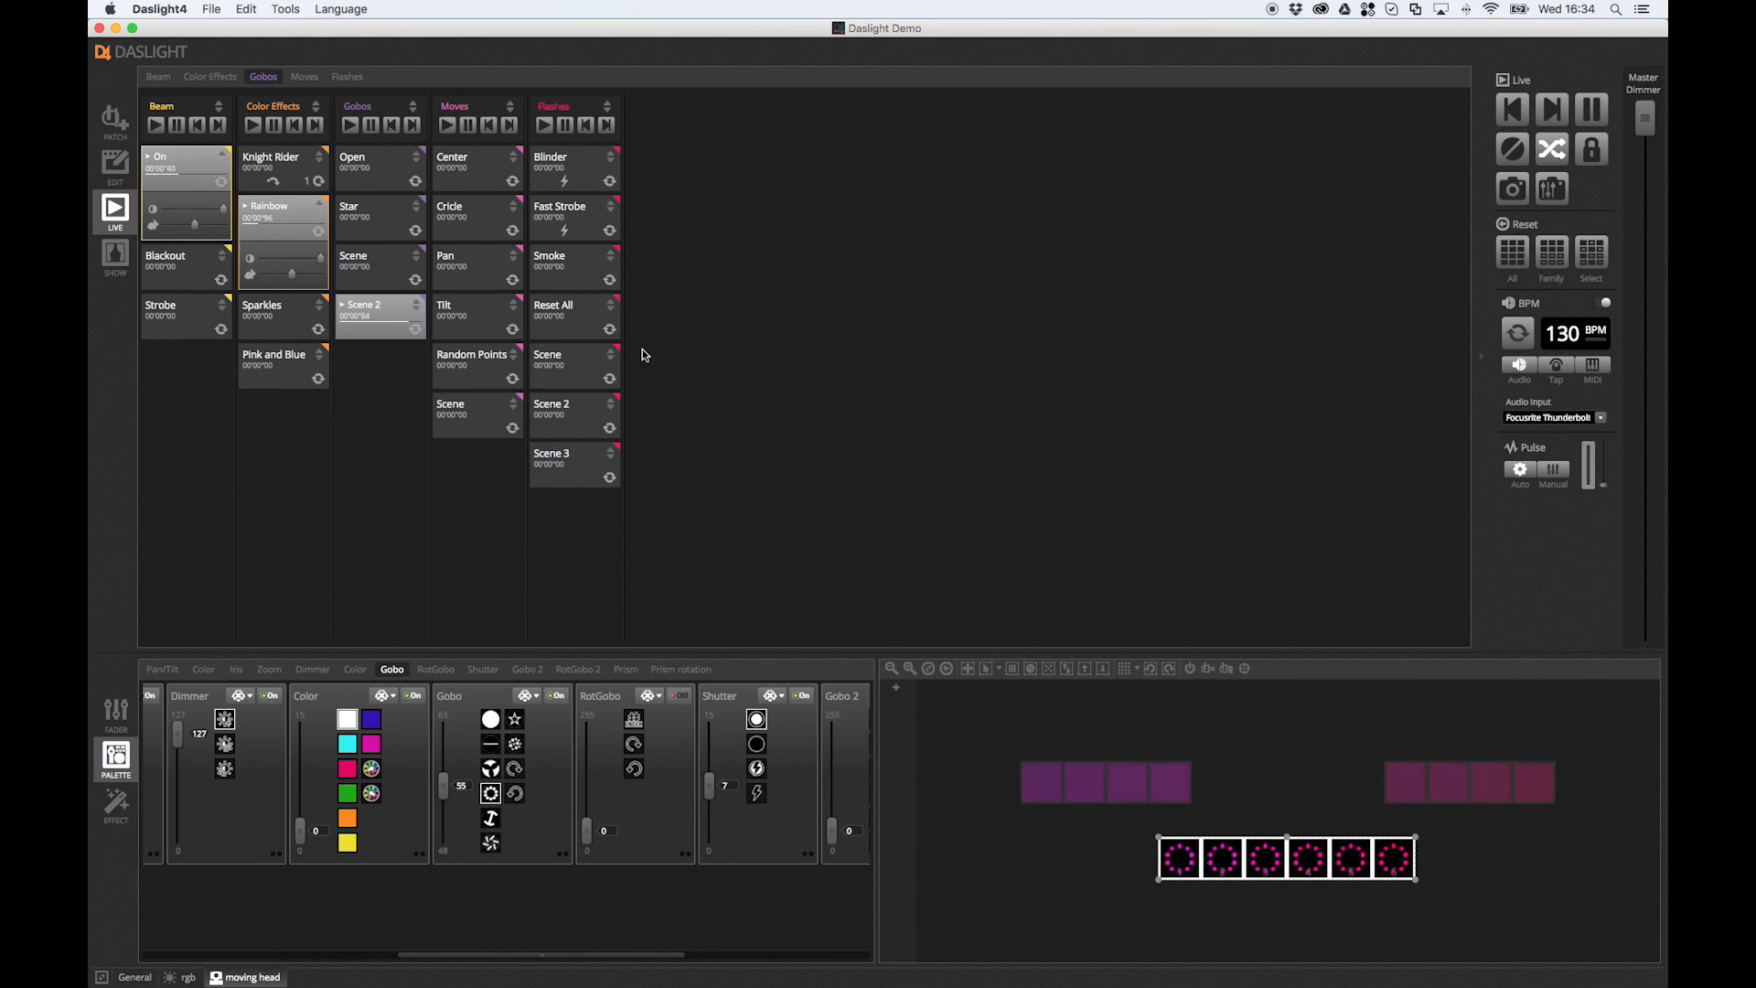
Open the Show view
click(121, 263)
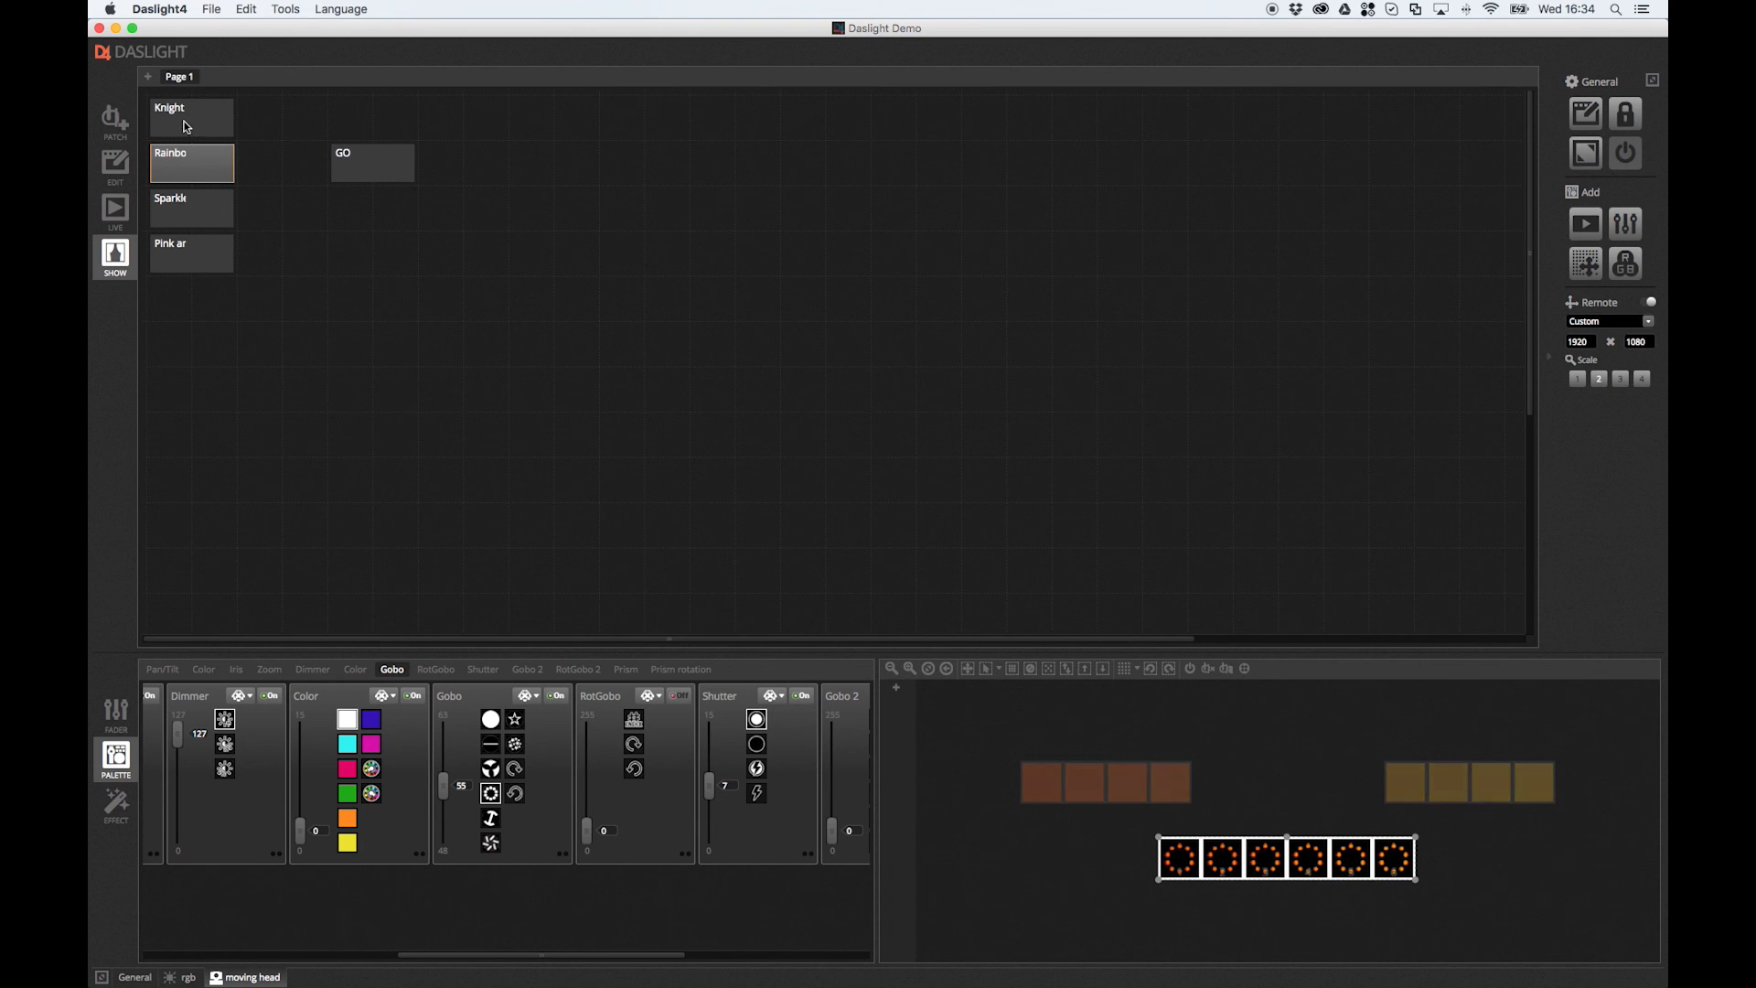